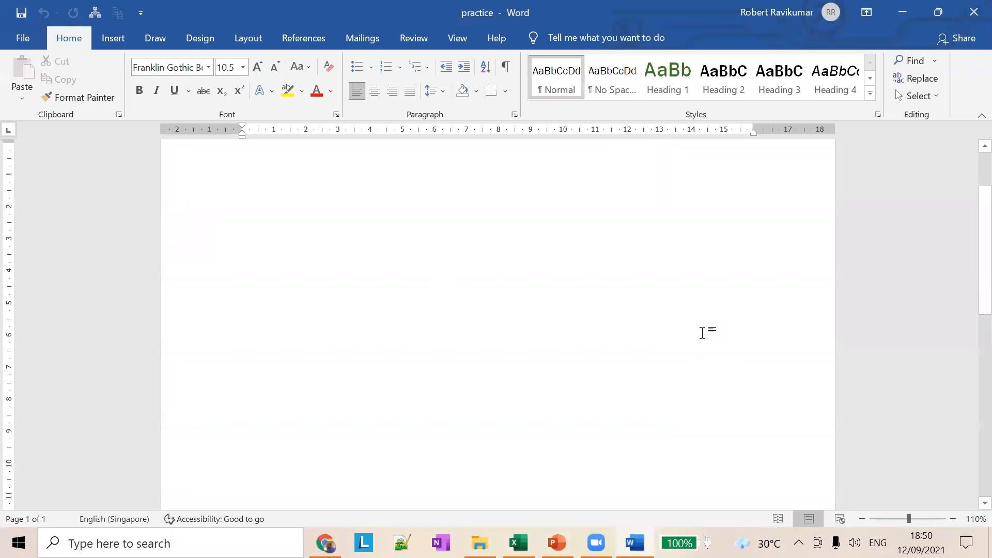
scroll(702, 333, "up", 3)
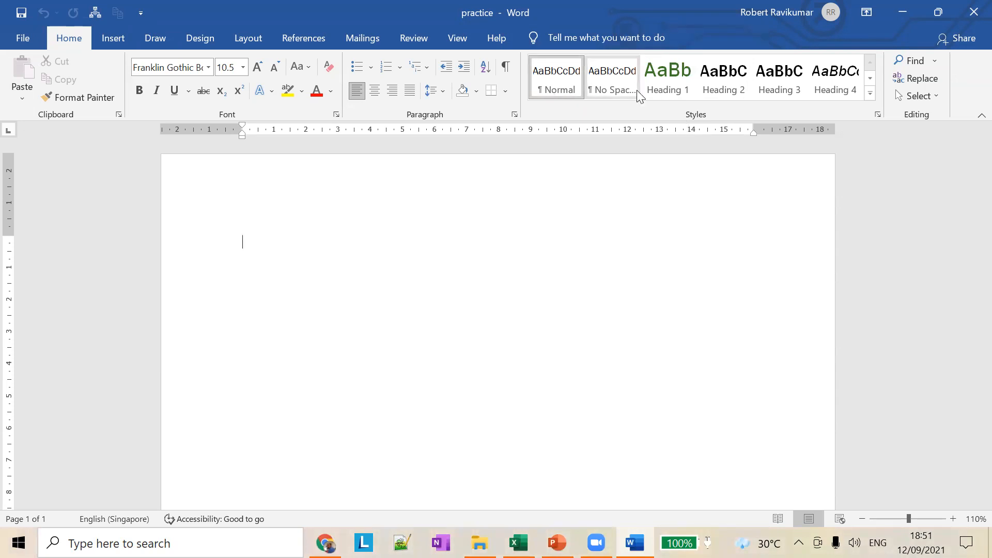
left_click(870, 94)
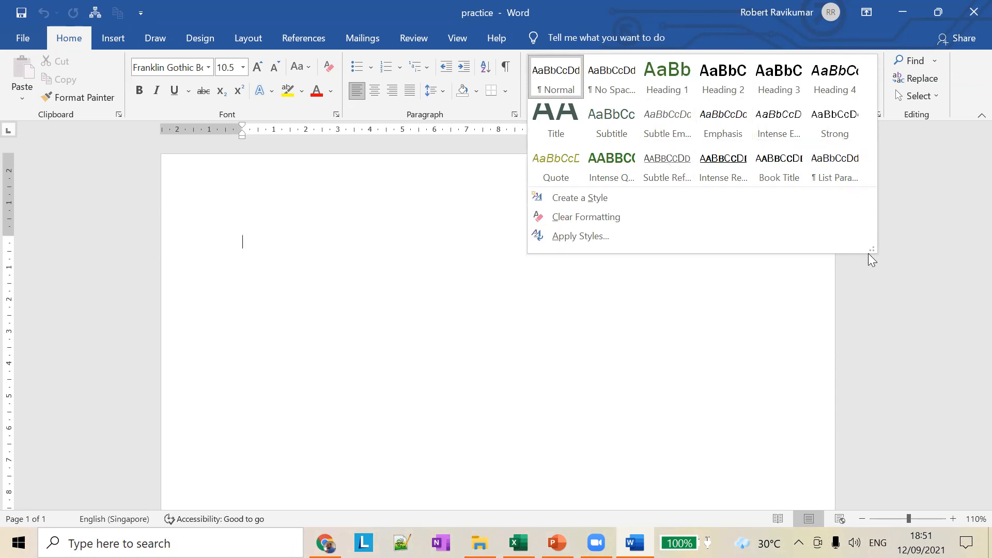
left_click_drag(875, 249, 944, 452)
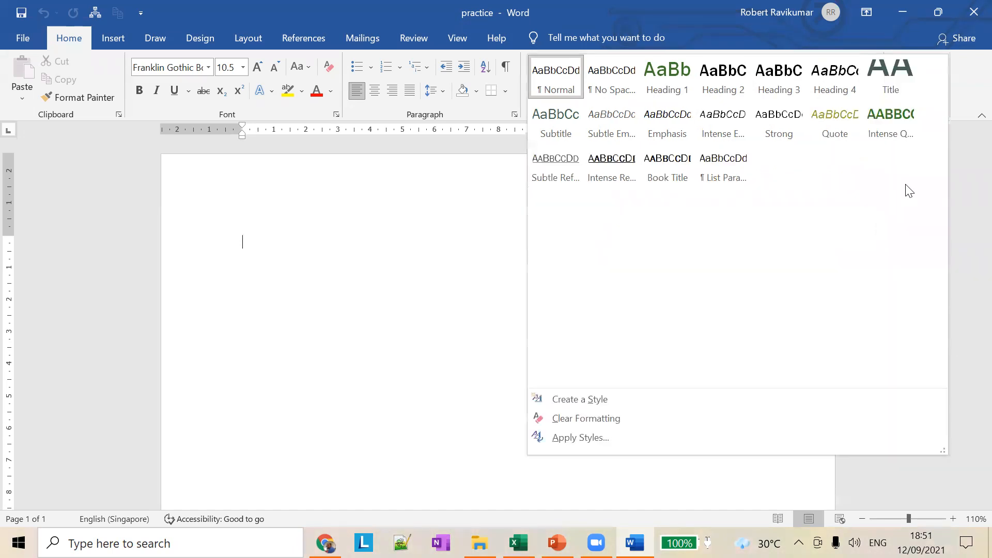
left_click(440, 266)
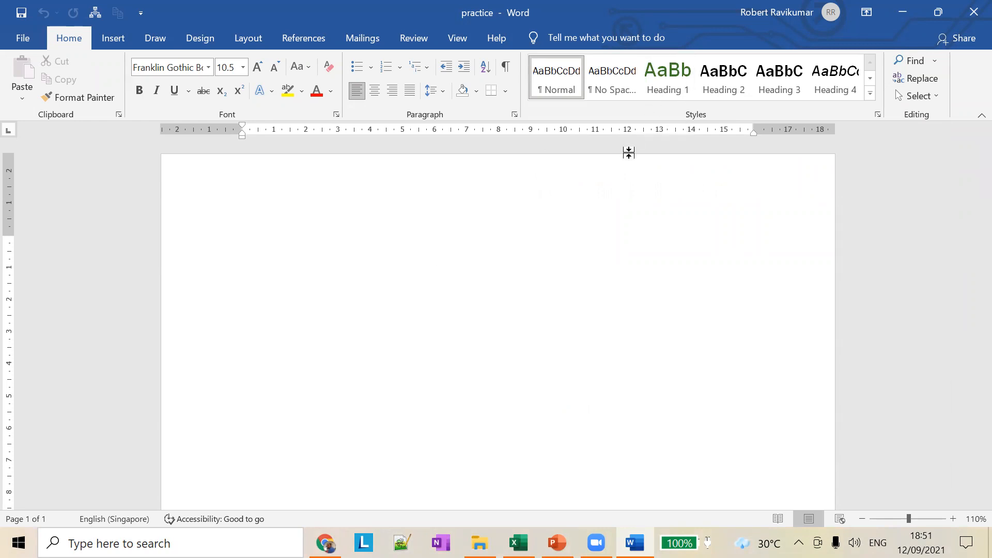
Step: Enter "Dogs" on the first line of the document in the Heading 1 style and check its font size
left_click(666, 82)
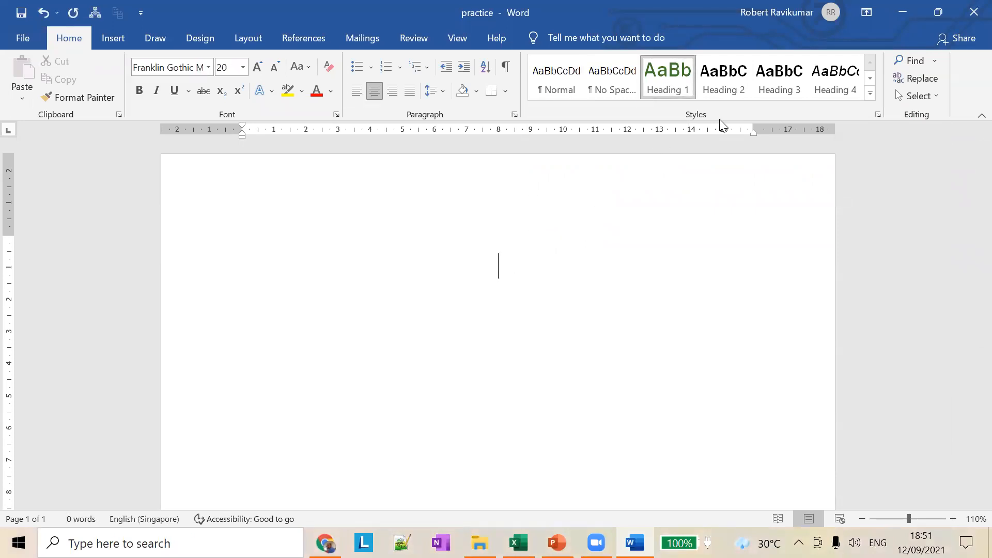
type("Dogs")
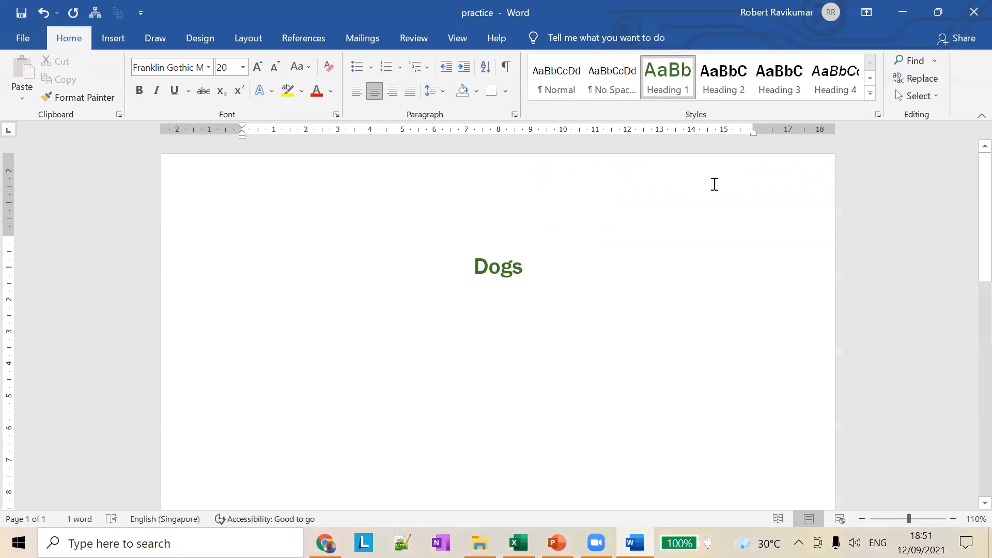
left_click(514, 272)
left_click(500, 266)
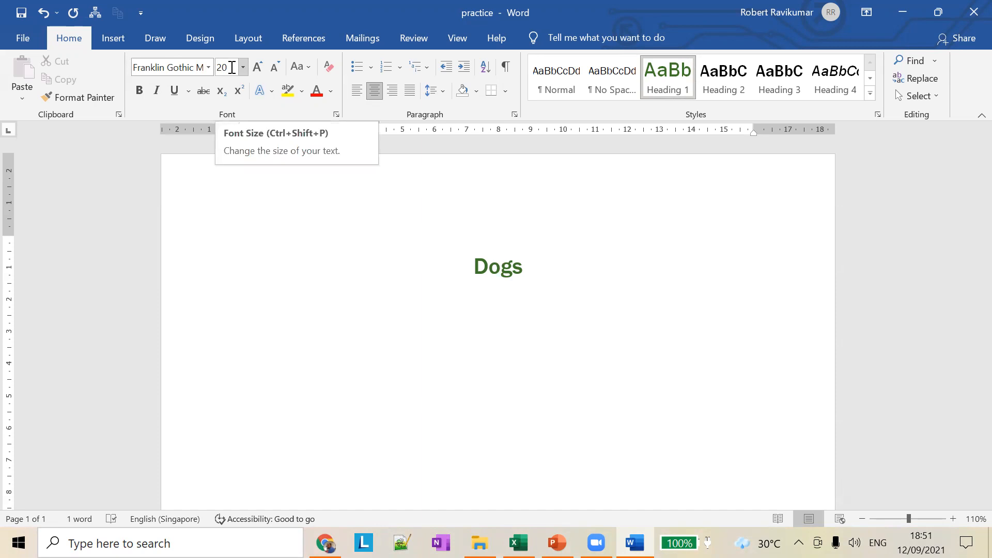
left_click(565, 266)
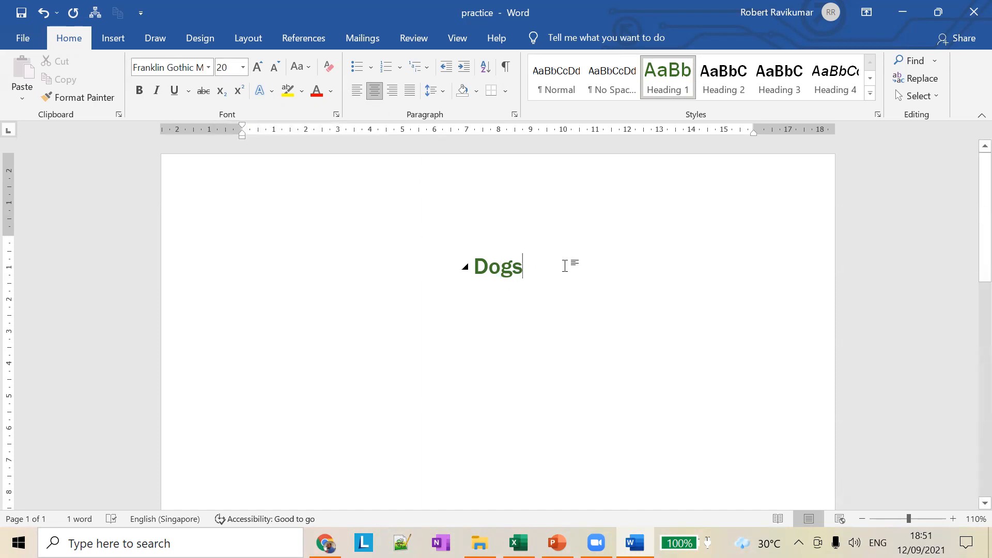
Step: Add the line "Husky" below "Dogs" in the Heading 2 style and compare the font sizes of both headings
key("Return")
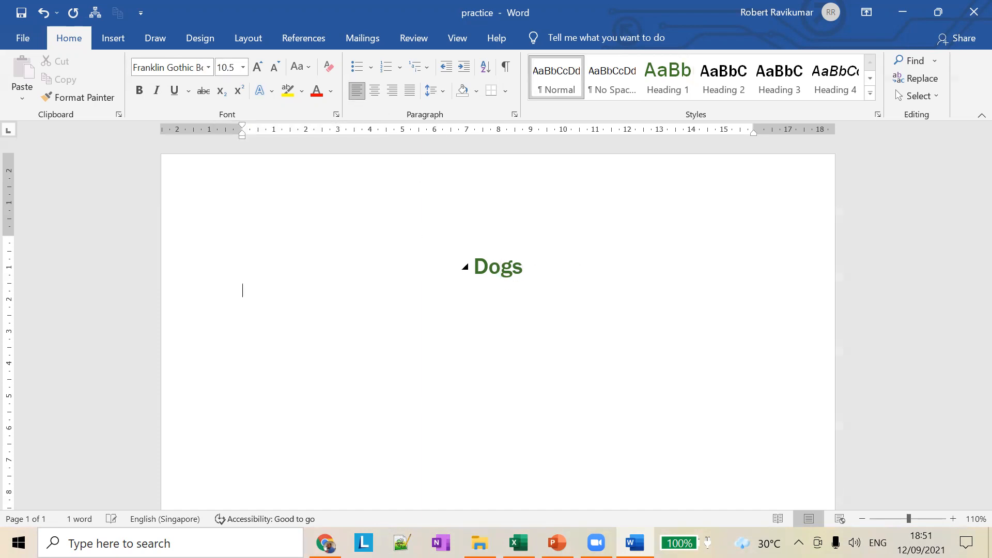
left_click(726, 81)
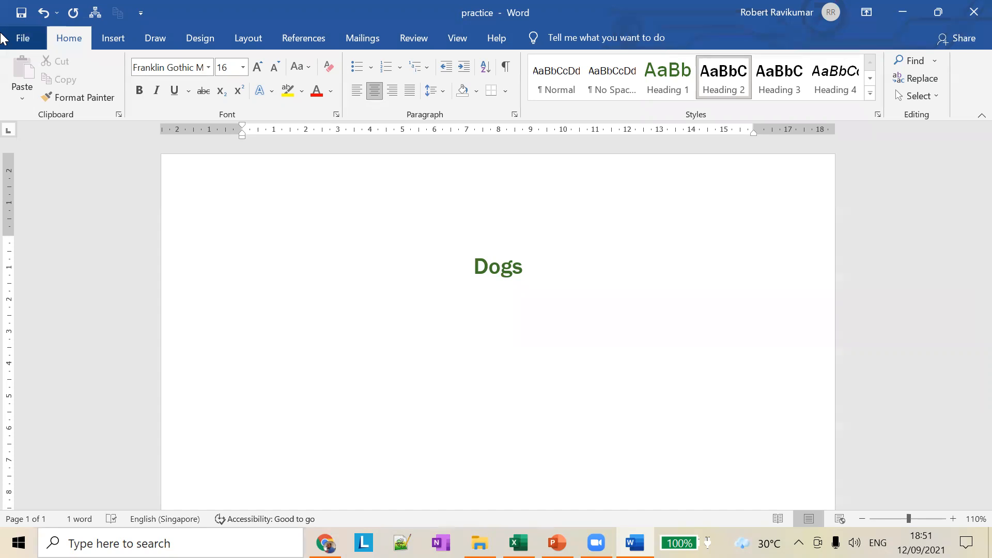
type("Husky")
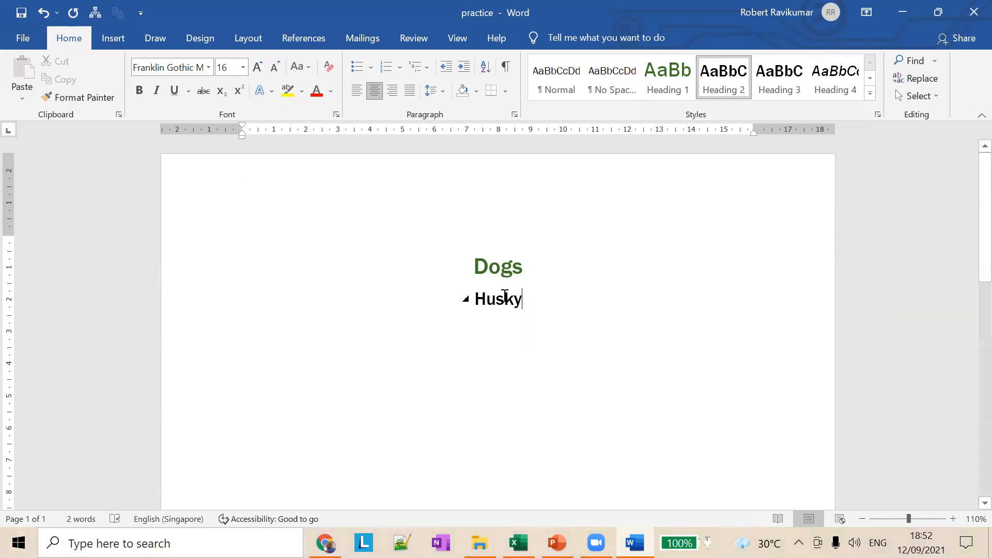
left_click(503, 266)
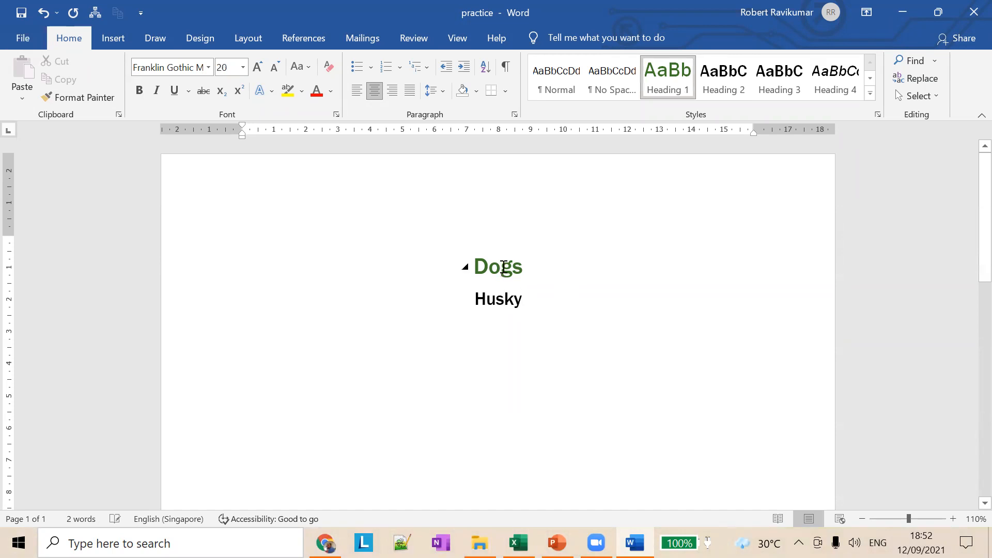
left_click(505, 298)
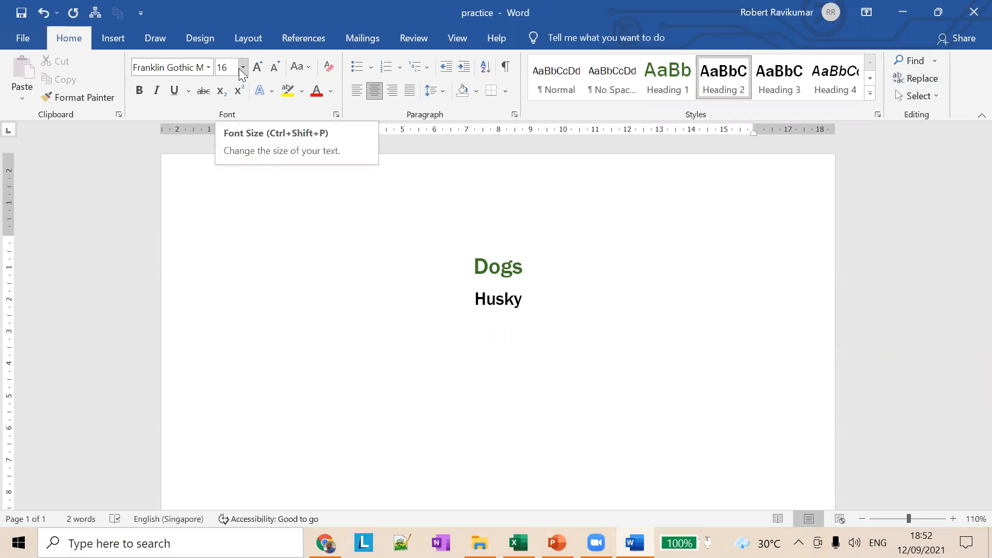
left_click(504, 269)
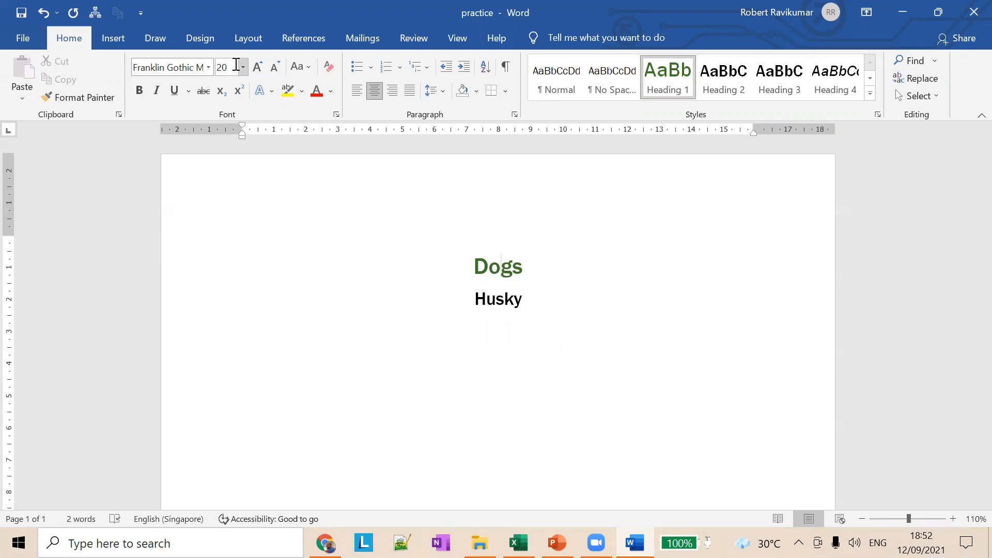
left_click(537, 299)
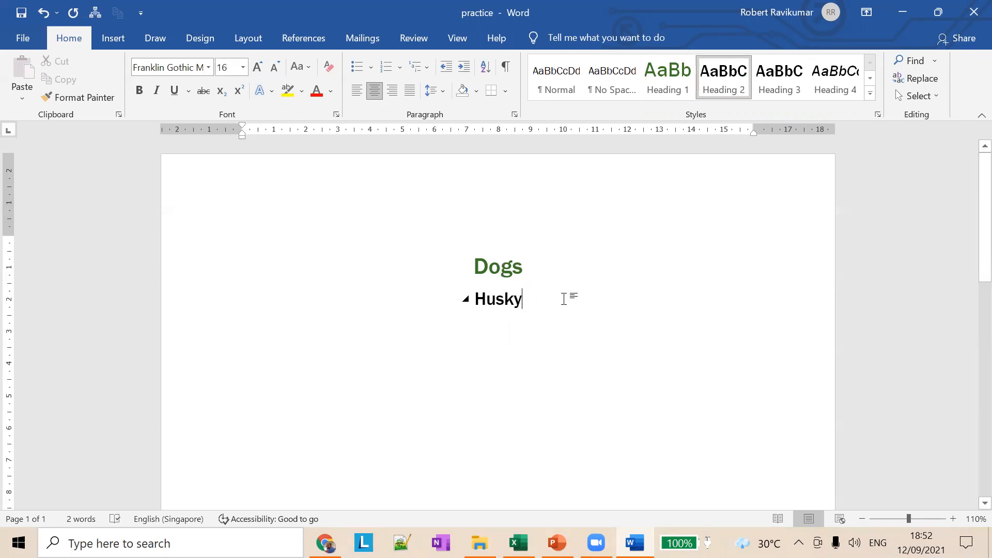
Step: Add the line "Habits" below "Husky" in the Heading 3 style and compare it with the Heading 2 line
key("Return")
left_click(776, 75)
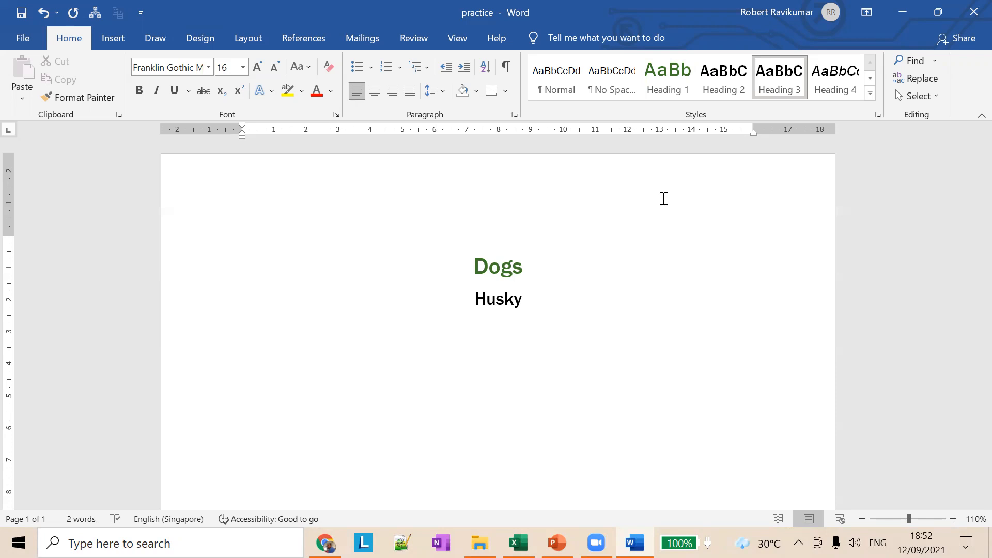
type("Habits")
left_click(655, 291)
left_click(270, 334)
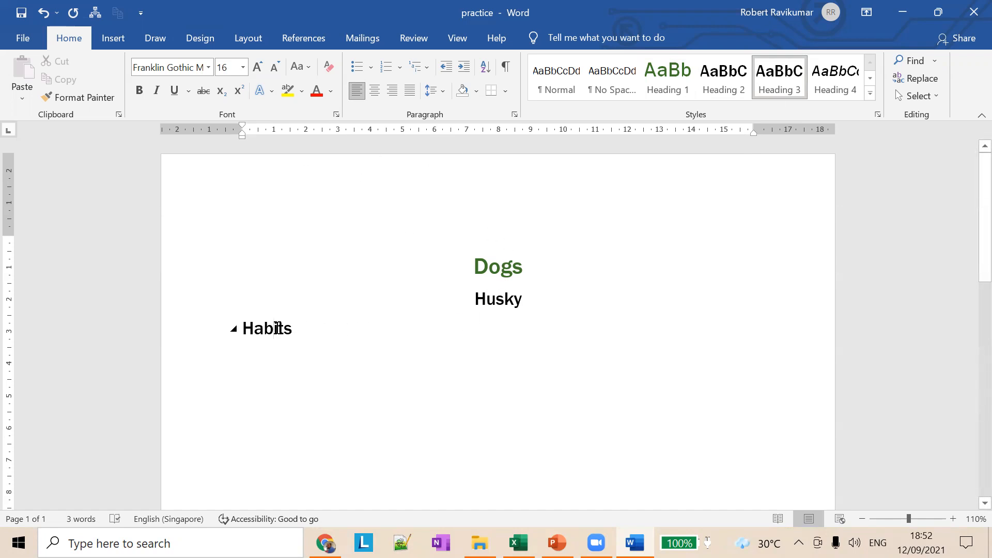
left_click(250, 330)
left_click(501, 293)
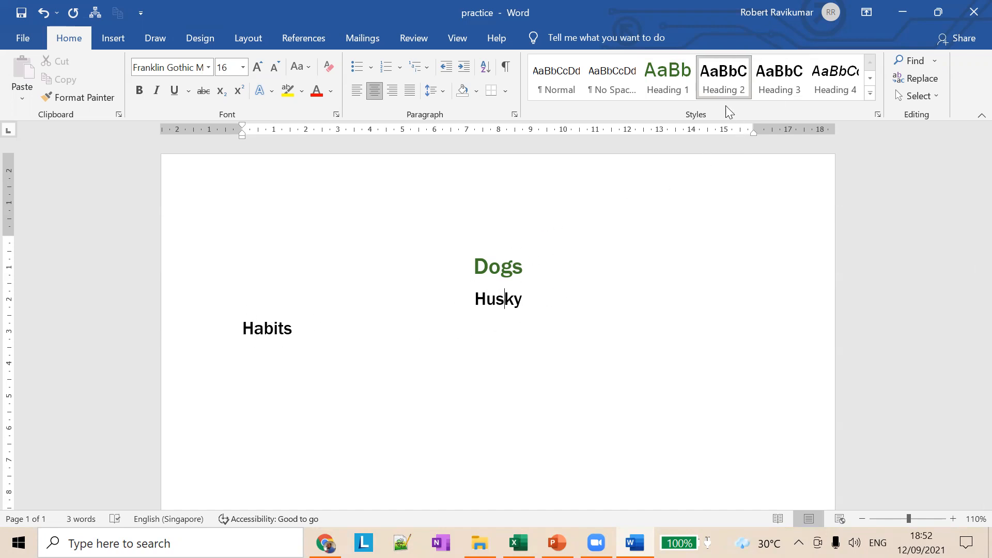
Step: Add a second "Habits" line below the first one in the Heading 4 style
left_click(317, 332)
key("Return")
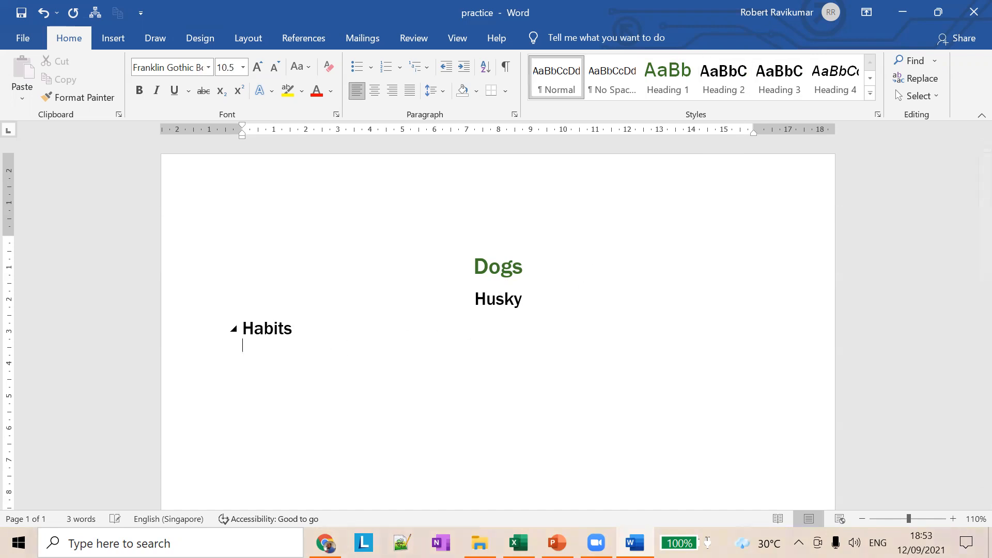
left_click(820, 87)
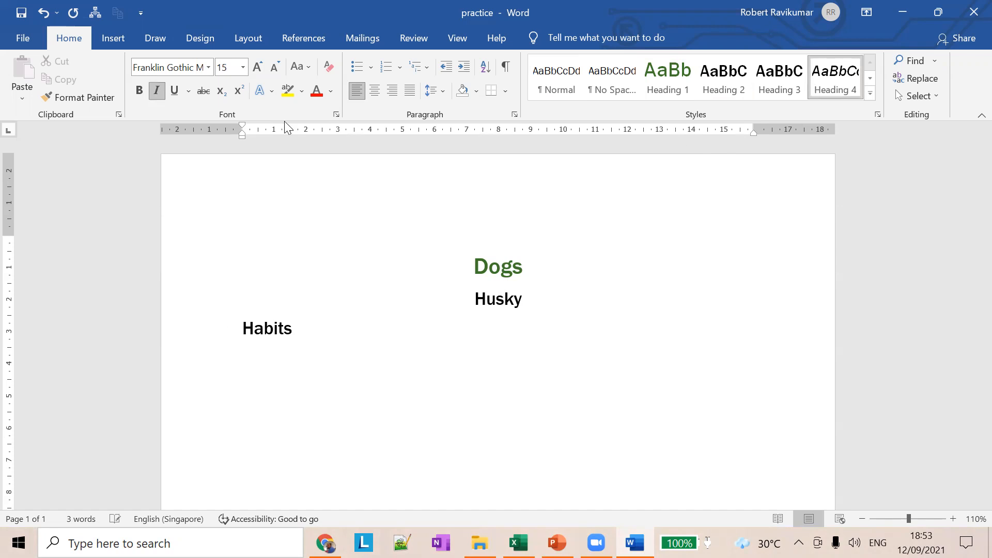
type("Habits")
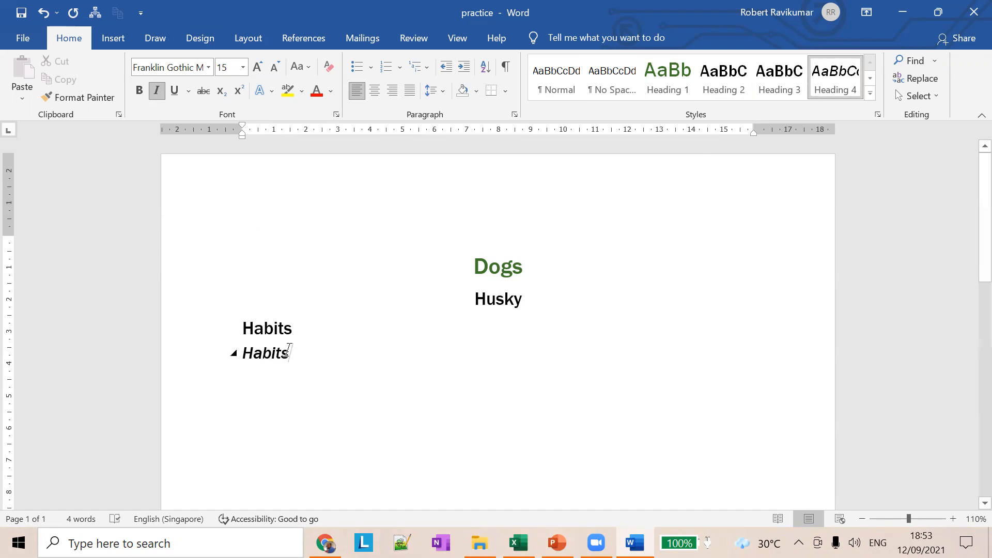
left_click(279, 352)
left_click_drag(257, 356, 292, 360)
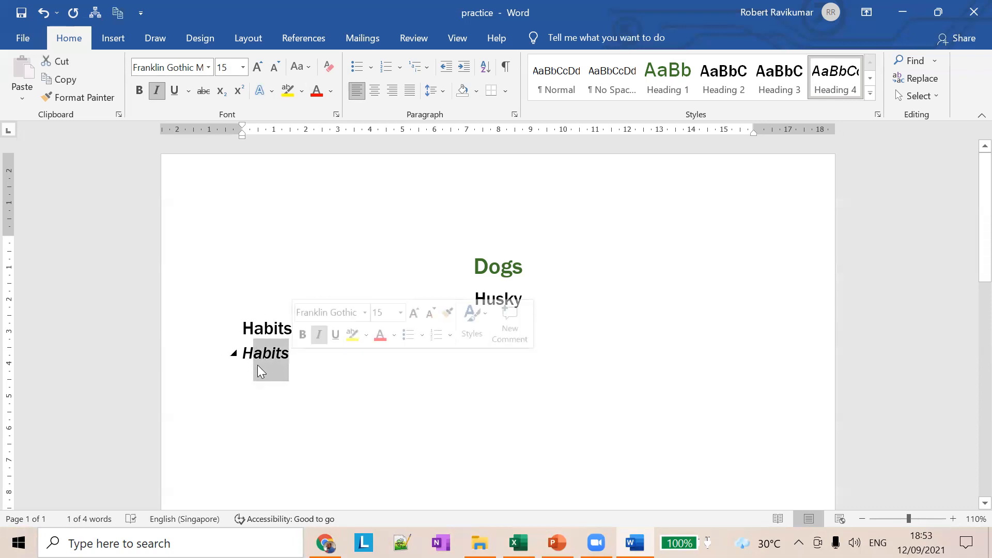
left_click(290, 356)
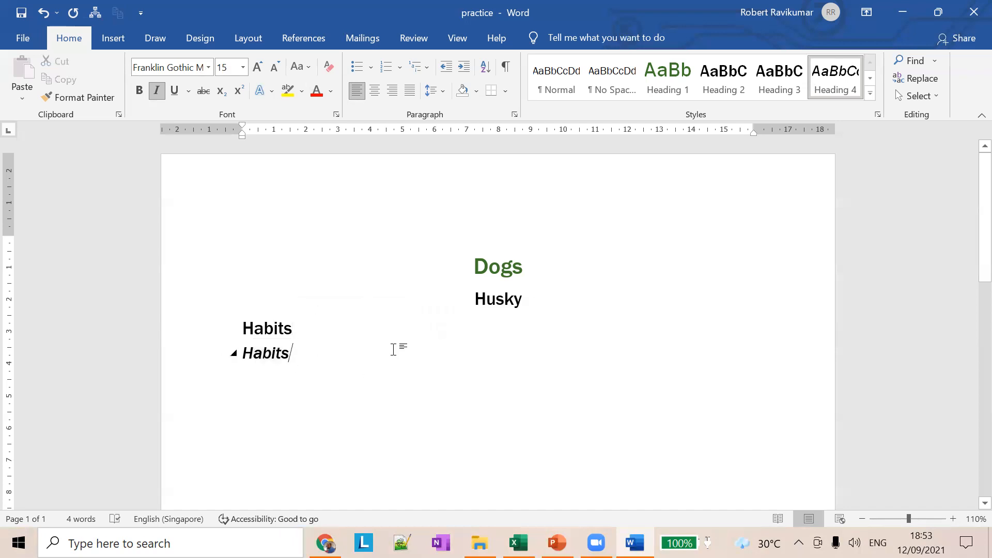
Step: Add a third "Habits" line, apply the Heading 5 style to it and compare it with the Heading 4 line
left_click(870, 93)
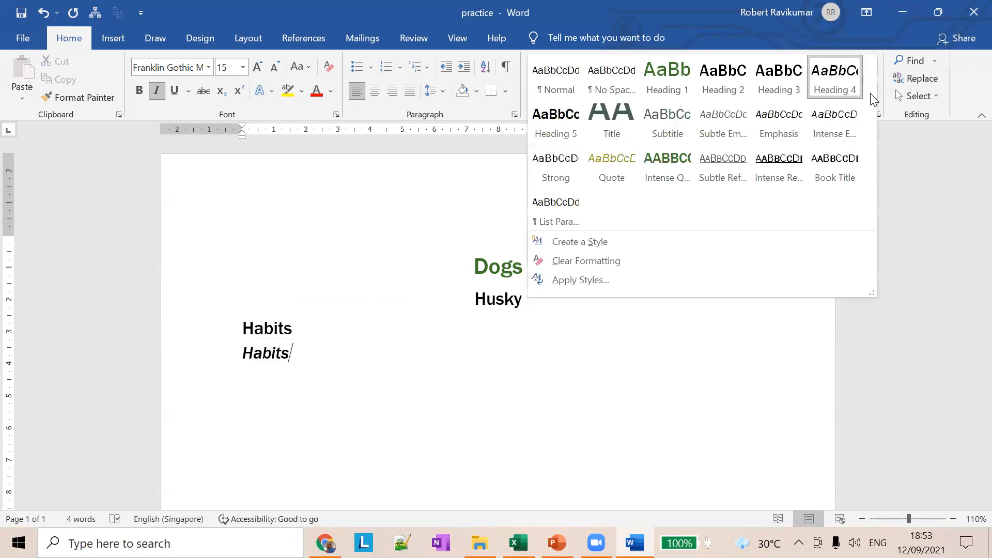
left_click(302, 352)
key("Return")
type("Habits")
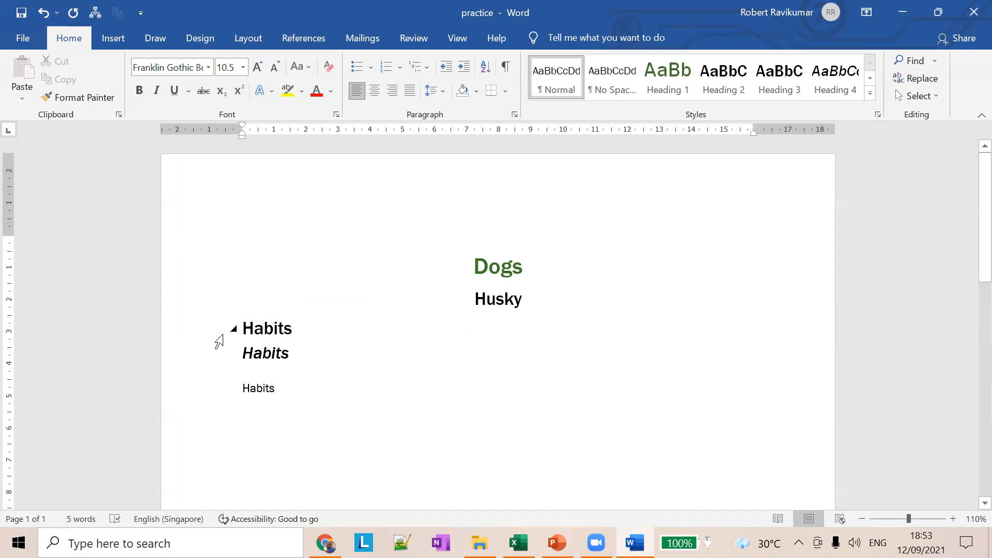
triple_click(264, 388)
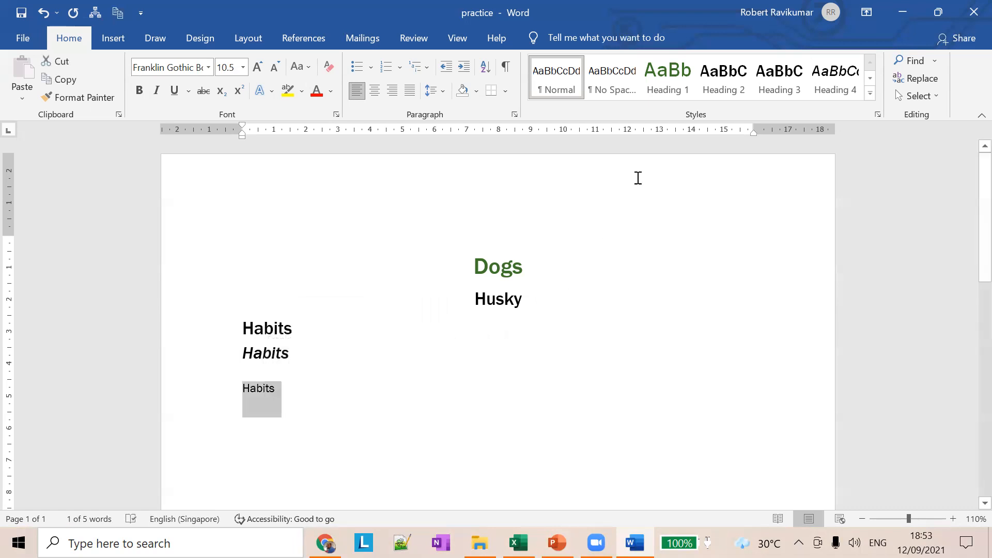
left_click(872, 88)
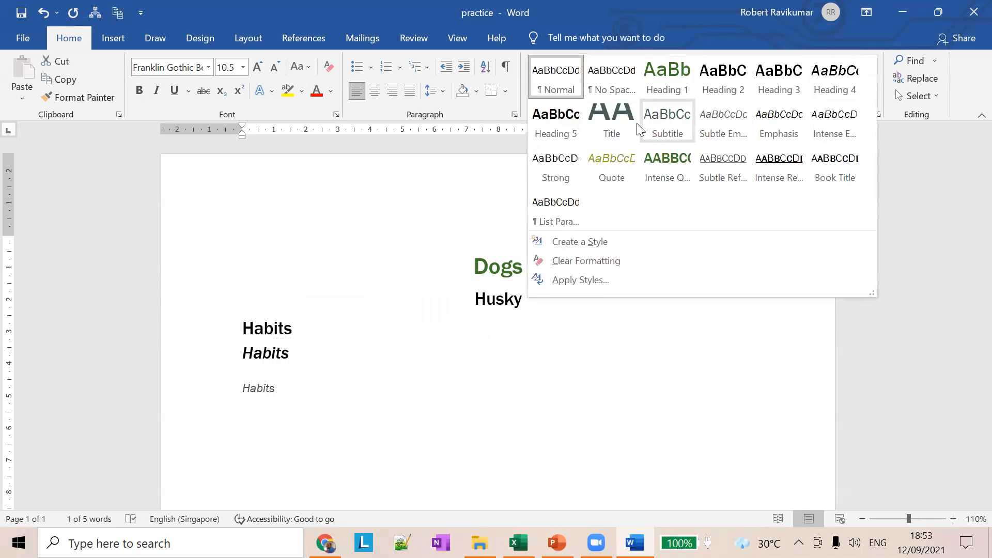
left_click(550, 119)
left_click(268, 392)
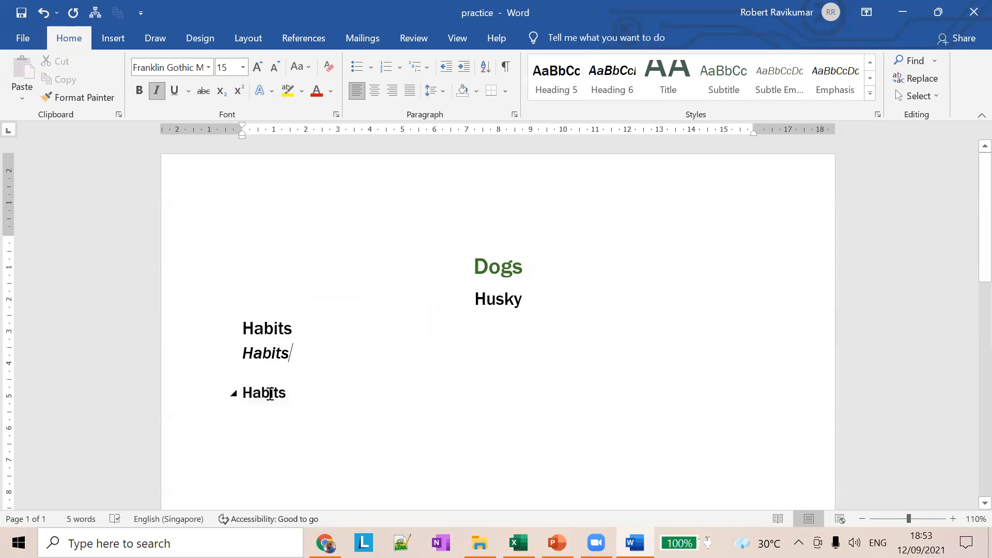
left_click(278, 355)
left_click(264, 394)
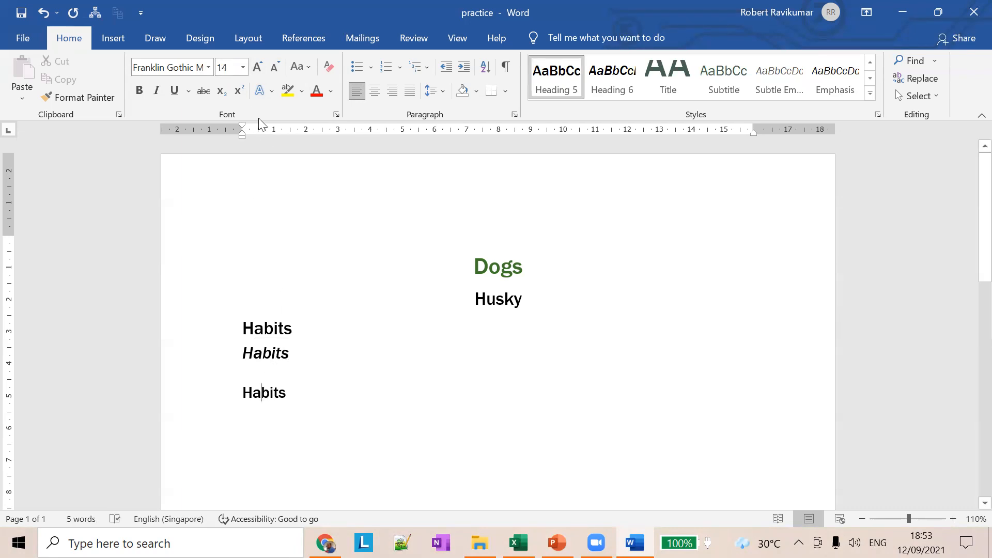
Step: Add a fourth "Habits" line at the end of the document and apply the Heading 6 style to it
left_click(307, 395)
key("Return")
type("Habits")
left_click(263, 426)
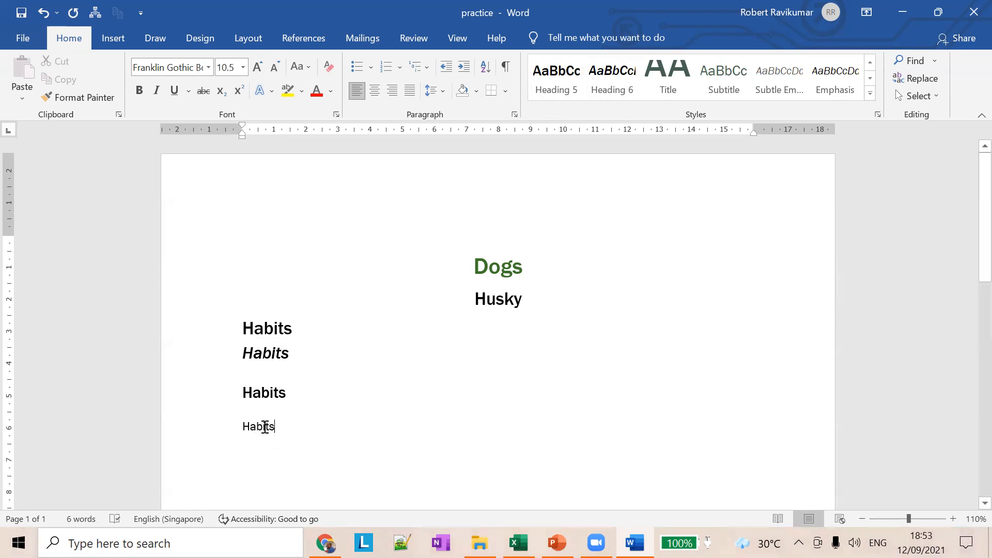
left_click_drag(281, 428, 241, 432)
left_click(270, 426)
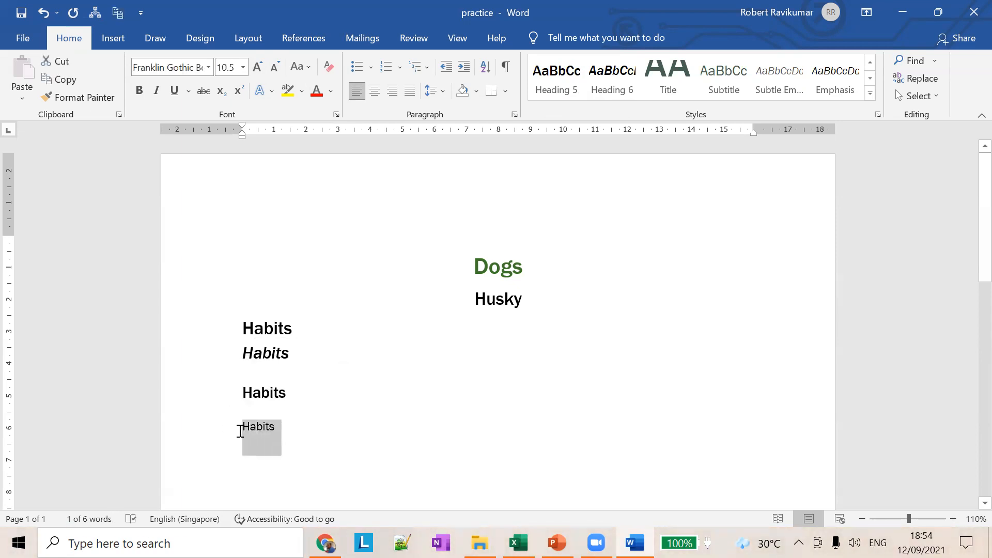
left_click(616, 81)
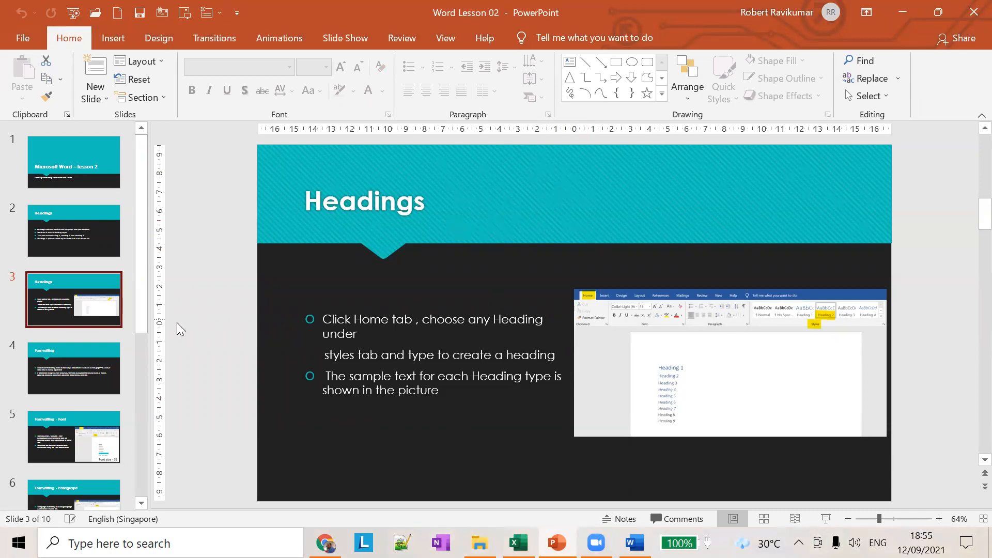
Step: In the PowerPoint presentation "Word Lesson 02", go to the "Formatting" slide 4 and present it full screen
left_click(81, 363)
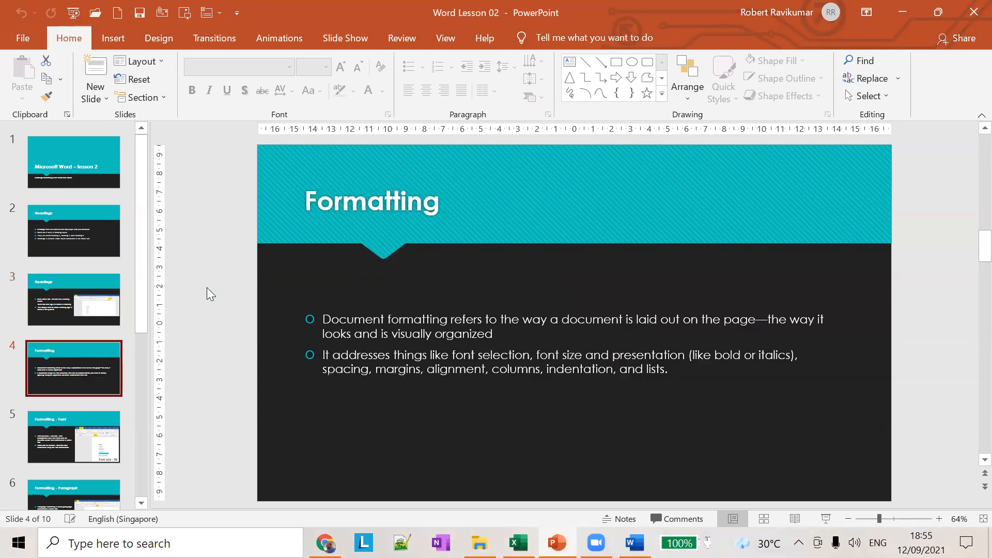
left_click(826, 519)
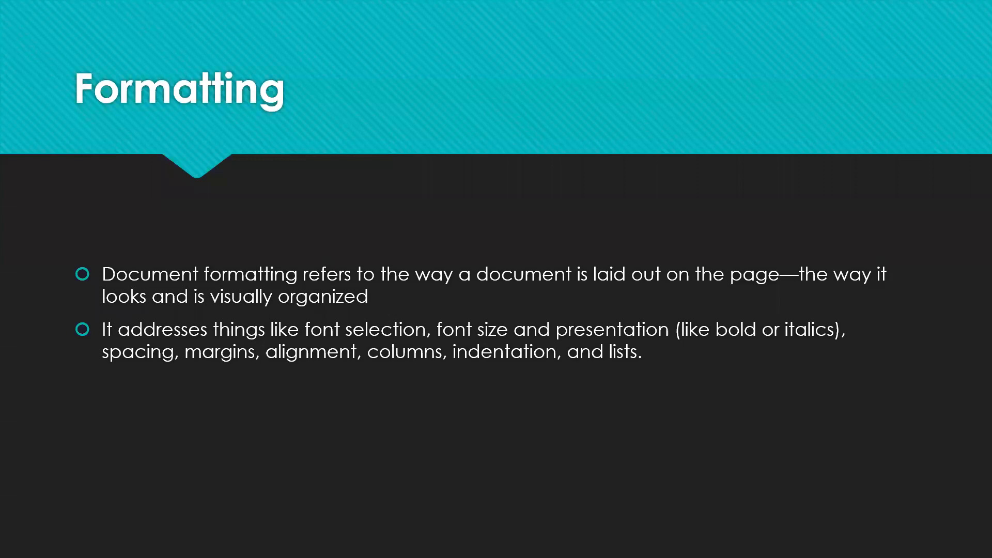
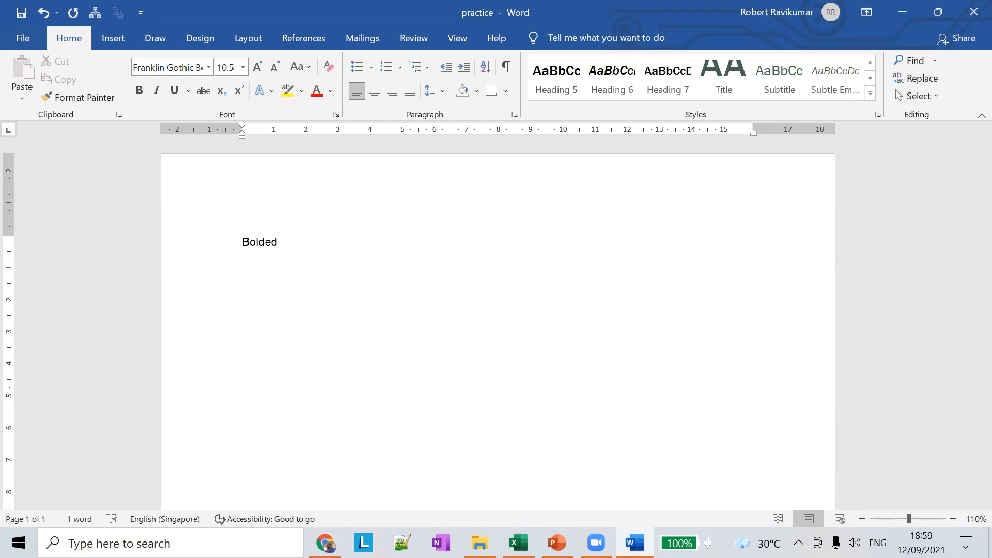
Step: Extend the "Bolded" line with the text "- Sample"
type("- Sample")
double_click(302, 241)
left_click(382, 255)
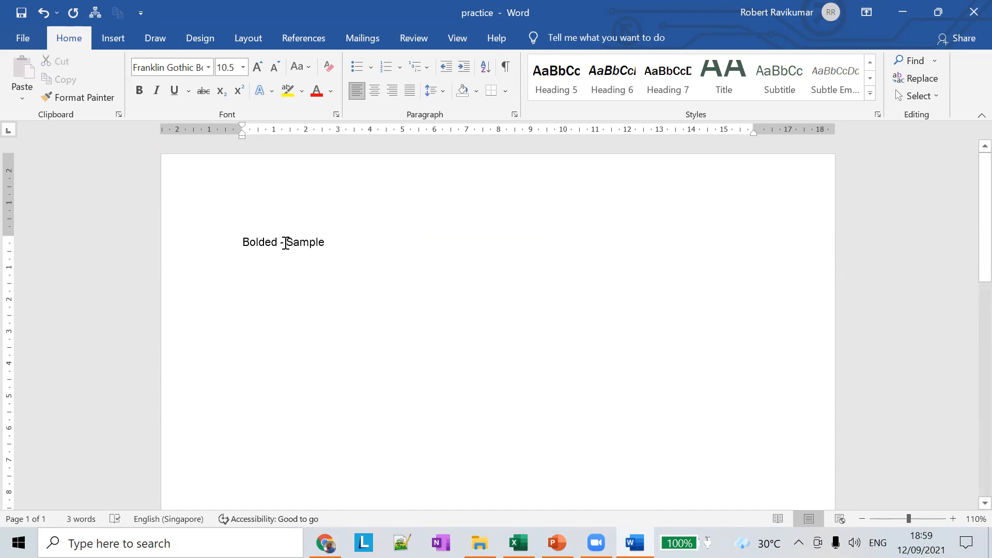
Step: Make only the word "Sample" on the "Bolded" line bold
left_click_drag(282, 248, 331, 239)
left_click(326, 247)
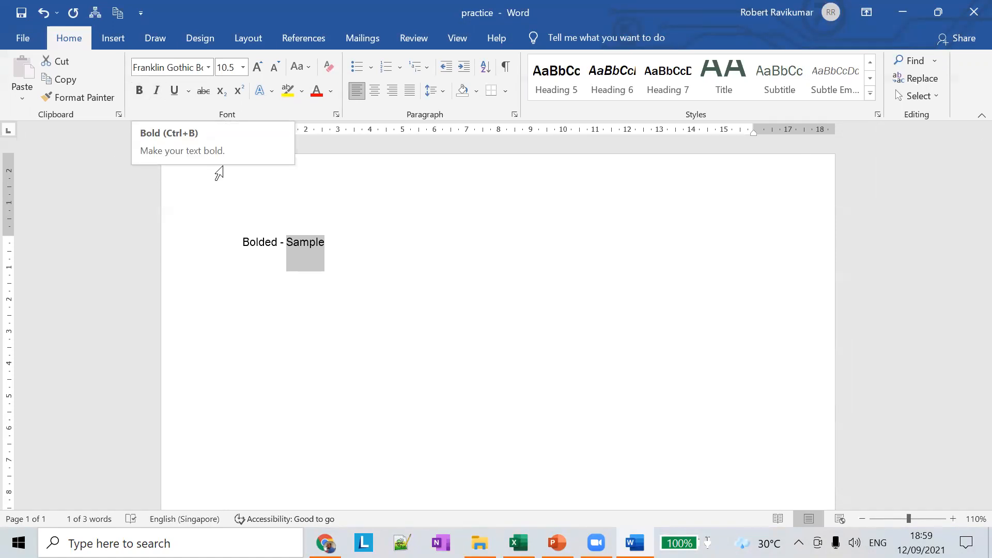
double_click(302, 235)
double_click(317, 248)
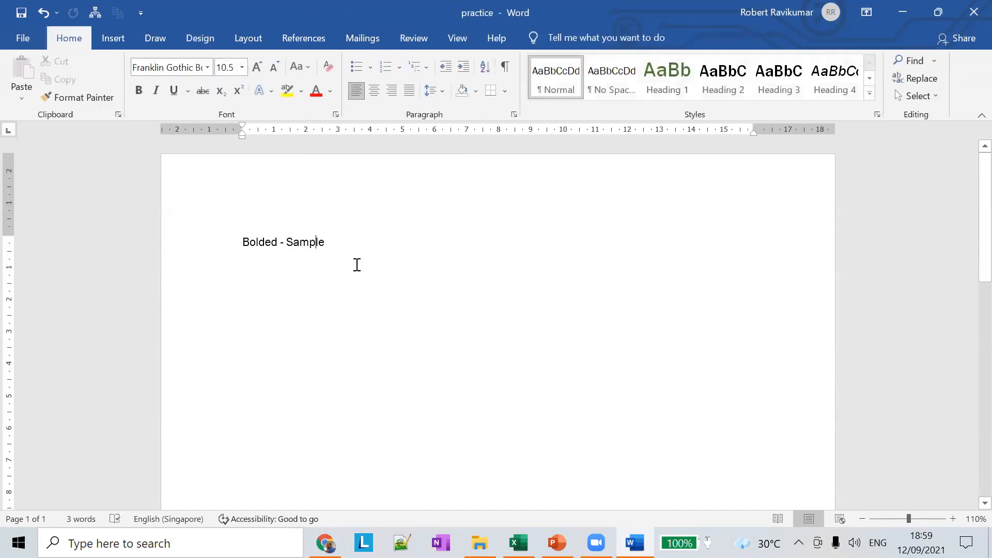
double_click(309, 241)
left_click(140, 90)
left_click(295, 241)
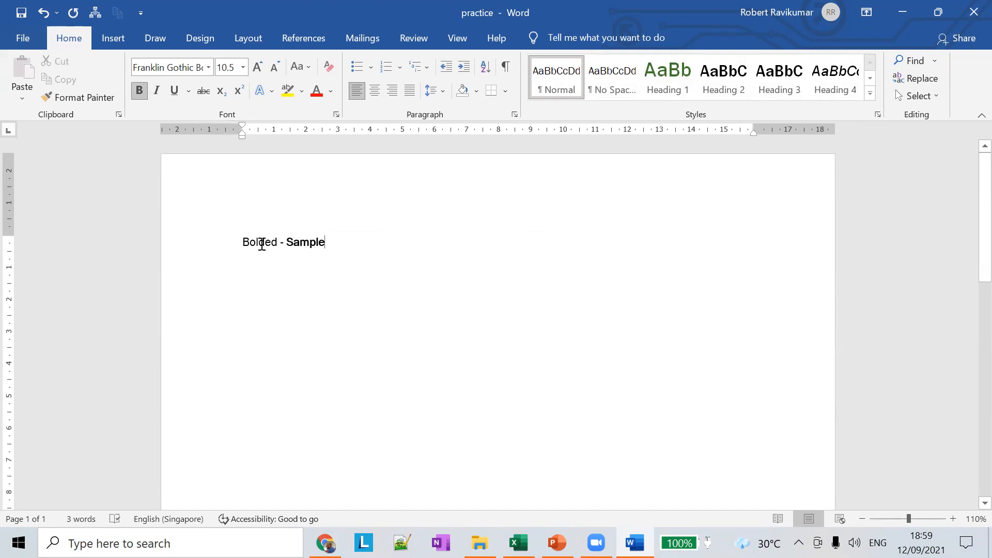
double_click(299, 247)
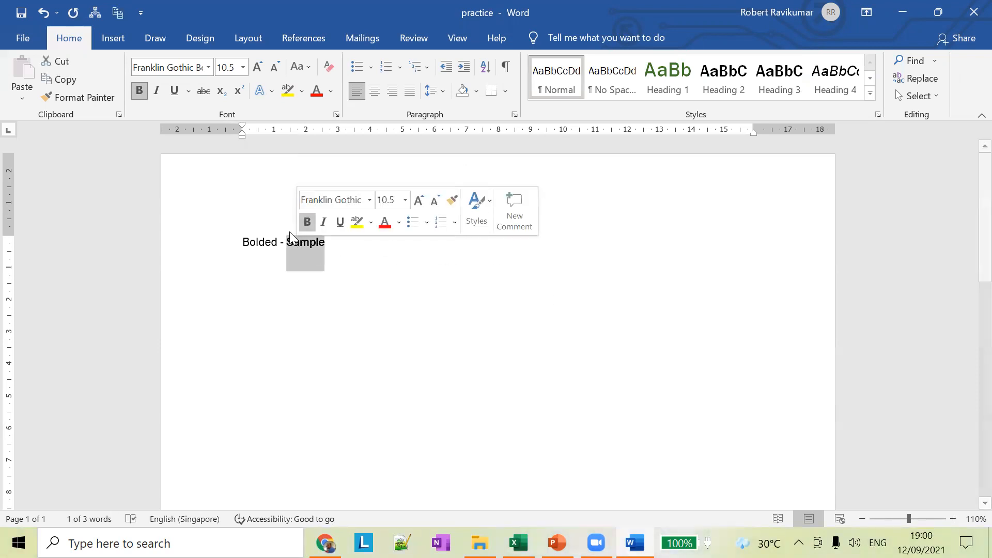
Step: Check the "Formatting - Font" slide in PowerPoint, return to Word and start a new non-bold line below "Bolded – Sample"
key("alt+Tab")
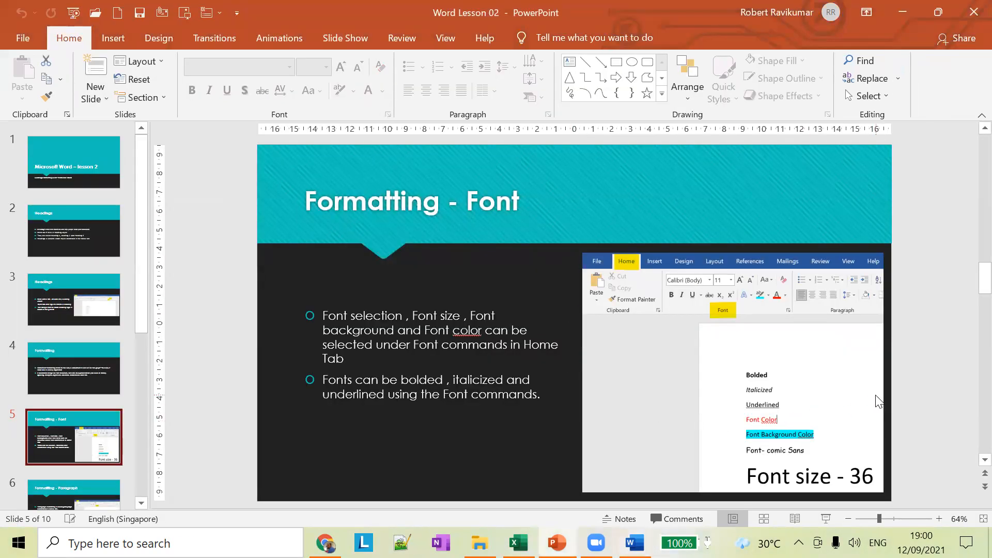
key("alt+Tab")
left_click(343, 245)
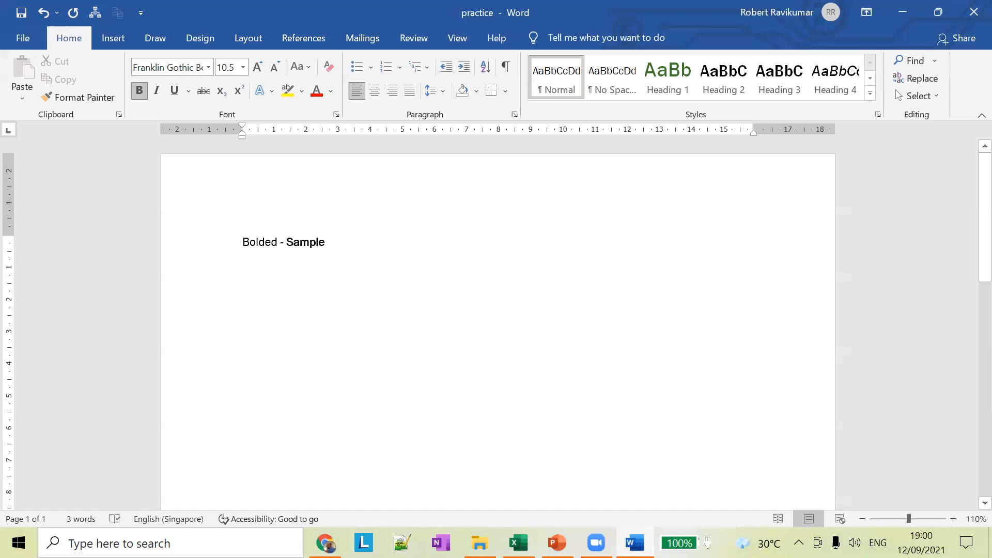
key("Return")
type("Ita")
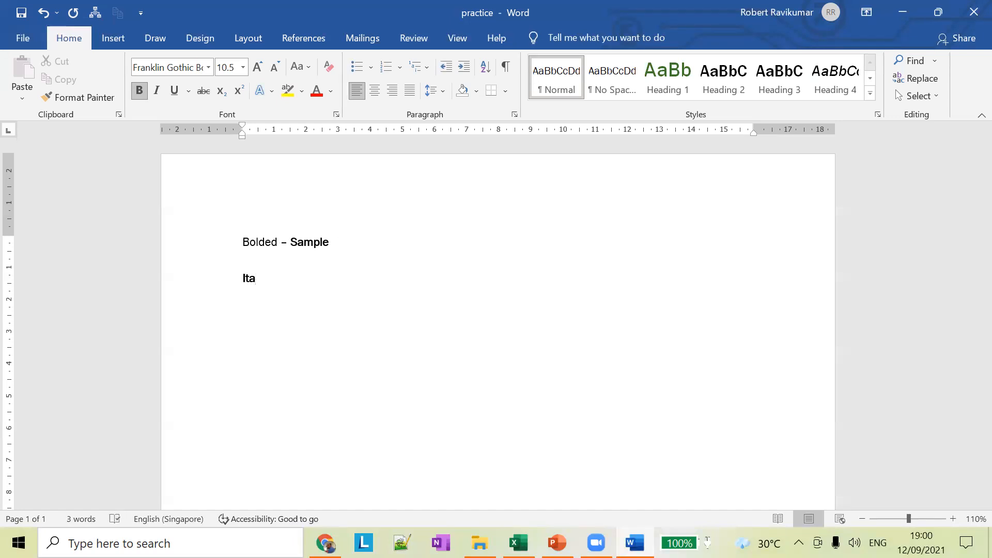
key("ctrl+z")
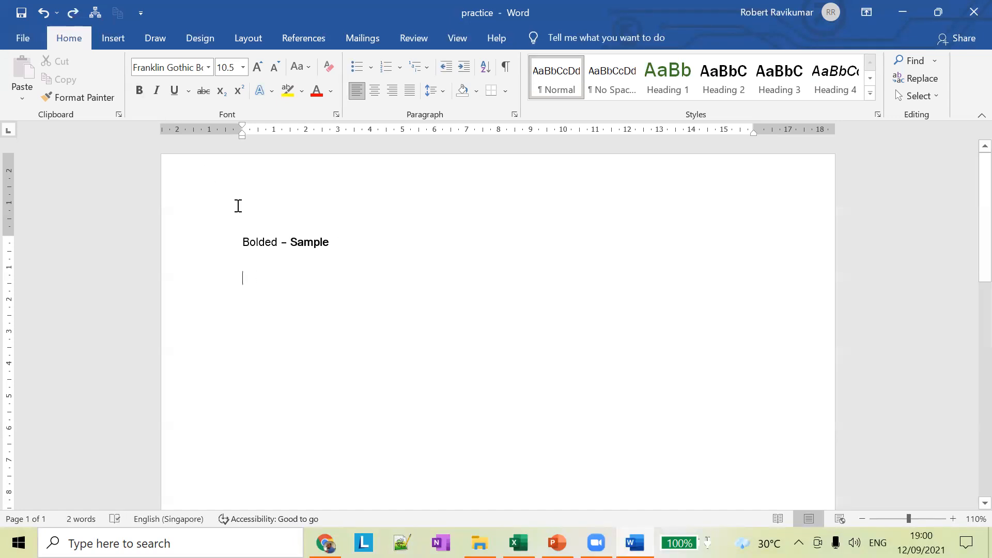
Step: Enter the text "Italics - Sample" on the new line
type("It")
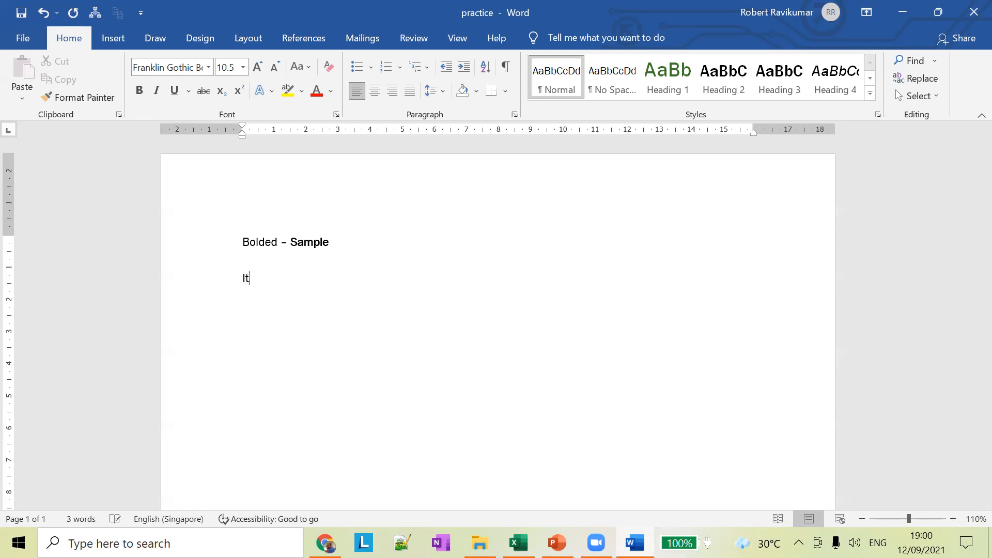
type("akllkics")
type("cs ")
type("- ")
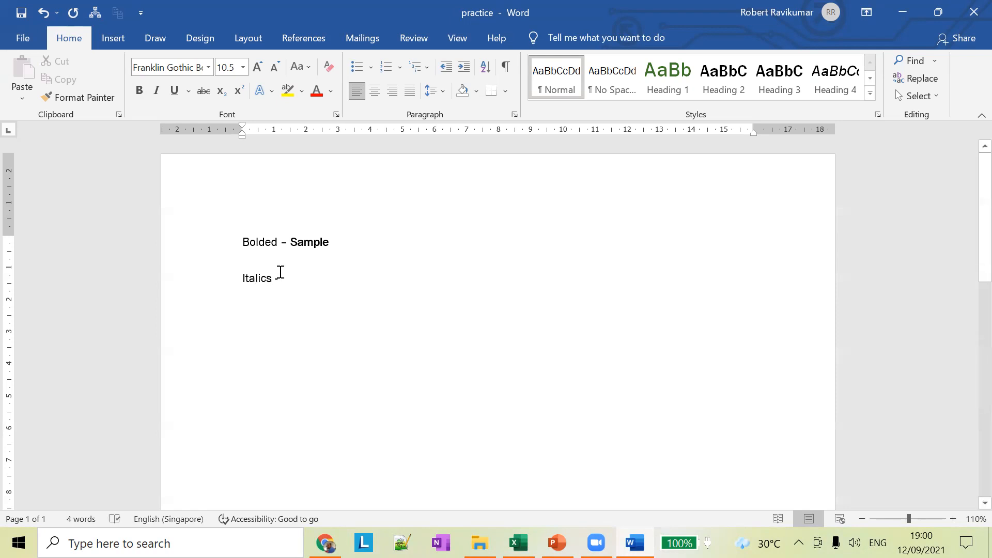
type("Sample")
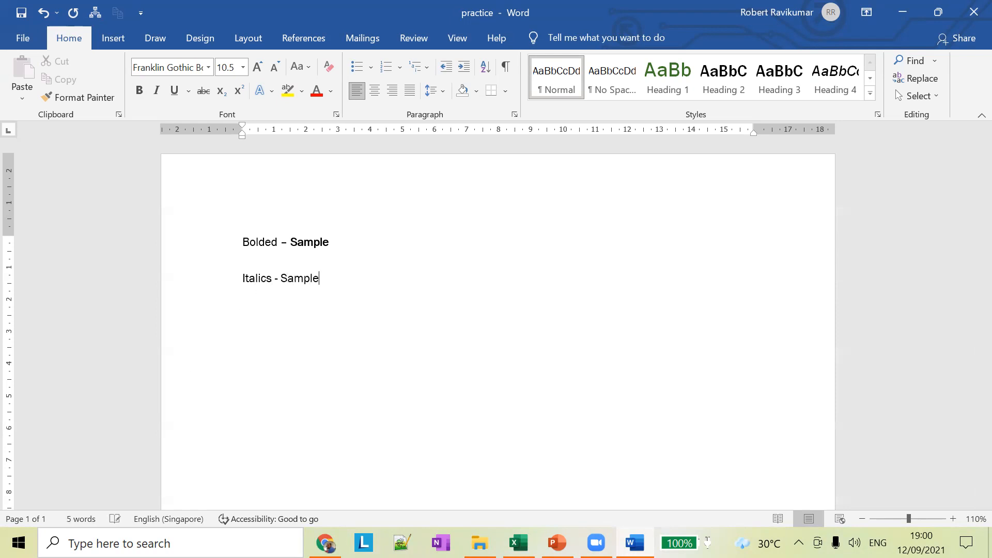
Step: Italicize the word "Sample" on the "Italics" line
double_click(301, 280)
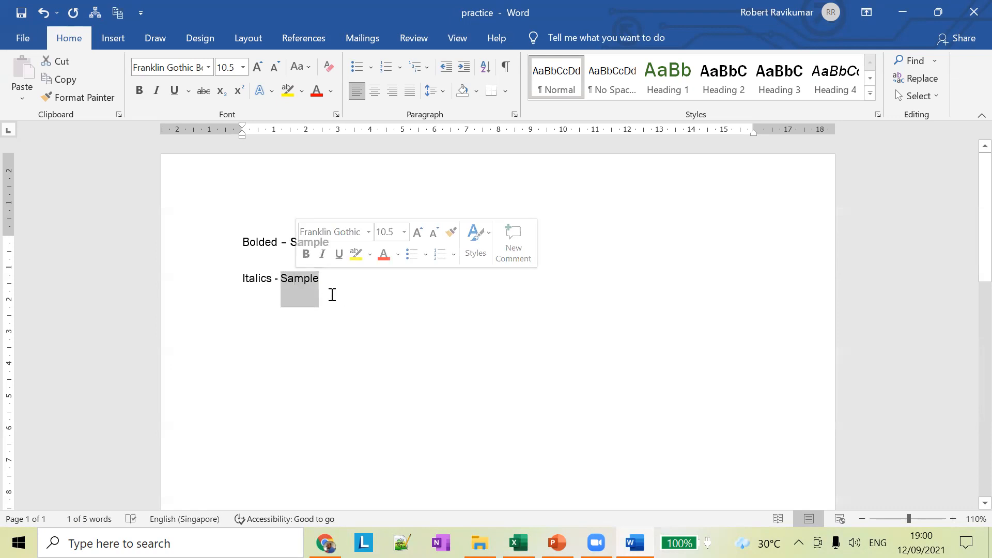
left_click(301, 280)
double_click(302, 281)
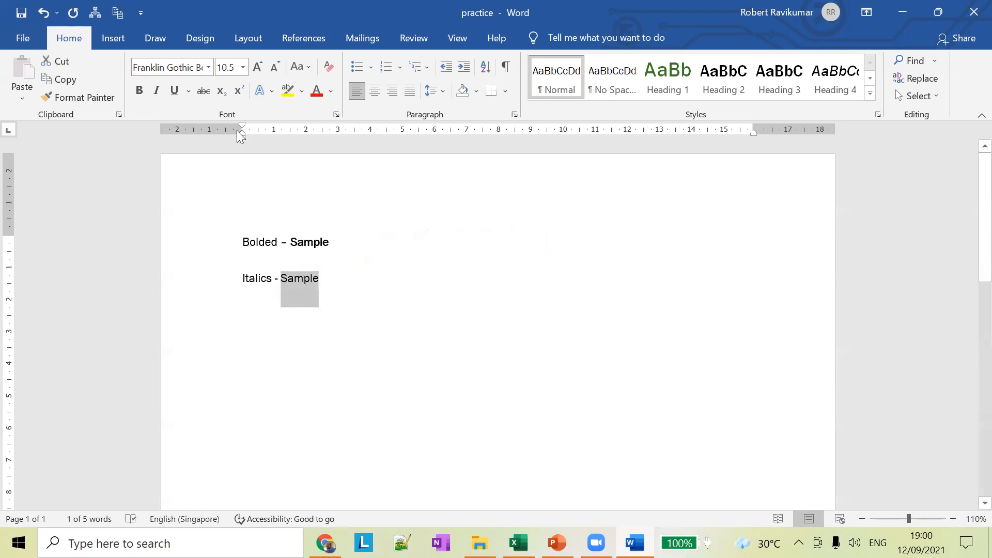
left_click(157, 91)
Step: Undo and reapply the italics on "Sample" repeatedly to compare both looks, ending with italics applied
key("ctrl+z")
key("ctrl+i")
key("ctrl+z")
key("ctrl+y")
key("ctrl+z")
key("ctrl+y")
key("ctrl+z")
key("ctrl+y")
key("ctrl+z")
key("ctrl+y")
key("ctrl+z")
key("ctrl+y")
key("ctrl+z")
key("ctrl+y")
key("ctrl+z")
left_click(155, 89)
left_click(350, 285)
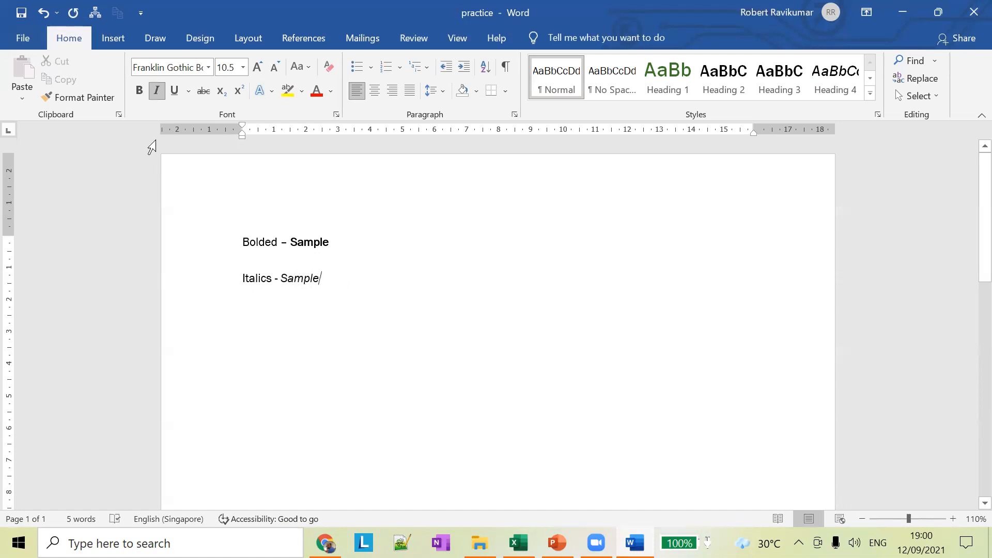
Step: Check the font slide in PowerPoint and start a new line with italics turned off below the "Italics" line in Word
key("Return")
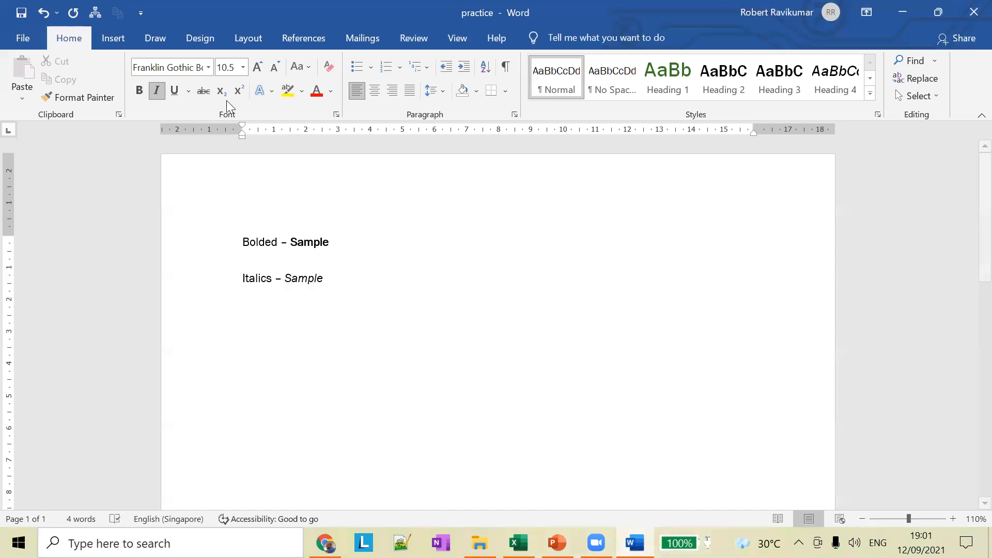
left_click(157, 92)
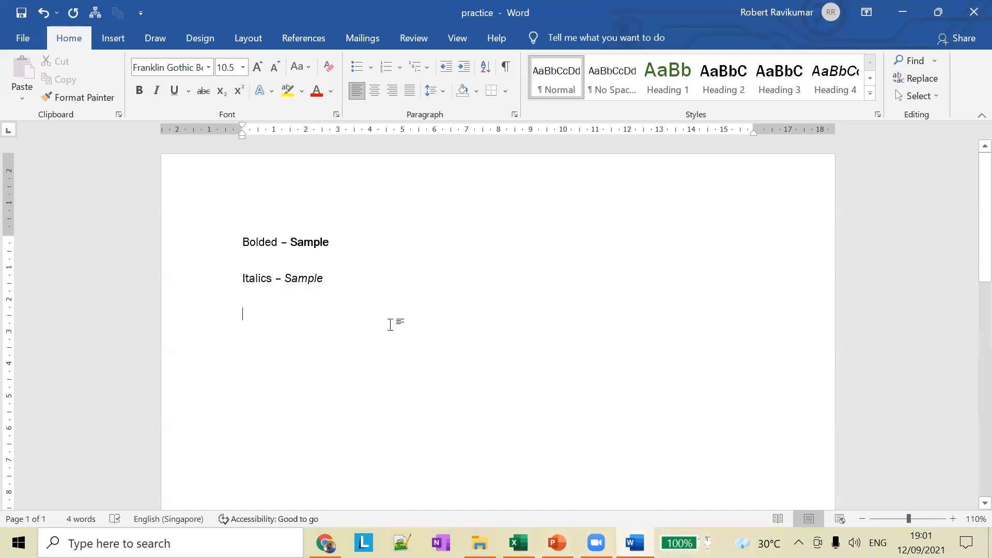
key("alt+Tab")
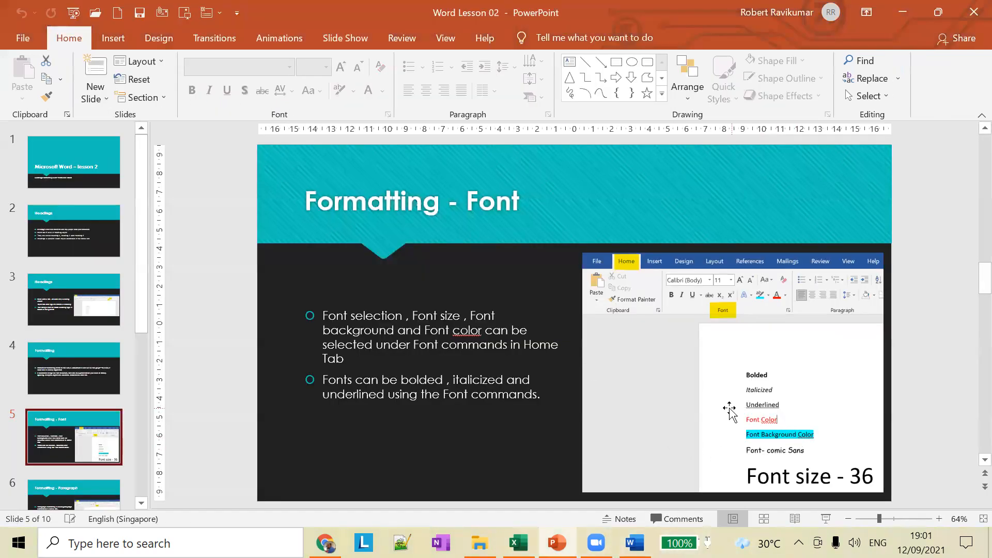
key("alt+Tab")
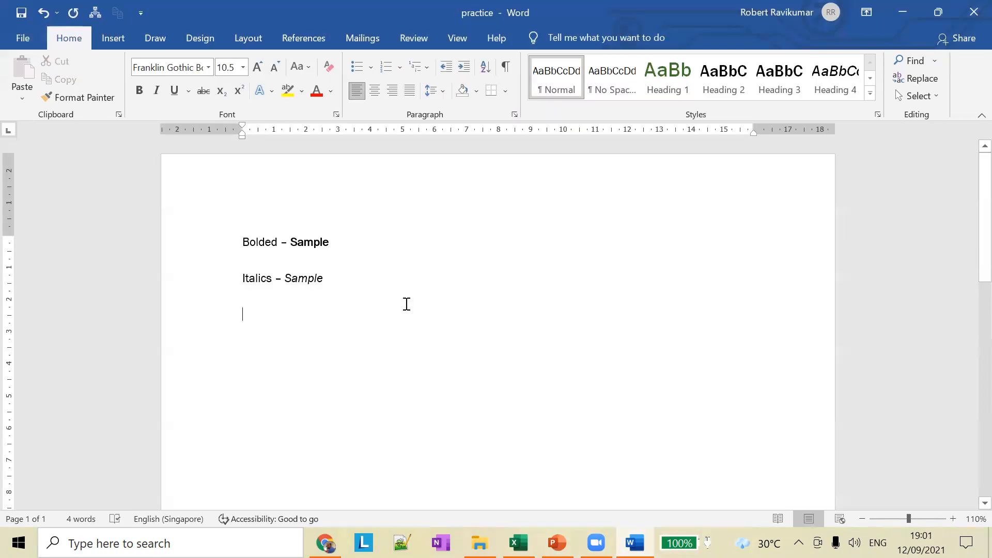
key("BackSpace")
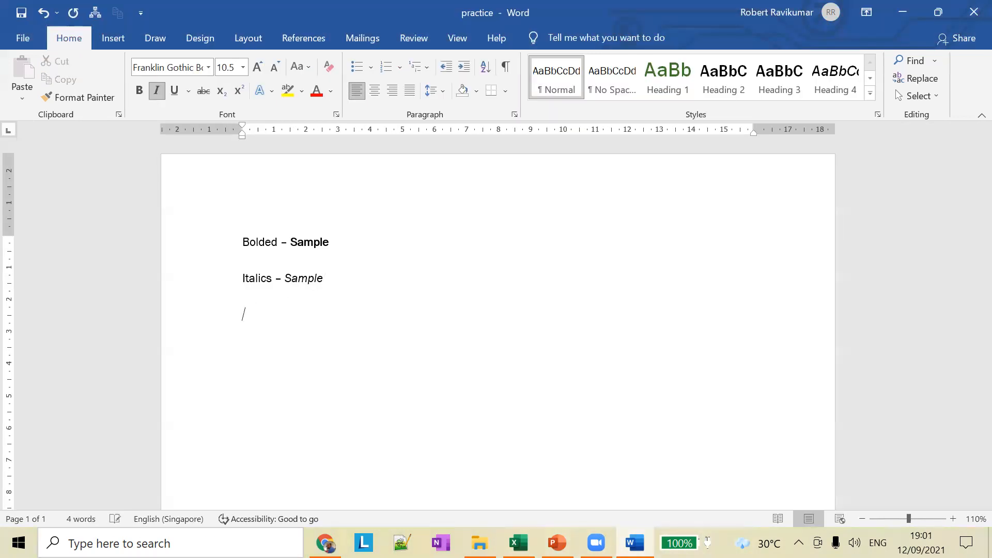
key("Return")
left_click(157, 91)
Step: Enter "Underline - sample" on the new line and underline only the word "sample"
type("Underline")
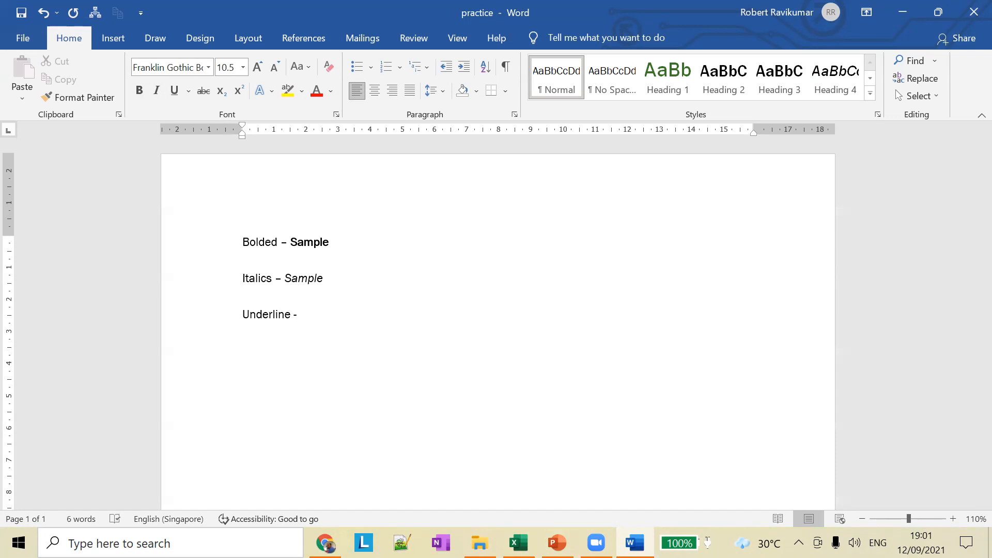
type(" - sample")
double_click(321, 314)
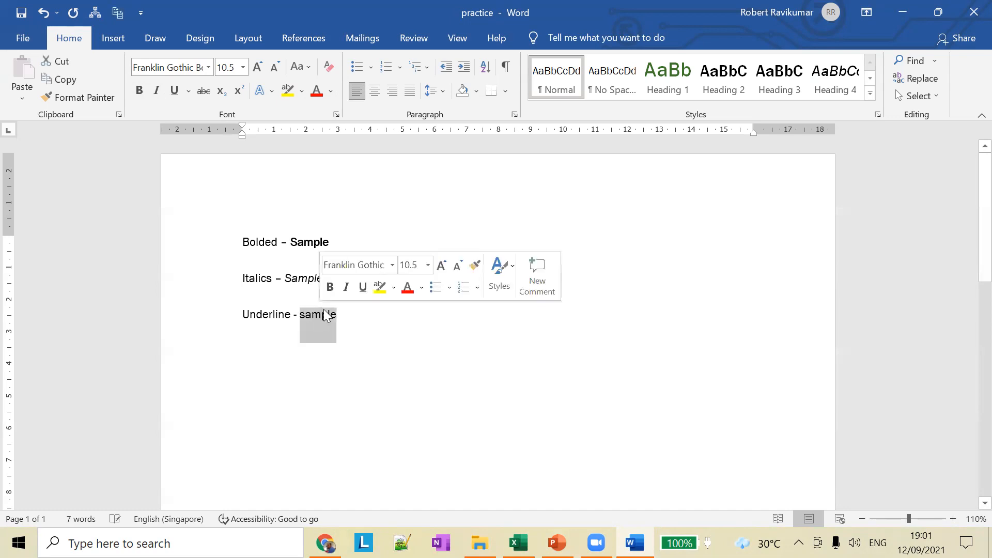
left_click(175, 91)
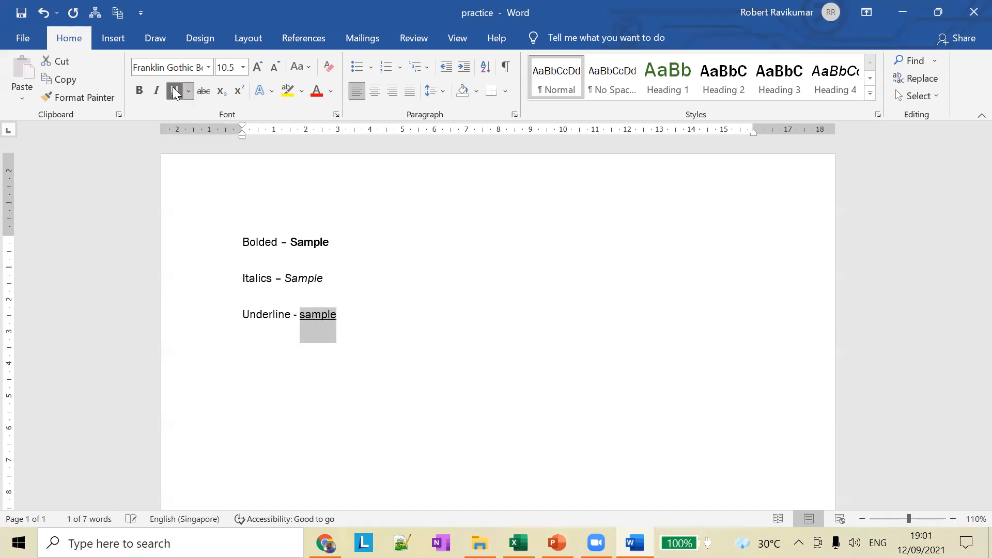
left_click(390, 326)
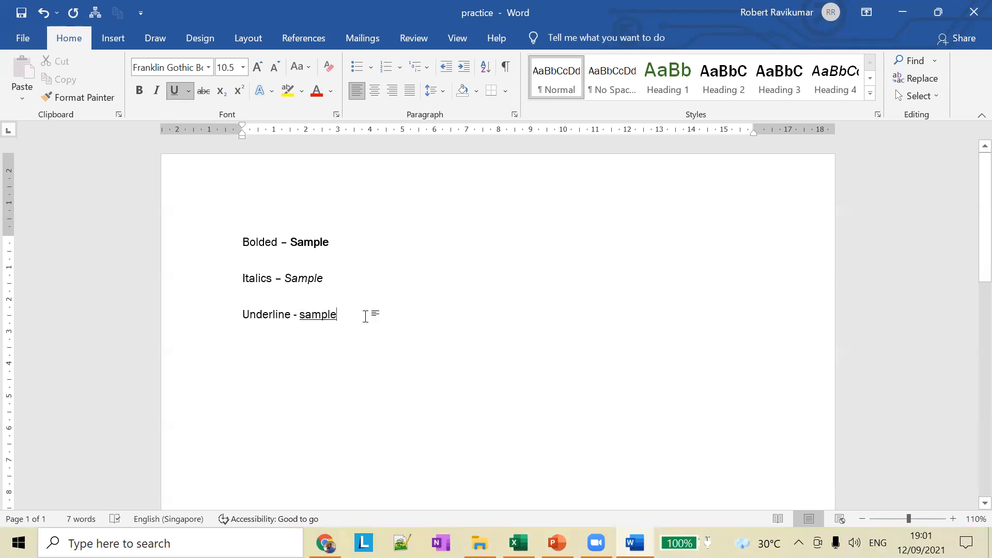
Step: Check the next font example on the PowerPoint slide and add a "Font Color" line below the "Underline" line in Word
key("alt+Tab")
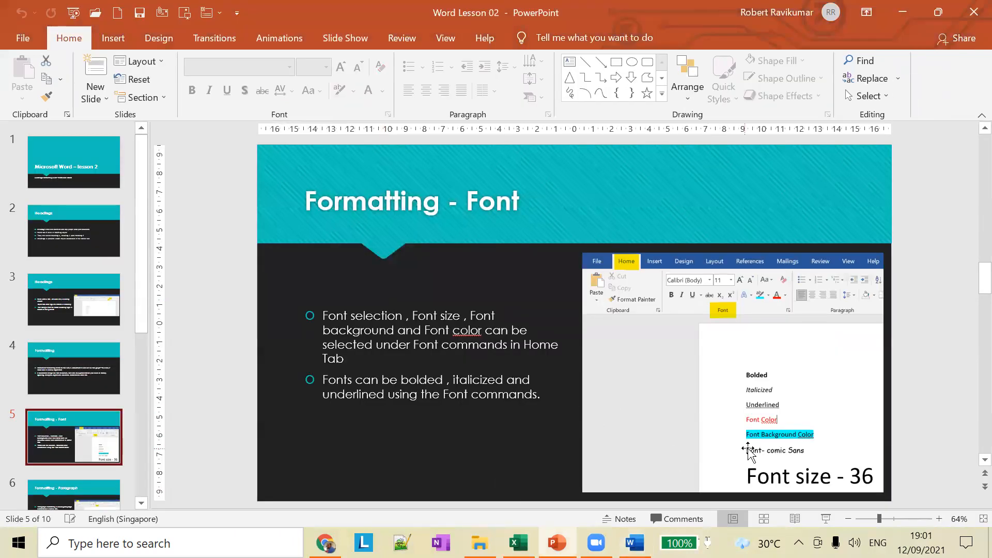
key("alt+Tab")
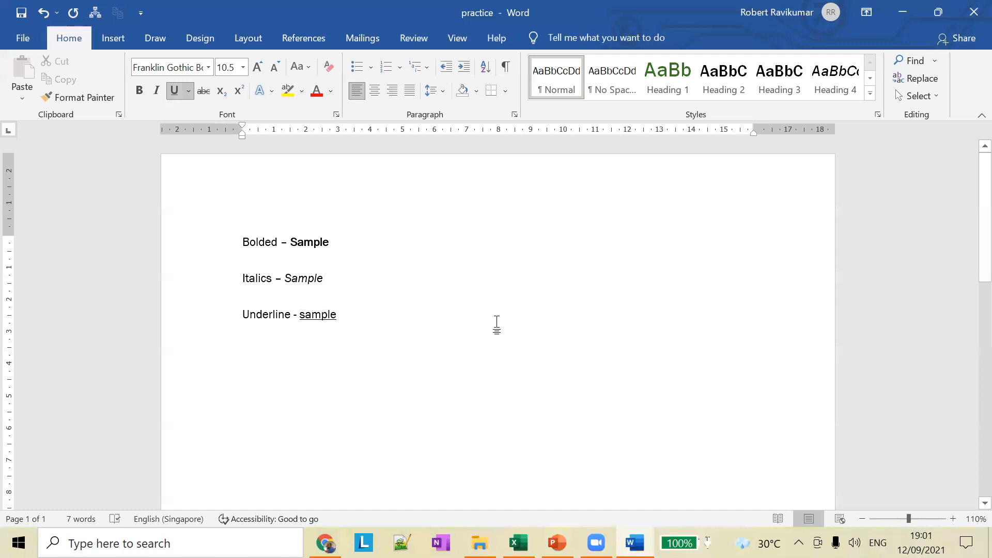
type("Font COlo")
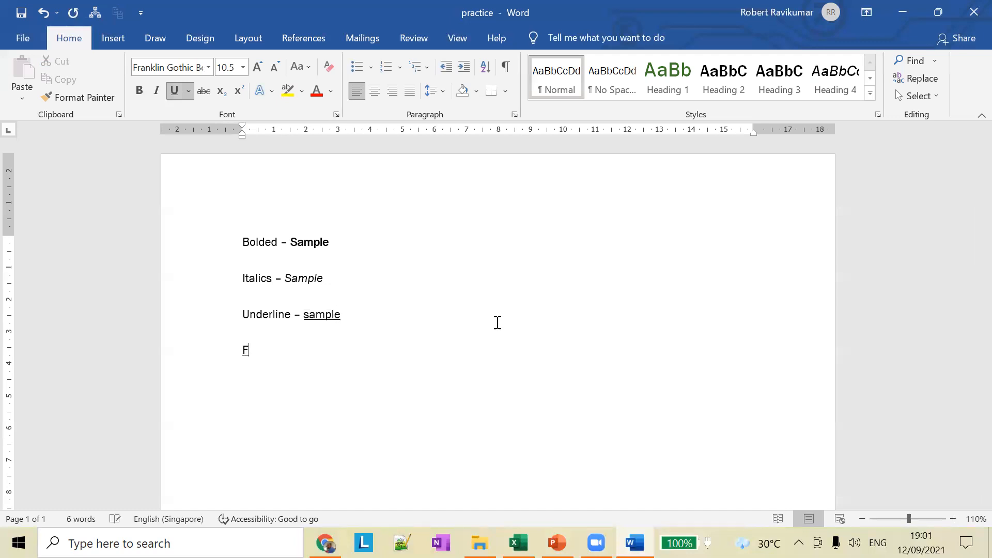
key("BackSpace")
key("BackSpace")
key("BackSpace")
type("lo")
key("BackSpace")
type("olo")
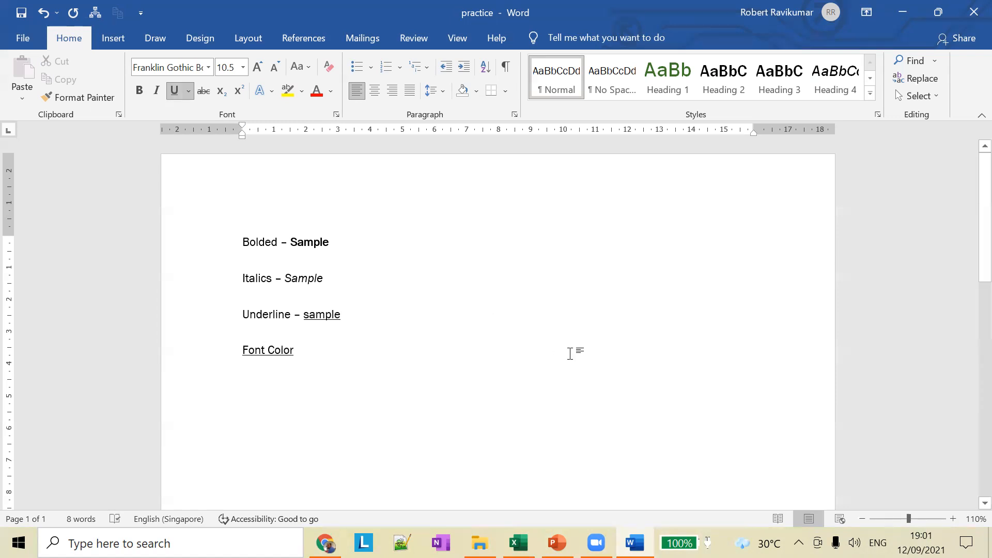
Step: Remove the underline from the "Font Color" line
left_click(177, 90)
left_click_drag(298, 352, 239, 346)
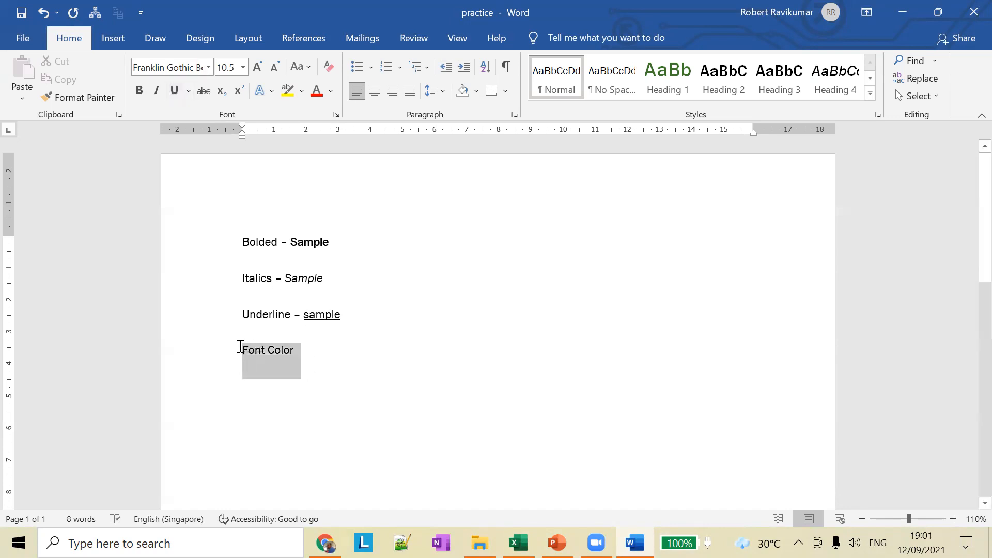
key("ctrl+u")
left_click(412, 348)
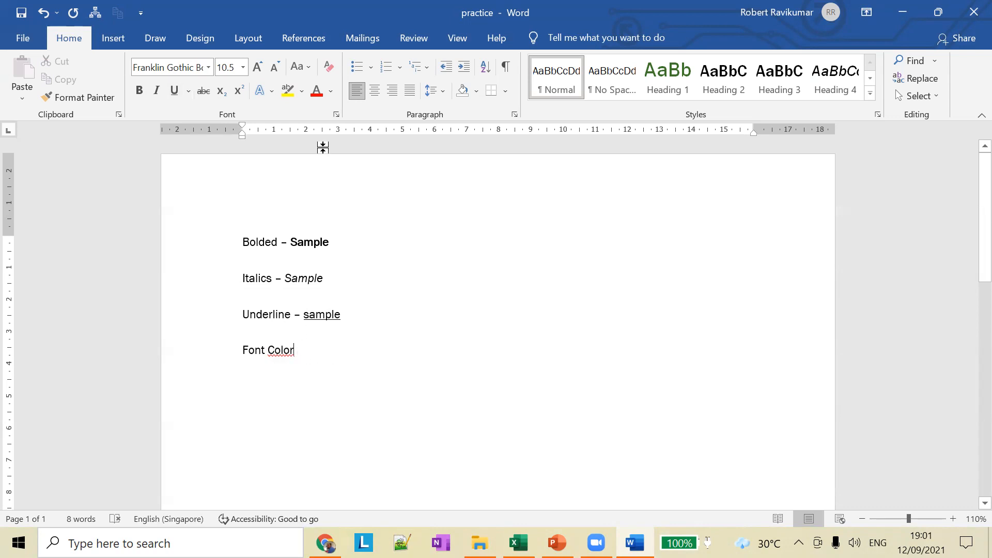
Step: Set the font color of the "Font Color" line to the standard red
left_click_drag(295, 351, 247, 351)
left_click(298, 360)
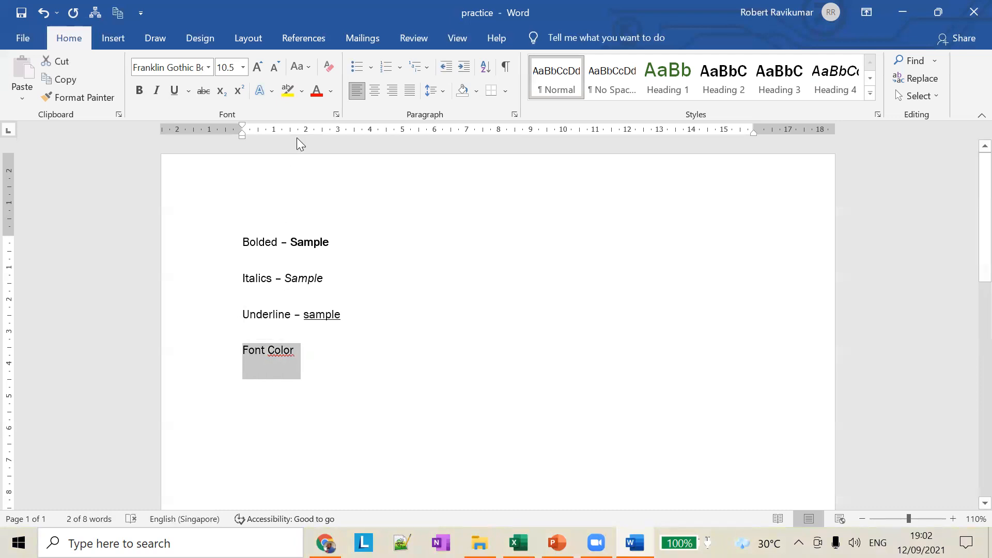
left_click(329, 91)
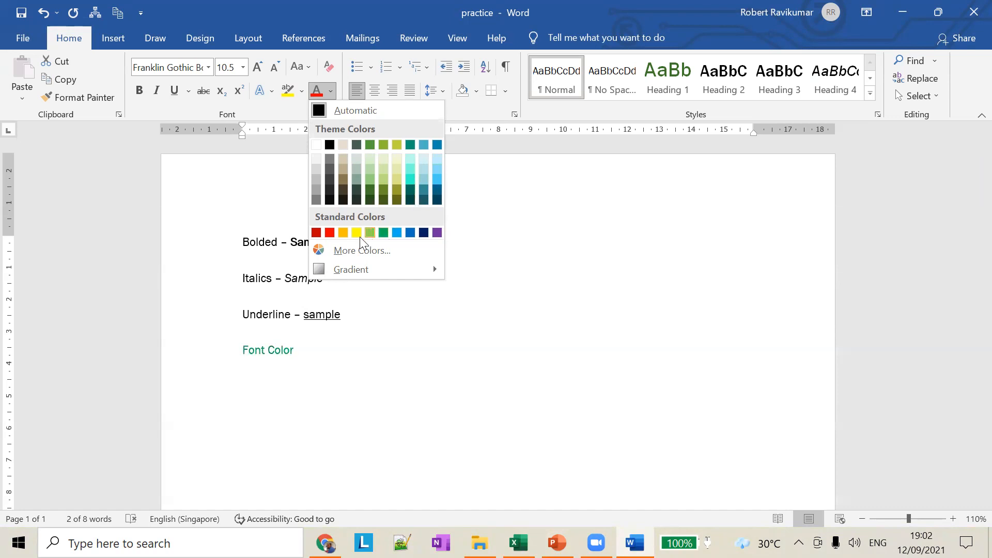
left_click(330, 232)
left_click(474, 368)
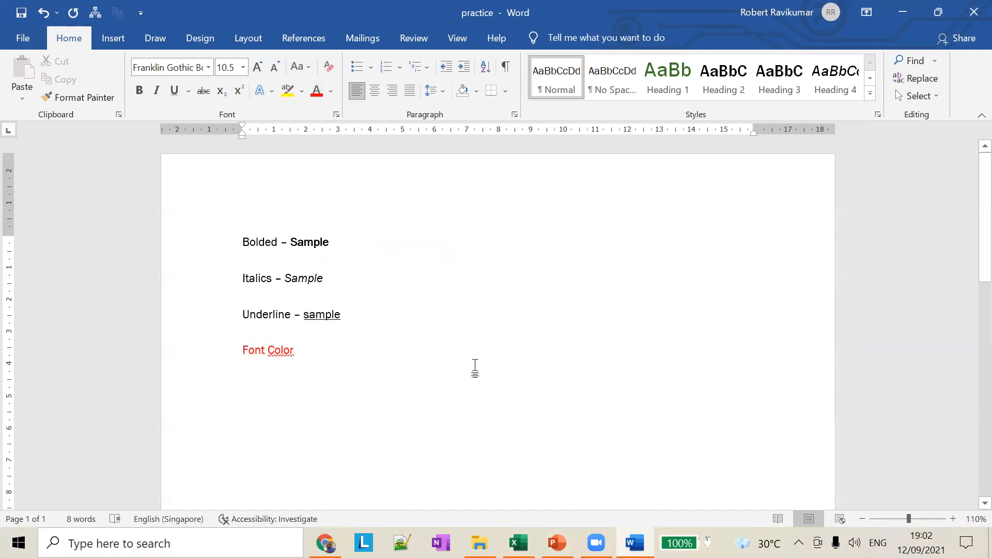
Step: Consult the "Formatting - Font" slide in PowerPoint for the next font example and return to the Word document
key("alt+Tab")
key("alt+Tab")
key("alt+Tab")
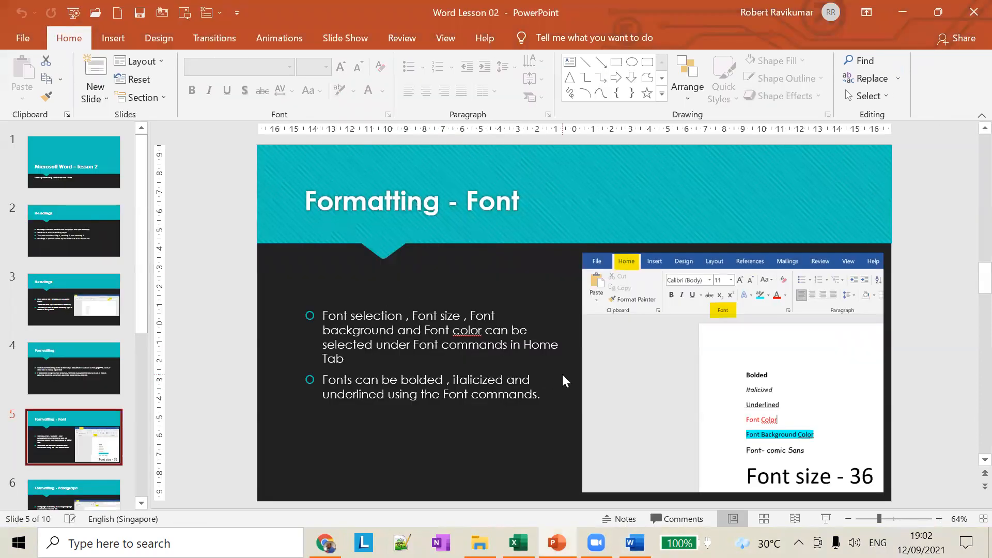
key("alt+Tab")
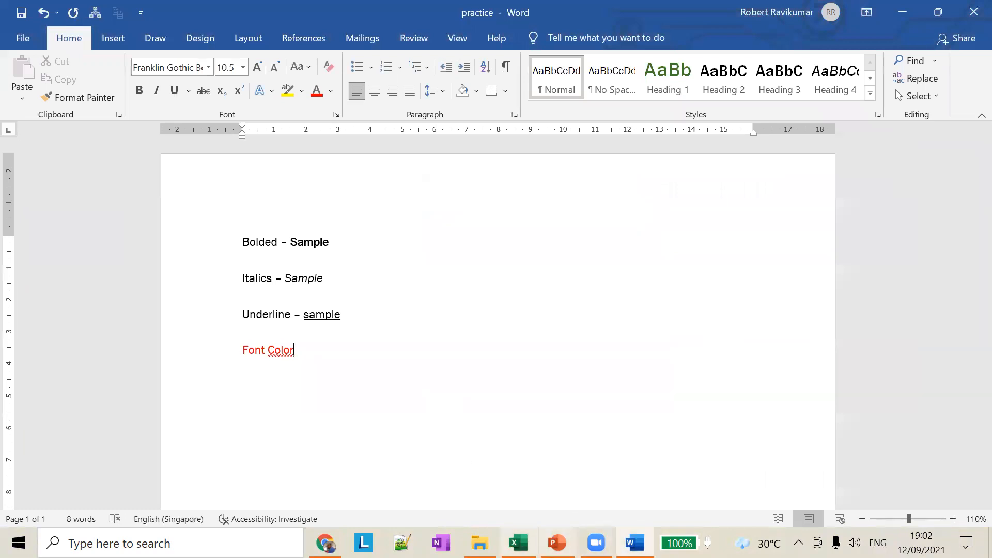
Step: Add a new line reading "Font back ground color" below the "Font Color" line
key("Return")
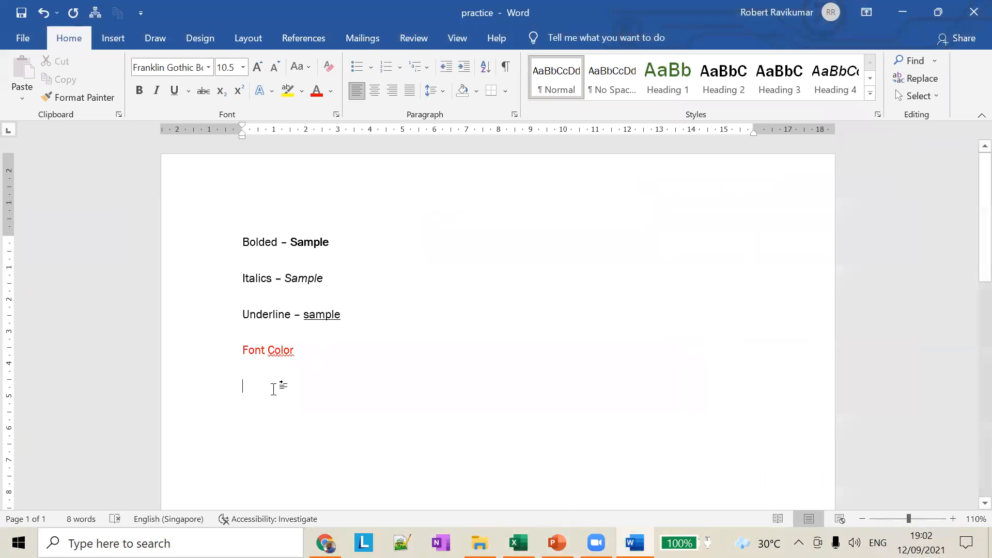
type("Fon")
type("at")
key("BackSpace")
key("BackSpace")
key("BackSpace")
type("nt back grou")
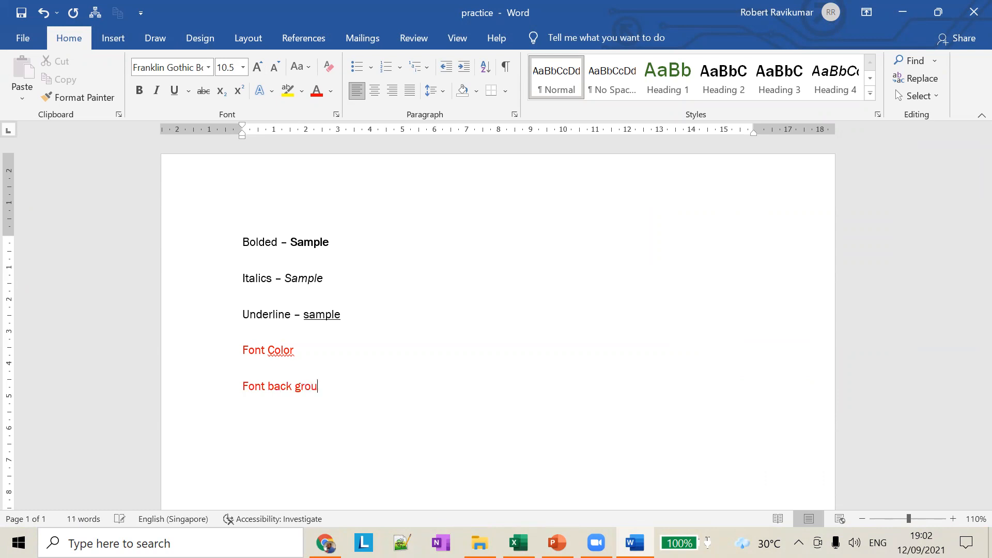
key("BackSpace")
key("BackSpace")
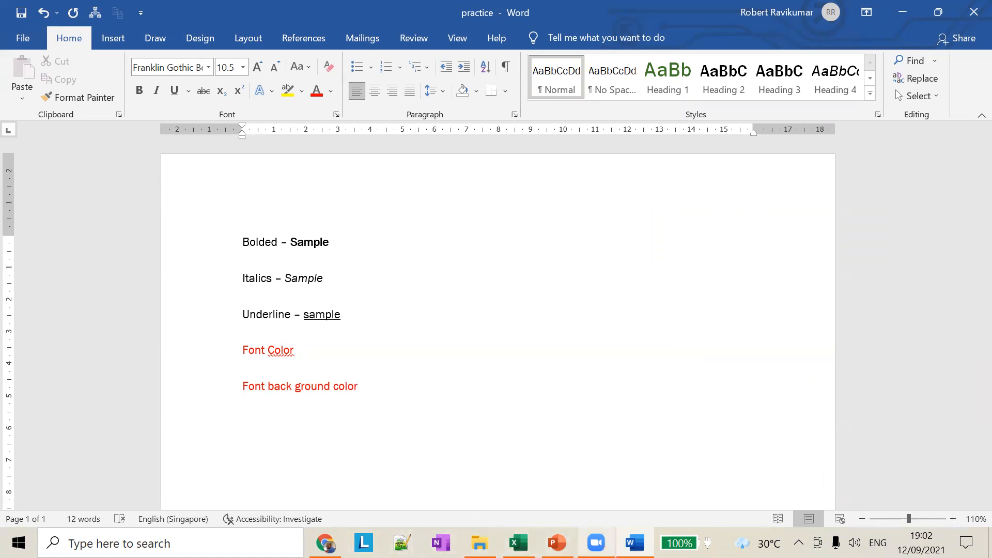
Step: Check the font background color example on the PowerPoint slide and return to the Word document
left_click(562, 542)
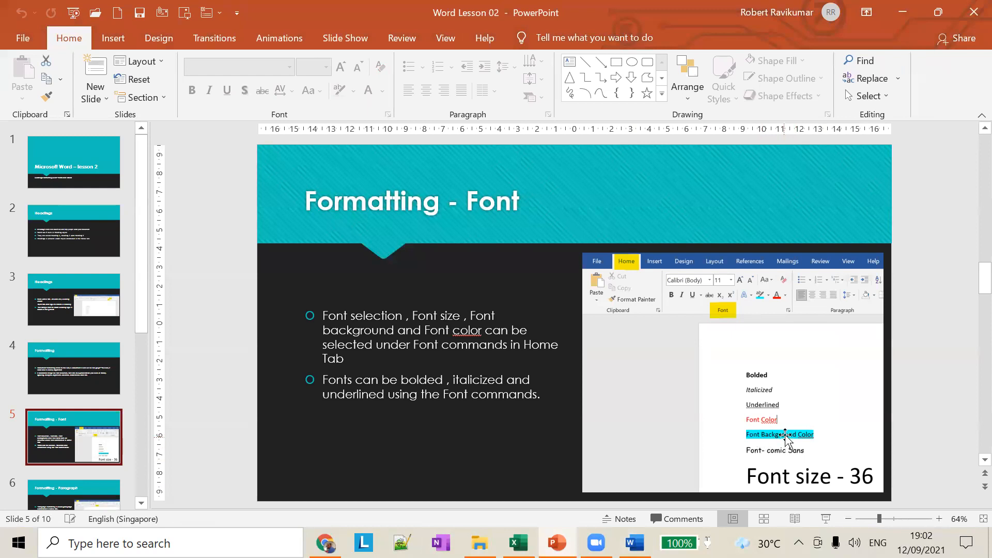
key("alt+Tab")
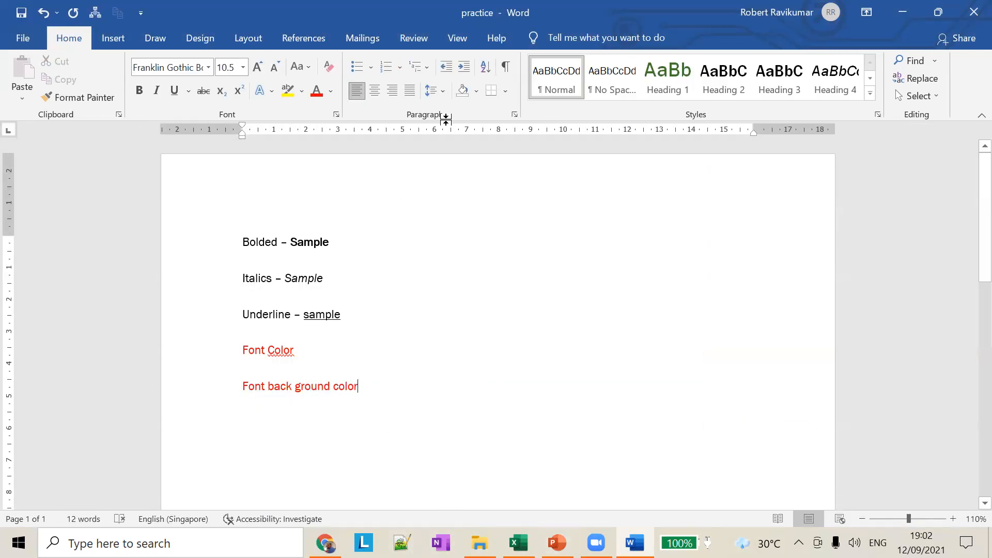
left_click(488, 55)
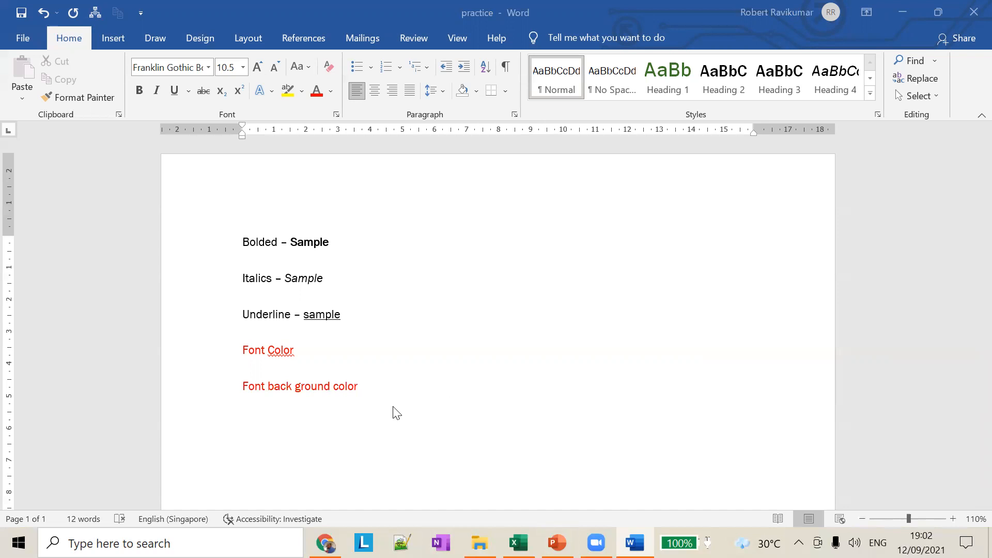
Step: Highlight the "Font back ground color" line in turquoise
left_click(365, 392)
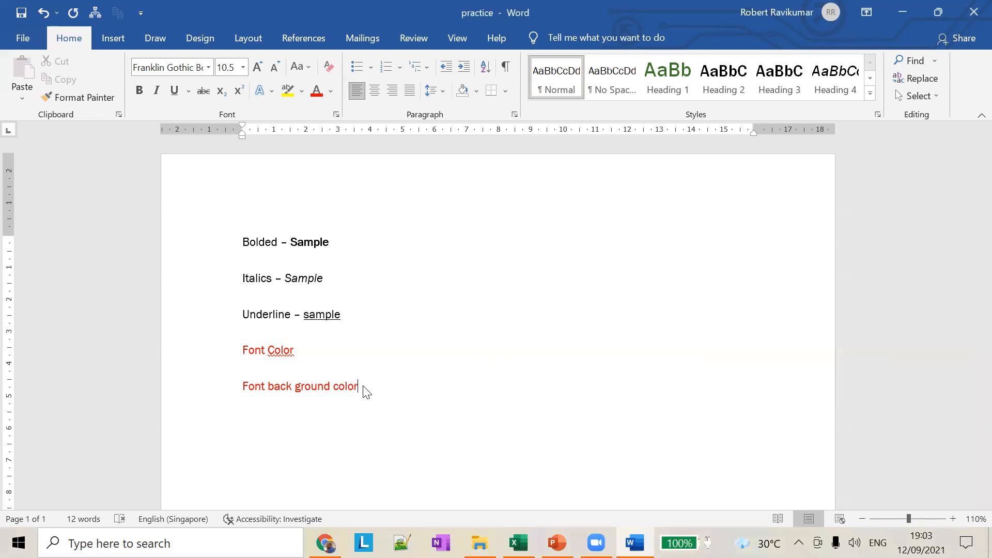
left_click_drag(363, 386, 246, 386)
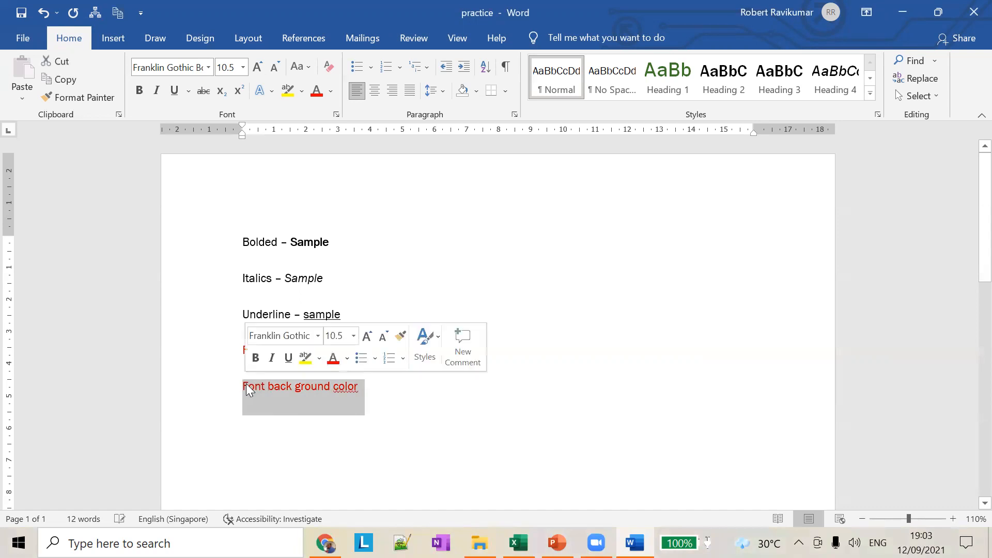
left_click(477, 396)
left_click_drag(362, 387, 243, 385)
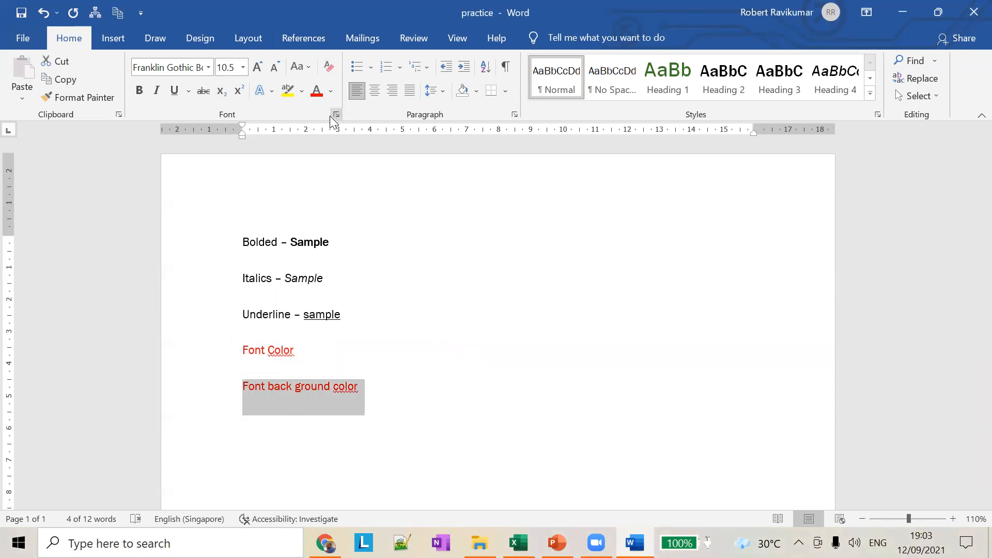
left_click(301, 91)
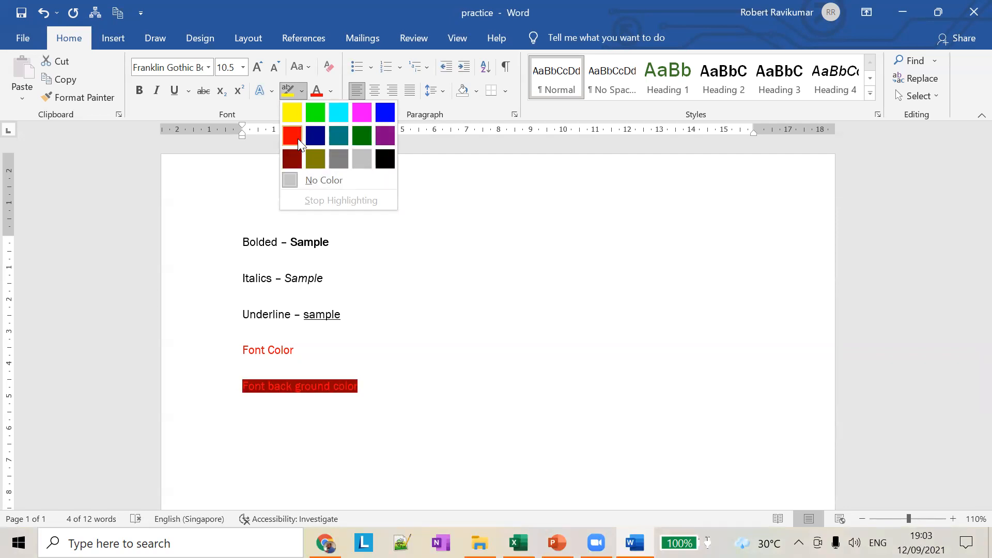
left_click(338, 111)
left_click(411, 282)
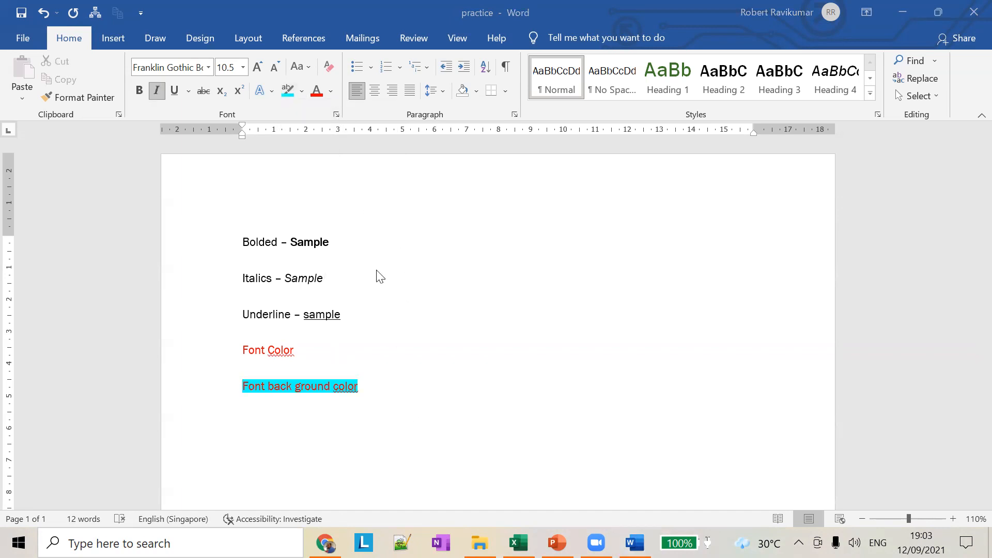
Step: Switch to PowerPoint to see which font example follows the background color on the slide, and return to Word
key("alt+Tab")
key("alt+Tab")
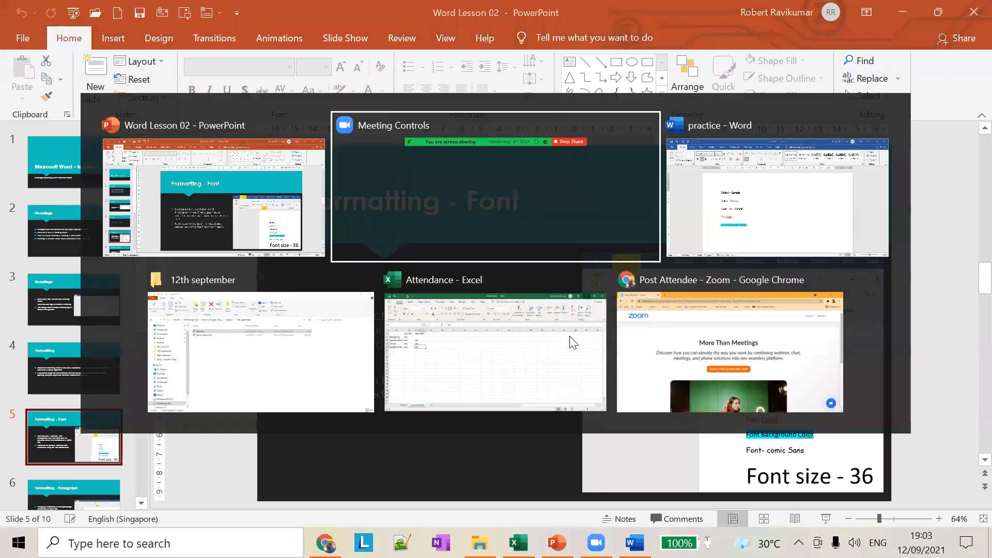
key("alt+Tab")
key("Tab")
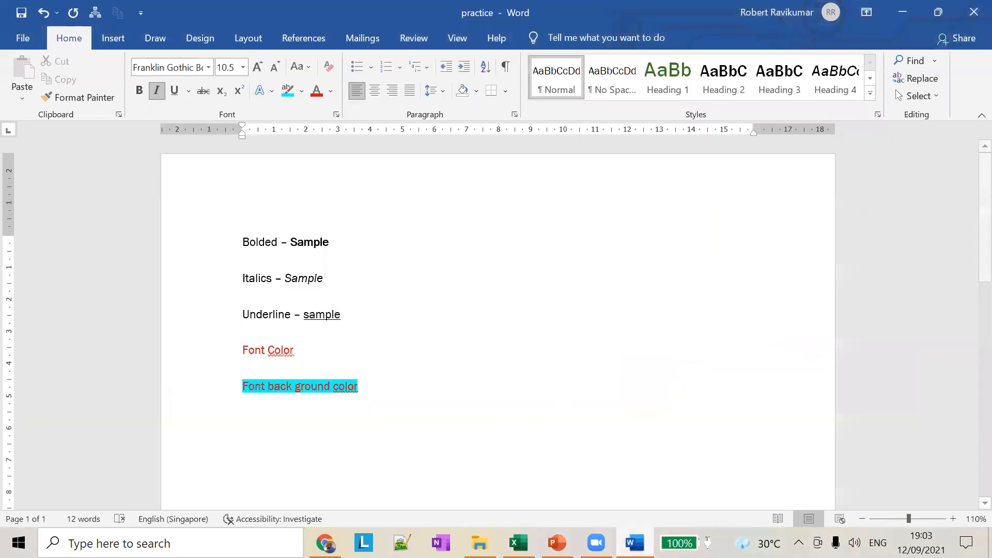
key("alt+Tab")
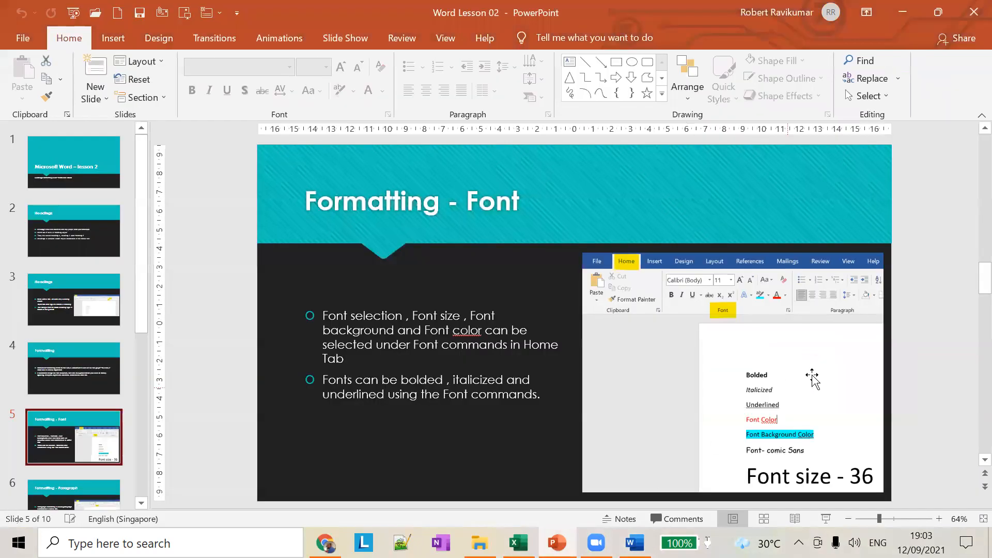
key("alt+Tab")
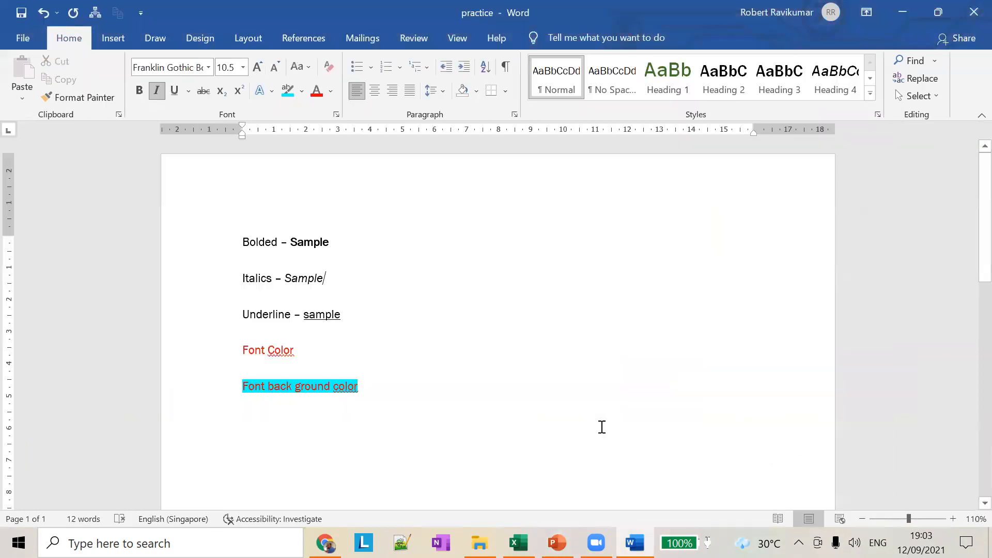
Step: Add a new line reading "Font sample" below the "Font back ground color" line
key("Return")
key("Return")
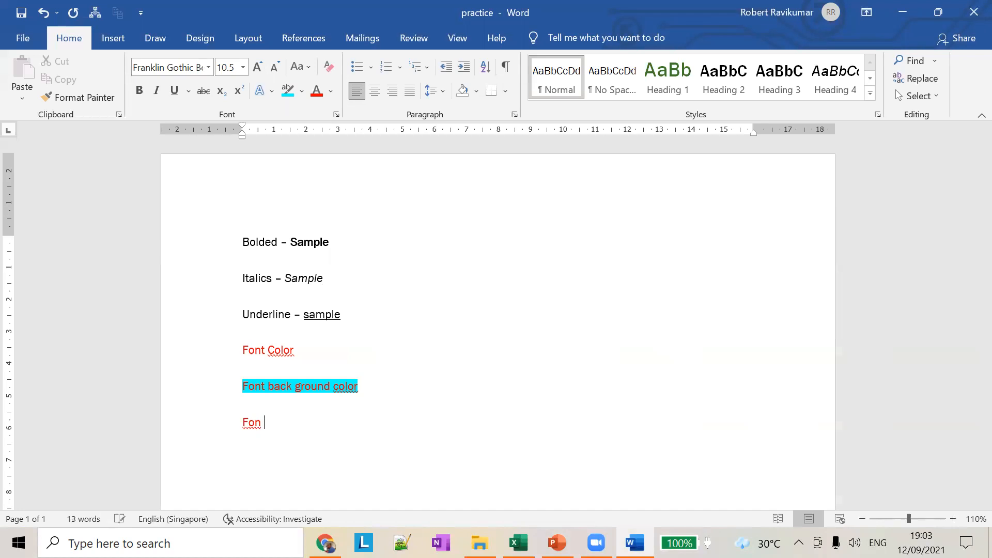
type("F")
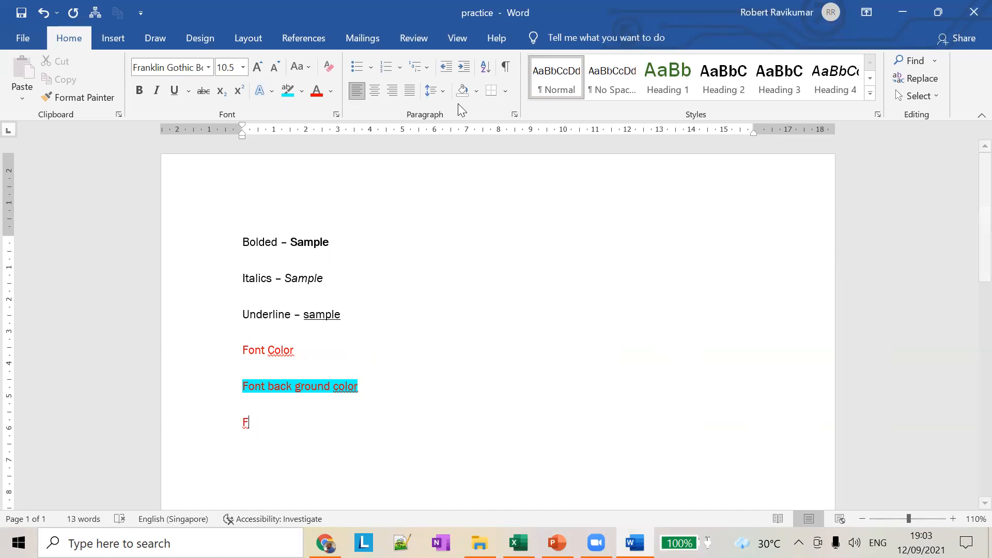
type("ont")
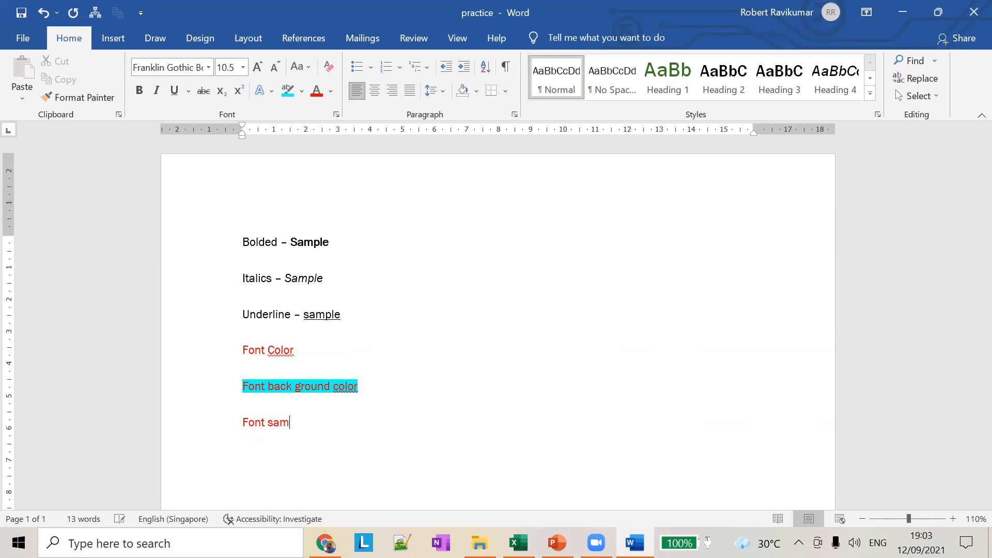
type(" sam")
Step: Set the font of the "Font sample" line to Comic Sans MS
left_click_drag(323, 432, 233, 418)
left_click(326, 425)
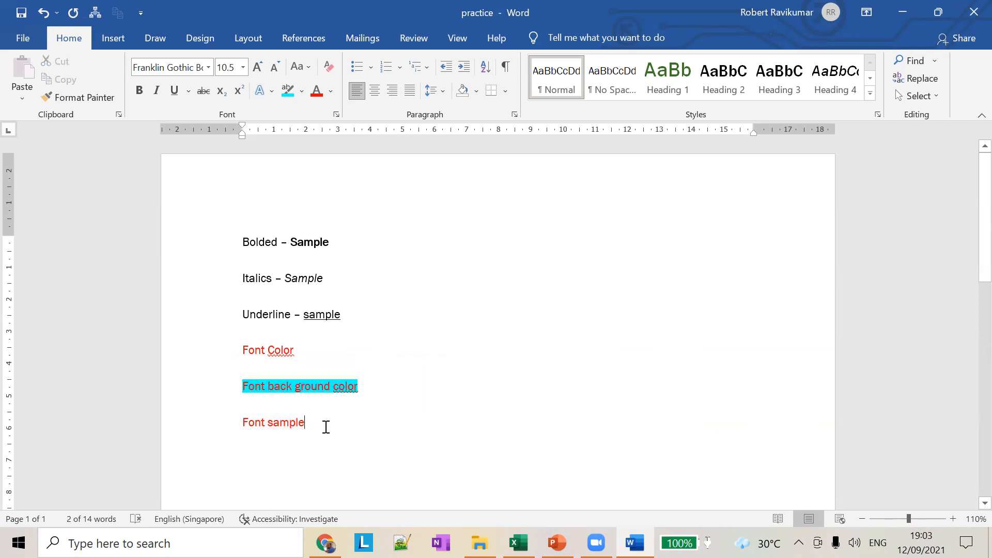
left_click_drag(306, 427, 242, 423)
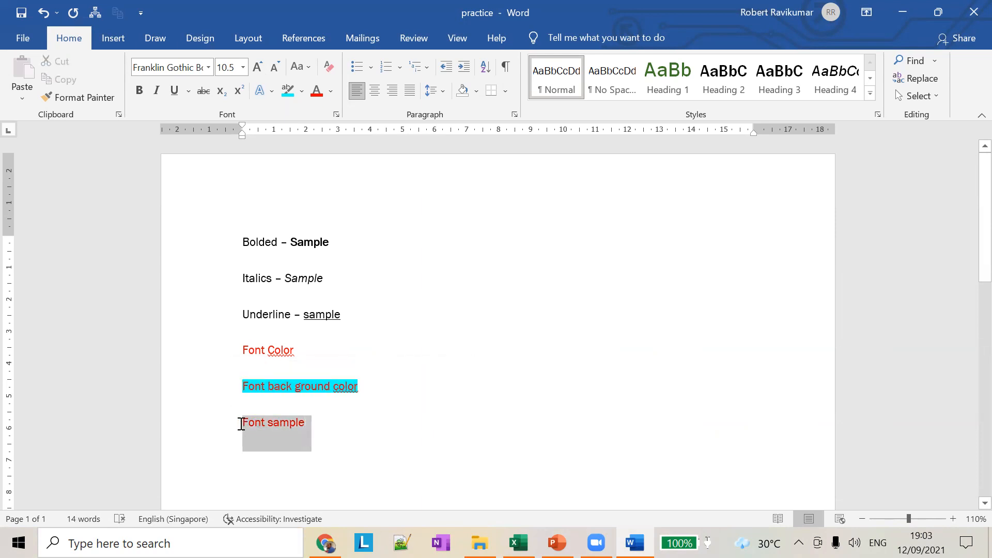
left_click(208, 66)
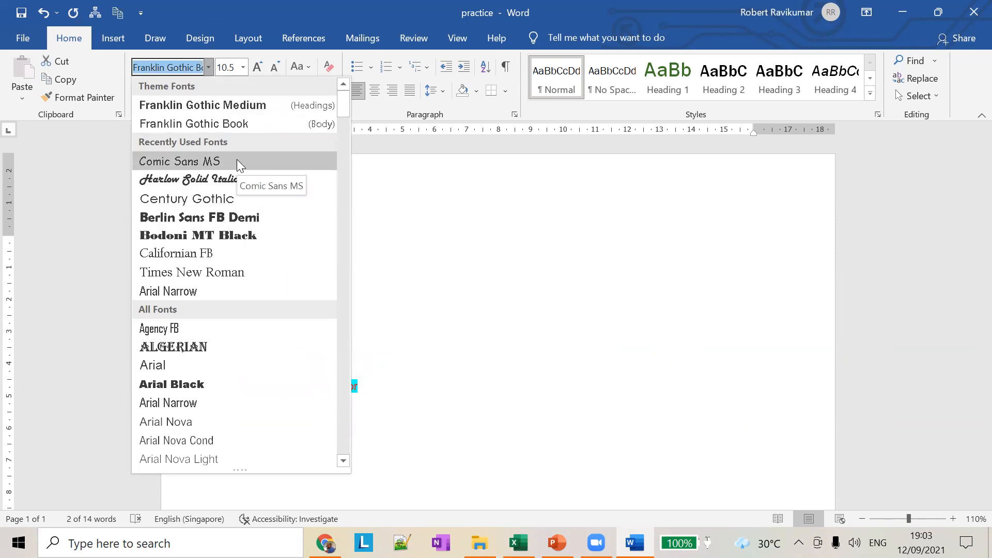
scroll(207, 336, "down", 7)
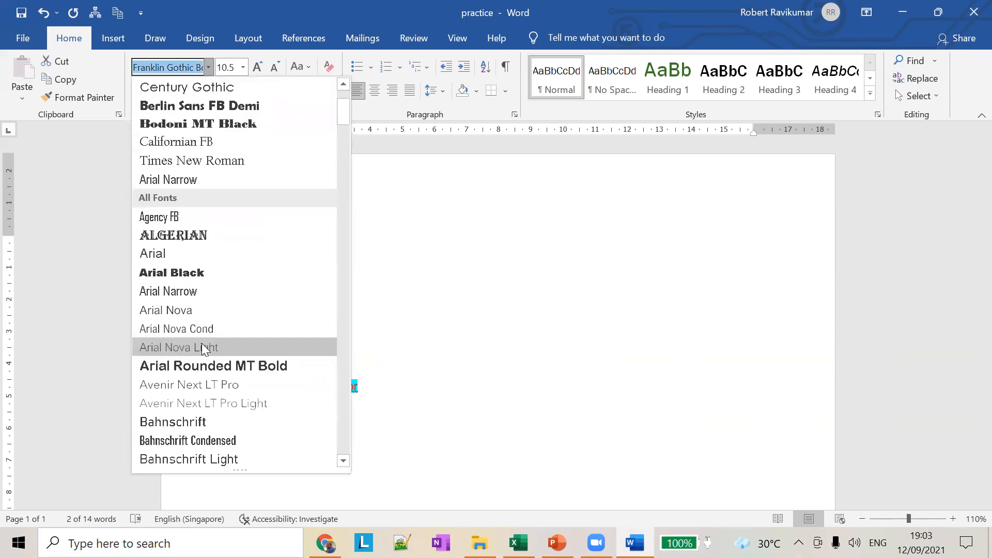
scroll(211, 370, "down", 3)
scroll(212, 372, "up", 10)
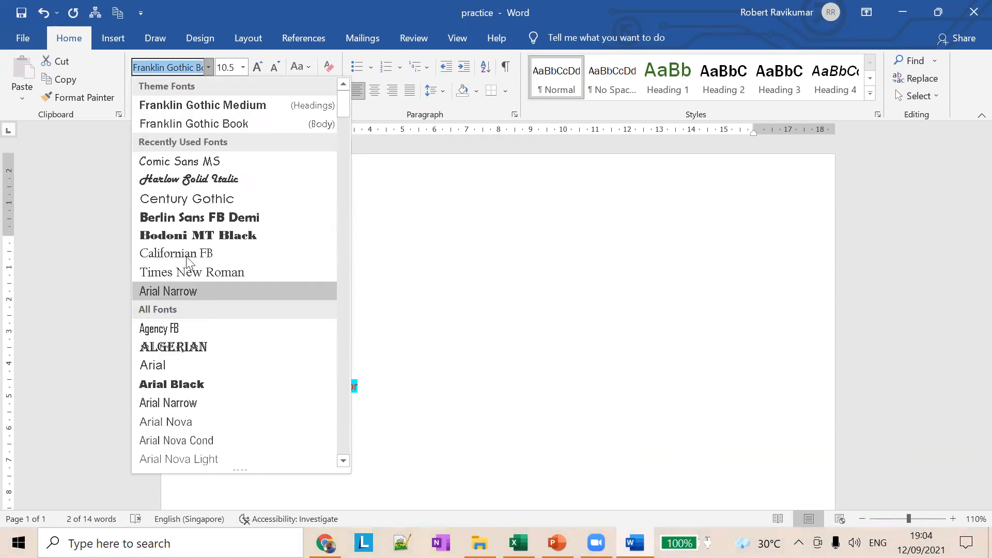
left_click(191, 158)
left_click(296, 426)
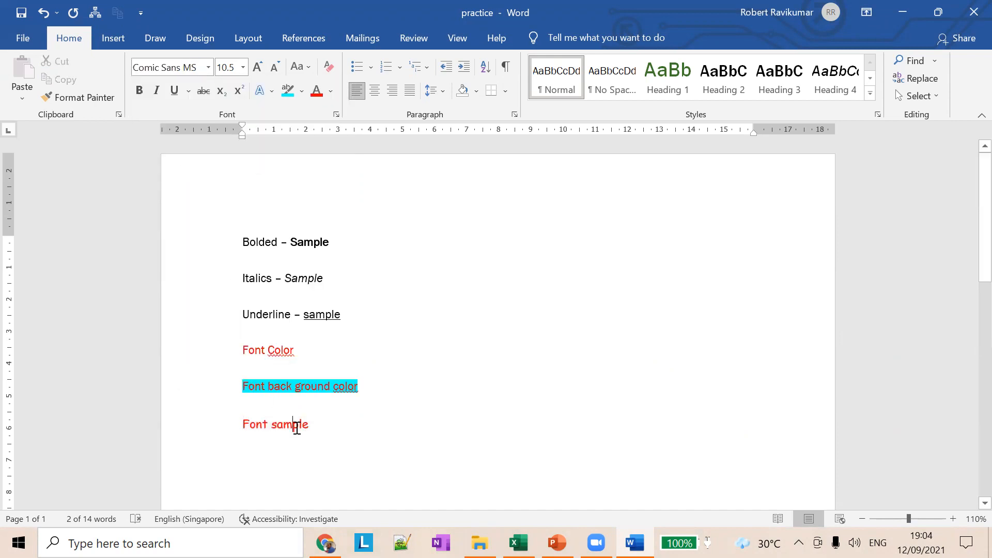
Step: Change the font of the "Font sample" line to Algerian
left_click_drag(292, 424, 246, 435)
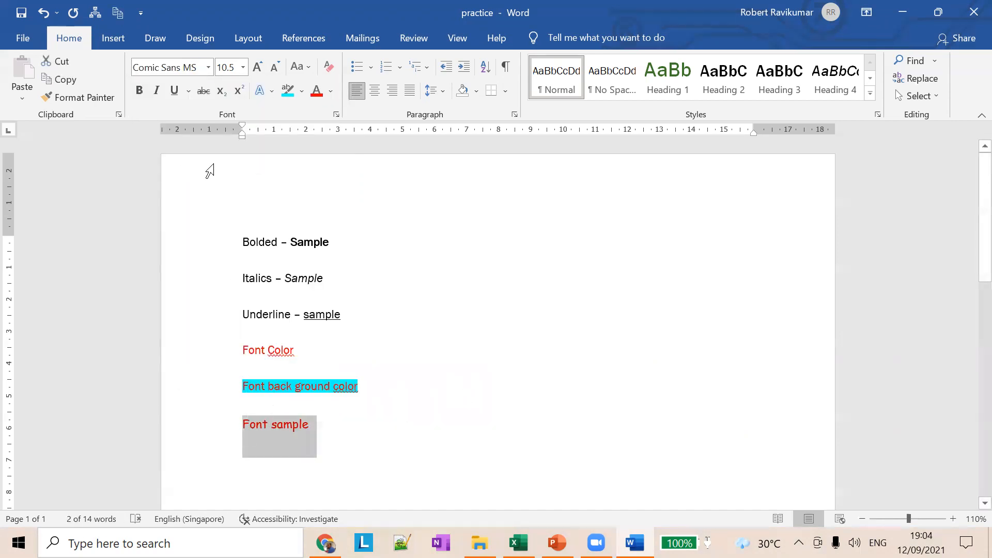
left_click(208, 67)
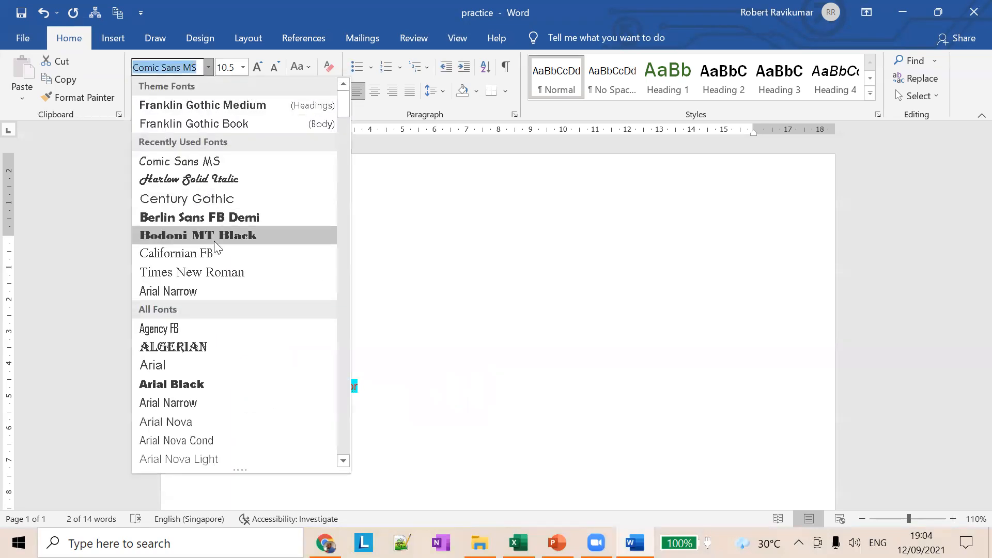
scroll(233, 321, "down", 1)
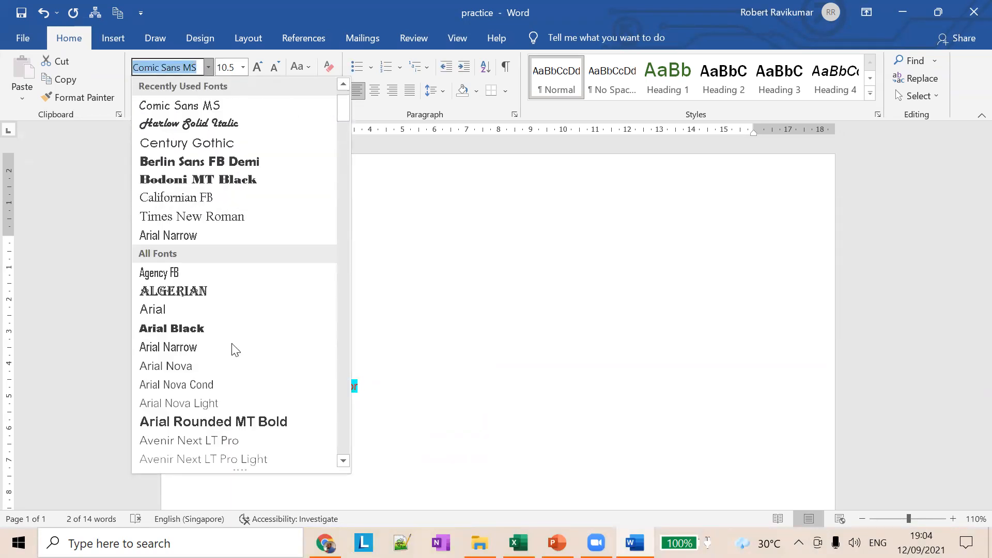
scroll(230, 345, "down", 5)
scroll(226, 325, "up", 4)
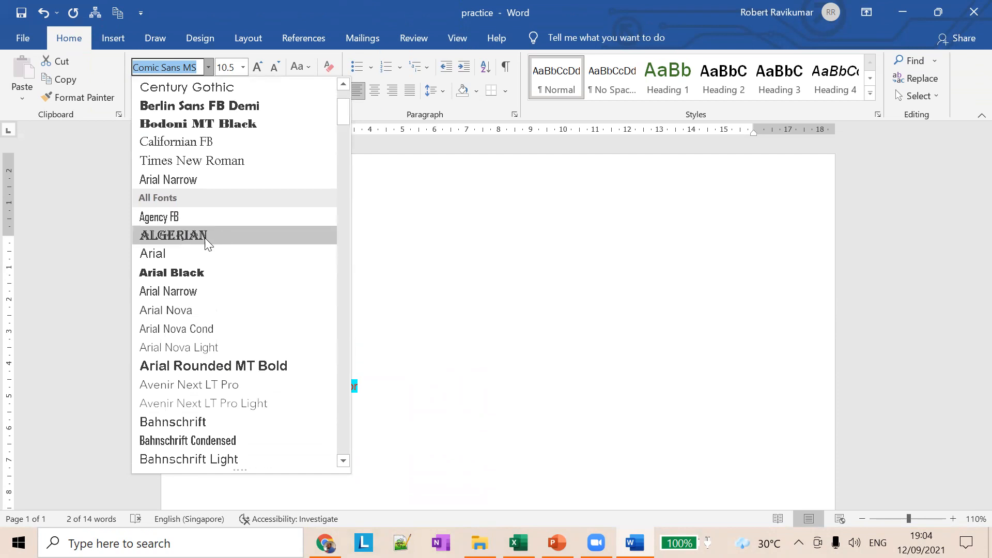
left_click(165, 235)
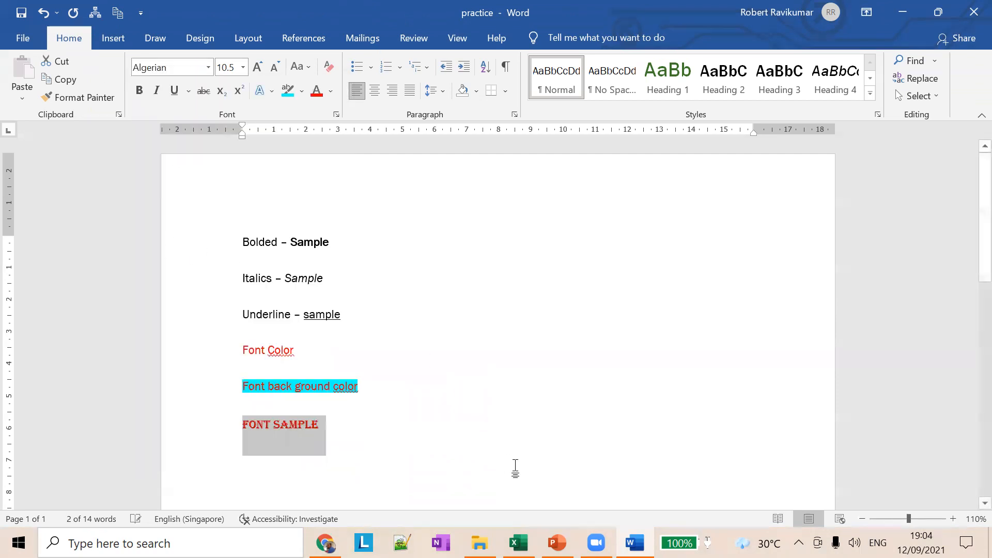
left_click(301, 437)
Step: Change the font of the "Font sample" line to Rockwell Extra Bold
left_click_drag(331, 417, 238, 418)
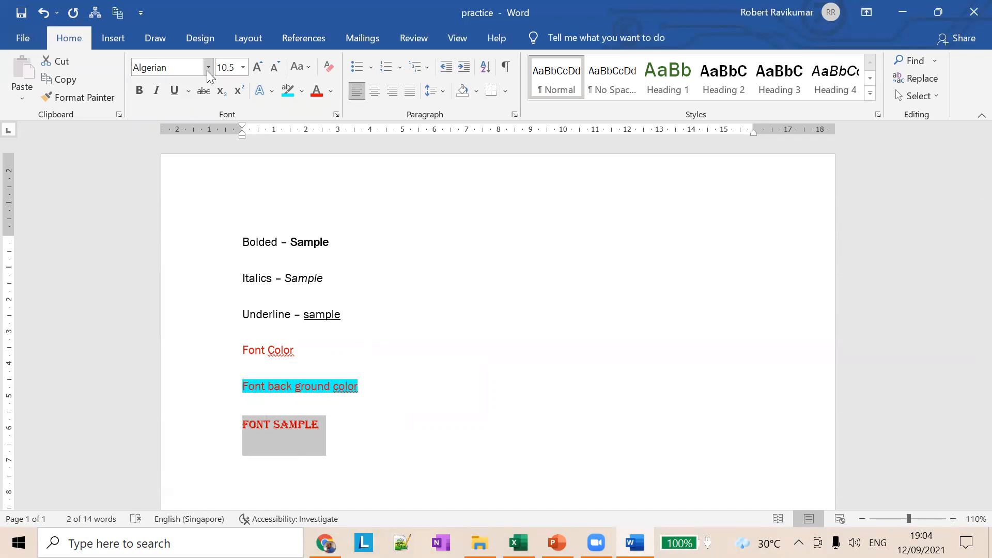
left_click_drag(319, 428, 253, 418)
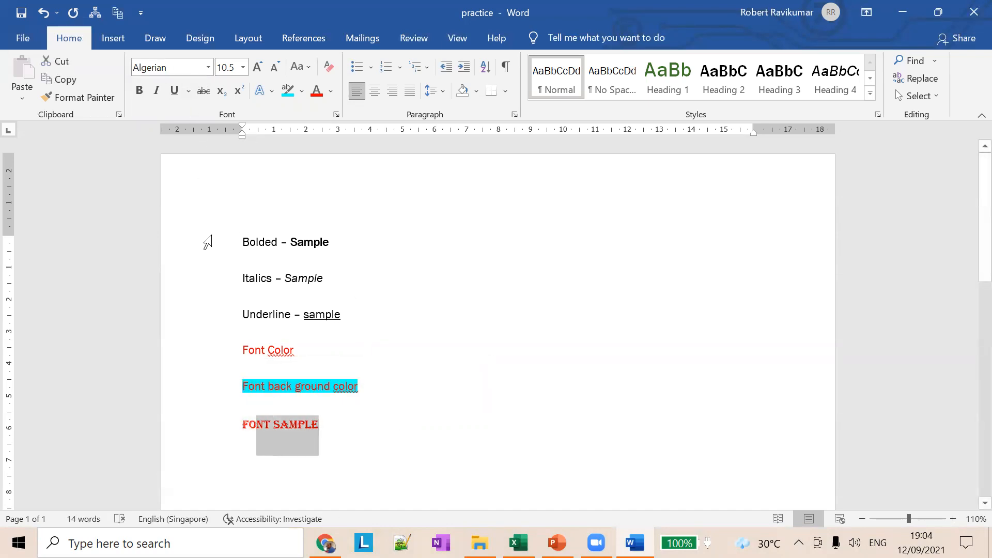
left_click_drag(325, 428, 235, 420)
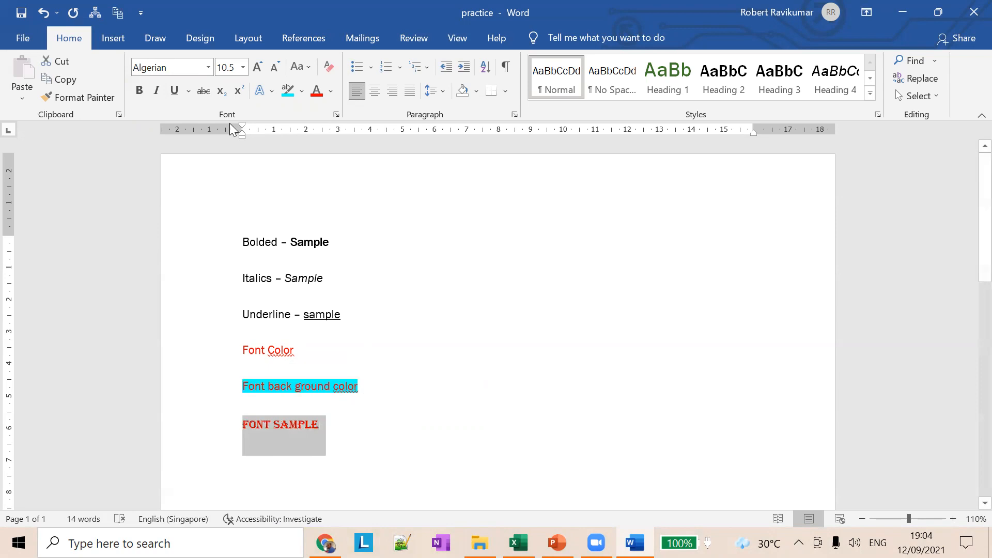
left_click(209, 68)
scroll(234, 324, "down", 15)
scroll(239, 319, "down", 20)
scroll(222, 321, "down", 20)
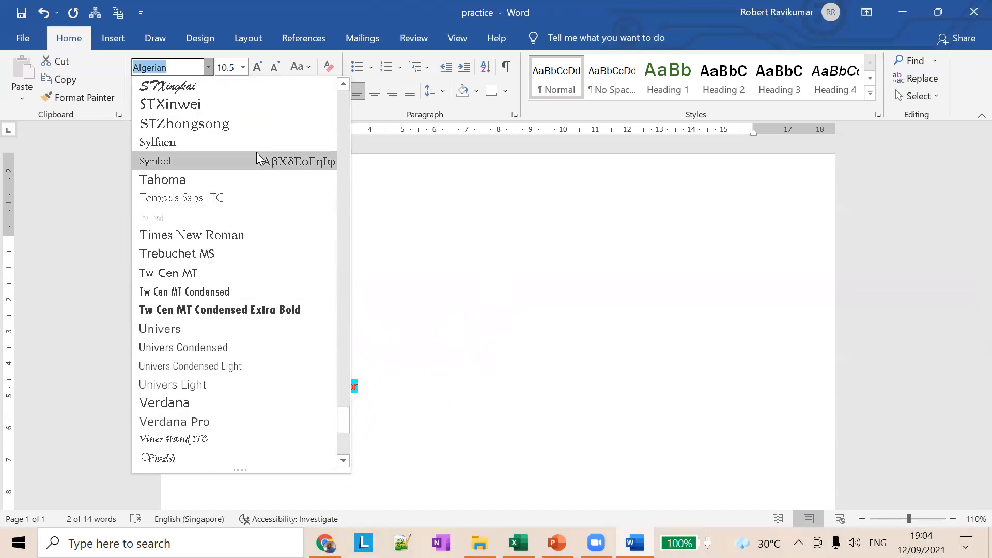
scroll(257, 158, "up", 3)
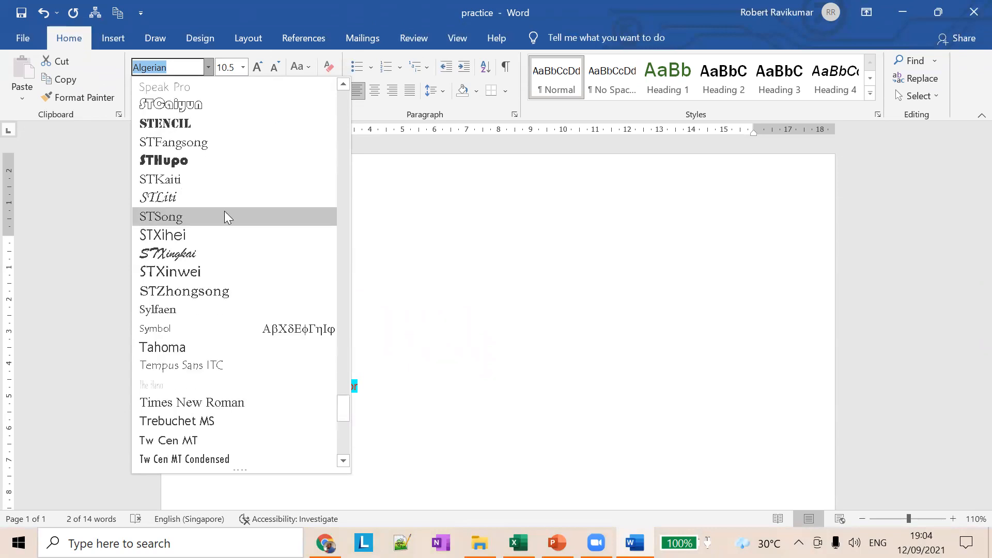
scroll(258, 266, "up", 5)
scroll(258, 272, "up", 7)
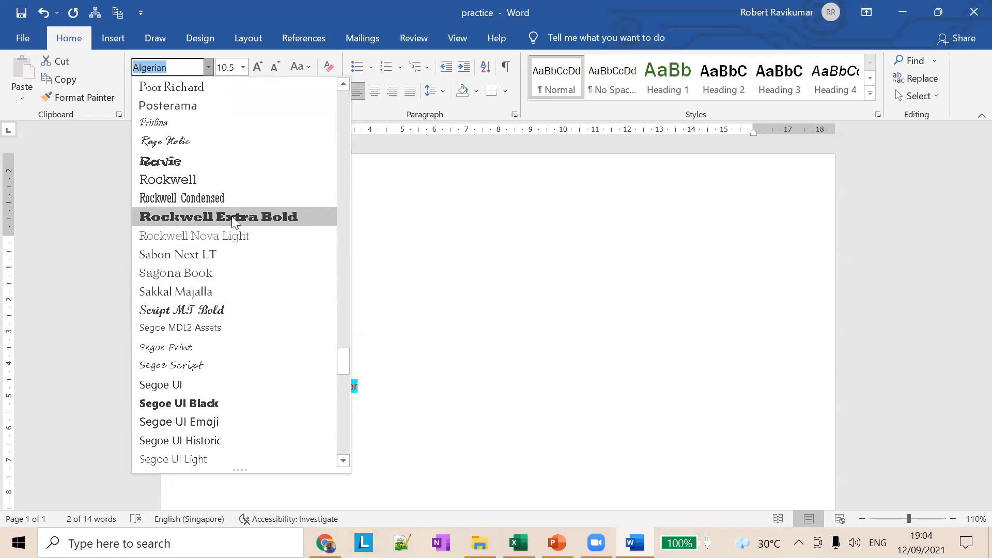
left_click(231, 215)
left_click(327, 424)
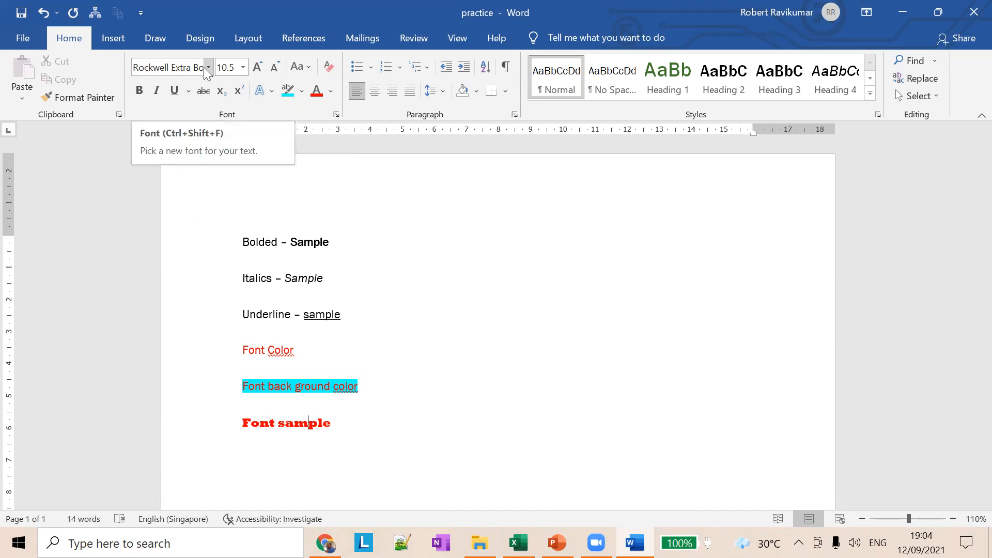
left_click(463, 215)
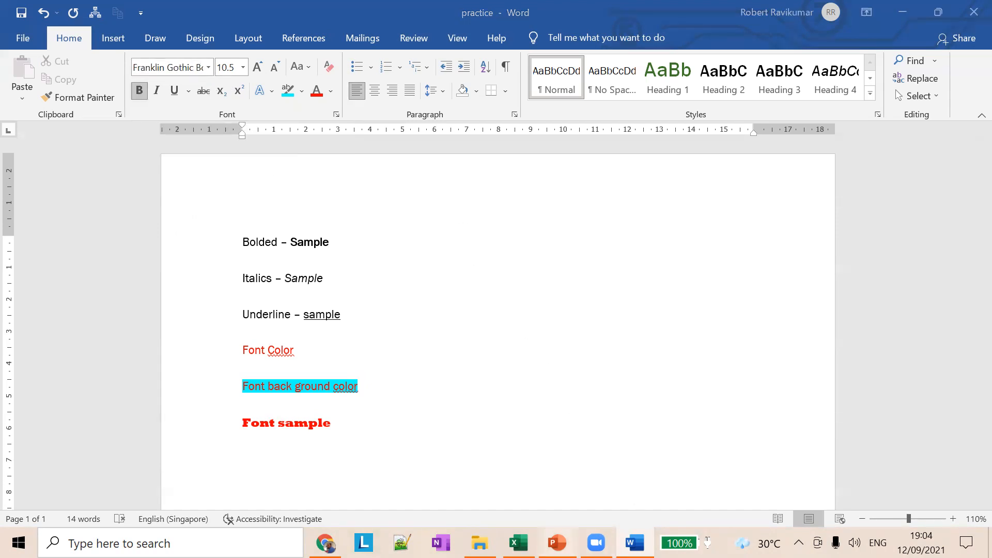
Step: Check the font size example on the PowerPoint slide, return to Word and set the "Italics – Sample" line to size 36
left_click(557, 543)
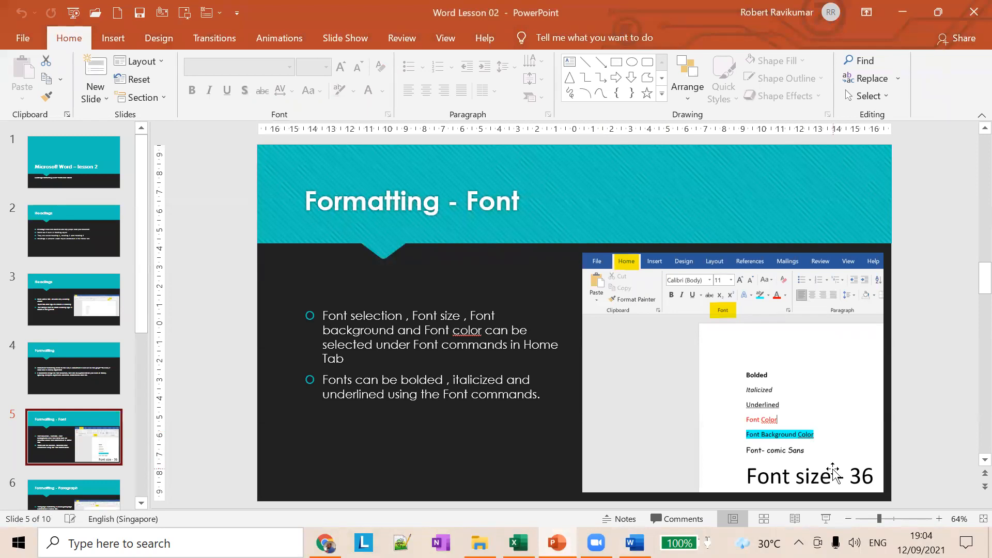
key("alt+Tab")
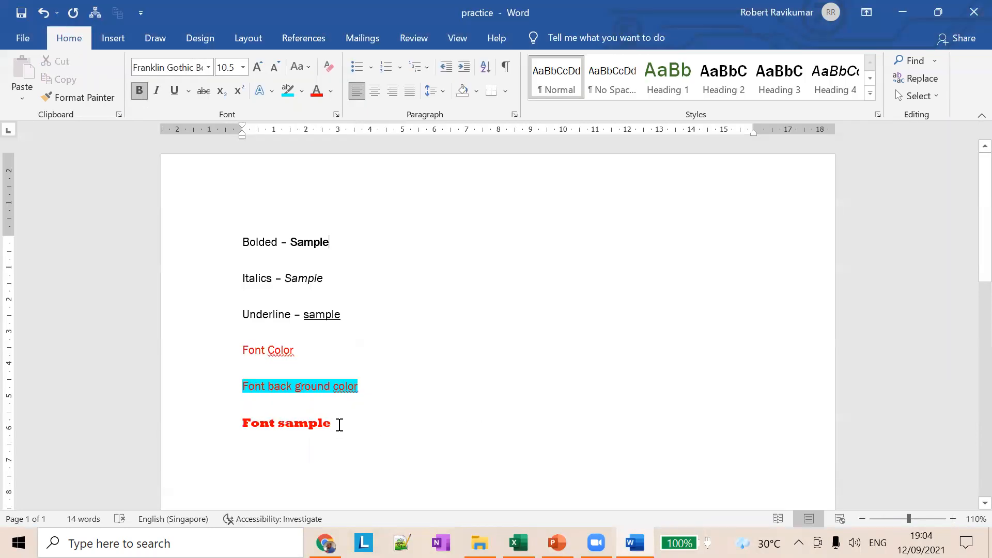
mouse_move(241, 281)
left_mouse_down()
mouse_move(322, 276)
mouse_move(244, 284)
left_mouse_up()
left_click(310, 279)
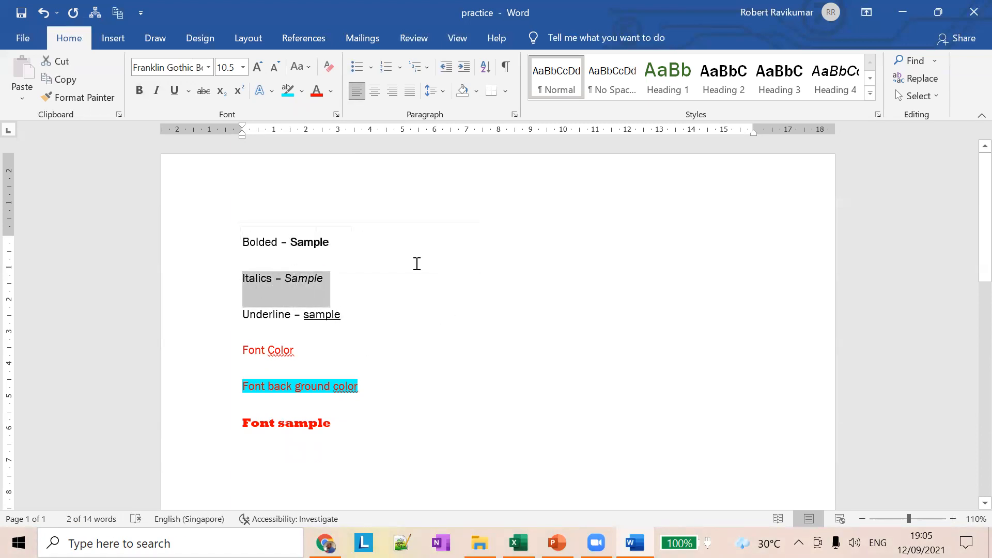
left_click(326, 277)
left_click_drag(327, 278, 241, 277)
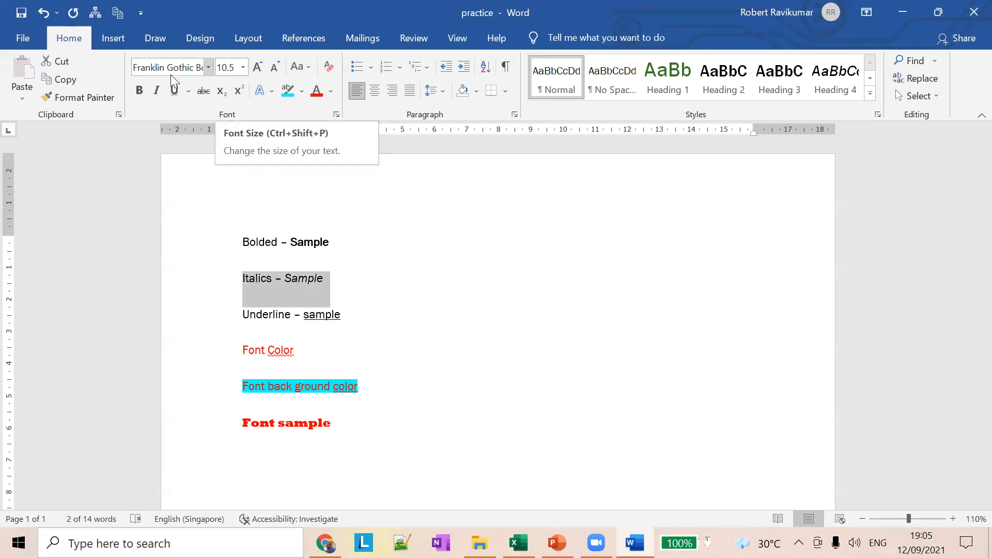
left_click(243, 67)
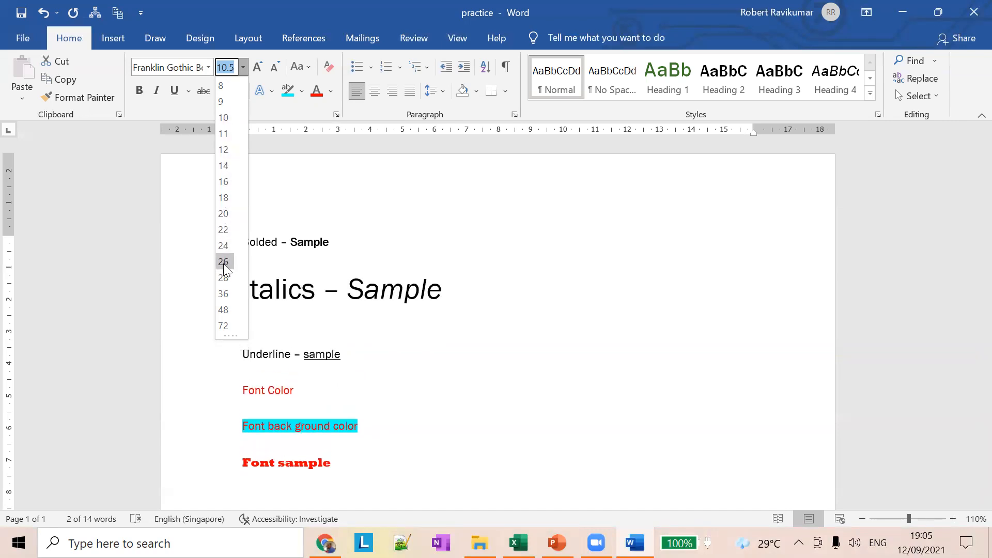
left_click(229, 294)
left_click(631, 300)
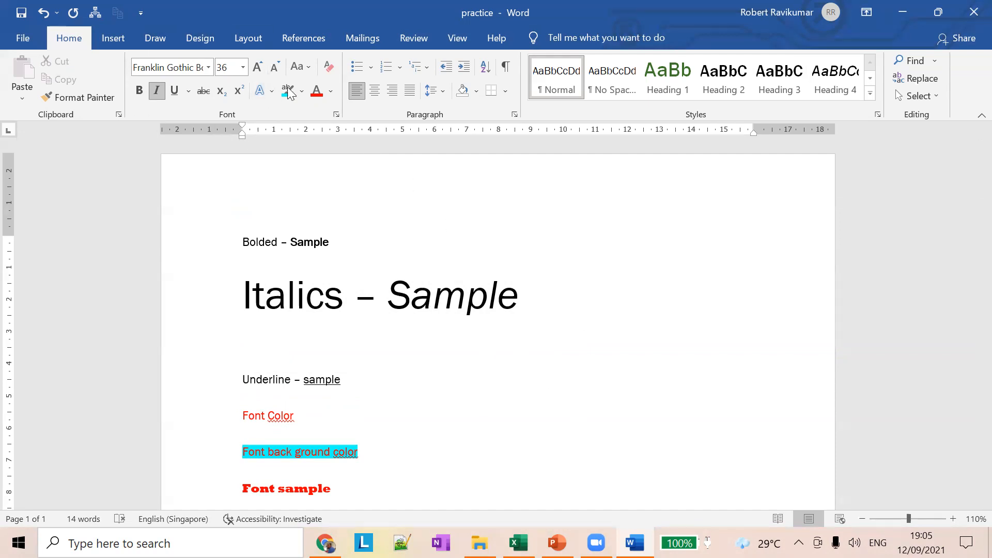
Step: Review the practice lines and switch to the "Formatting - Font" slide in PowerPoint
scroll(499, 437, "down", 3)
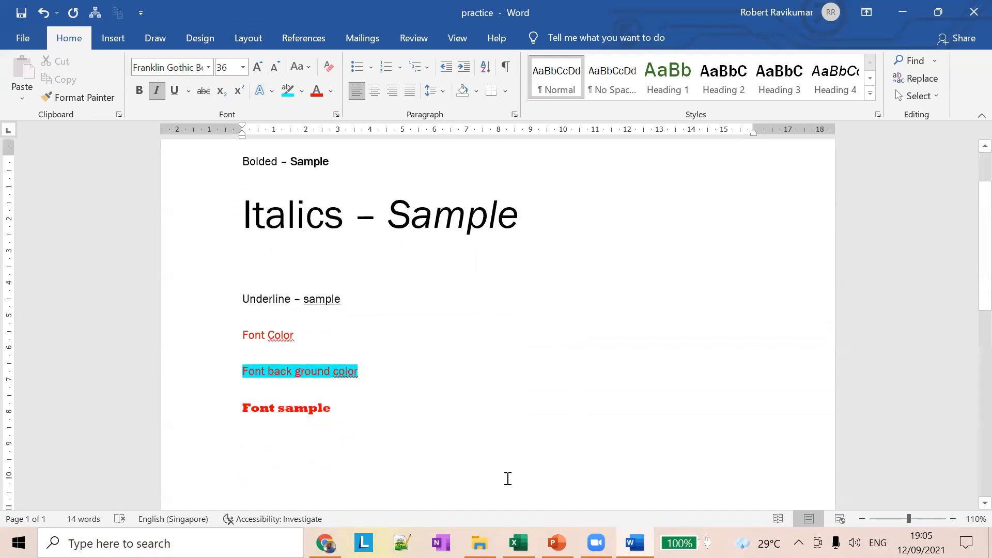
left_click(557, 543)
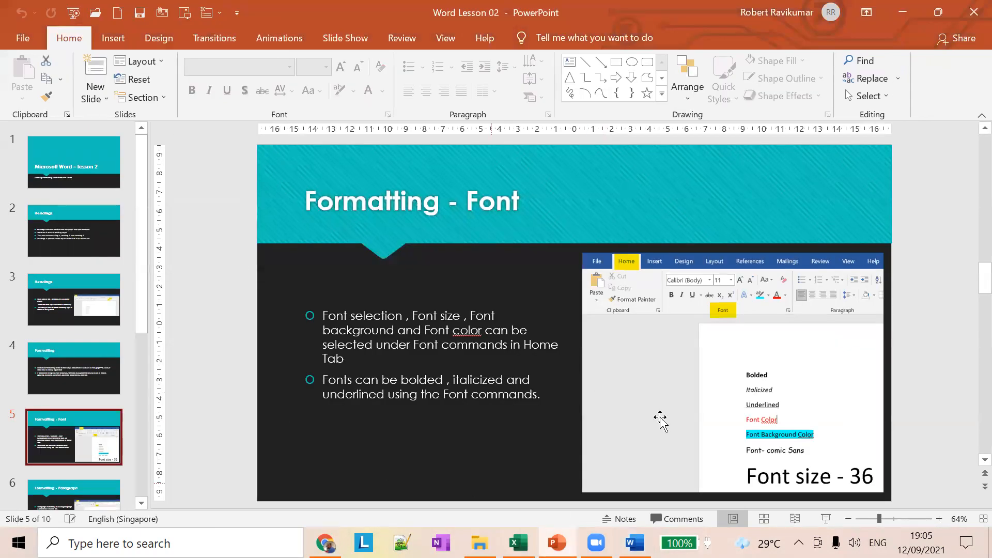
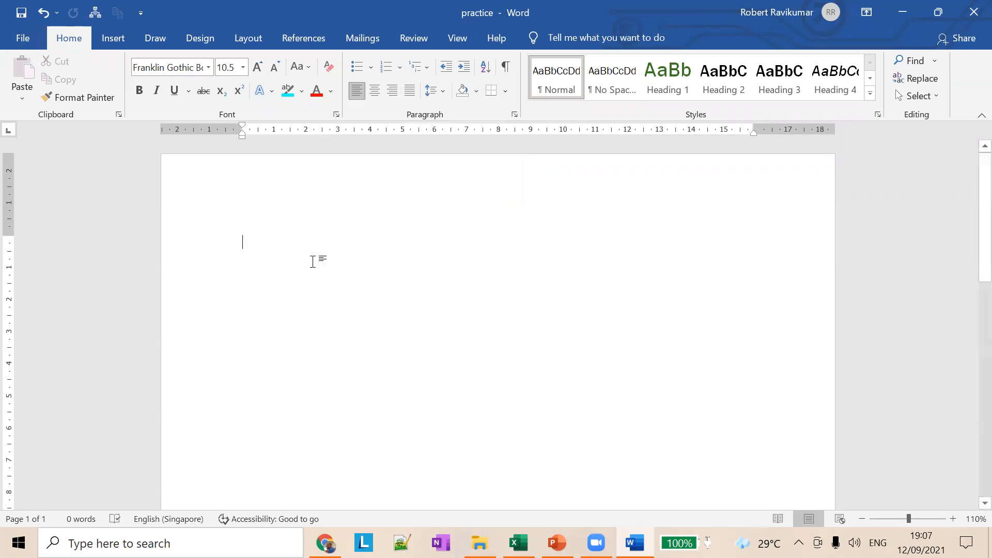
Step: Write a sentence beginning "My name is" followed by the person's first name in the blank practice document
type("My name")
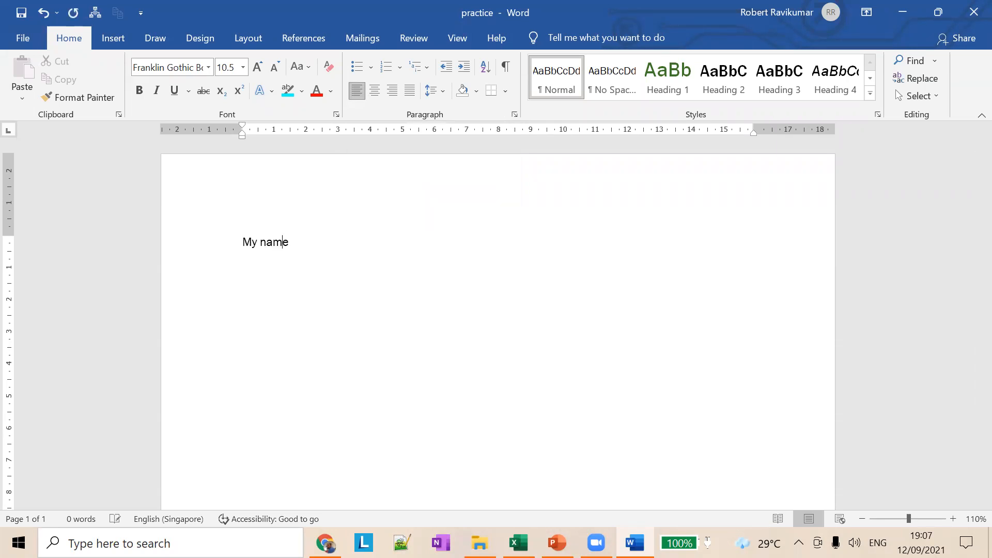
type(" is Robert .")
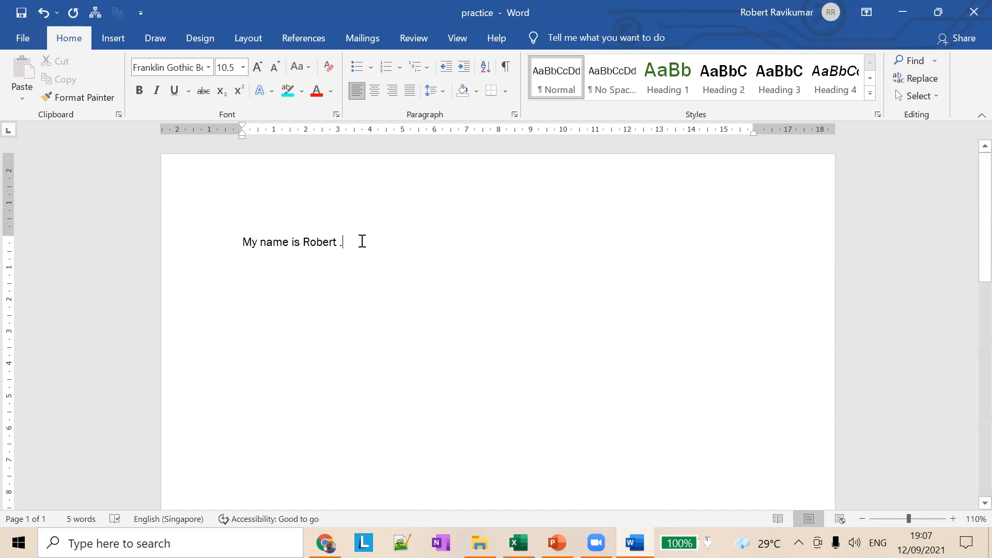
left_click_drag(362, 241, 243, 250)
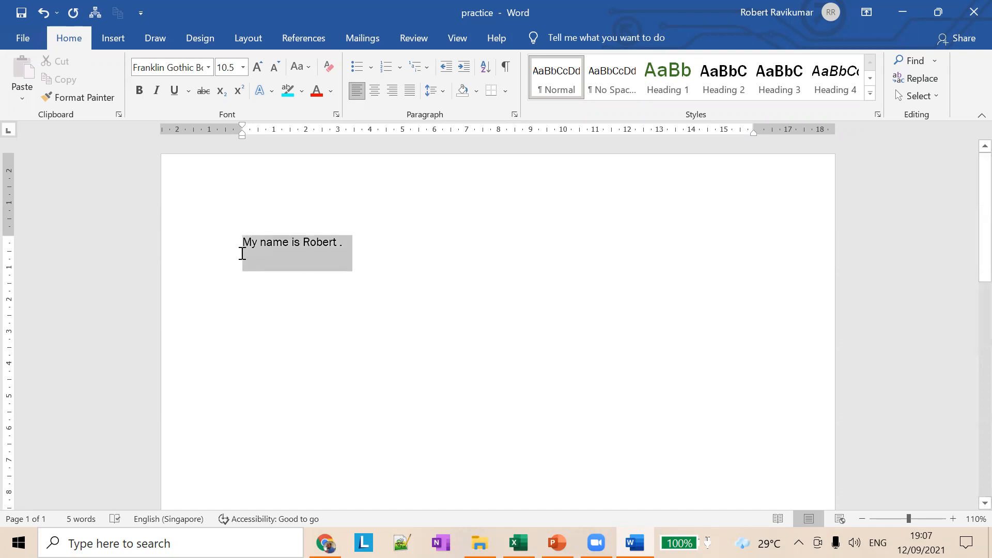
left_click(385, 252)
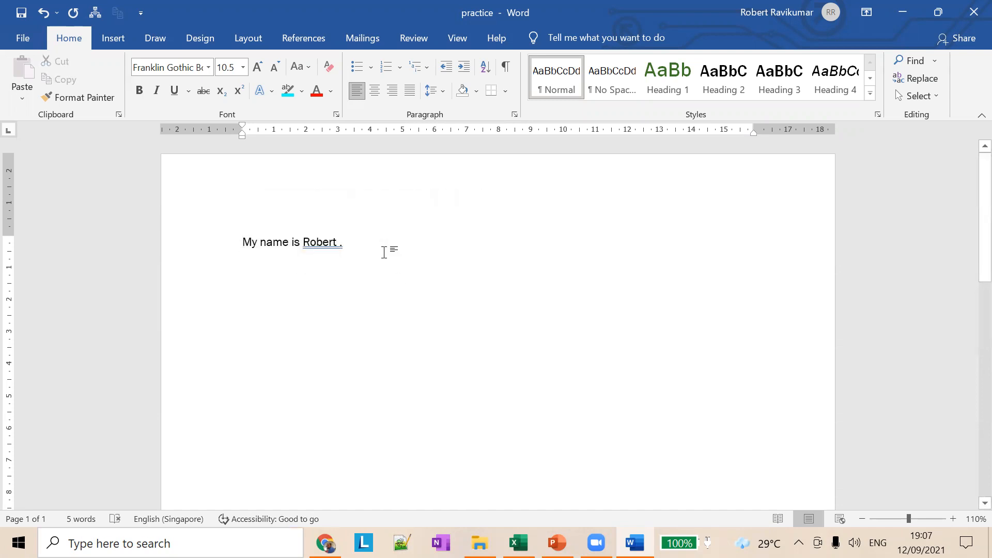
key("Return")
key("Return")
key("Return")
key("Return")
key("Return")
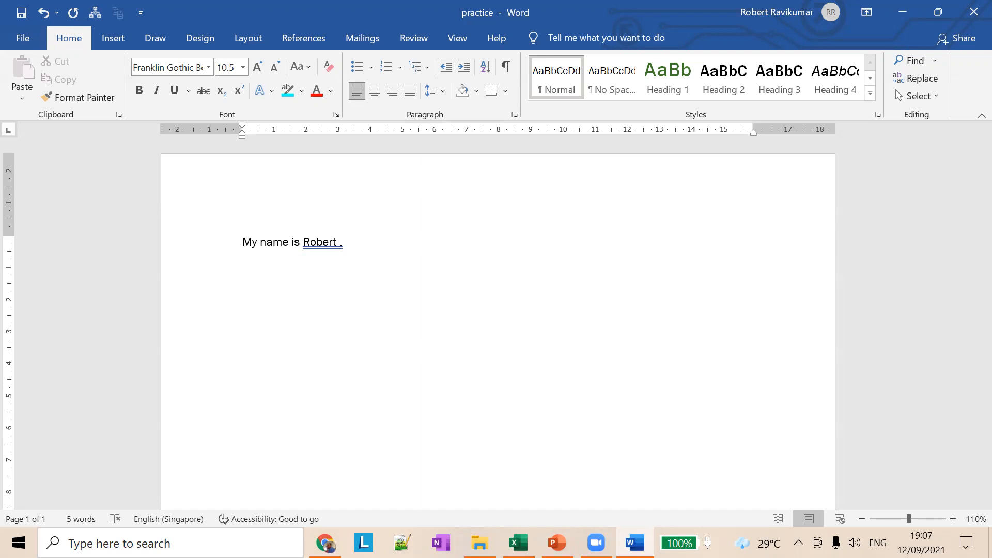
Step: Insert two line breaks above the name sentence and write "Mobile number -" followed by the phone number on the first line
left_click(243, 243)
key("Return")
key("Return")
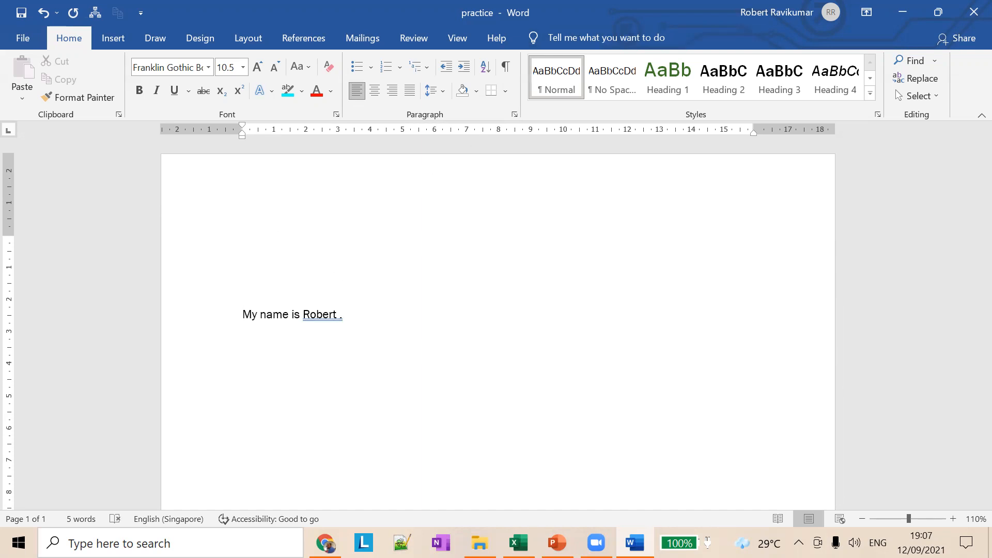
type("Mobile number -")
left_click_drag(244, 246, 343, 246)
left_click(346, 246)
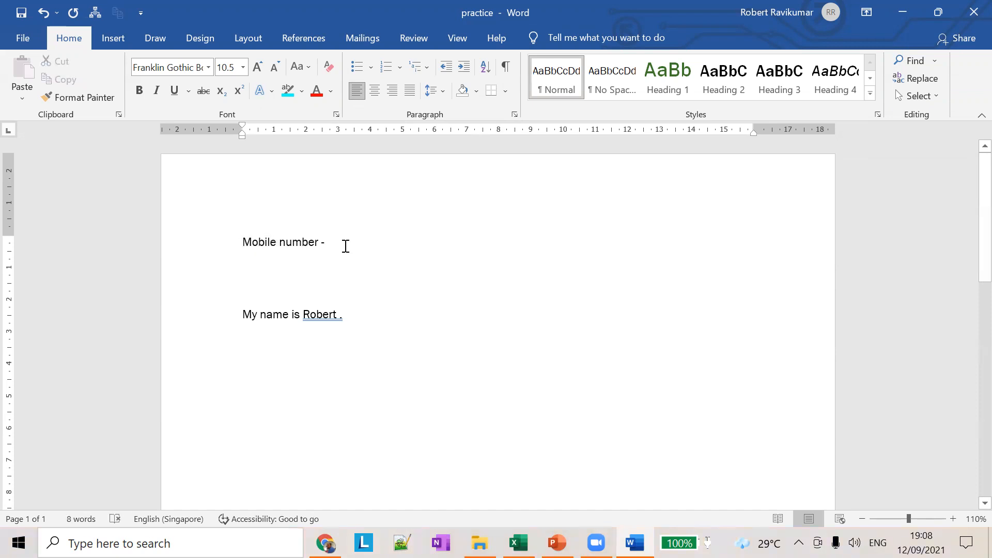
type("88653425")
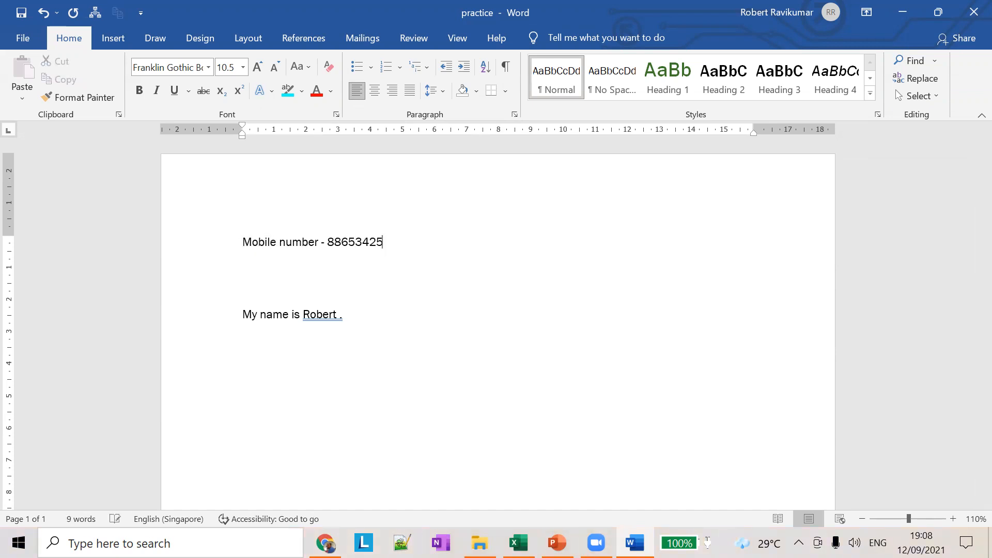
Step: Align the mobile number line to the right margin
left_click_drag(243, 241, 380, 240)
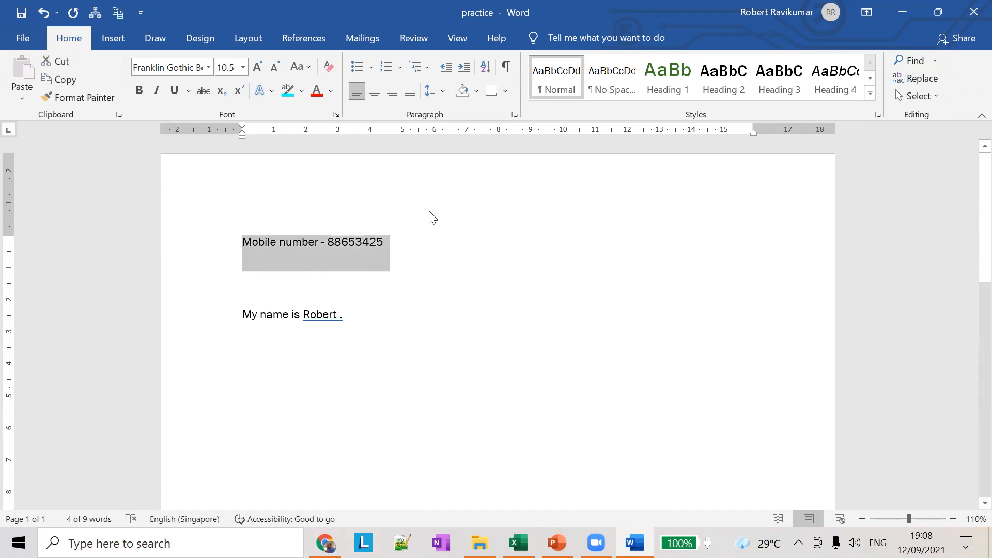
left_click(392, 92)
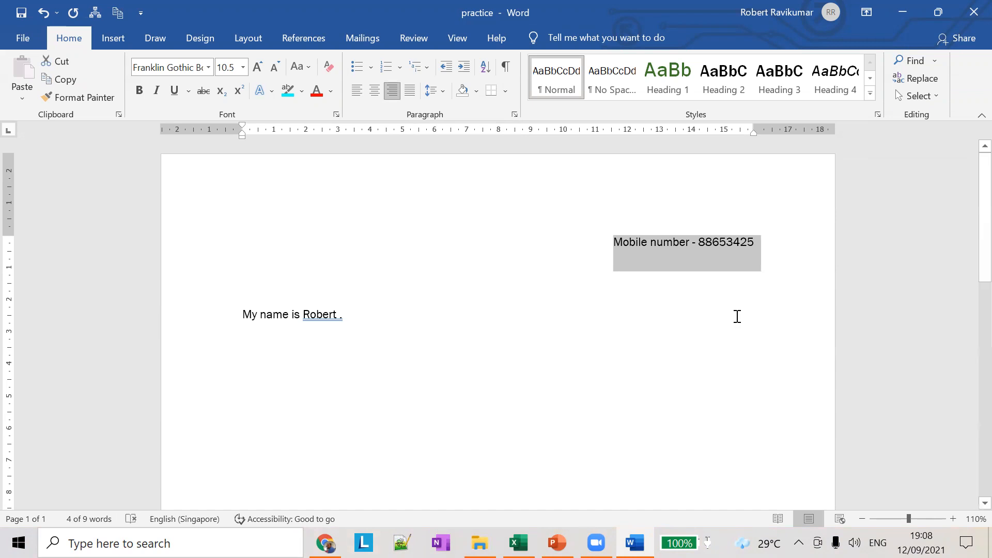
Step: Try extending the right-aligned mobile number line with filler text, and delete the filler
left_click(742, 250)
left_click(756, 242)
type("a")
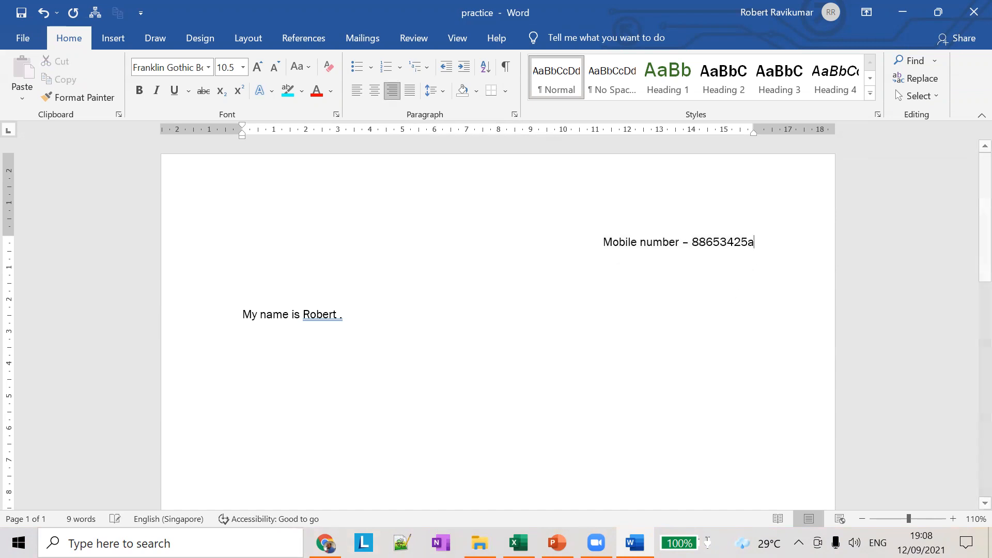
type("sdlfkjalsdkfjasdfasdfkjasdf")
key("BackSpace")
key("BackSpace")
key("BackSpace")
key("BackSpace")
key("BackSpace")
key("BackSpace")
key("BackSpace")
key("BackSpace")
key("BackSpace")
key("BackSpace")
key("BackSpace")
key("BackSpace")
key("BackSpace")
key("BackSpace")
key("BackSpace")
key("BackSpace")
key("BackSpace")
key("BackSpace")
key("BackSpace")
key("BackSpace")
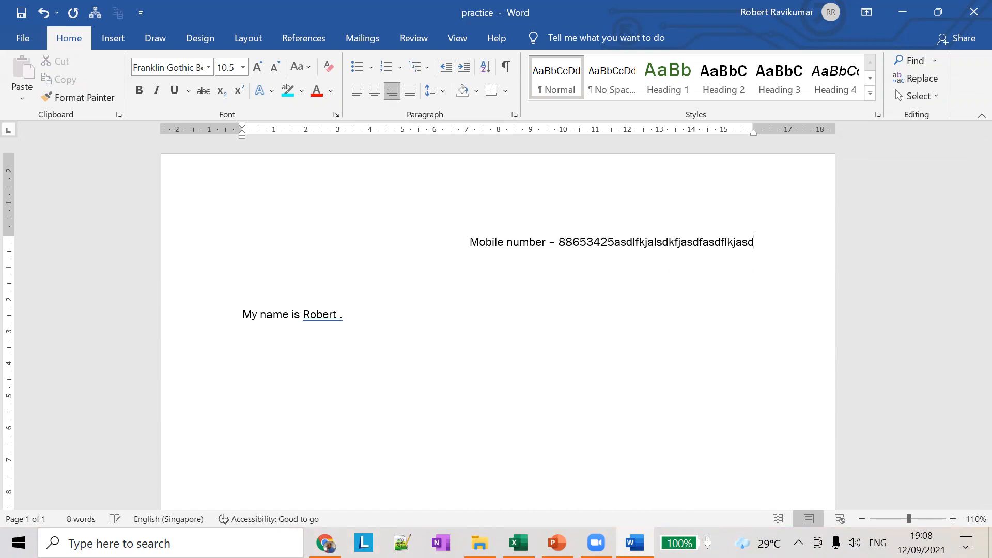
key("BackSpace")
key("BackSpace")
key("BackSpace")
key("BackSpace")
key("BackSpace")
key("BackSpace")
key("BackSpace")
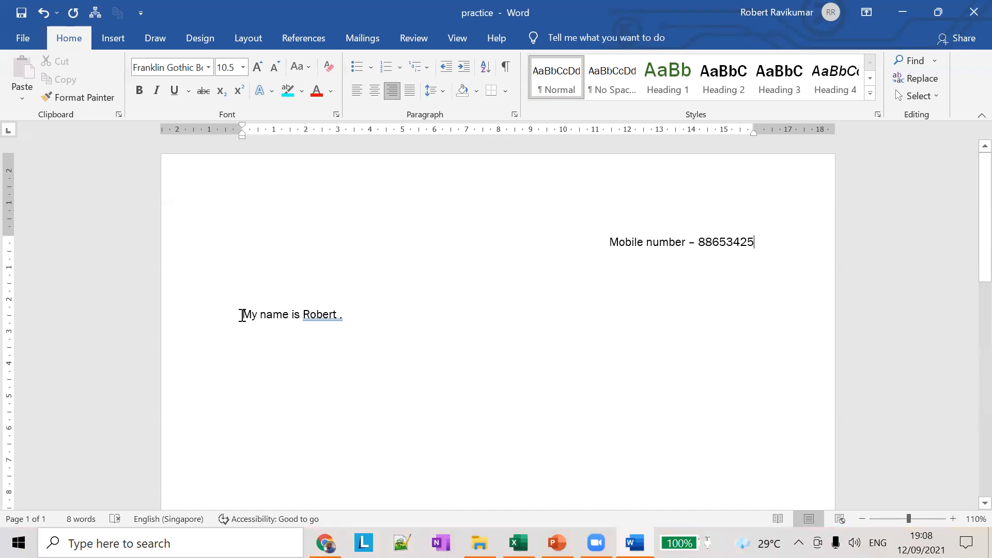
Step: Try adding the filler "asdfasdfasdf" to the end of the left-aligned name sentence, and delete it
left_click_drag(257, 315, 368, 328)
left_click_drag(607, 242, 764, 244)
left_click(343, 314)
type("asdfasdfasdf")
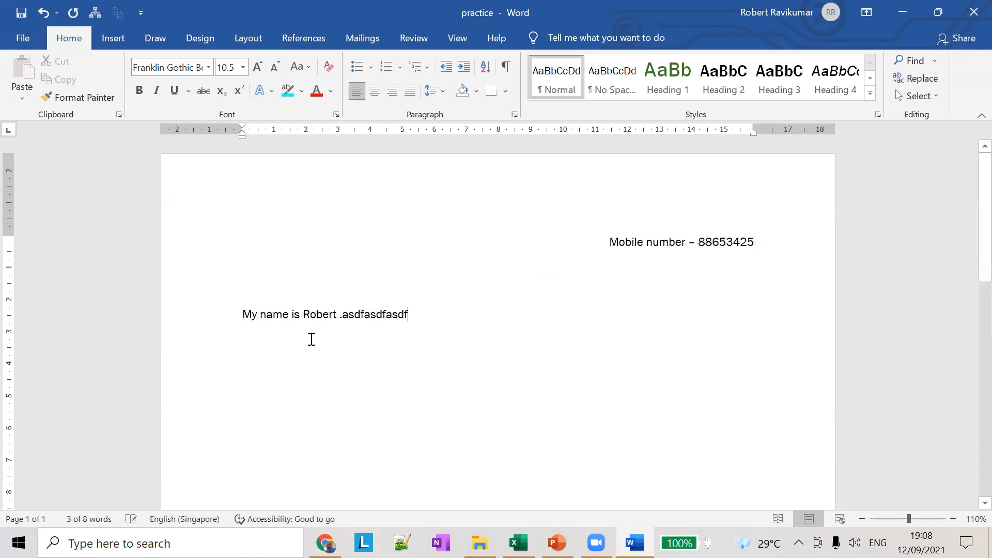
key("BackSpace")
key("BackSpace")
key("BackSpace")
key("BackSpace")
key("BackSpace")
key("BackSpace")
key("BackSpace")
key("BackSpace")
key("BackSpace")
key("BackSpace")
key("BackSpace")
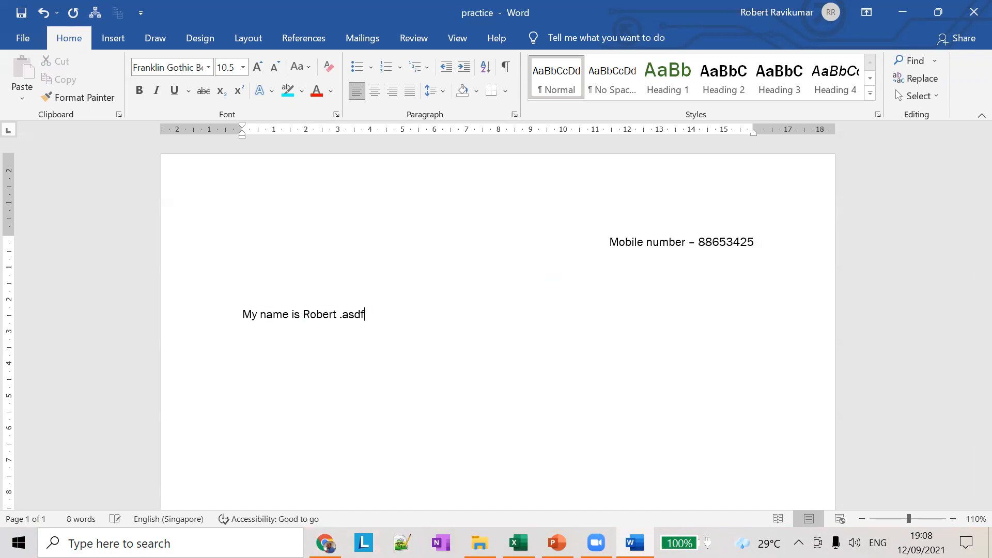
key("BackSpace")
Step: Try adding the filler "asdfasdfasdf" after the phone number on the right-aligned line, and delete it
left_click(754, 242)
type("asdfasdfasdf")
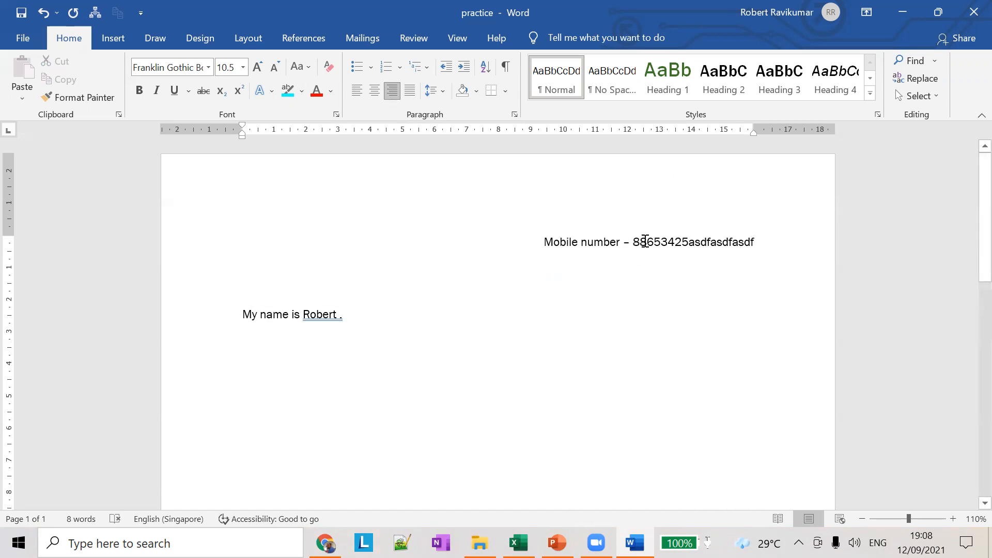
key("BackSpace")
key("BackSpace")
key("BackSpace")
key("BackSpace")
key("BackSpace")
key("BackSpace")
key("BackSpace")
key("BackSpace")
key("BackSpace")
key("BackSpace")
key("BackSpace")
key("BackSpace")
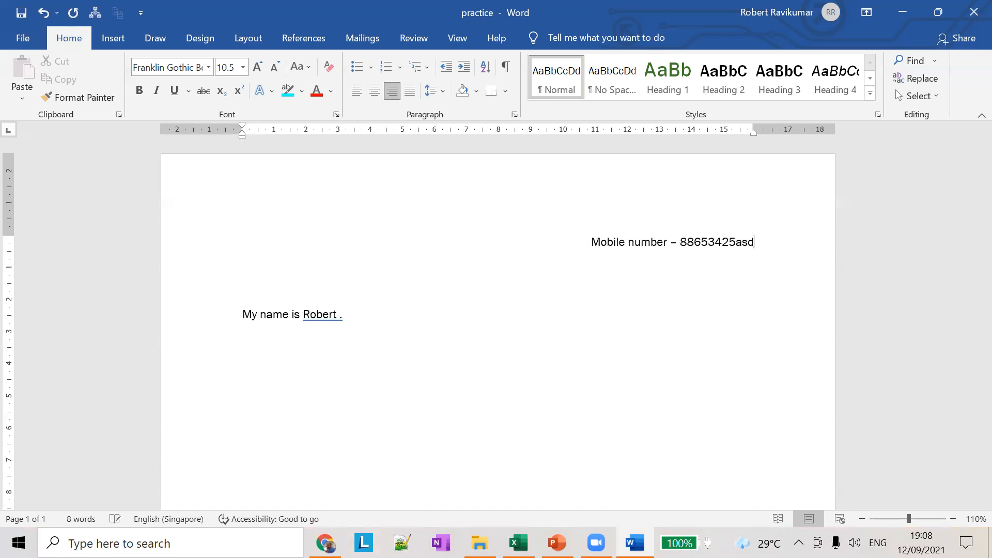
Step: Add a centred line reading "The heading" directly below the right-aligned mobile number line
key("Return")
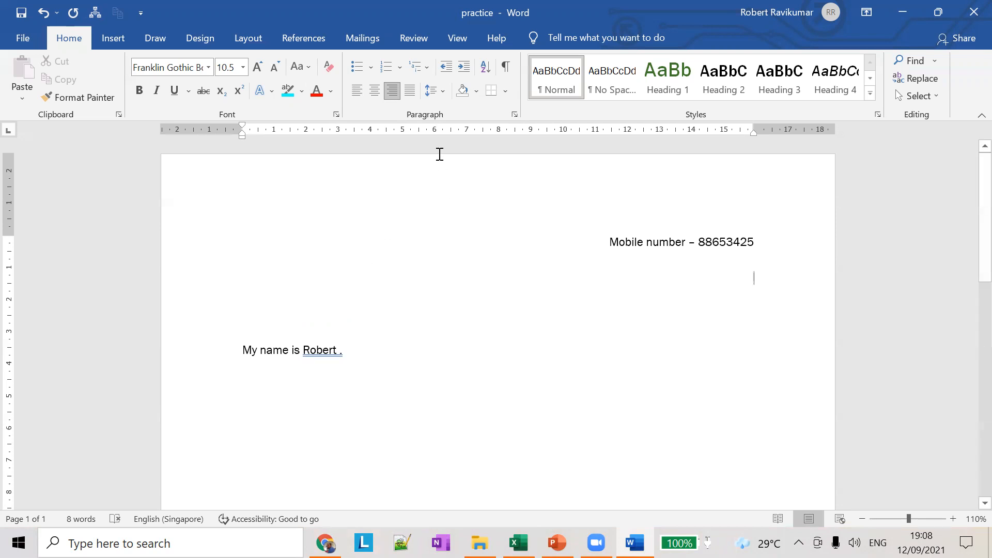
left_click(373, 90)
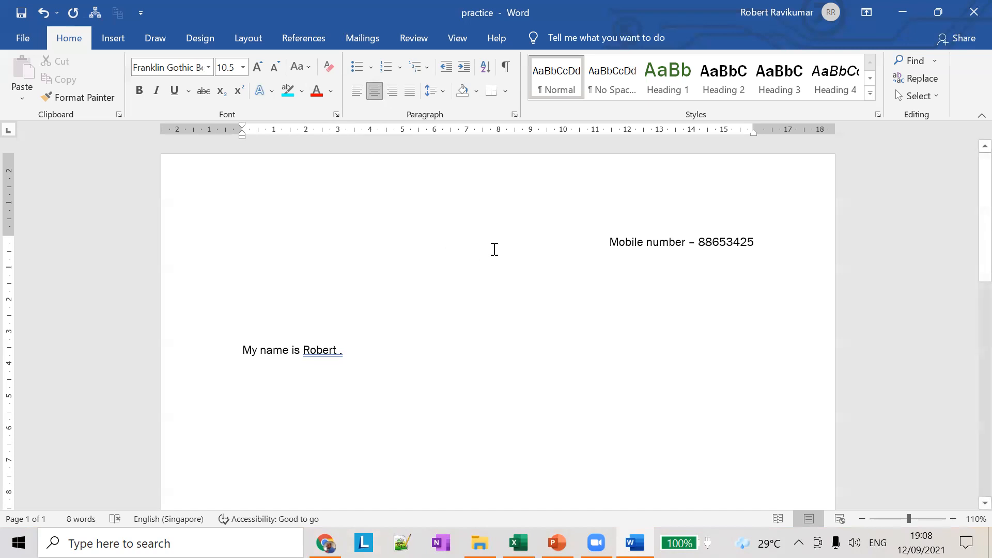
type("The headein")
key("BackSpace")
key("BackSpace")
key("BackSpace")
type("ing")
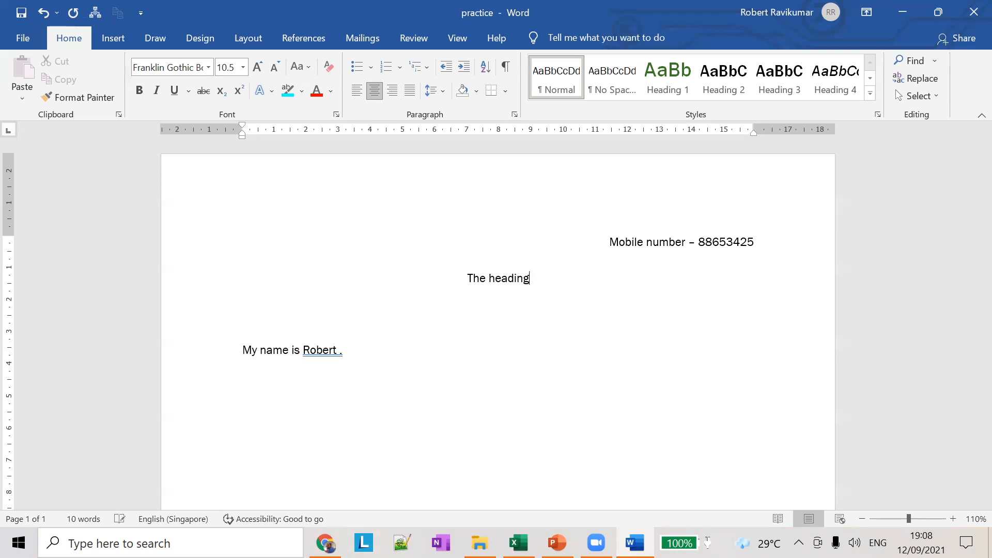
mouse_move(468, 278)
left_mouse_down()
mouse_move(552, 275)
mouse_move(463, 283)
left_mouse_up()
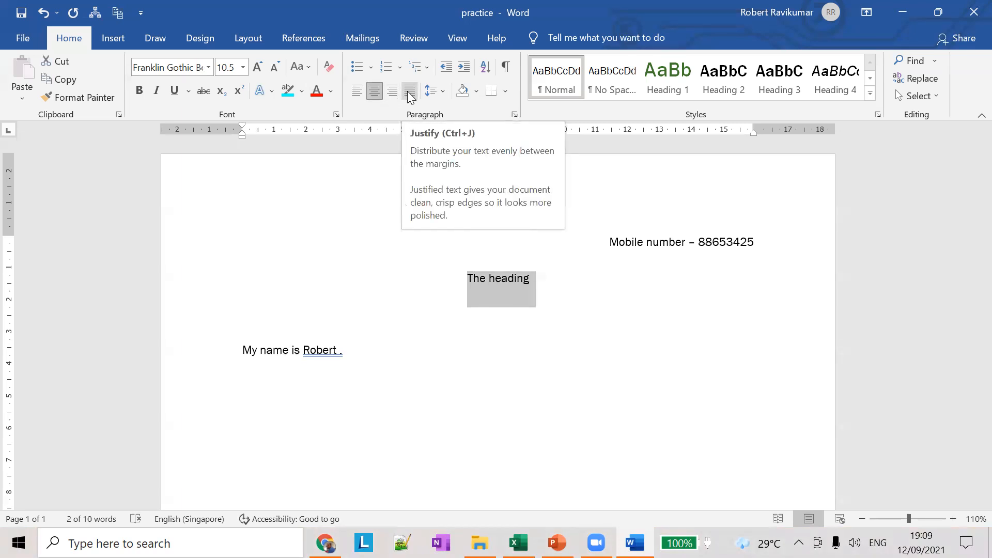
left_click(548, 283)
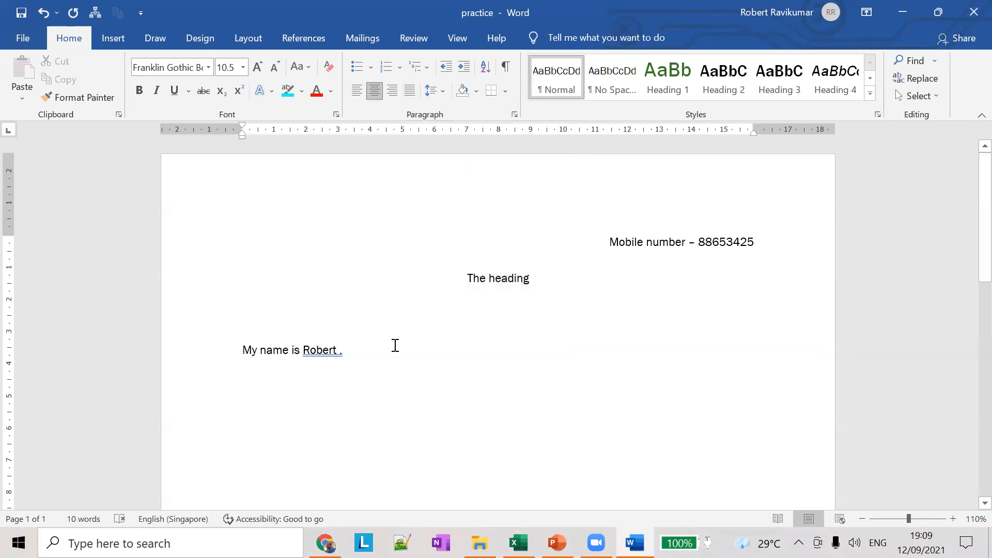
Step: Switch to Chrome and search Google for "dog wiki" in a new tab
left_click(363, 348)
left_click(326, 543)
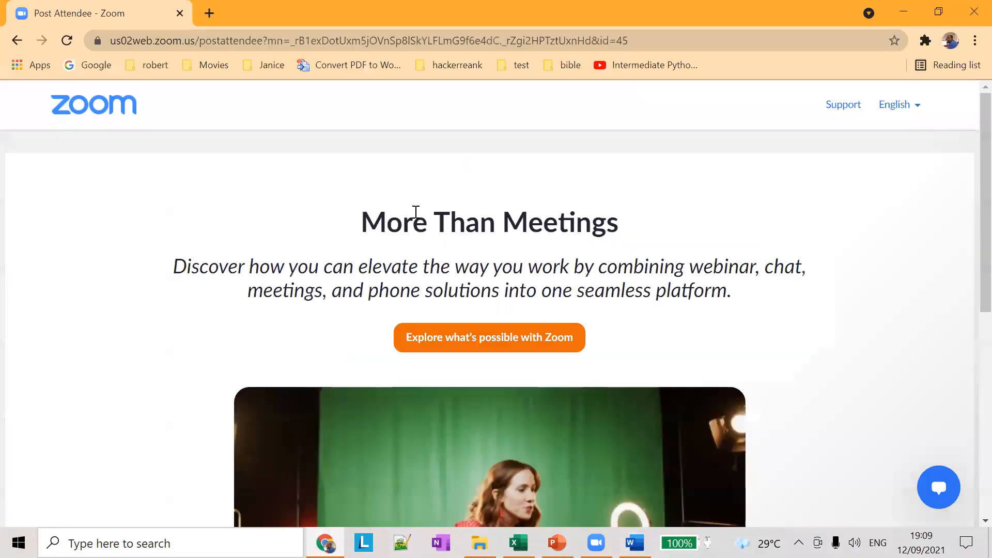
left_click(209, 13)
left_click(82, 61)
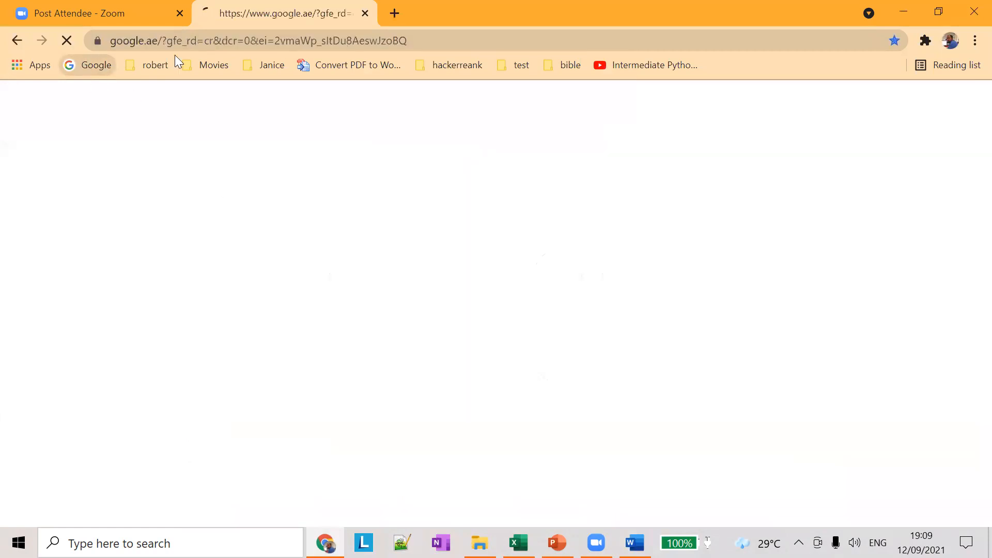
left_click(408, 238)
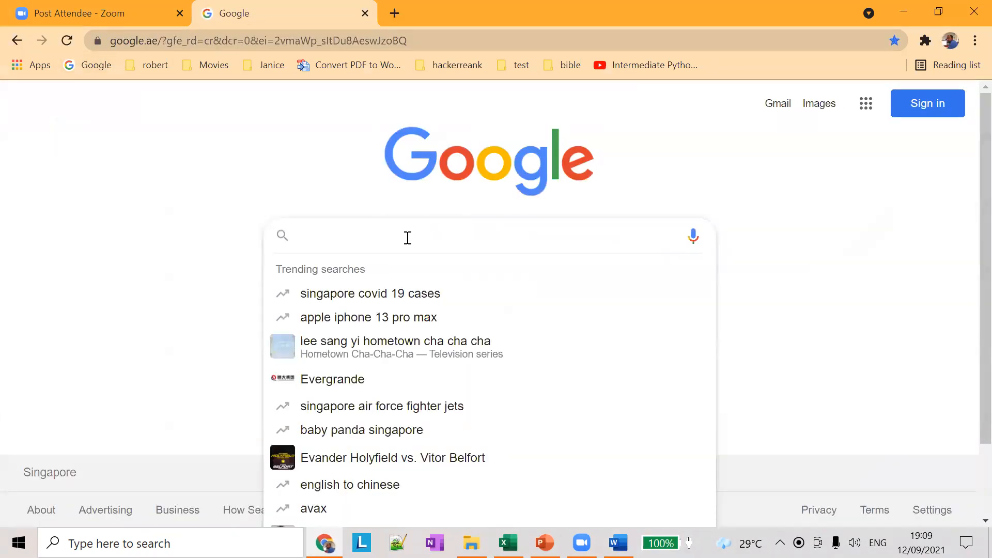
type("dogs wiji")
key("Down")
key("Return")
Step: Open the Wikipedia article on dogs from the search results in a separate tab
right_click(231, 248)
left_click(290, 255)
left_click(430, 16)
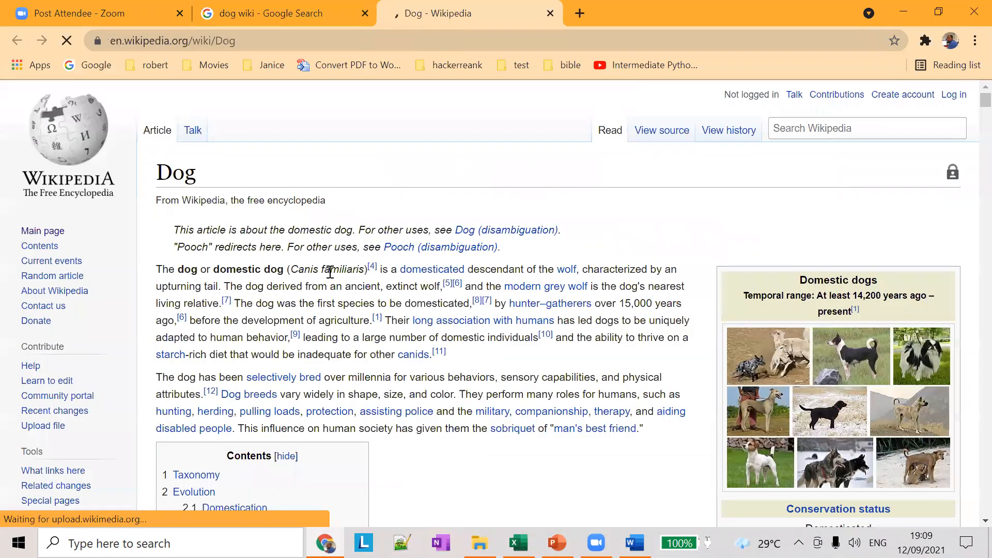
Step: Copy the article's opening paragraph, paste it into Notepad++ as plain text, and copy it again from there
left_click_drag(158, 272, 461, 360)
key("ctrl+c")
left_click(402, 543)
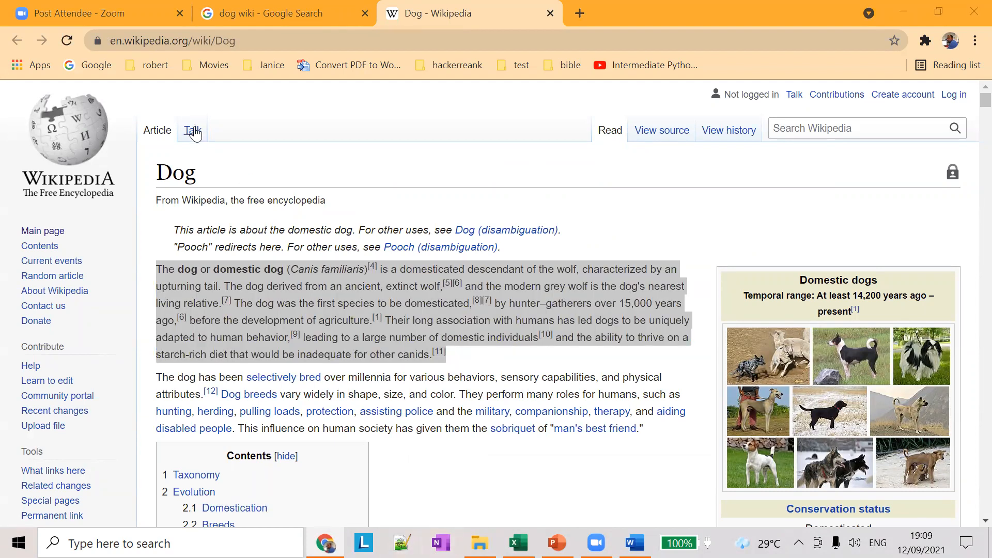
key("ctrl+a")
key("ctrl+v")
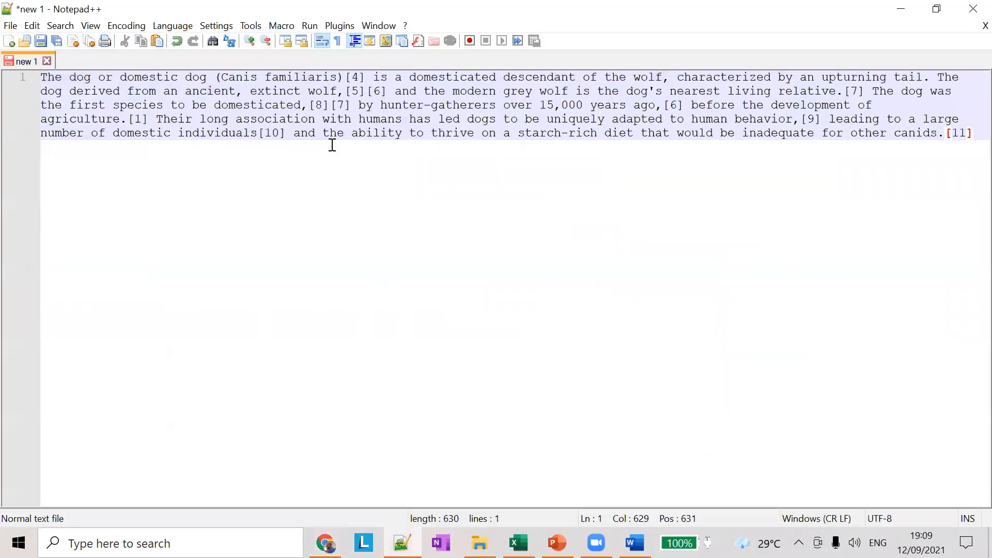
key("ctrl+a")
key("ctrl+c")
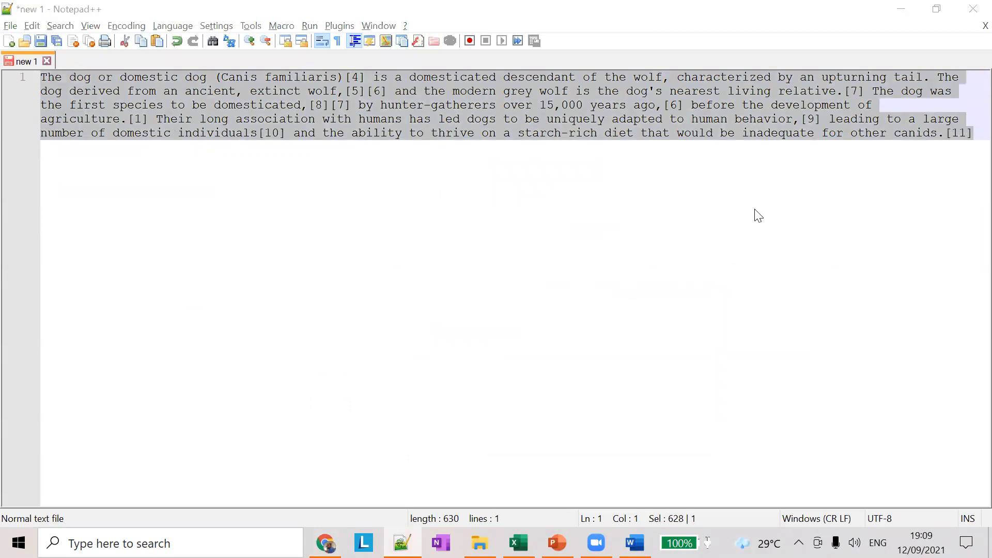
Step: Return to the Word practice document and replace the name sentence with the copied dog paragraph
key("alt+Tab")
key("alt+Tab")
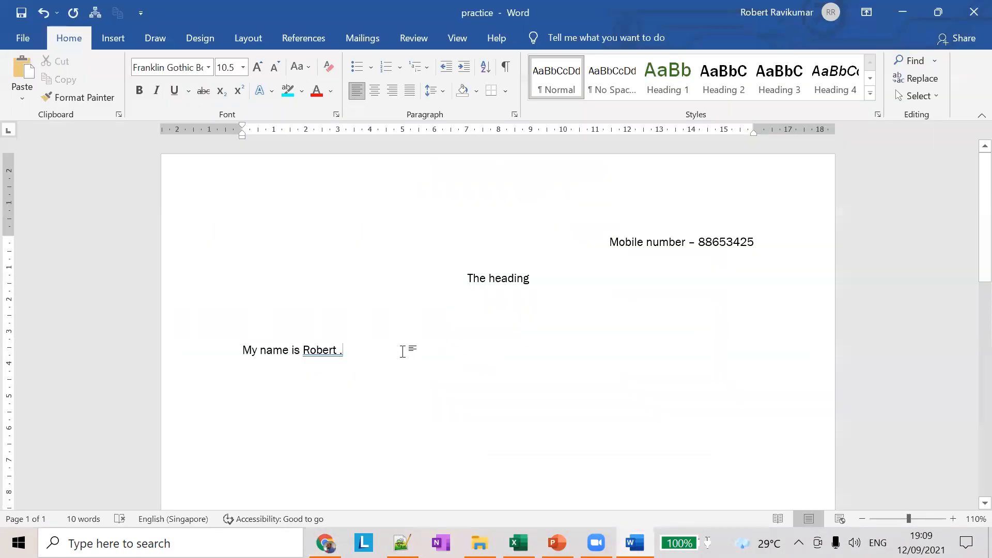
key("ctrl+shift+Left")
key("ctrl+shift+Left")
key("ctrl+shift+Left")
key("ctrl+shift+Left")
key("ctrl+shift+Left")
key("ctrl+shift+Left")
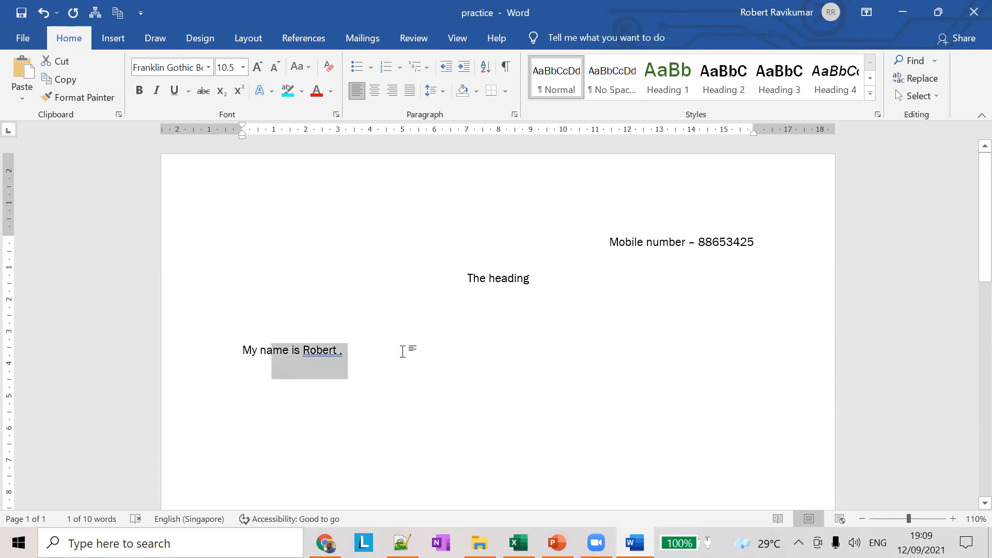
key("ctrl+v")
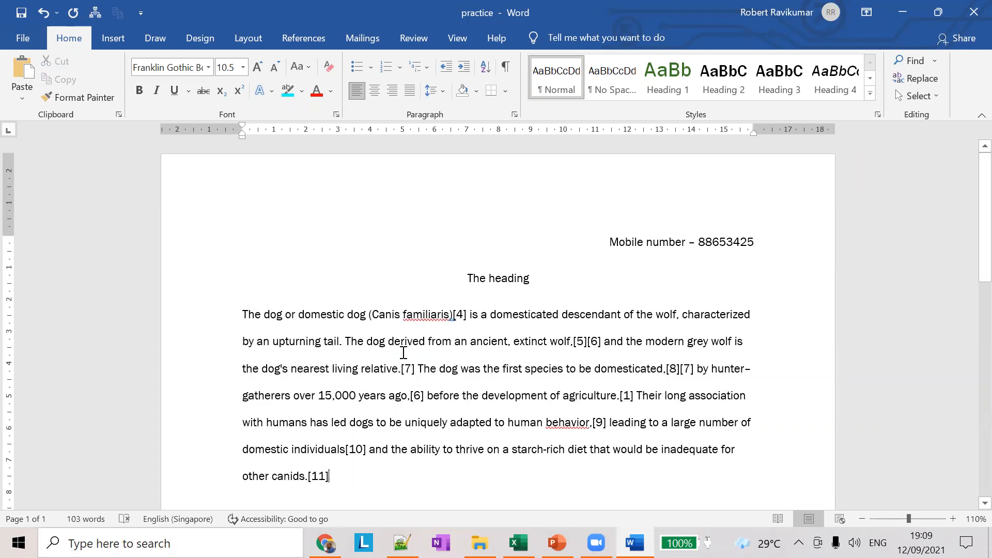
Step: Justify the entire dog paragraph so its text spreads evenly between both margins
left_click(537, 345)
left_click_drag(245, 315, 349, 423)
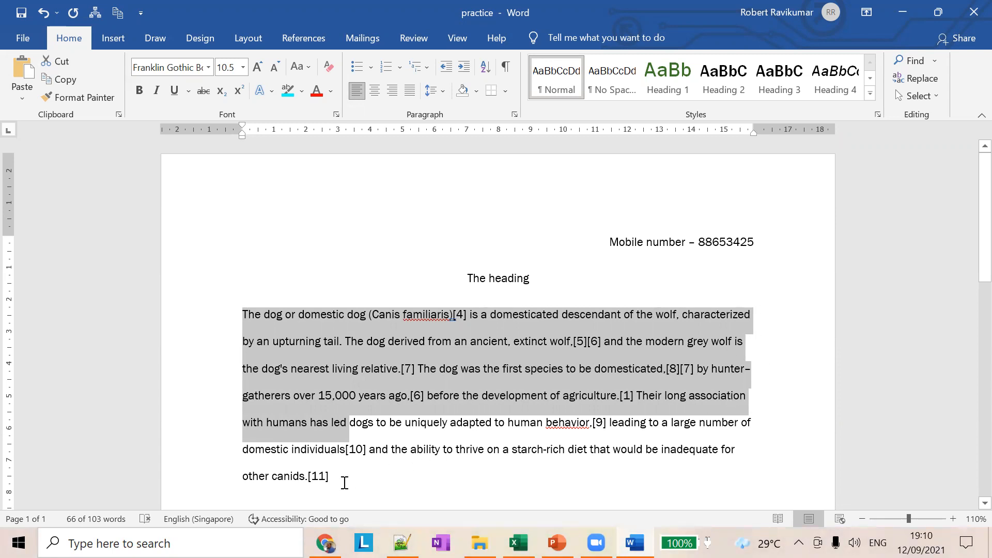
left_click_drag(331, 476, 237, 315)
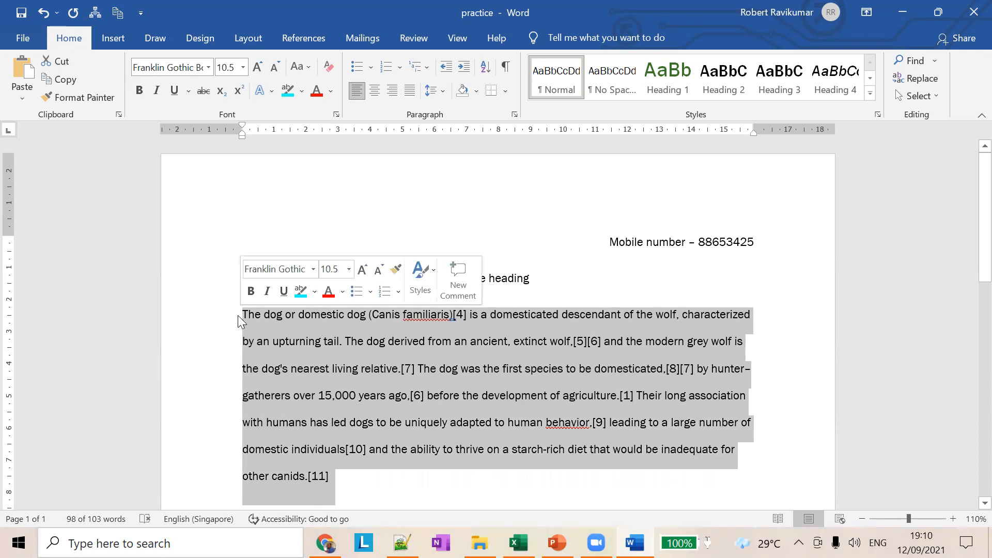
left_click(407, 91)
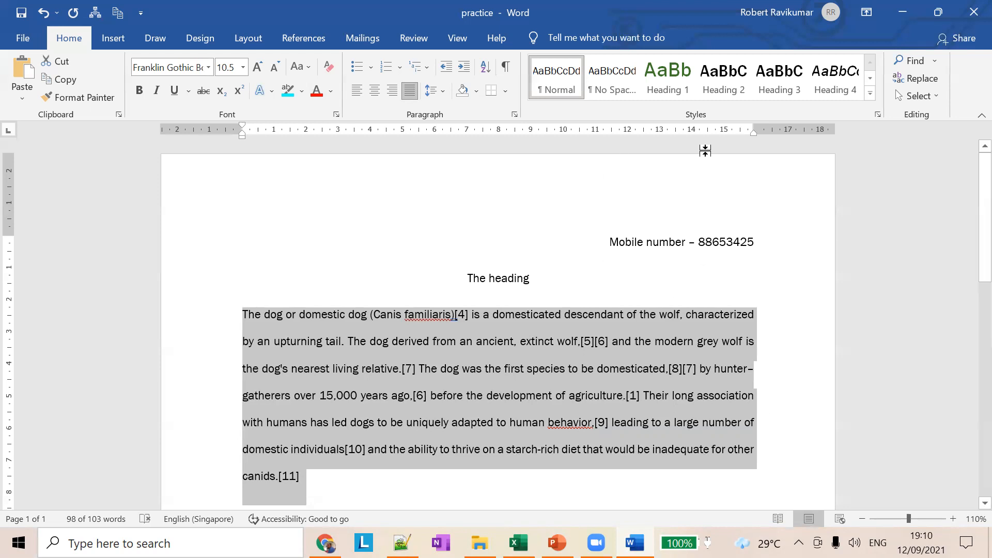
Step: Check the "Formatting - Paragraph" slide in PowerPoint for the remaining paragraph options, and return to the Word practice document
key("alt+Tab")
key("alt+Tab")
scroll(493, 290, "down", 3)
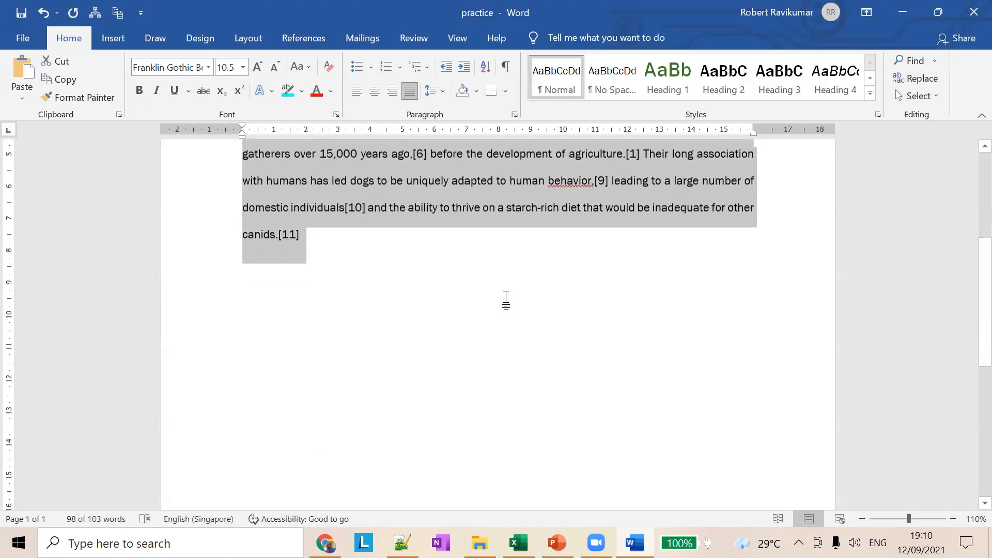
scroll(505, 299, "up", 4)
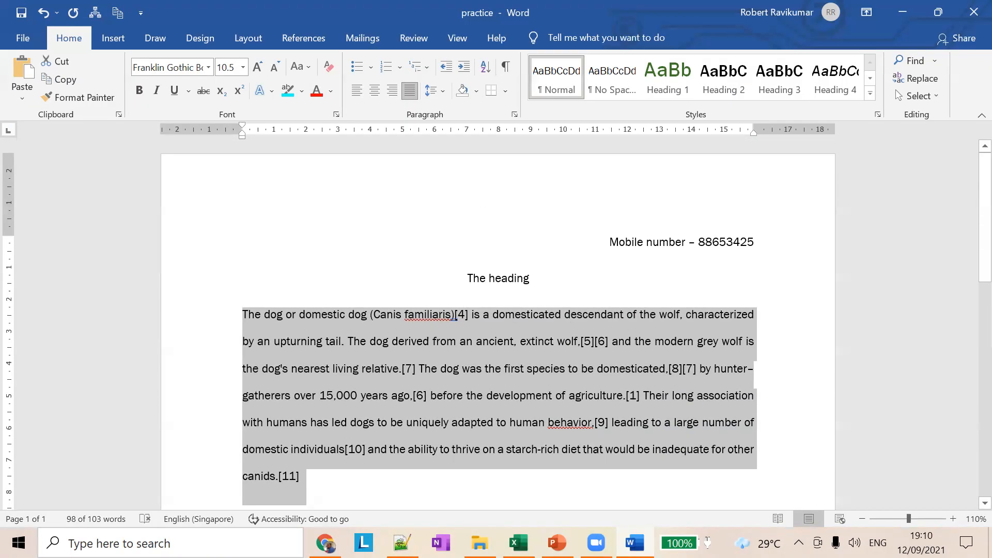
key("alt+Tab")
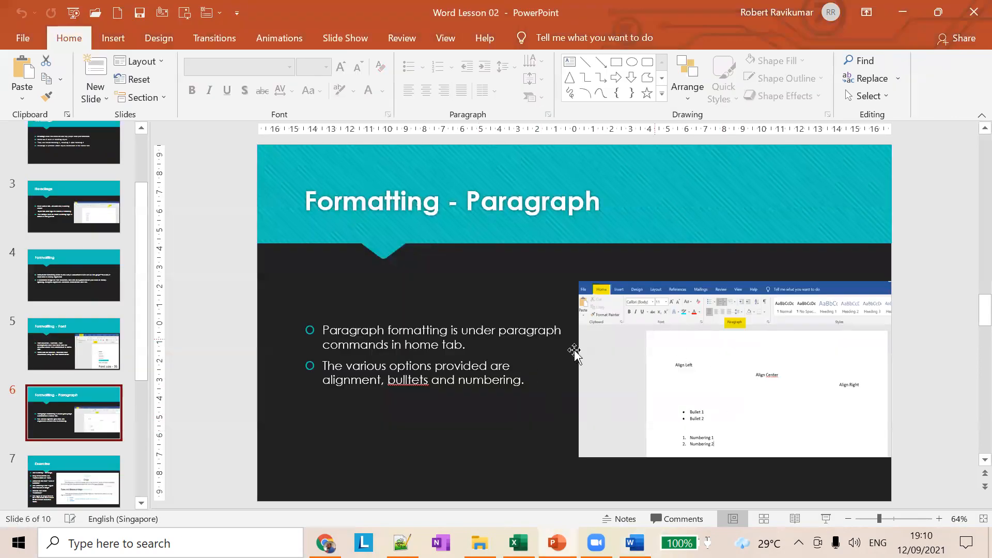
key("alt+Tab")
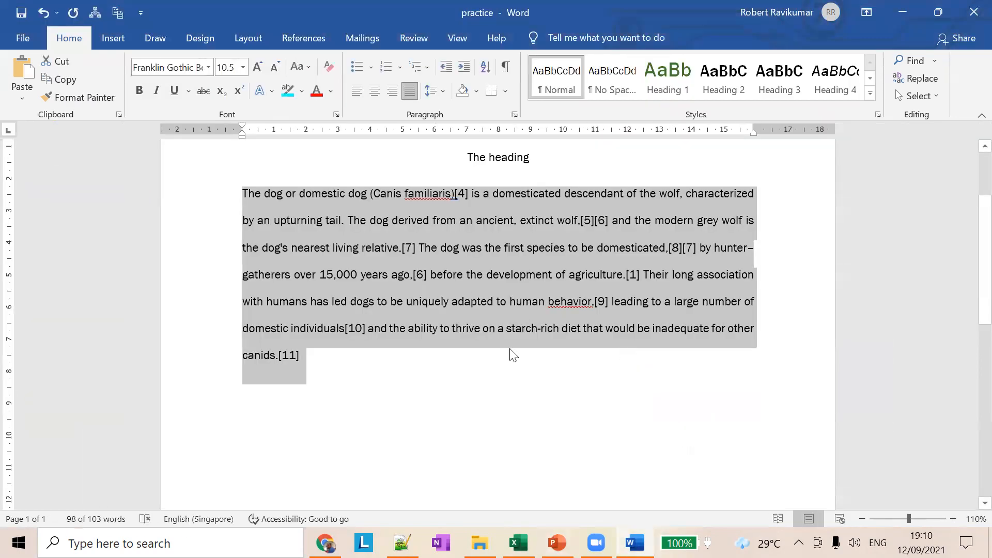
scroll(504, 359, "up", 2)
Step: Delete all the text in the practice document, including the mobile number, heading and dog paragraph
left_click(366, 368)
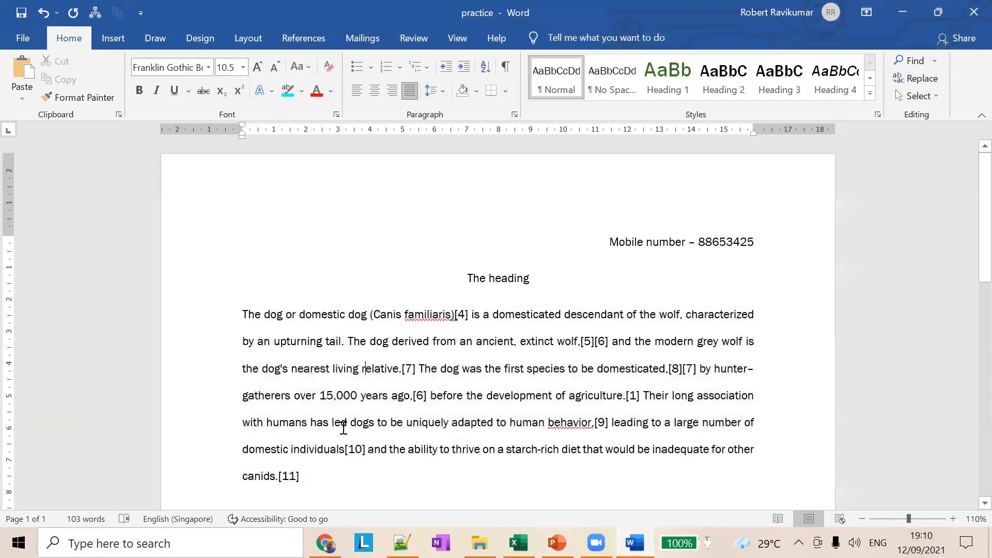
left_click_drag(321, 473, 197, 263)
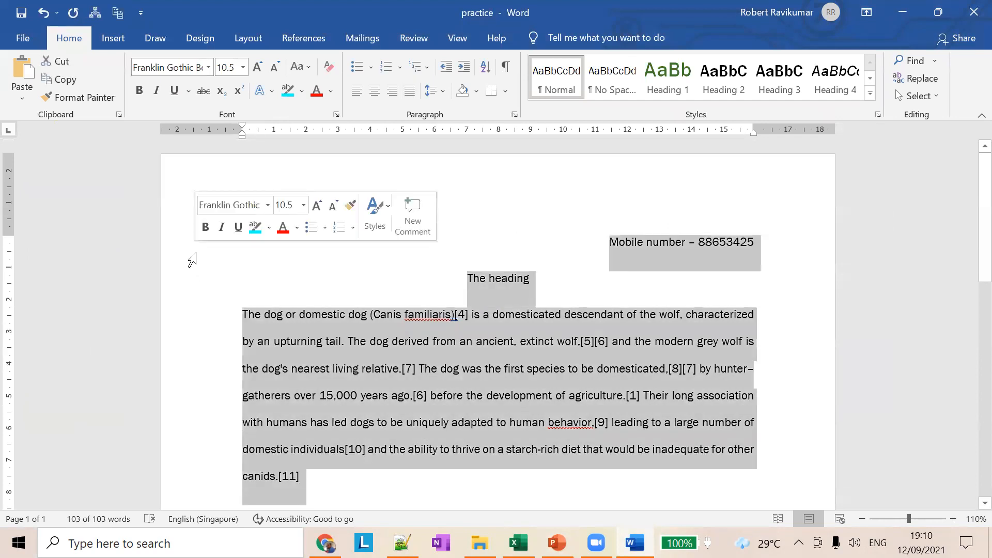
key("Delete")
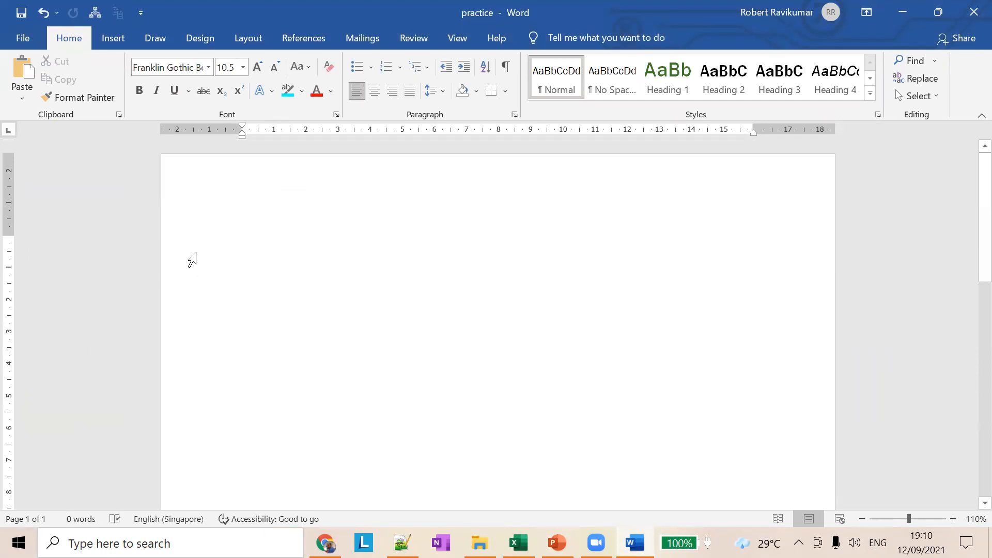
Step: Enter "Grocery List" as the first line of the empty document and start a new line below it
type("List")
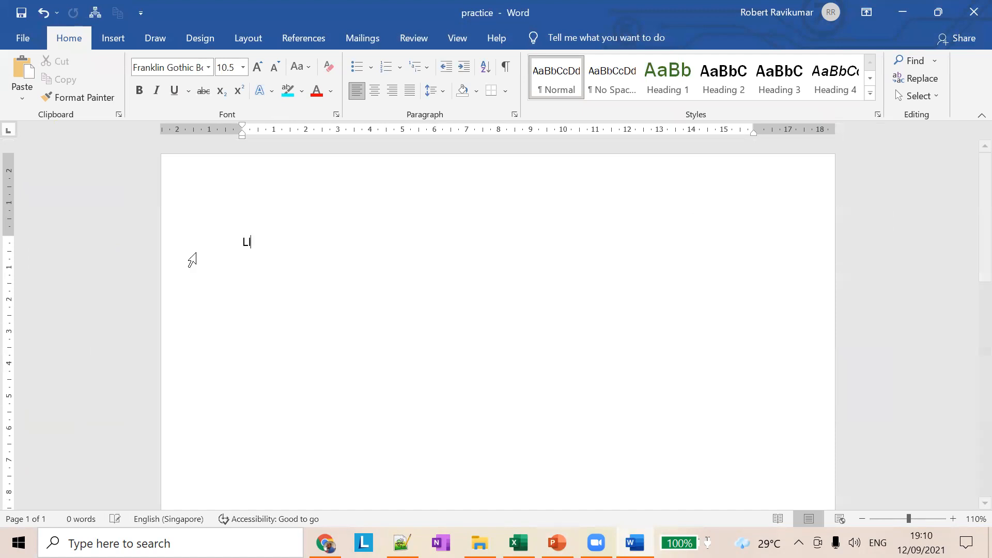
key("BackSpace")
key("BackSpace")
key("BackSpace")
key("BackSpace")
type("Grocery ")
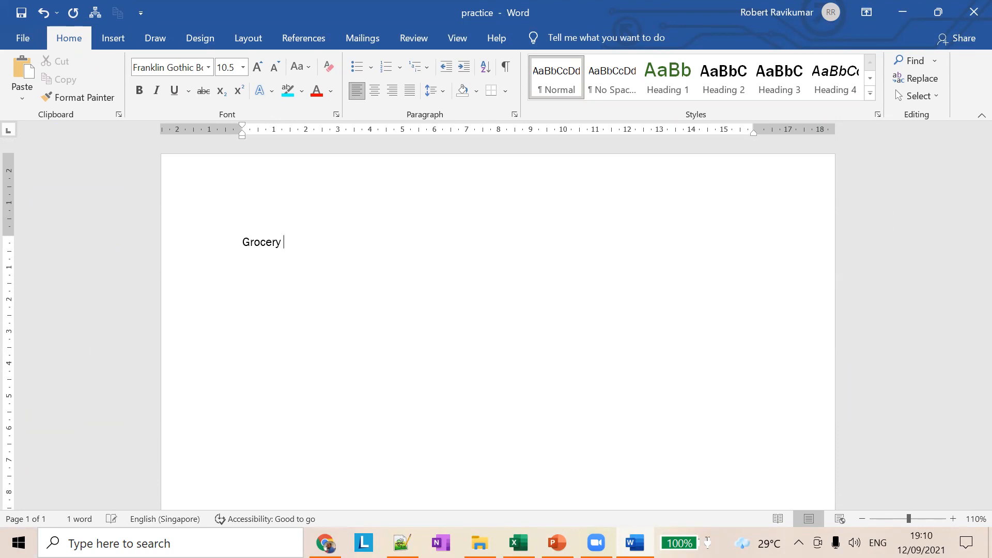
type("List")
key("Return")
key("Return")
key("Return")
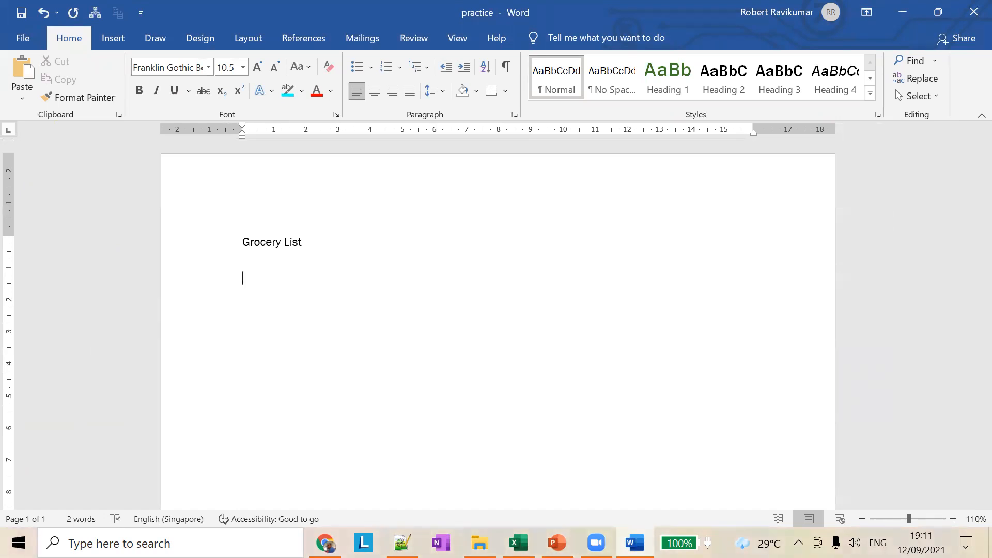
Step: Enter the grocery items Tomatoes, Brinjal and Milk on separate lines below the "Grocery List" line
type("Tomatoes")
key("Return")
type("brinjal\\")
key("Return")
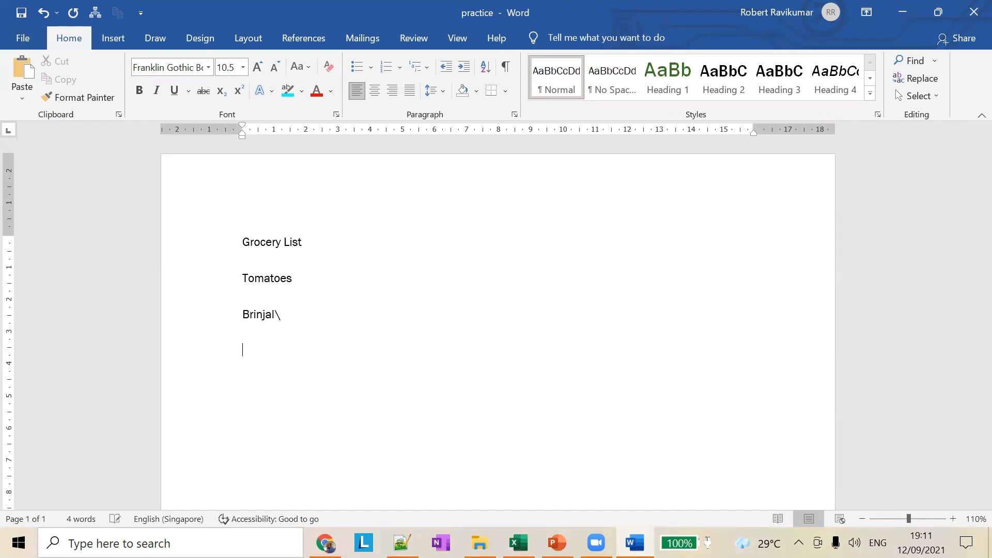
key("BackSpace")
key("Return")
type("milke")
key("BackSpace")
key("Return")
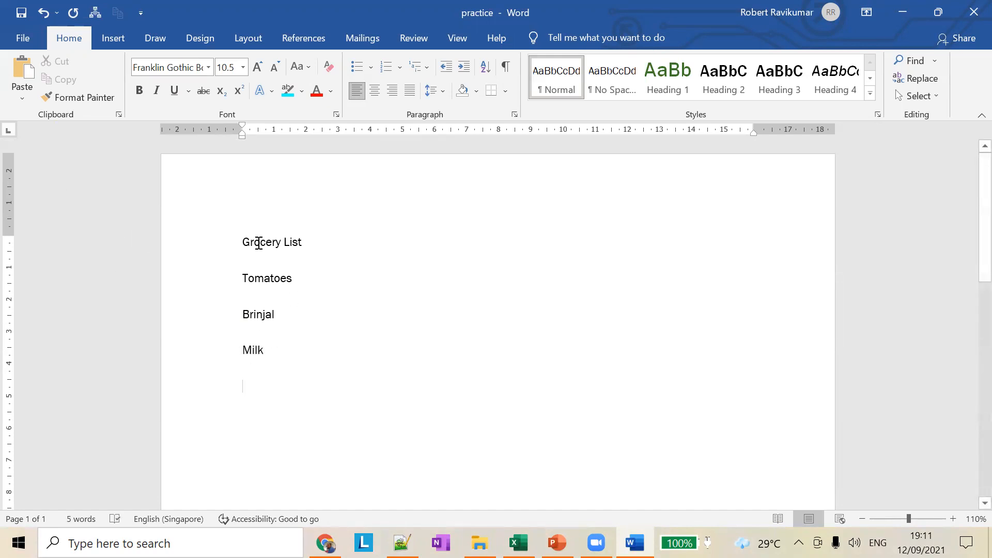
left_click(243, 242)
left_click_drag(274, 238, 310, 237)
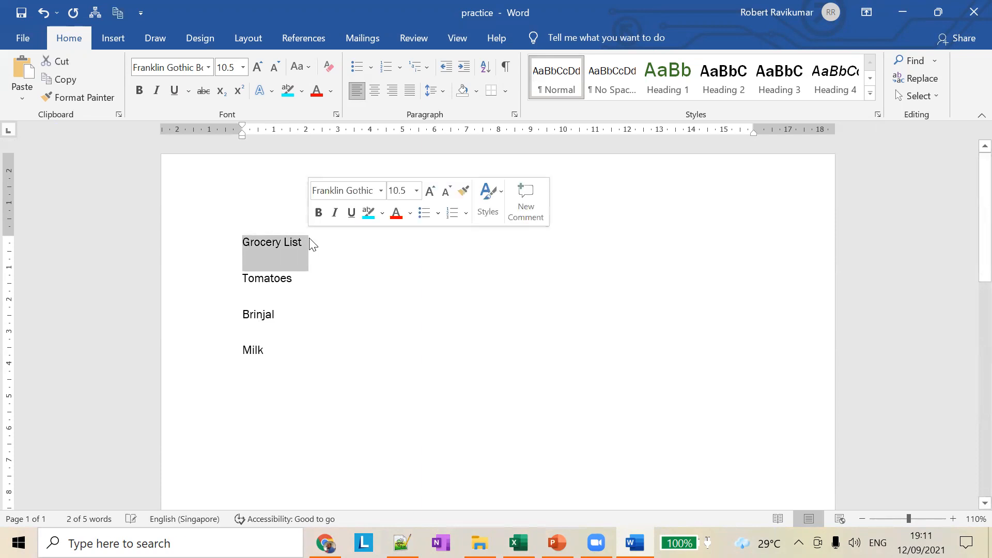
left_click_drag(274, 353, 234, 286)
left_click(219, 259)
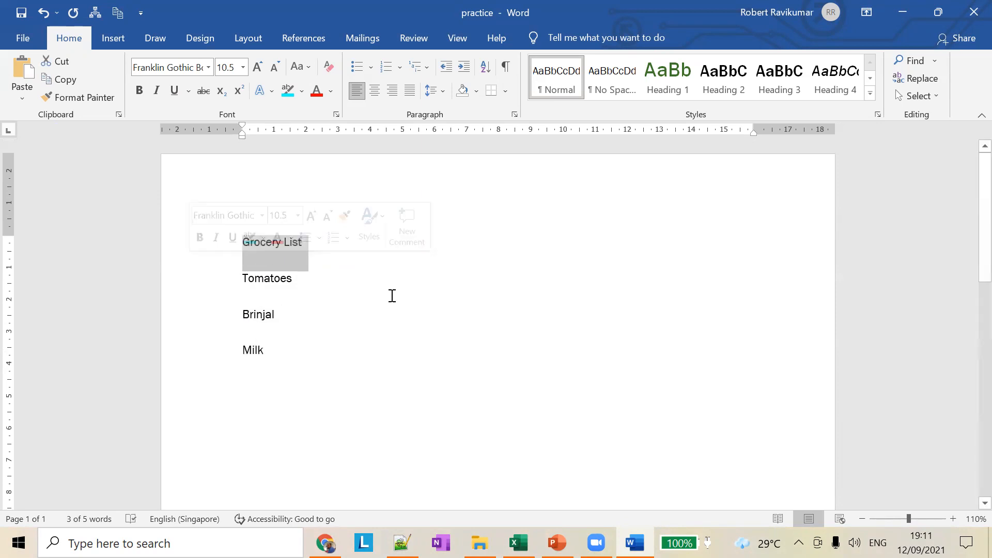
left_click(372, 288)
left_click_drag(244, 241, 300, 229)
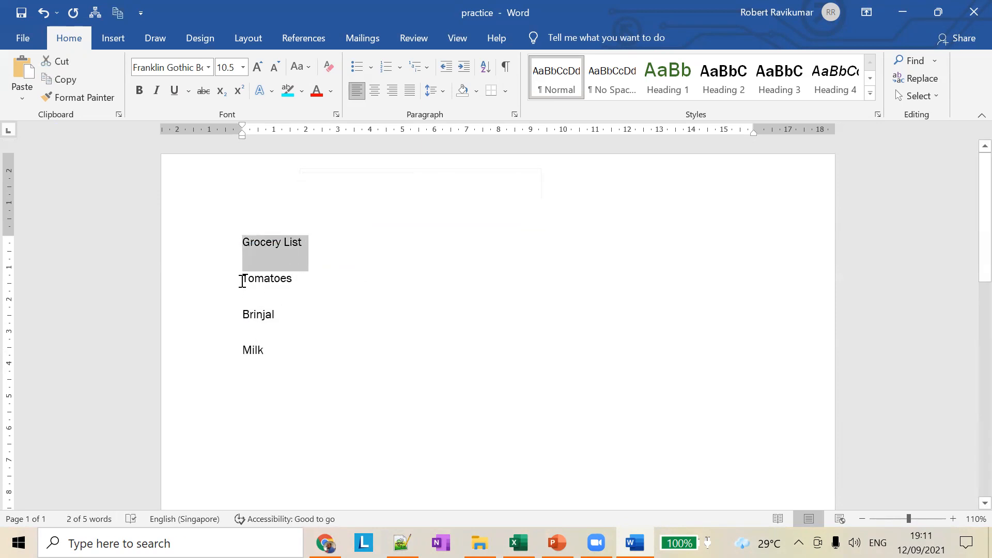
left_click_drag(277, 345, 234, 242)
left_click(290, 281)
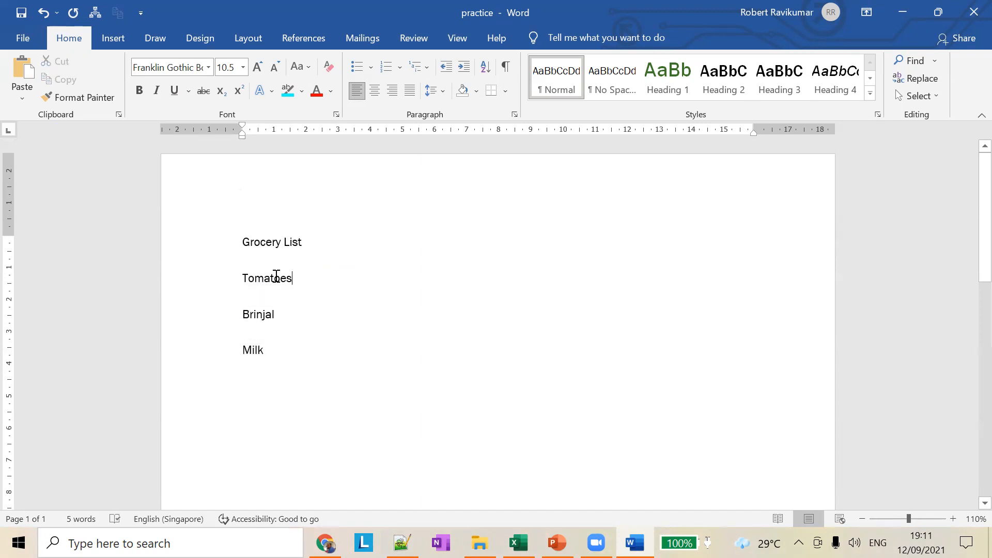
triple_click(248, 248)
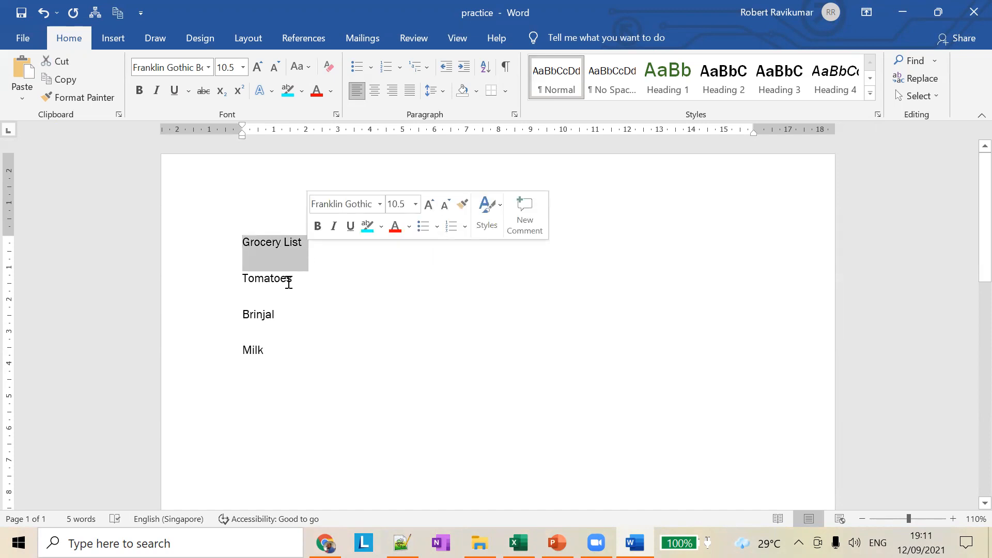
Step: Turn the Tomatoes, Brinjal and Milk lines below "Grocery List" into a bulleted list
left_click_drag(277, 350, 228, 295)
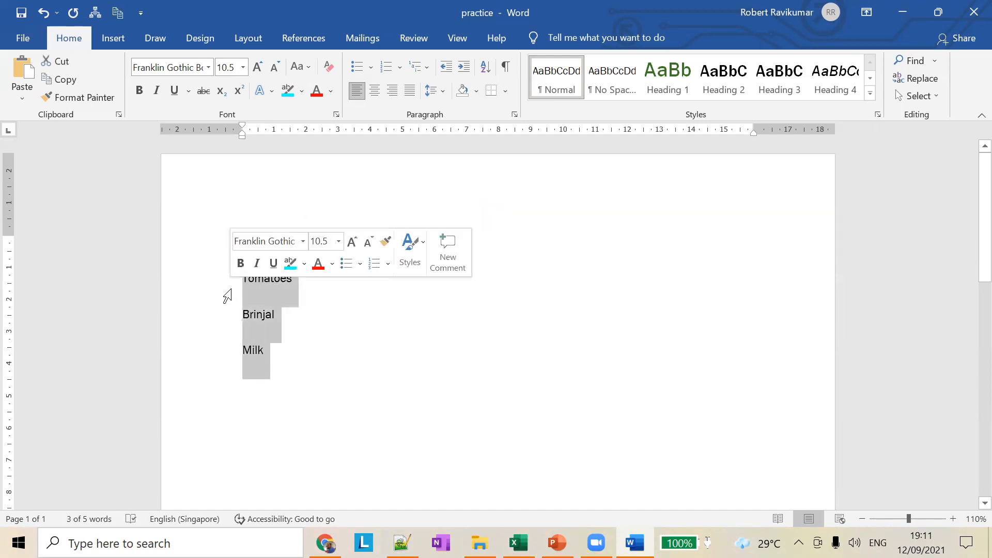
left_click(309, 315)
left_click_drag(263, 356, 222, 290)
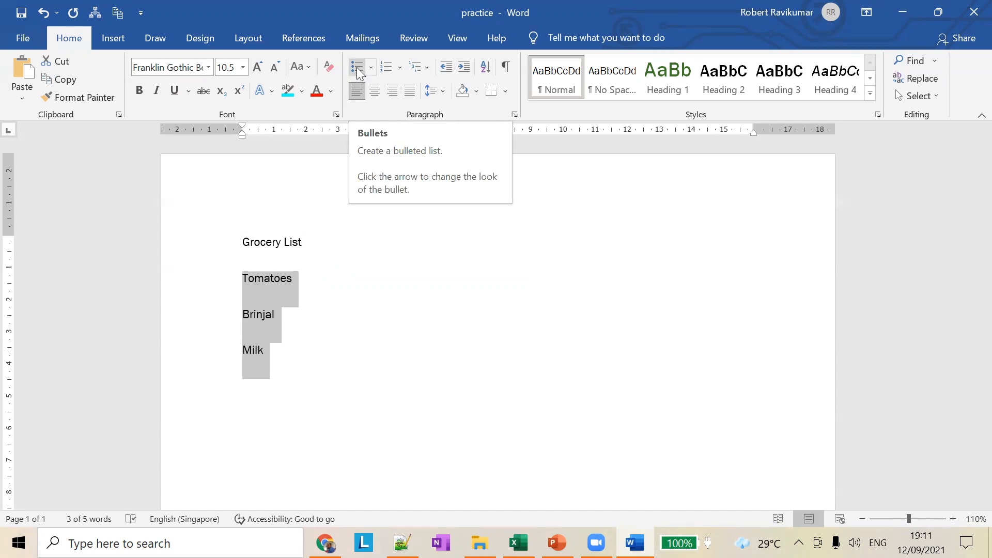
left_click(287, 356)
left_click_drag(286, 356, 237, 282)
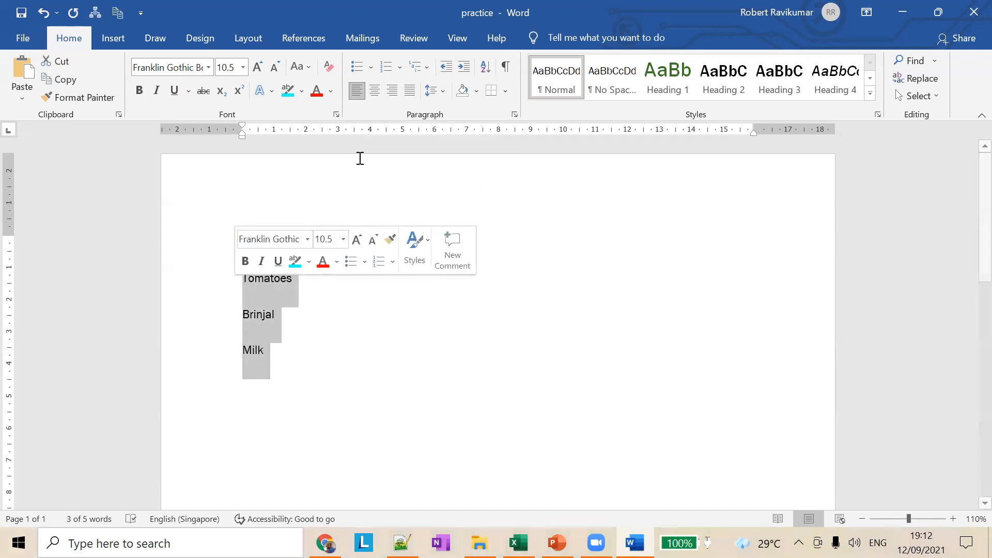
left_click(353, 66)
left_click(356, 300)
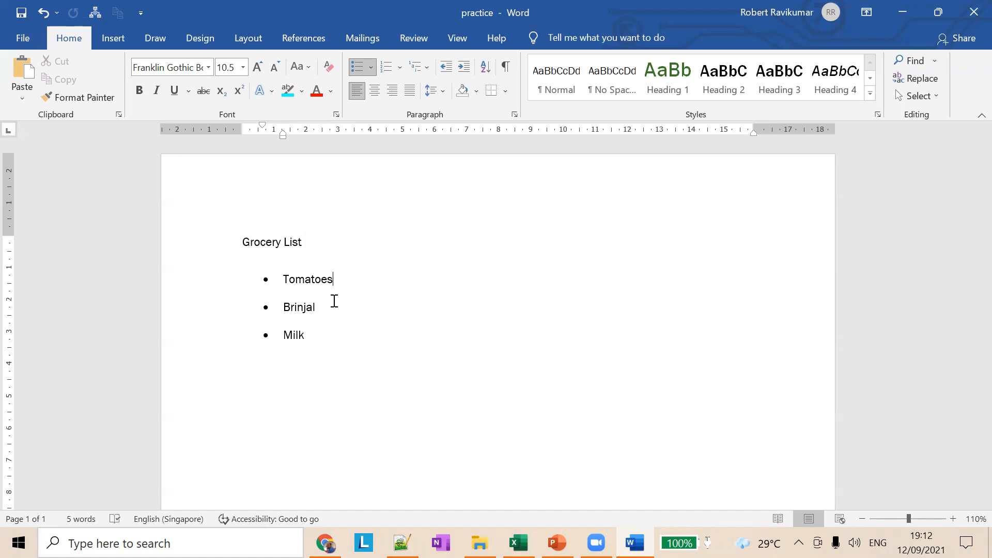
Step: Change the bullet symbol of the three grocery items to the arrowhead from the bullet library
left_click(261, 280)
left_click_drag(314, 339, 252, 286)
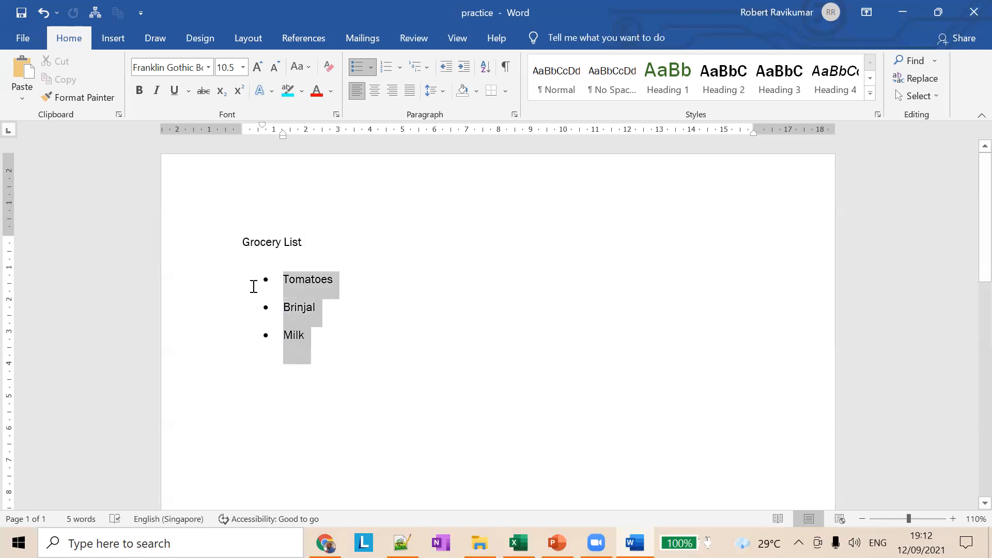
left_click(332, 336)
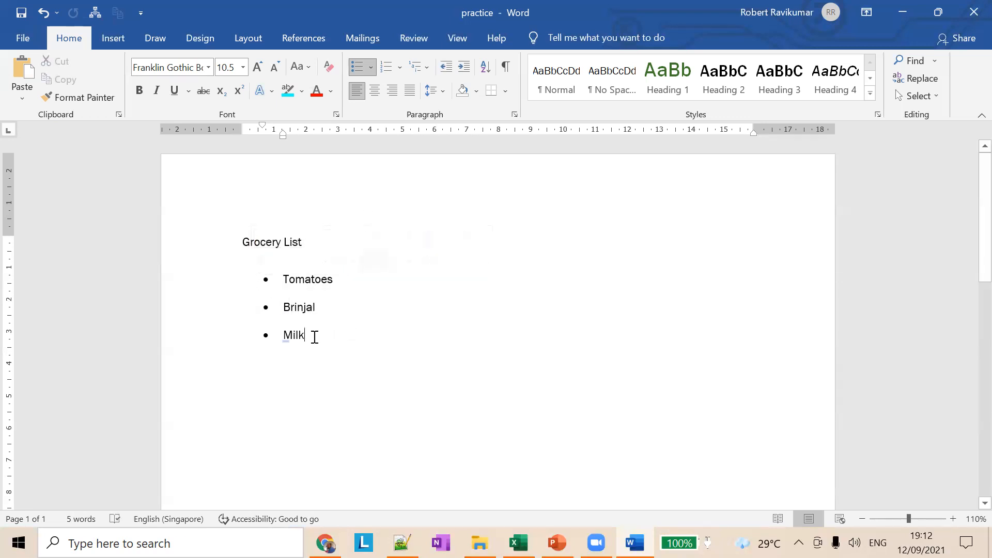
left_click_drag(314, 335, 261, 292)
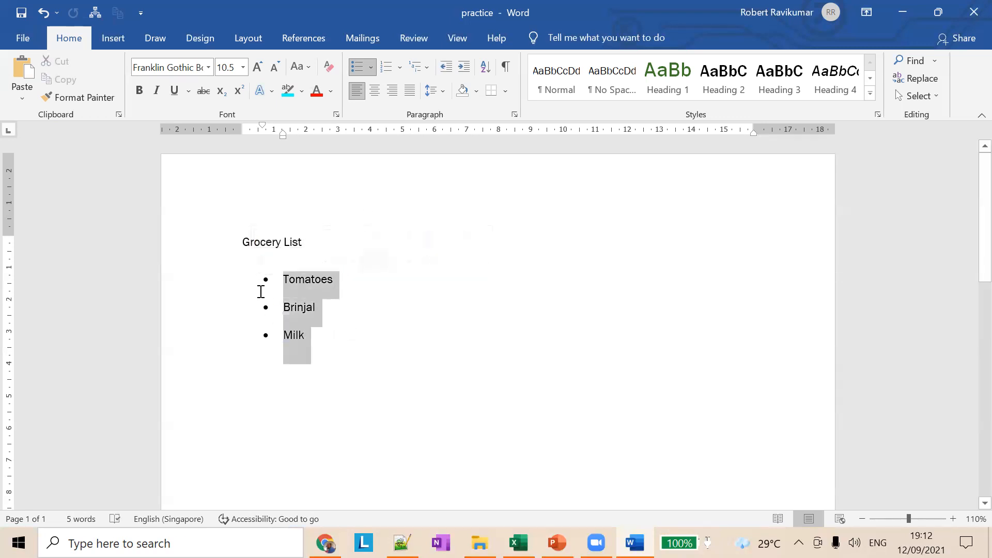
left_click(371, 67)
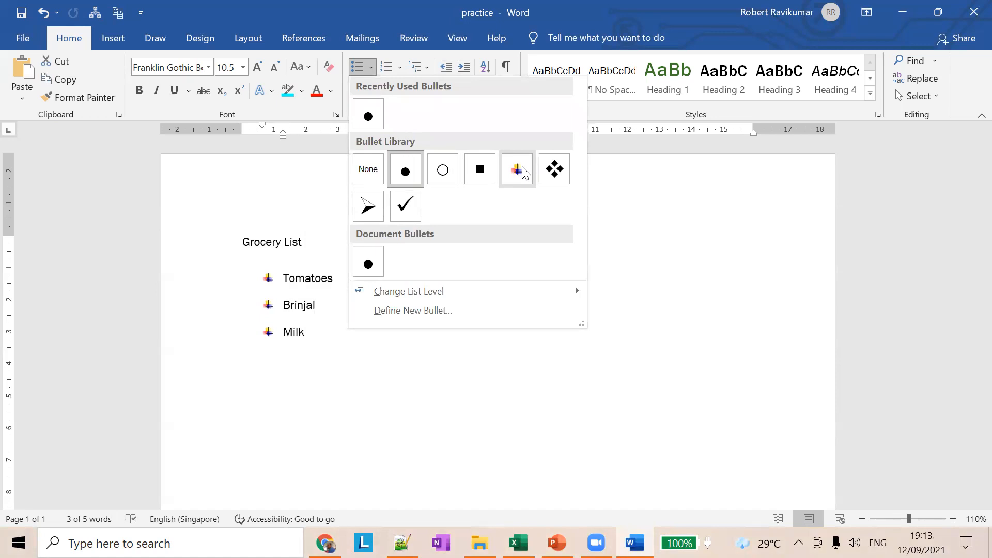
left_click(367, 206)
left_click(449, 294)
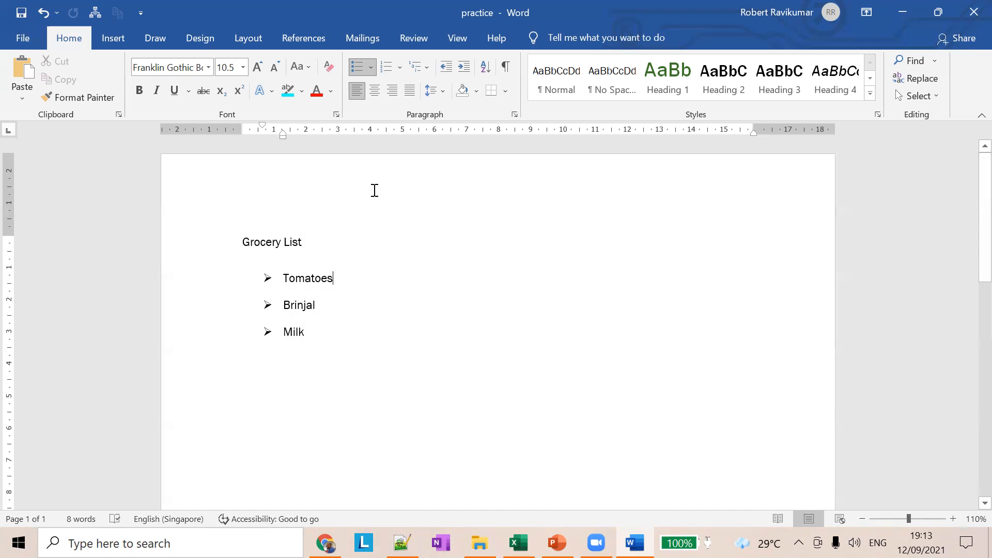
Step: Browse the bullet library without picking a symbol, and end the bulleted list with an unbulleted line after Milk
left_click(374, 68)
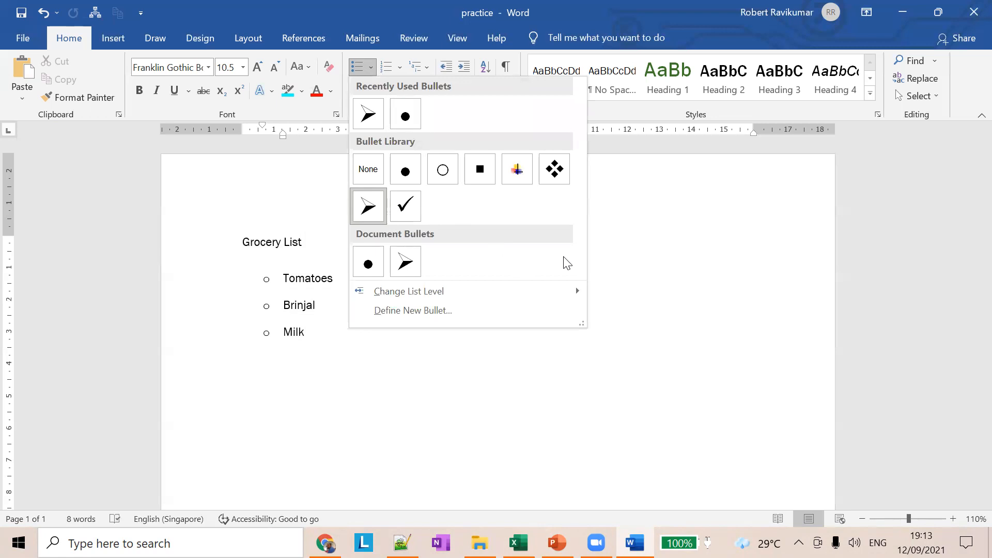
left_click(646, 248)
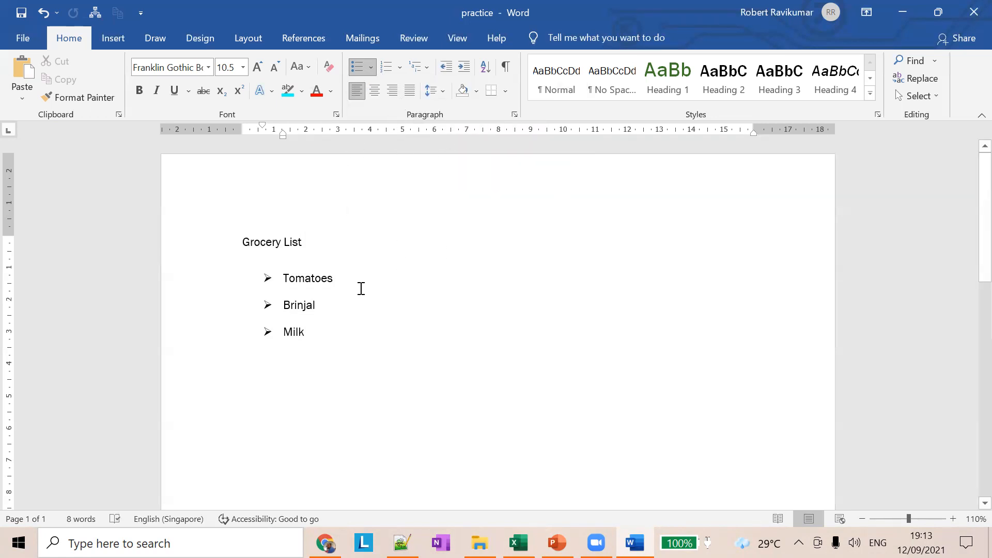
left_click(318, 331)
key("Return")
key("Return")
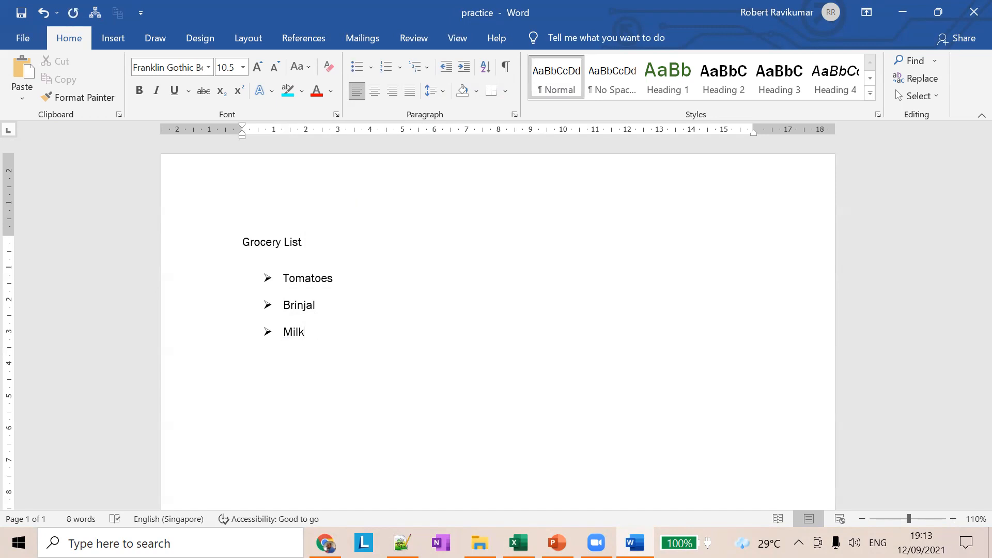
Step: Convert the three grocery items from bullets to a numbered list in the 1. 2. 3. format
left_click_drag(314, 331, 260, 277)
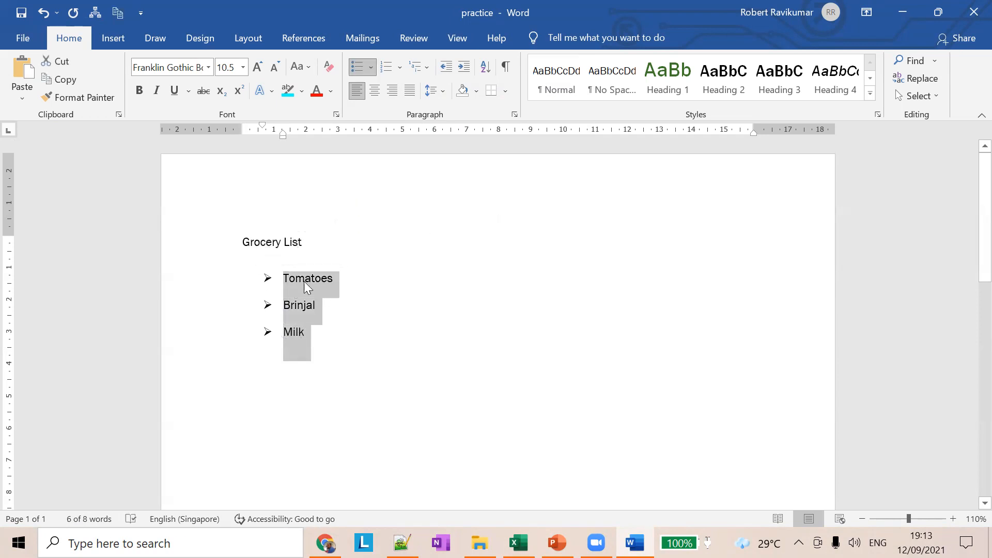
left_click(333, 336)
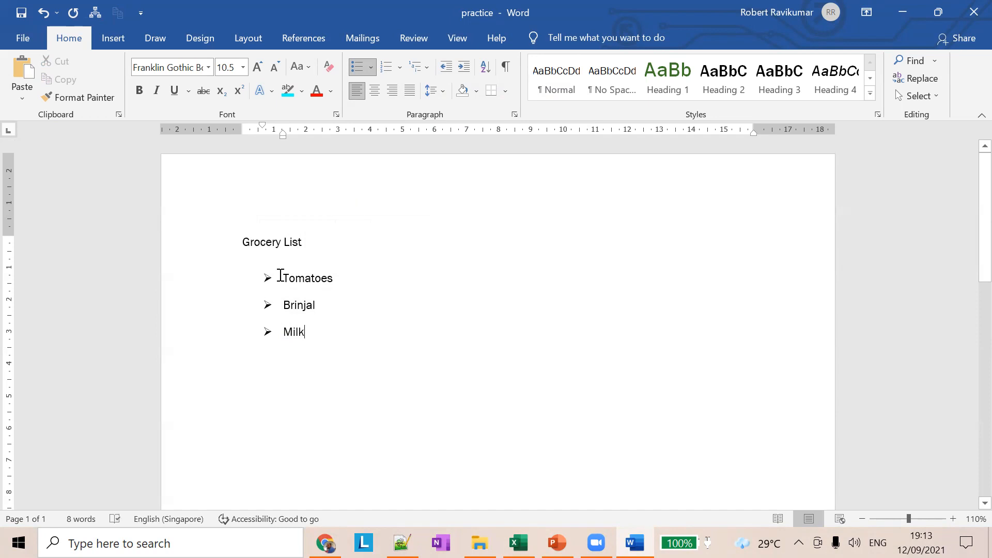
left_click_drag(315, 325, 253, 288)
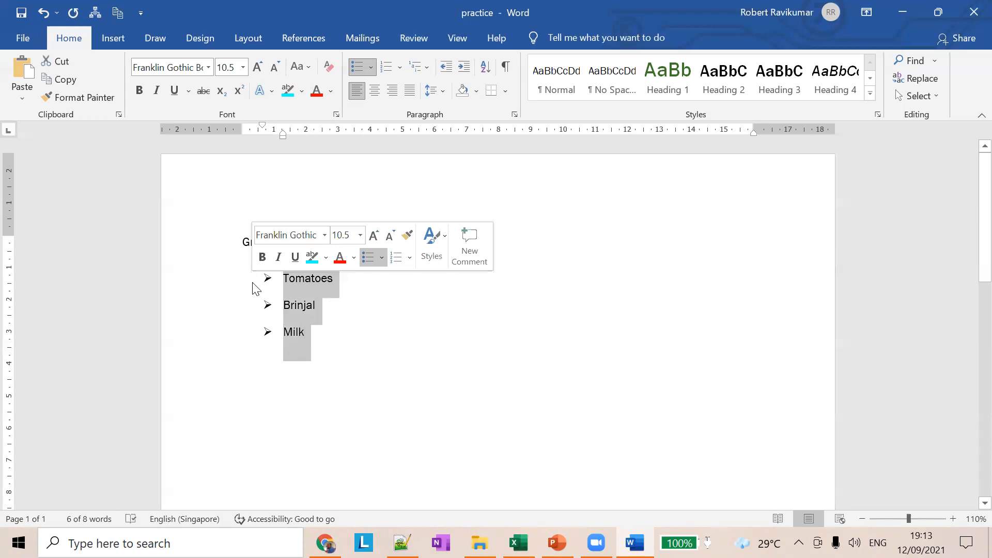
left_click(322, 333)
left_click_drag(290, 324, 239, 277)
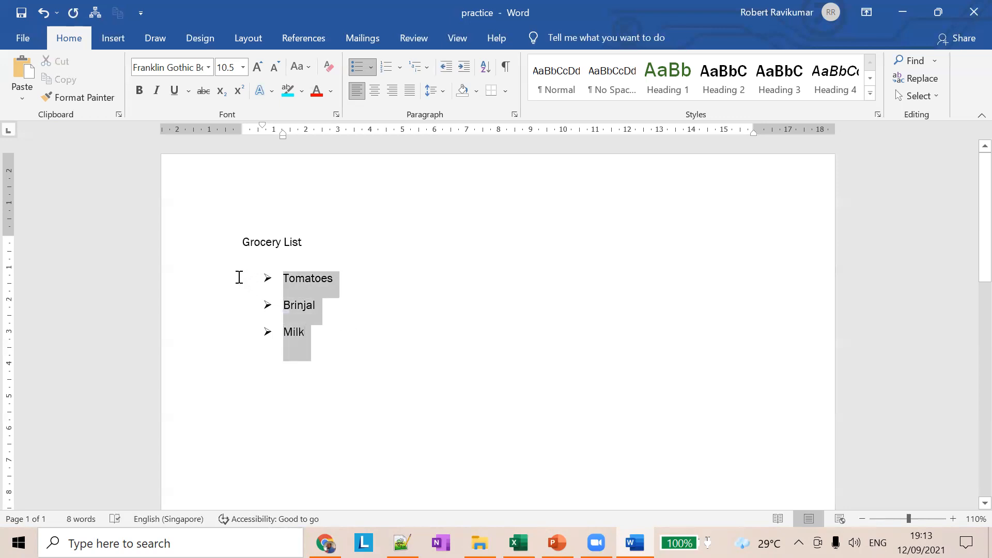
left_click(336, 335)
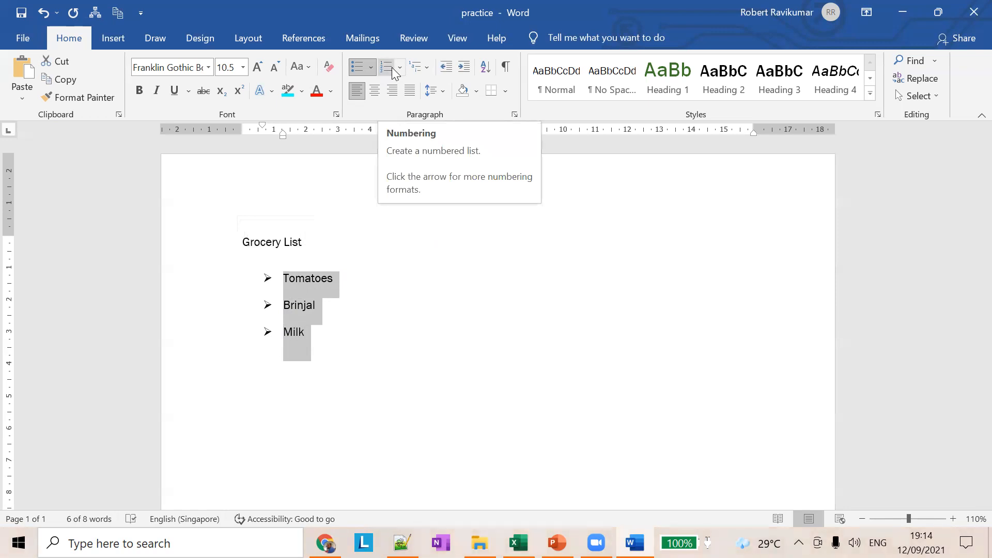
left_click_drag(327, 332, 259, 280)
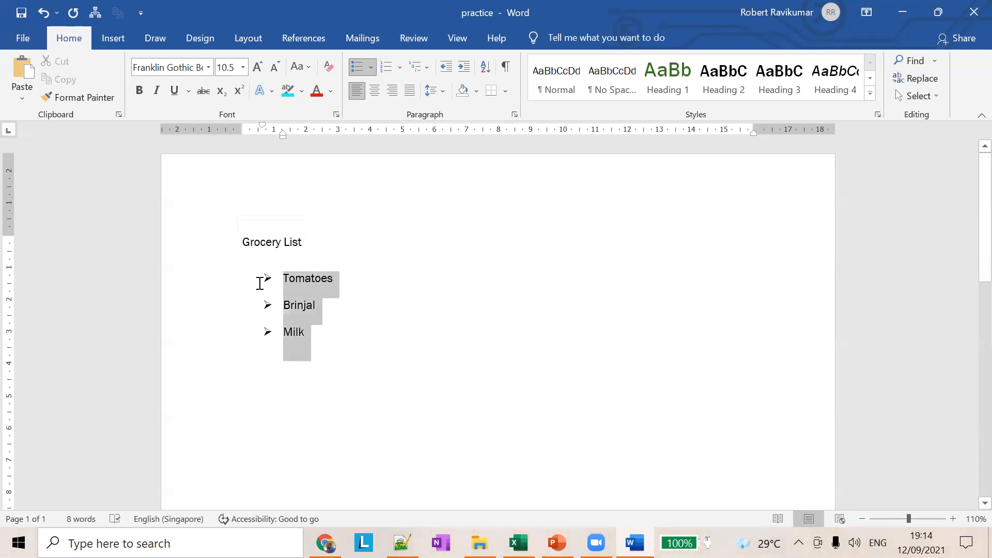
left_click(389, 66)
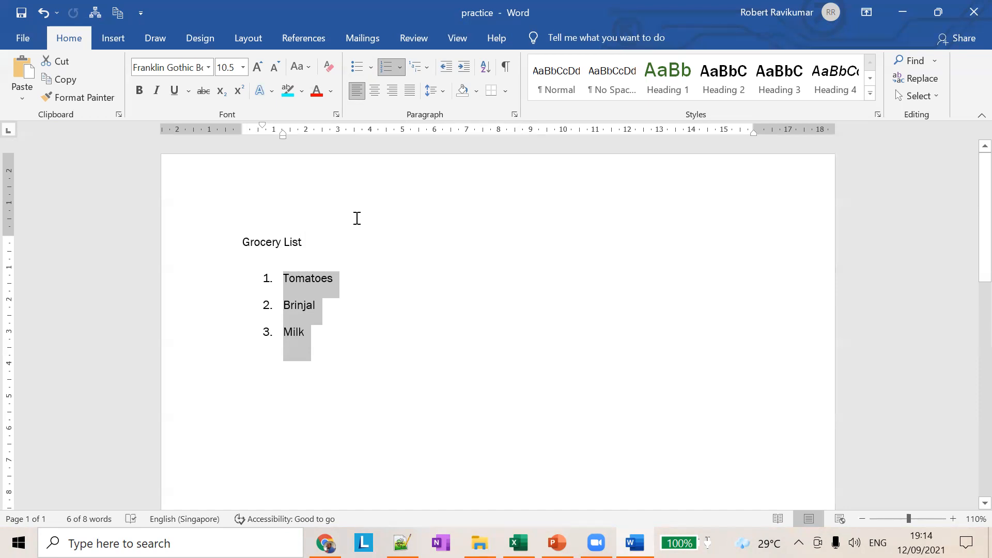
Step: Change the numbering format of the grocery items to a) b) c)
left_click(398, 71)
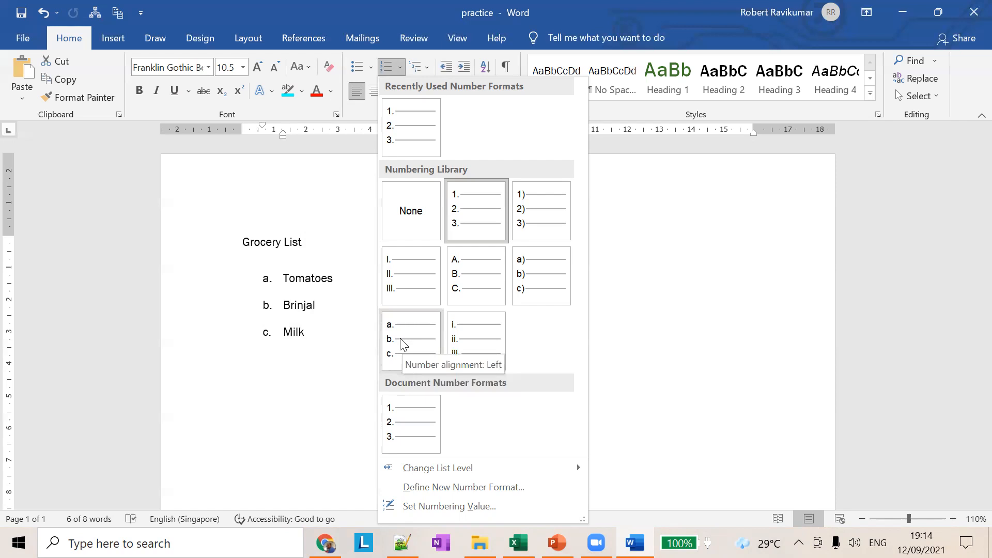
left_click(526, 287)
left_click(366, 332)
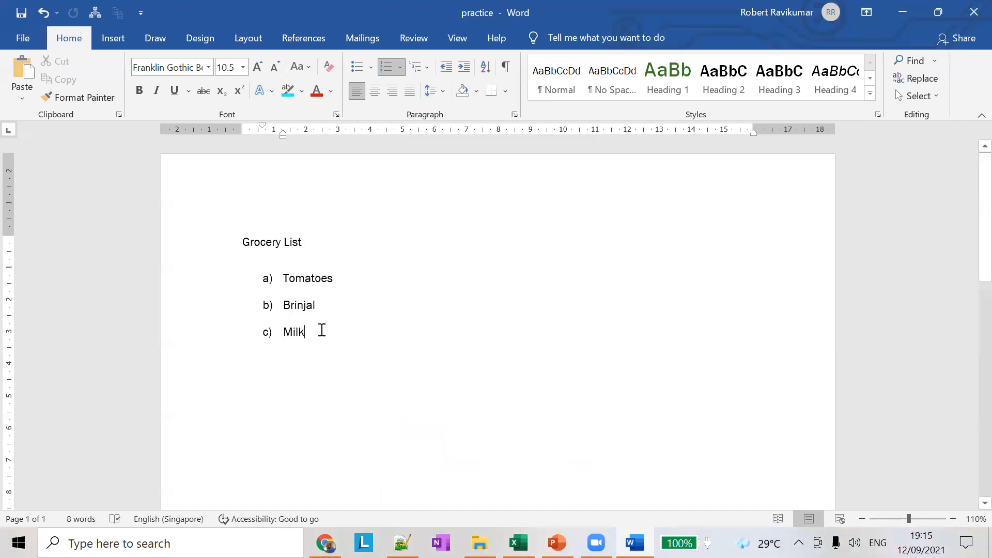
Step: Add Cheese and Toy as list items d) and e) after Milk
key("Return")
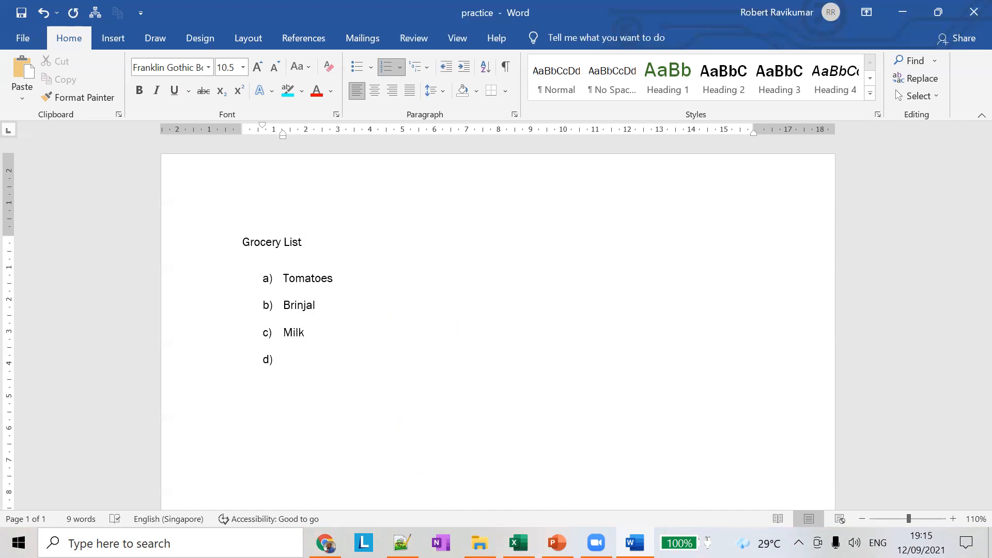
left_click_drag(265, 363, 277, 363)
key("ctrl+z")
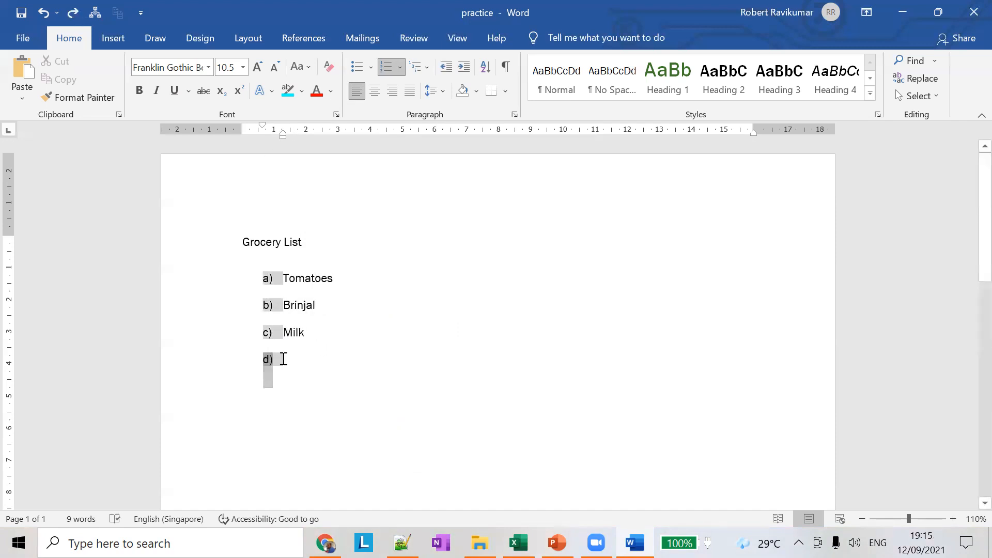
left_click(286, 363)
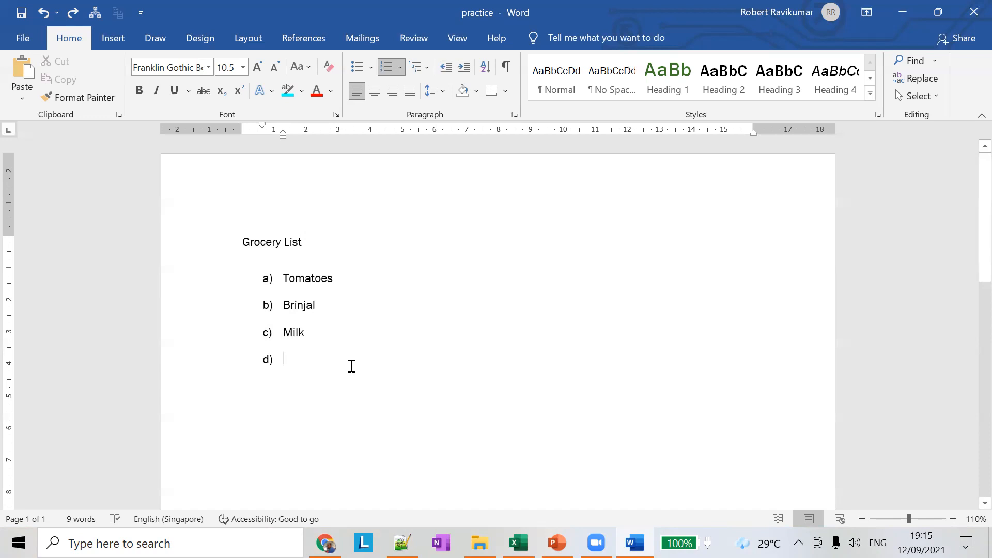
type("cheese")
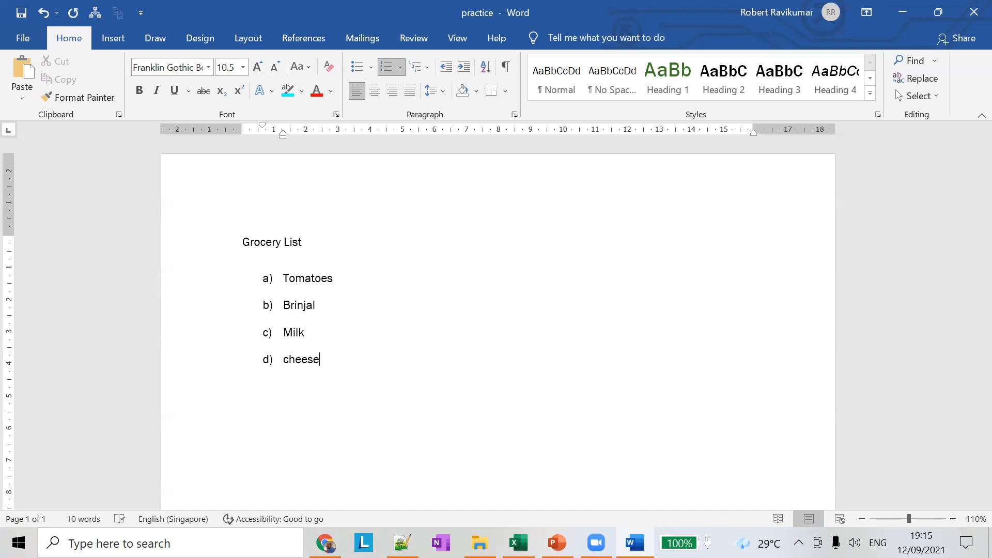
key("Return")
type("Toy")
Step: Convert all five grocery items from lettered numbering to arrowhead bullets
left_click_drag(327, 385, 250, 283)
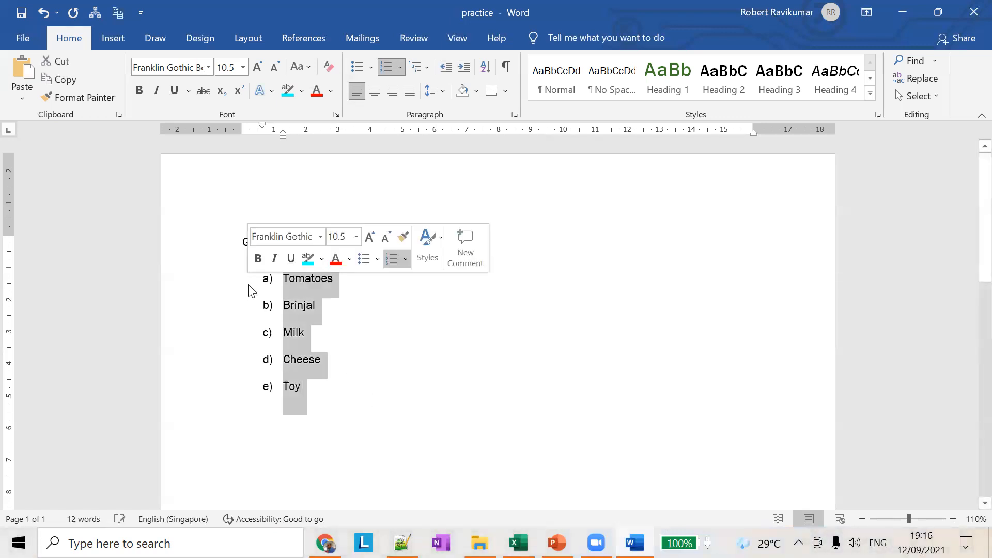
left_click(360, 67)
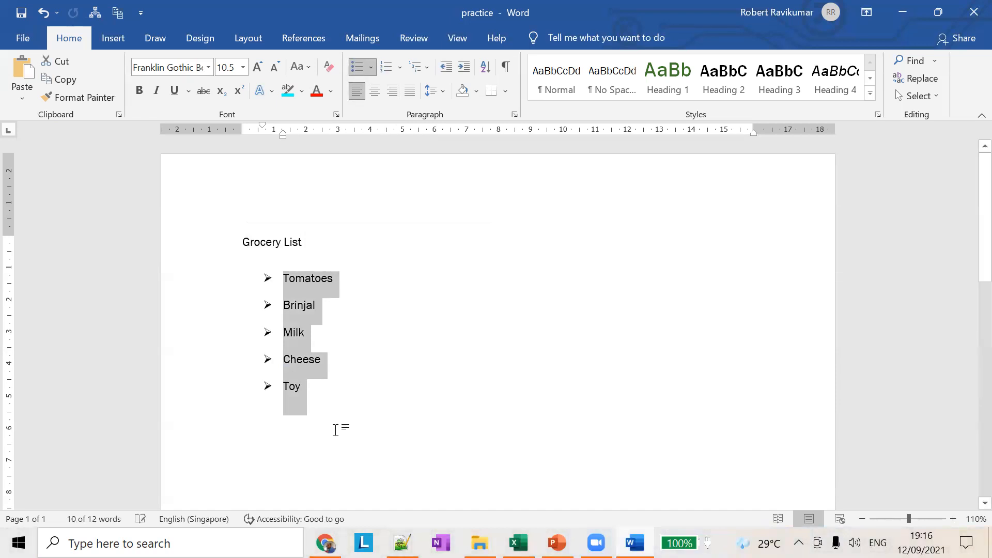
left_click(317, 387)
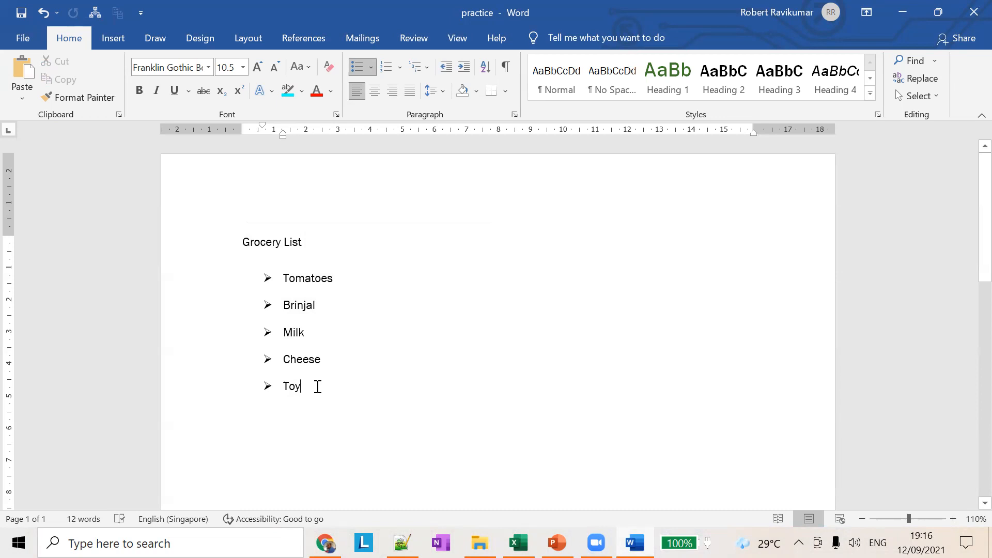
Step: Add three bulleted filler items below Toy: "kjahsdkf", "asdfasdf" and "asdfasdf"
key("Return")
type("kjahsdkf")
key("Return")
type("asdfasdf")
key("Return")
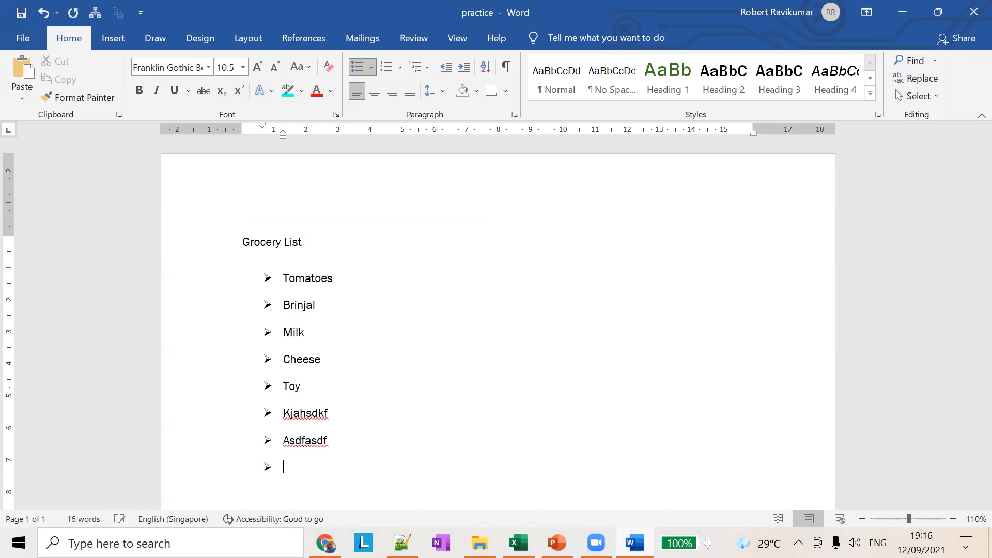
type("asdfasdf")
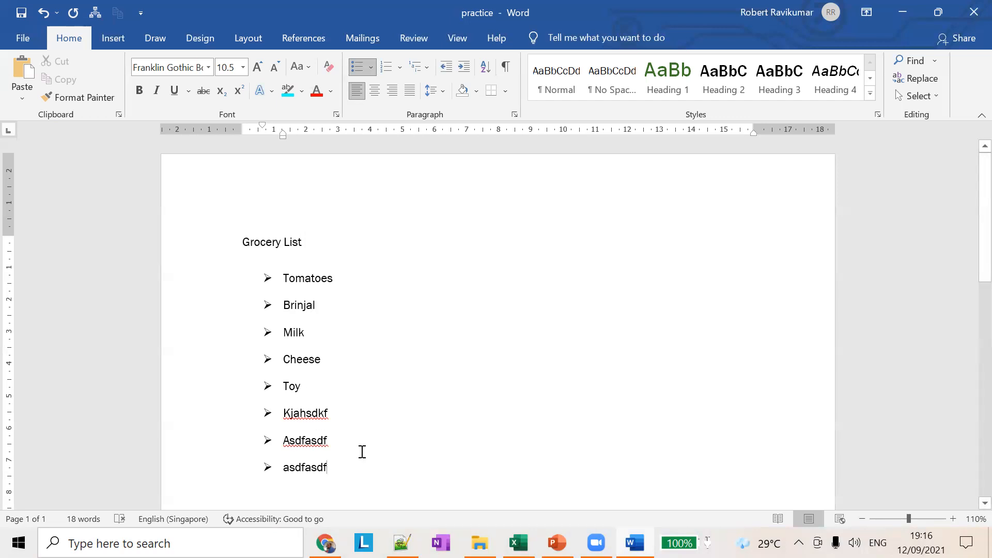
Step: Delete the three filler items and the empty line below Toy
left_click(159, 391, "shift")
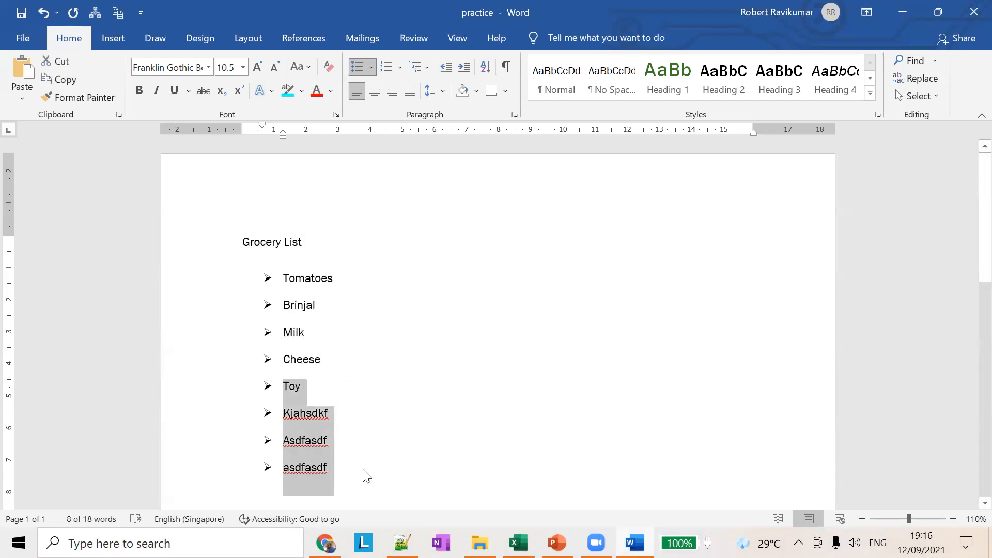
left_click_drag(339, 467, 209, 423)
key("Delete")
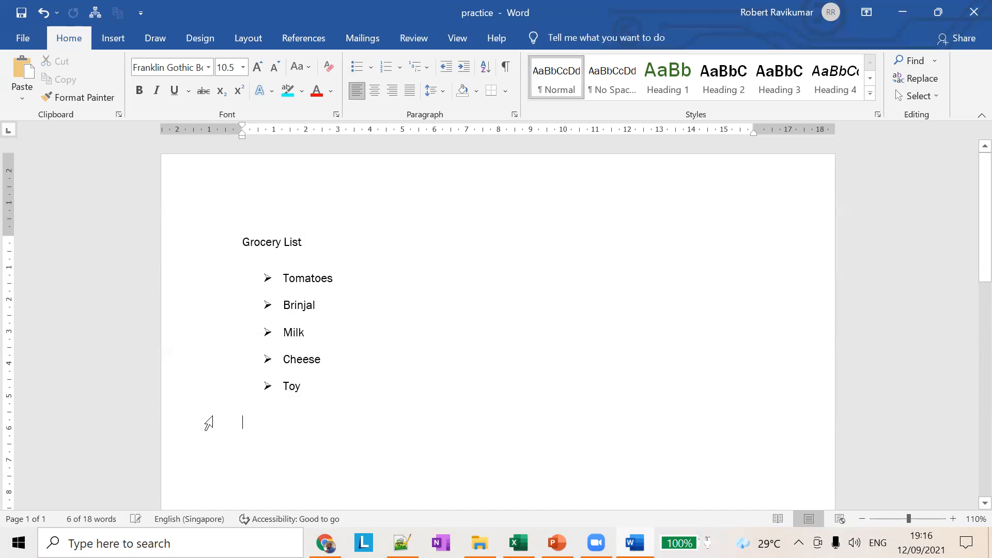
key("BackSpace")
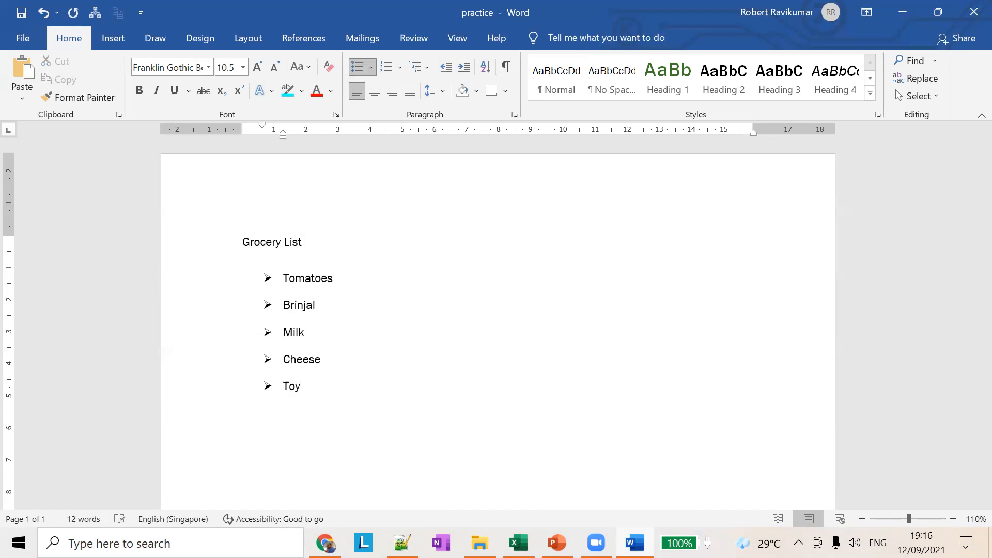
Step: Add the unbulleted sentence "Please buy the items listed above." as a new paragraph below the grocery list
key("Return")
key("BackSpace")
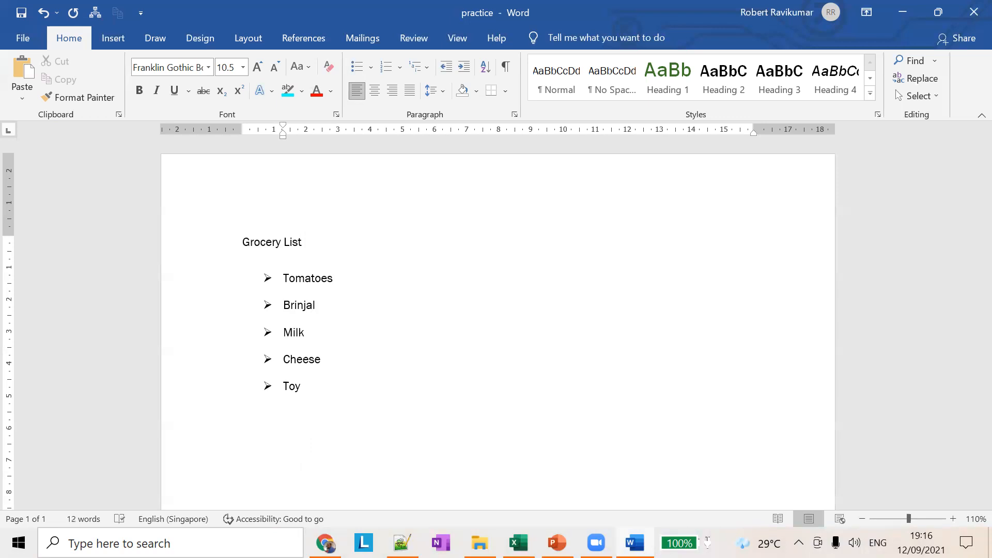
key("BackSpace")
key("BackSpace")
type("THe")
key("BackSpace")
key("BackSpace")
key("BackSpace")
type("Please")
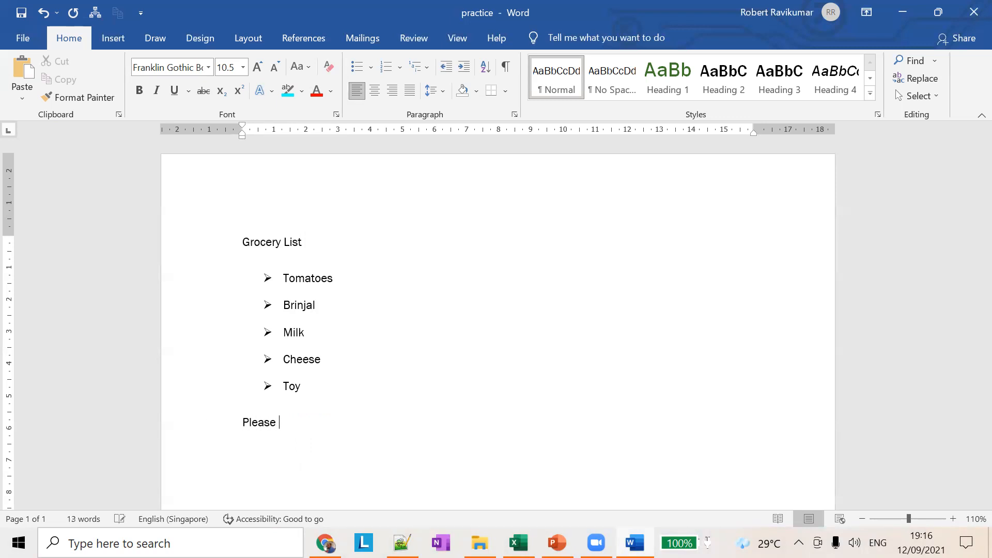
type(" buy the items listed aboves")
key("BackSpace")
type(".")
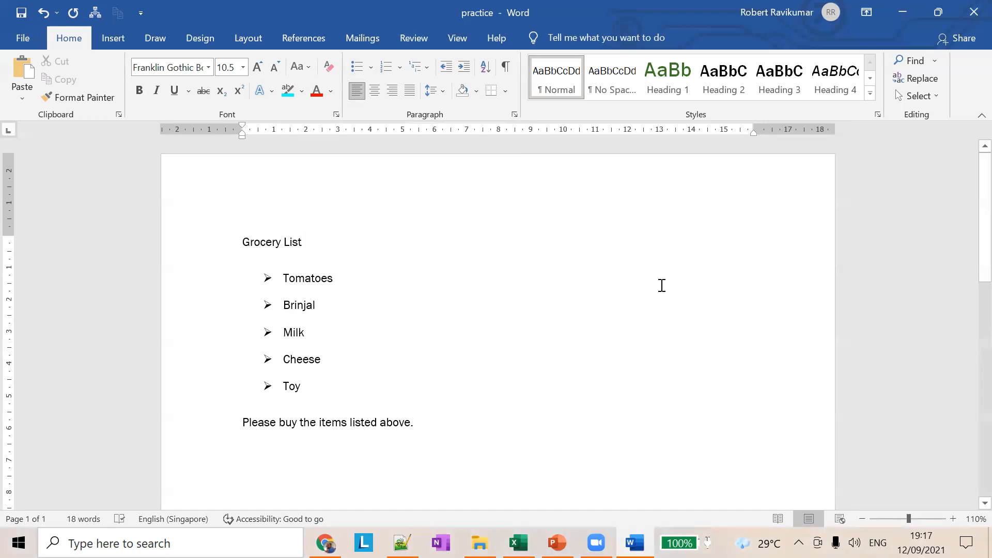
Step: Switch to the Word Lesson 02 presentation in PowerPoint and correct the misspelled "bulltets" on the Formatting - Paragraph slide
key("alt+Tab")
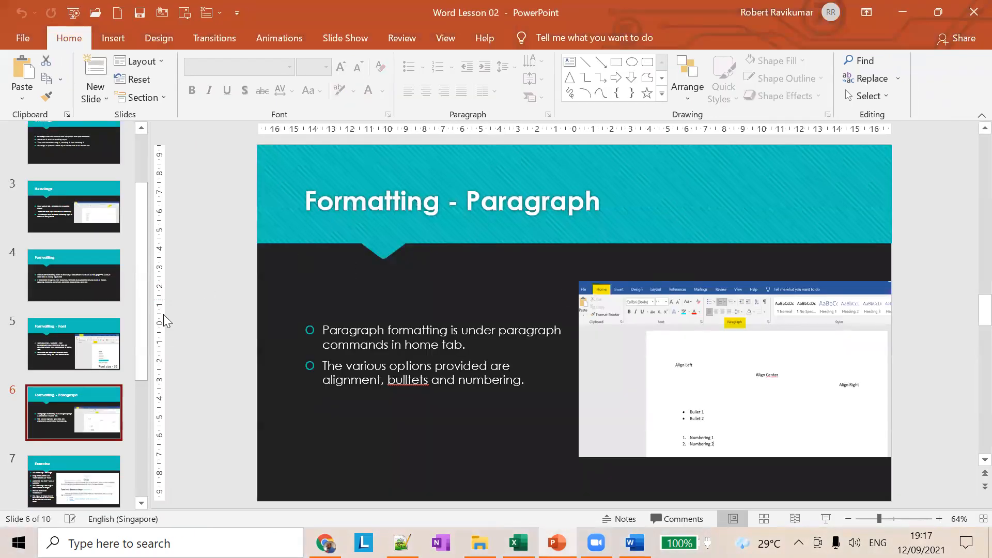
scroll(104, 418, "down", 1)
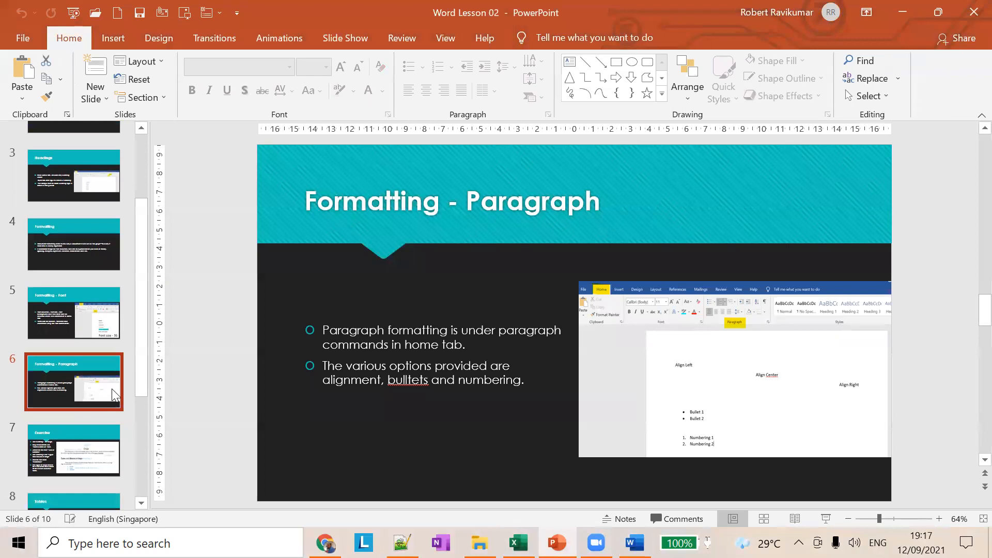
left_click(76, 446)
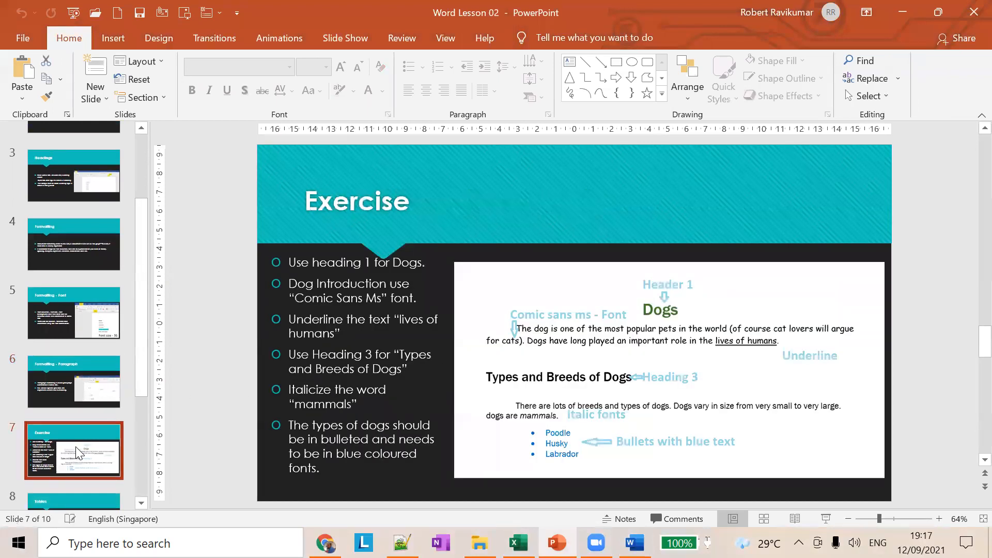
left_click(86, 380)
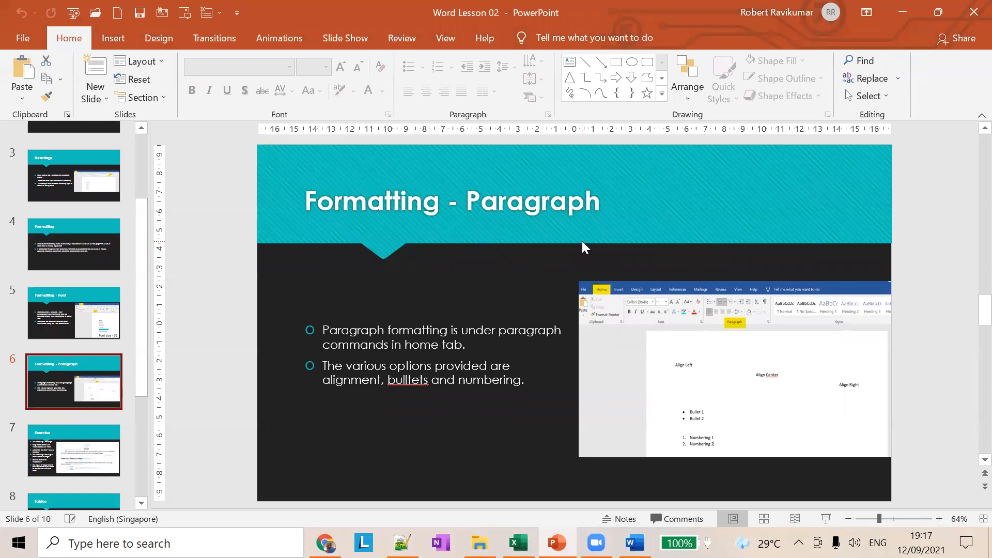
left_click(408, 382)
key("BackSpace")
Step: Present the Exercise slide full screen as a slide show
left_click(94, 437)
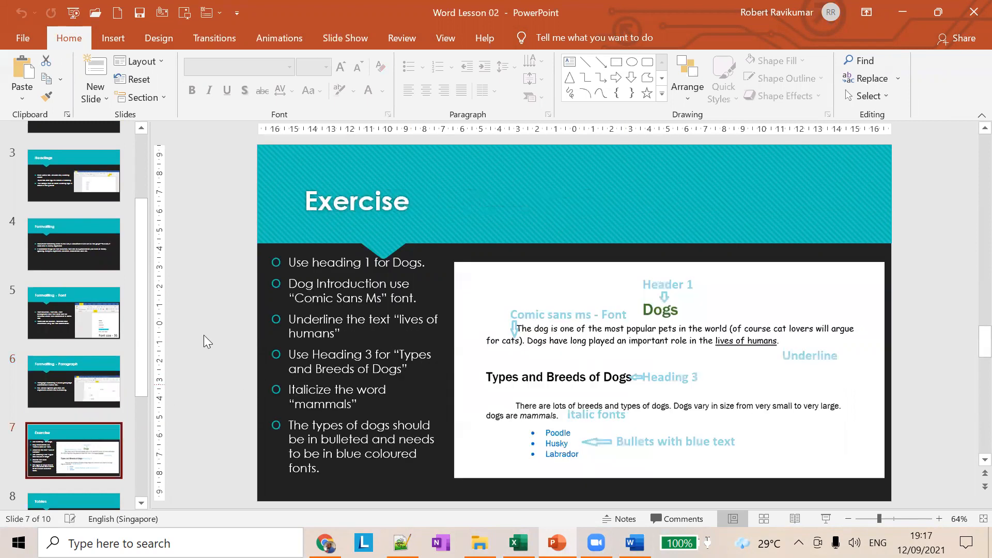
left_click(826, 521)
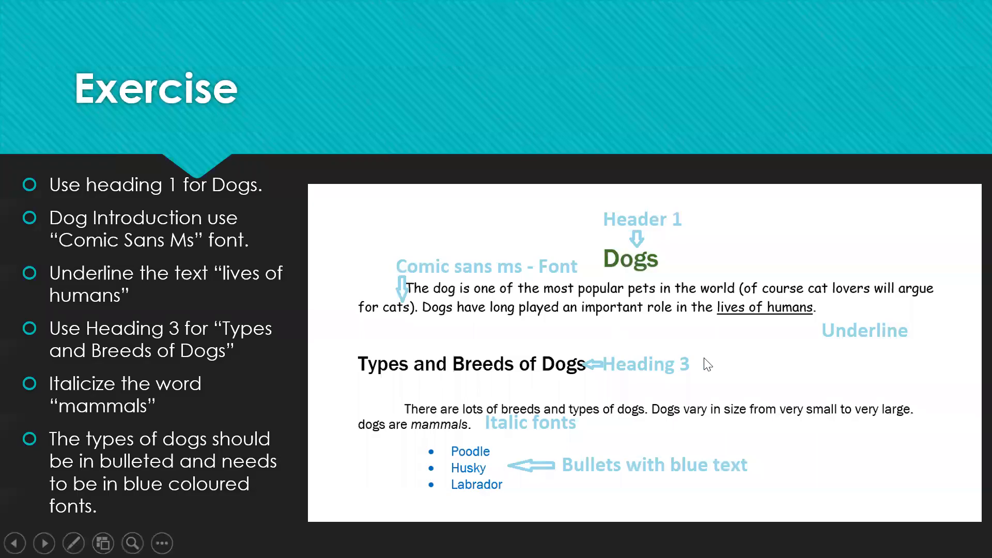
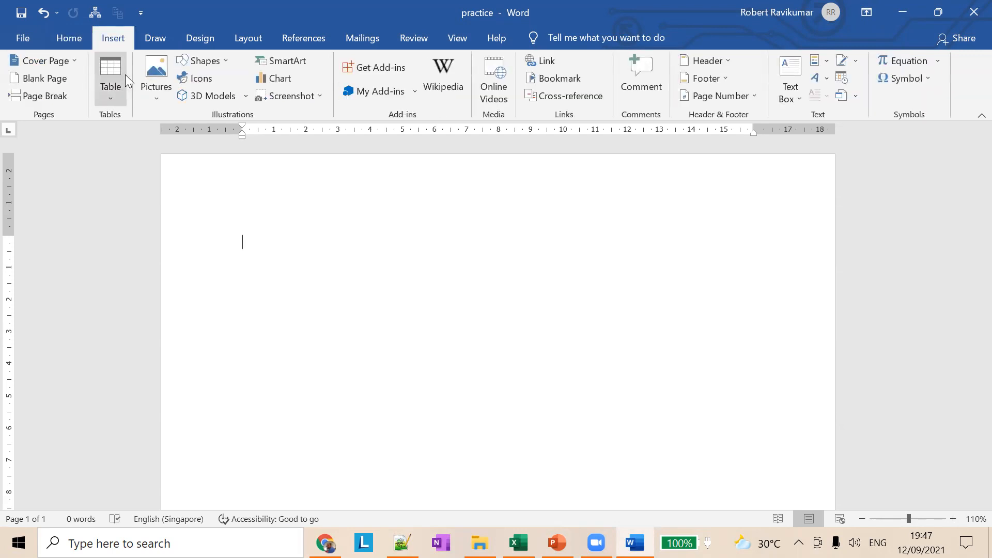
Step: Insert a table with 4 columns and 3 rows into the empty Word document
left_click(110, 97)
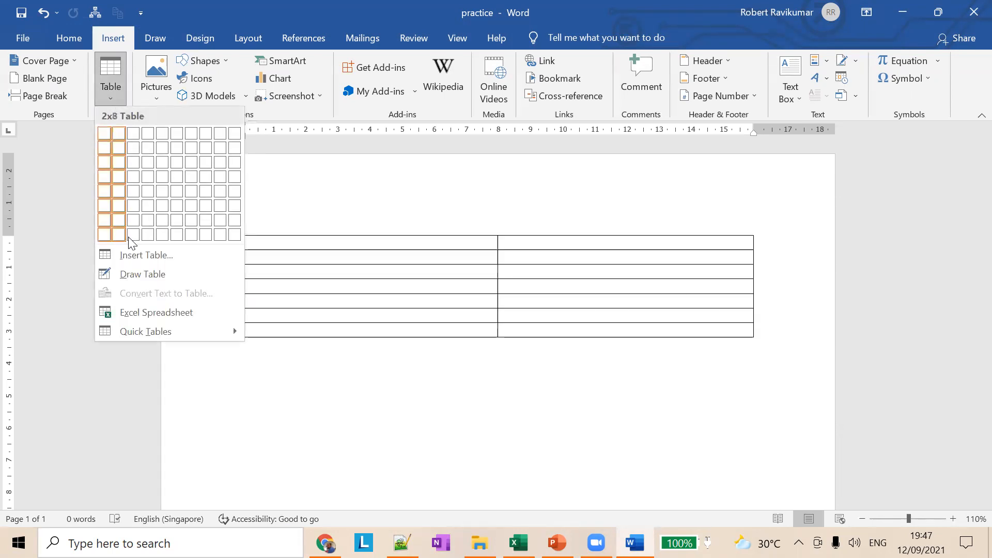
left_click(160, 255)
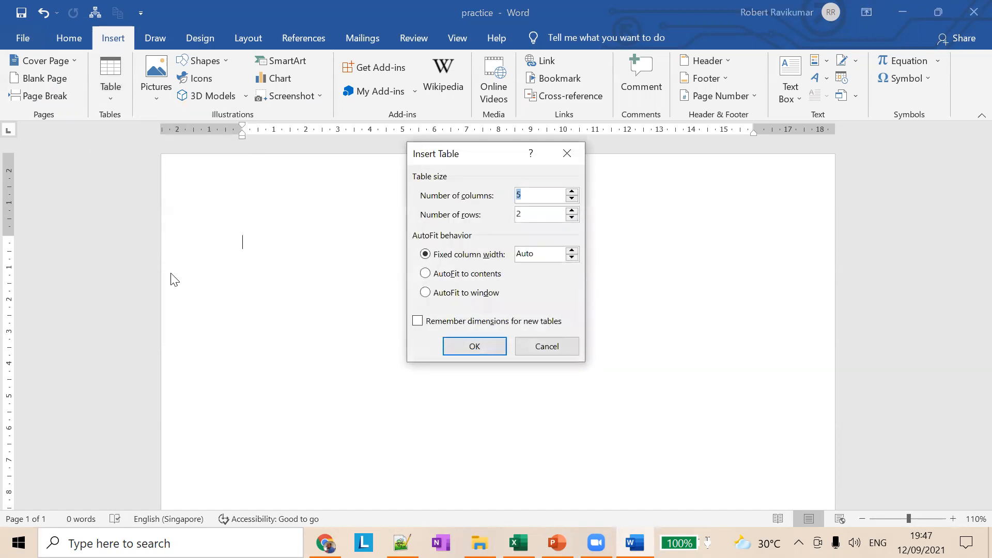
left_click_drag(482, 154, 525, 193)
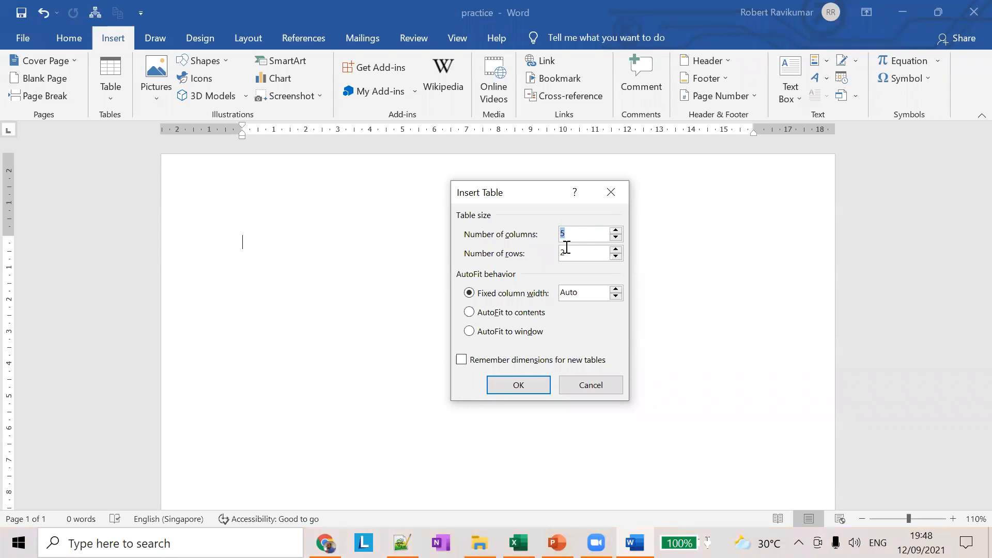
type("4")
double_click(576, 253)
type("3")
left_click(523, 386)
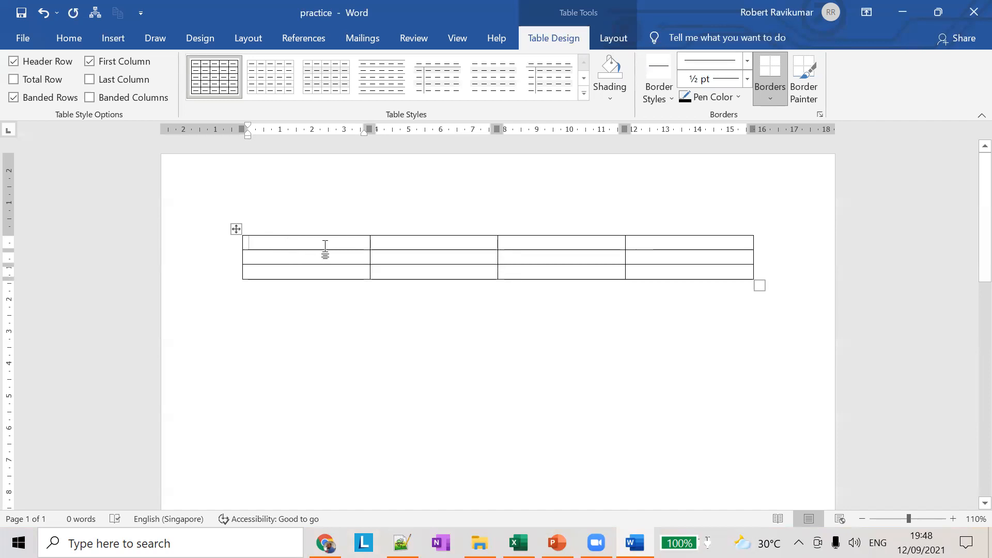
Step: Undo the trial text "name" in the first table cell and set the cell's font colour to black
type("name")
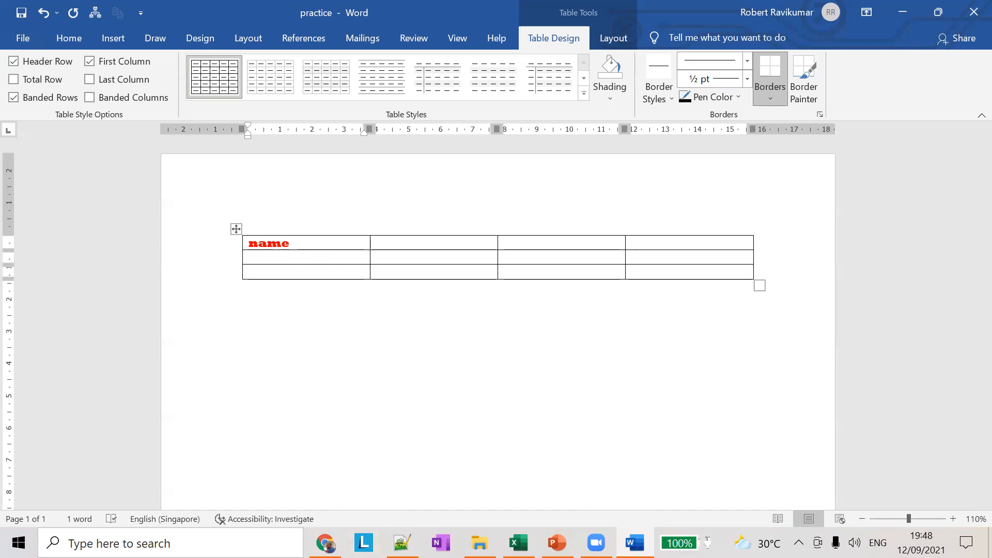
key("ctrl+z")
left_click(75, 36)
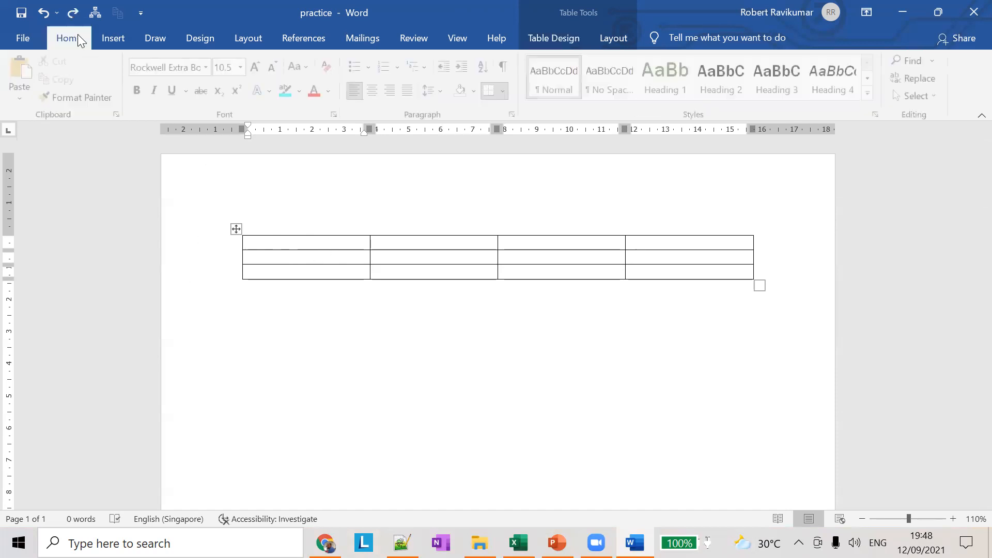
left_click(330, 91)
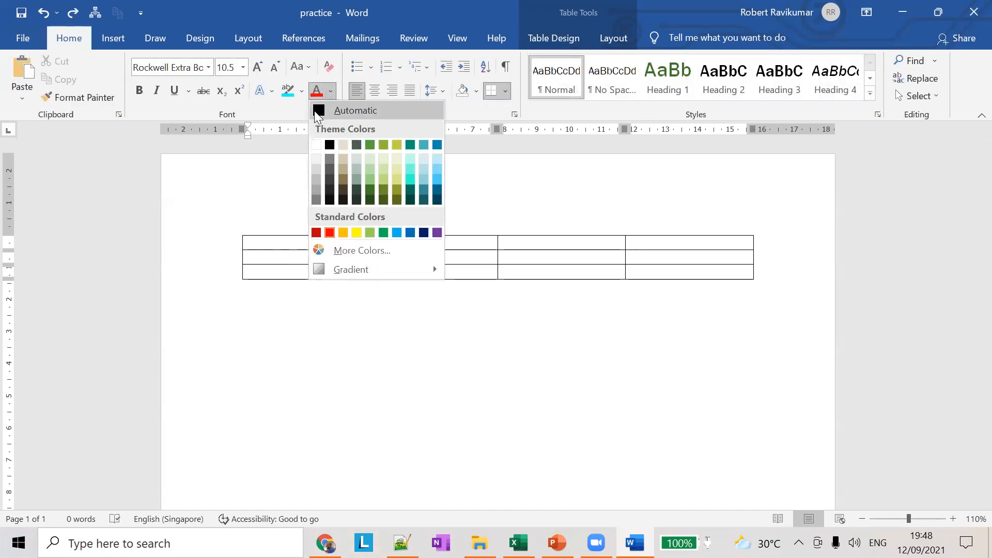
left_click(329, 145)
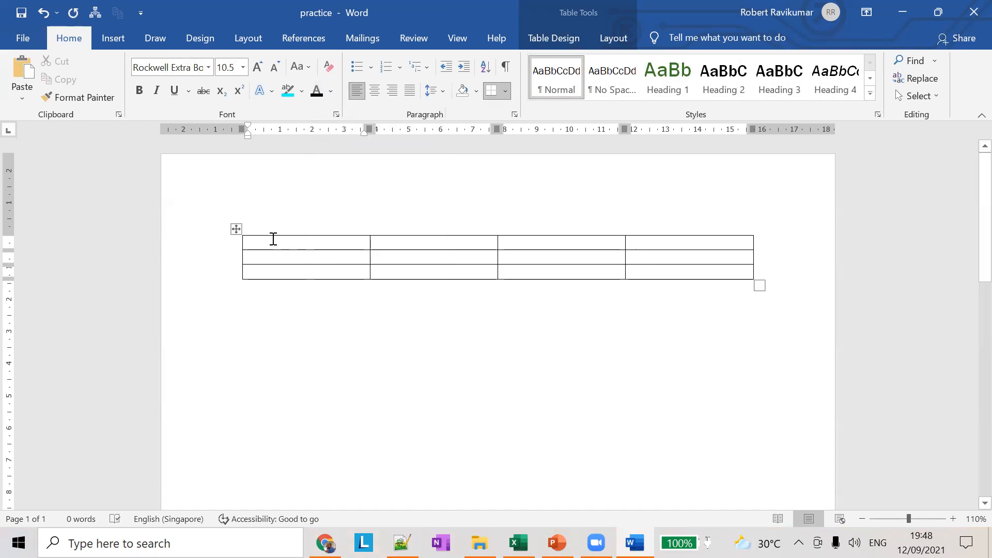
Step: Fill the table's header row with Name, Maths, Physics and Chemistry
type("Name")
key("Tab")
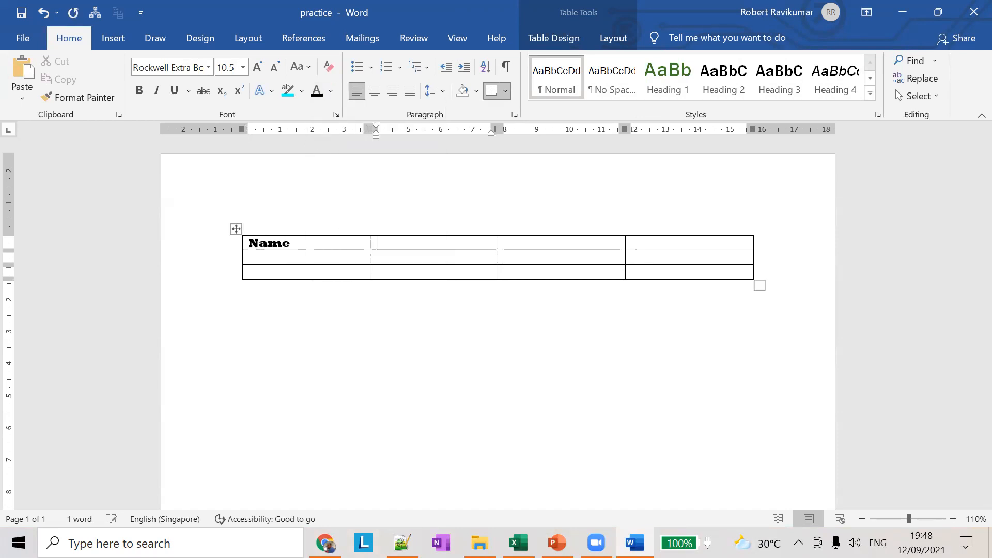
type("maths")
key("Tab")
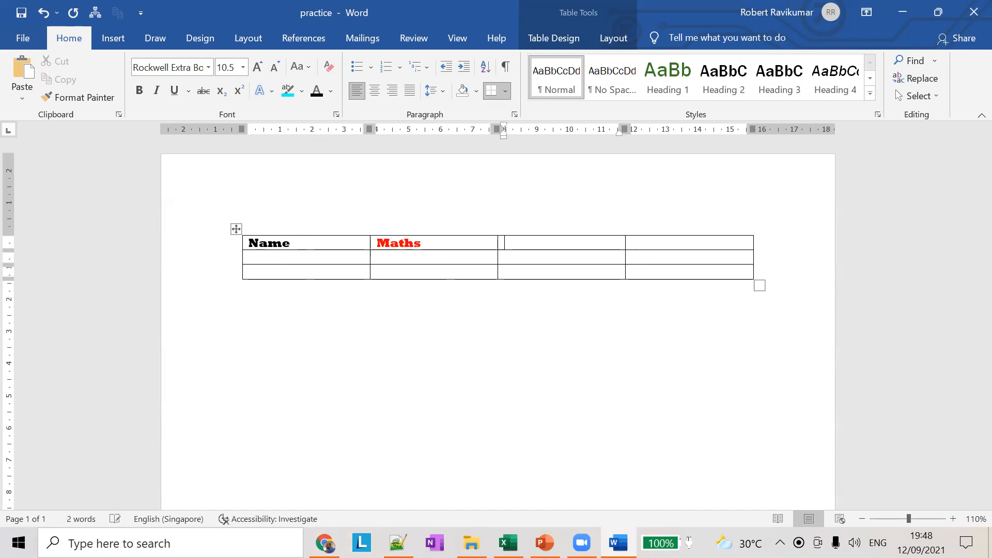
type("Physics")
key("Tab")
type("Che,")
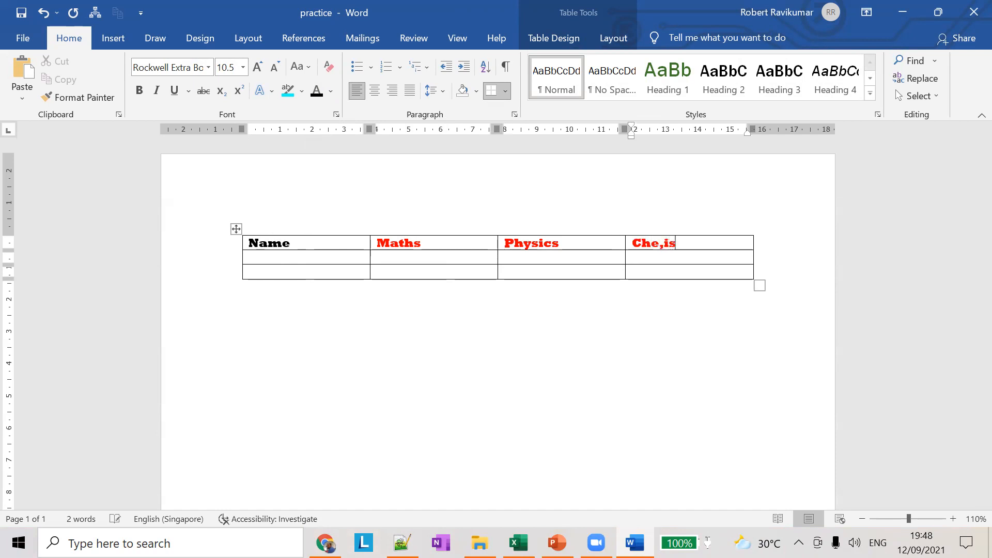
key("BackSpace")
type("mistry")
left_click(429, 272)
left_click(328, 257)
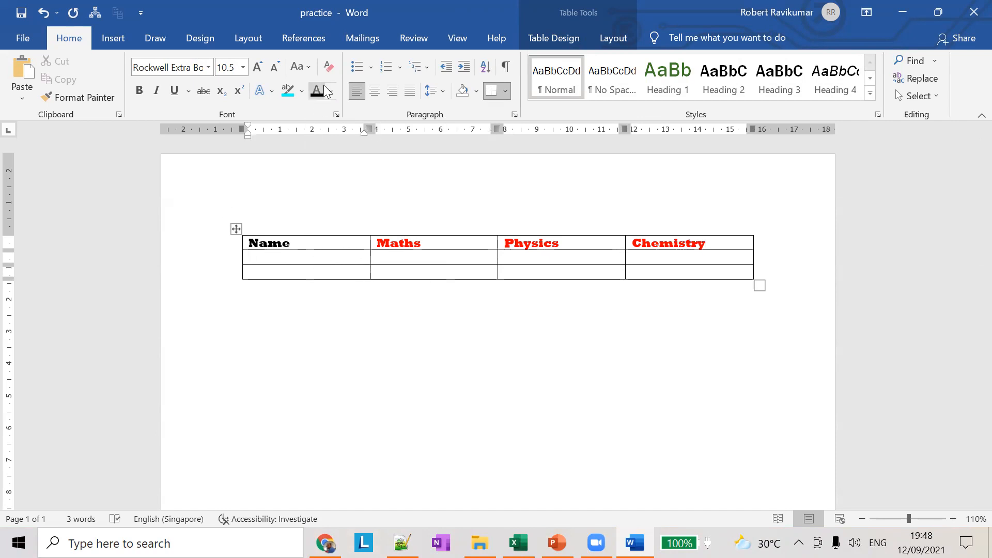
type("asdf")
key("ctrl+z")
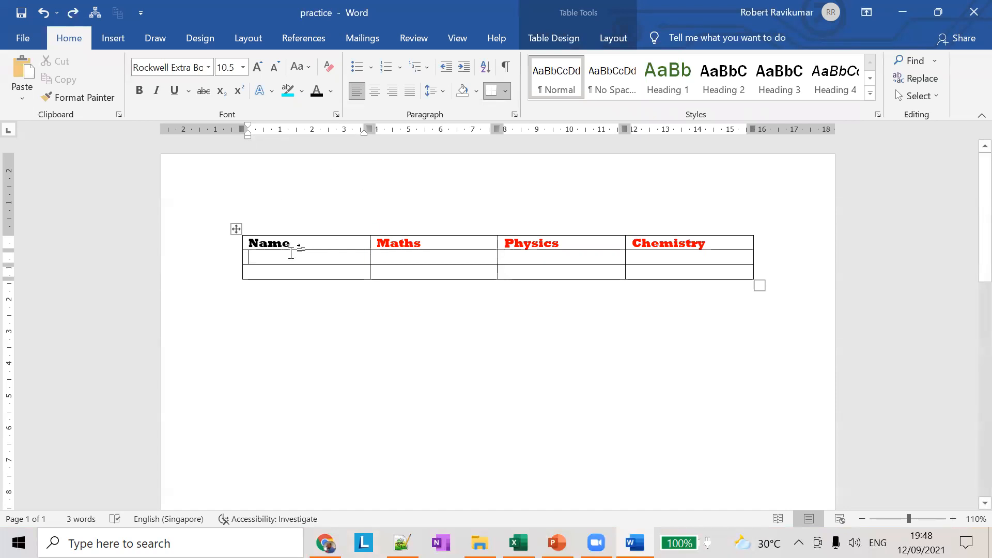
Step: Enter the filler text "adfv" in the cell below Name and make it black
type("adfv")
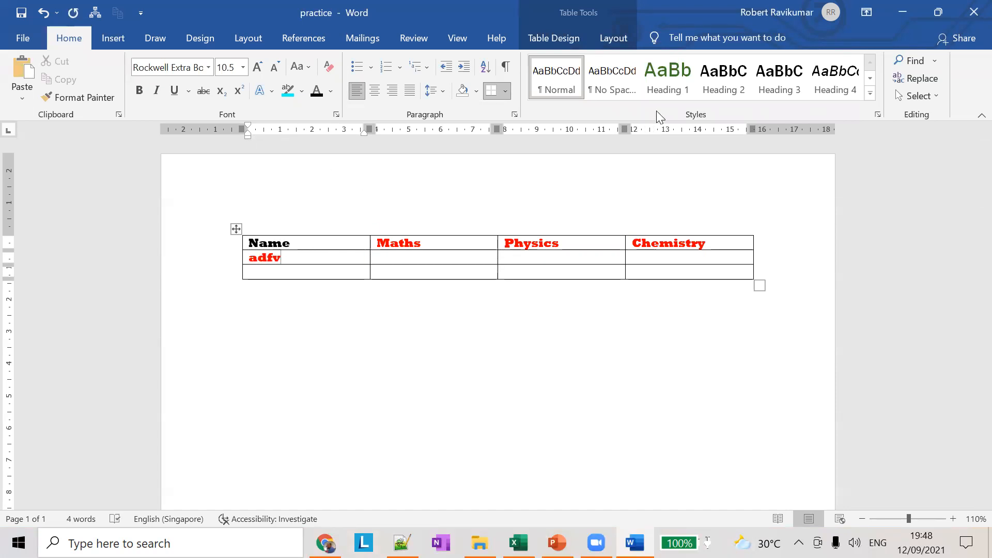
left_click(332, 91)
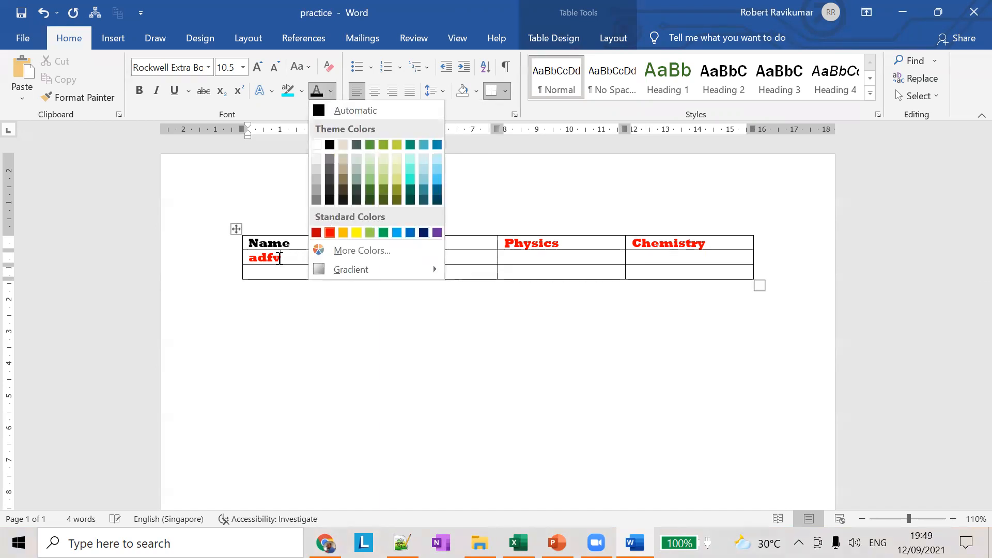
left_click(316, 234)
left_click(242, 257)
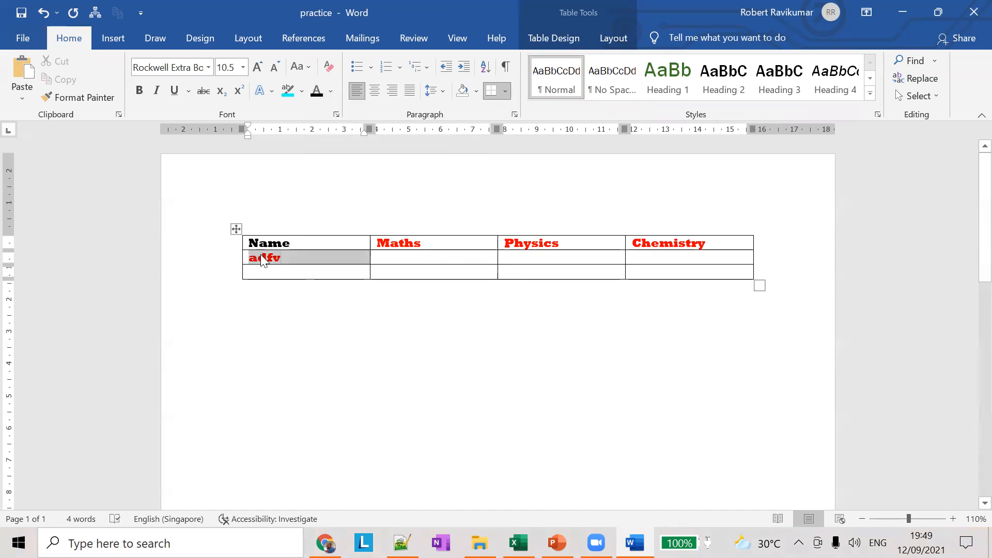
left_click(332, 91)
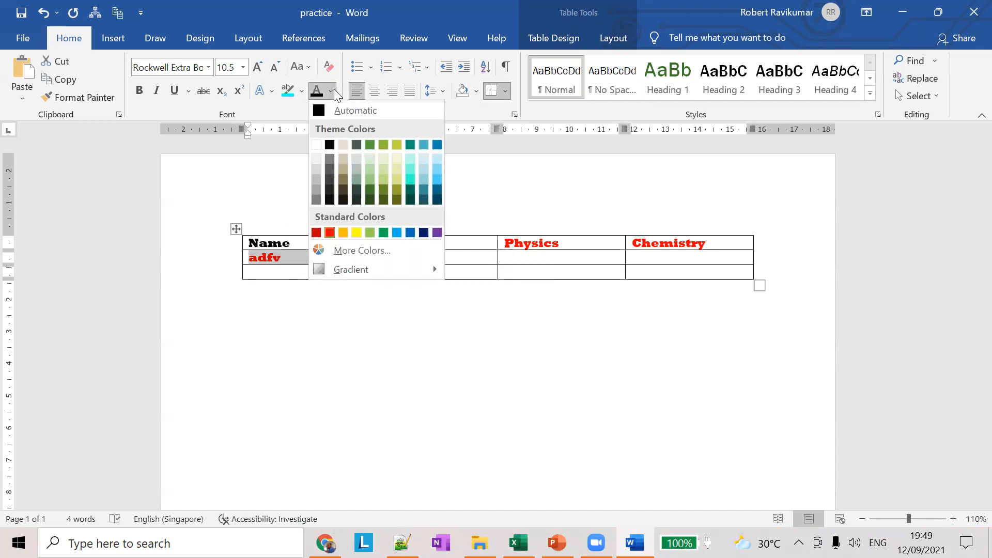
left_click(329, 144)
left_click(281, 260)
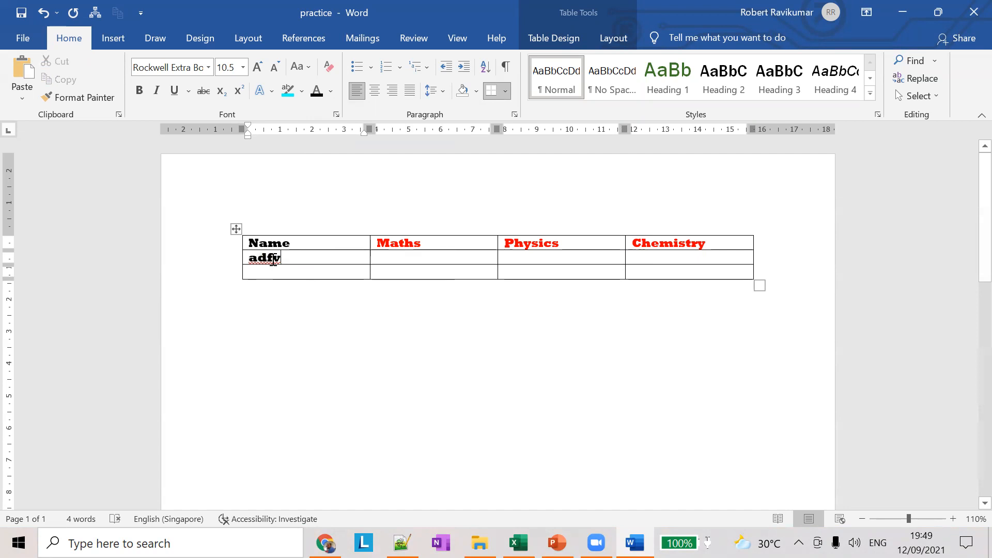
Step: Replace the filler text with the first student's name and enter the marks 45, 67 and 98 in that row
double_click(273, 258)
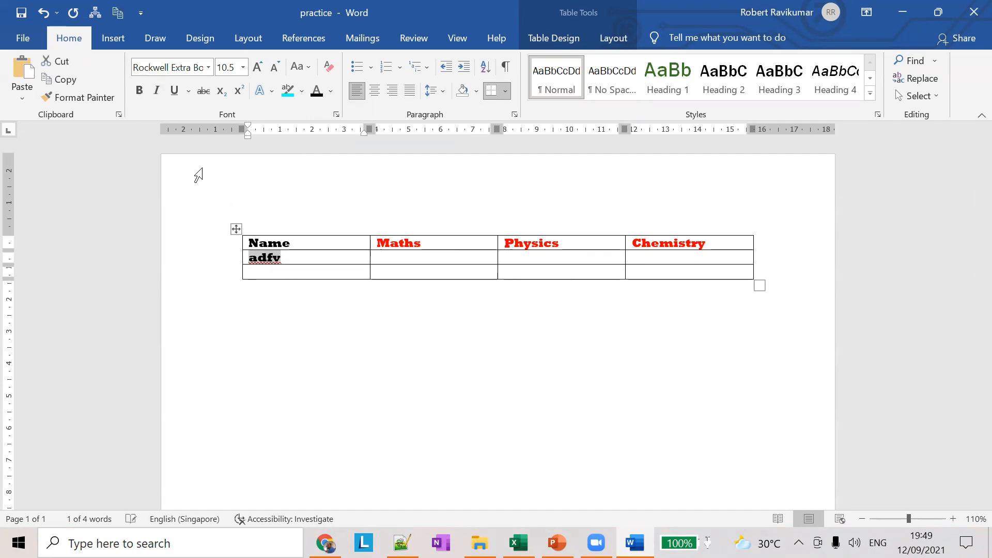
double_click(270, 261)
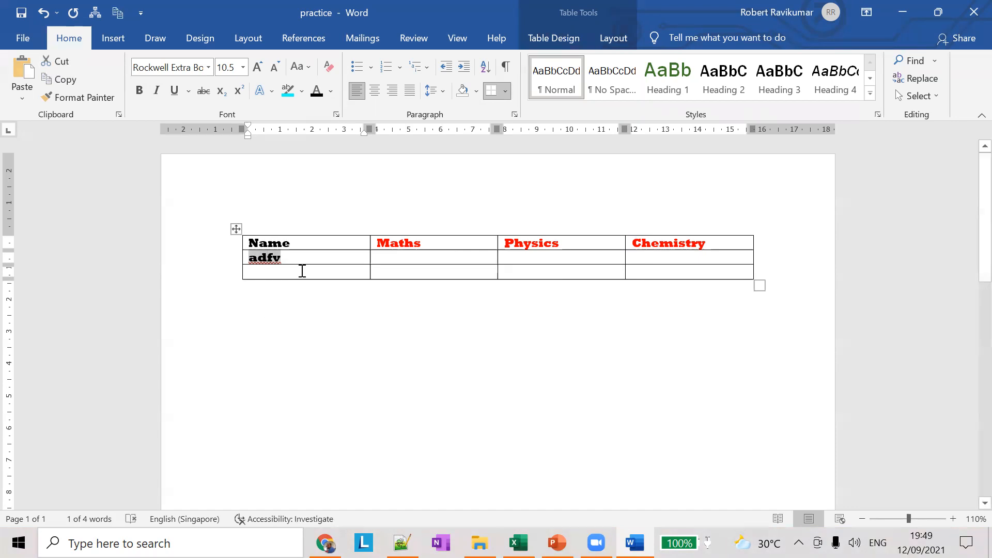
type("John")
key("Tab")
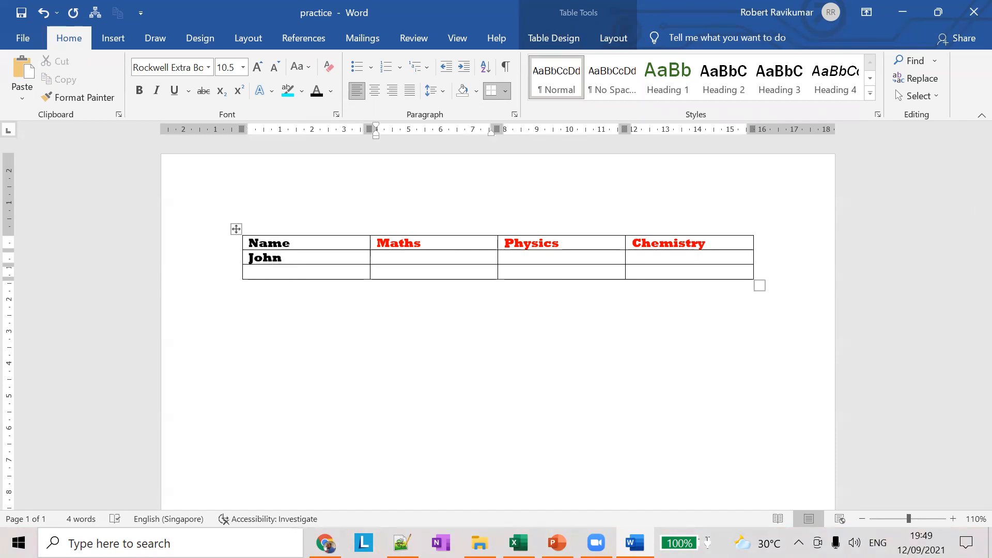
type("45")
key("Tab")
type("67")
key("Tab")
type("98")
Step: Fill the third row with the second student's name and the marks 87, 98 and 12
left_click(268, 275)
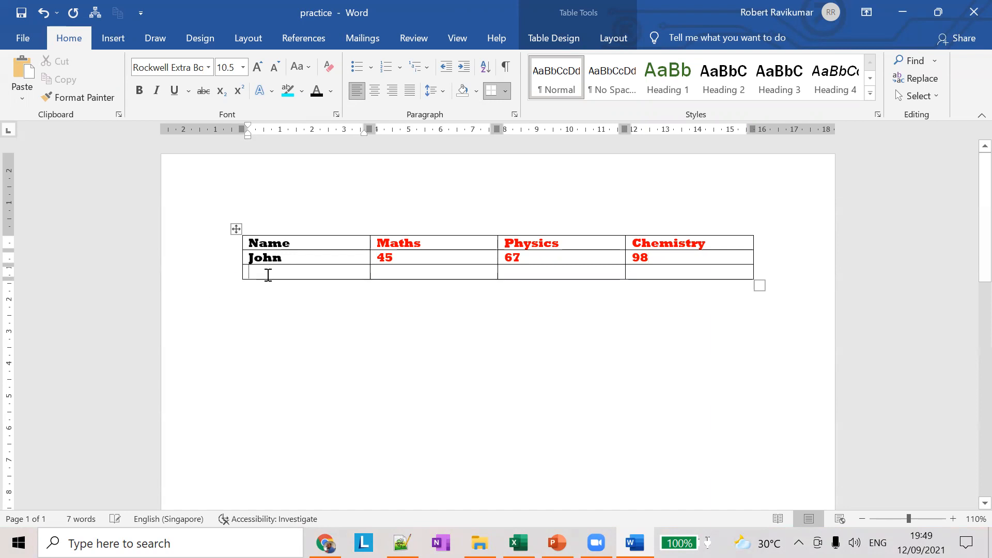
type("David")
key("Tab")
type("87")
key("Tab")
type("98")
key("Tab")
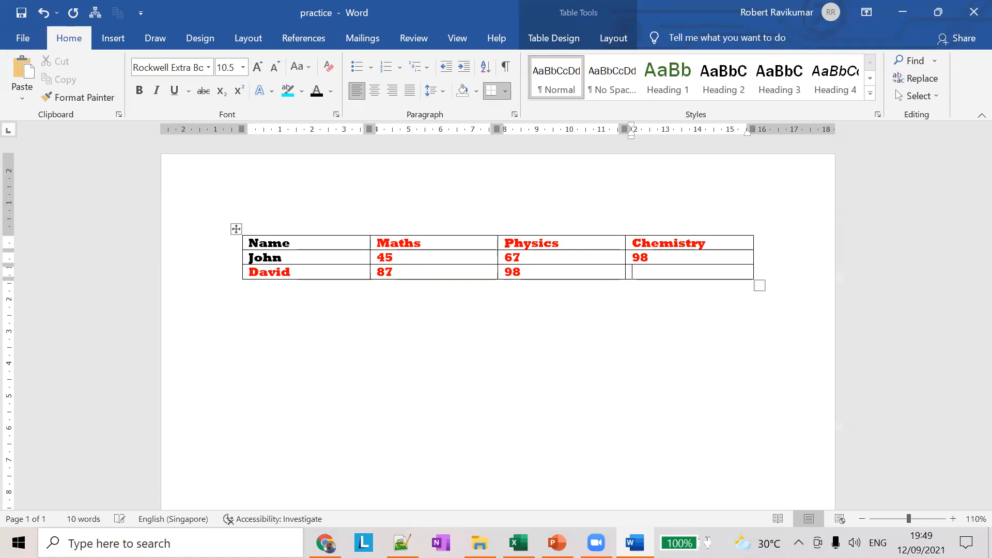
type("12")
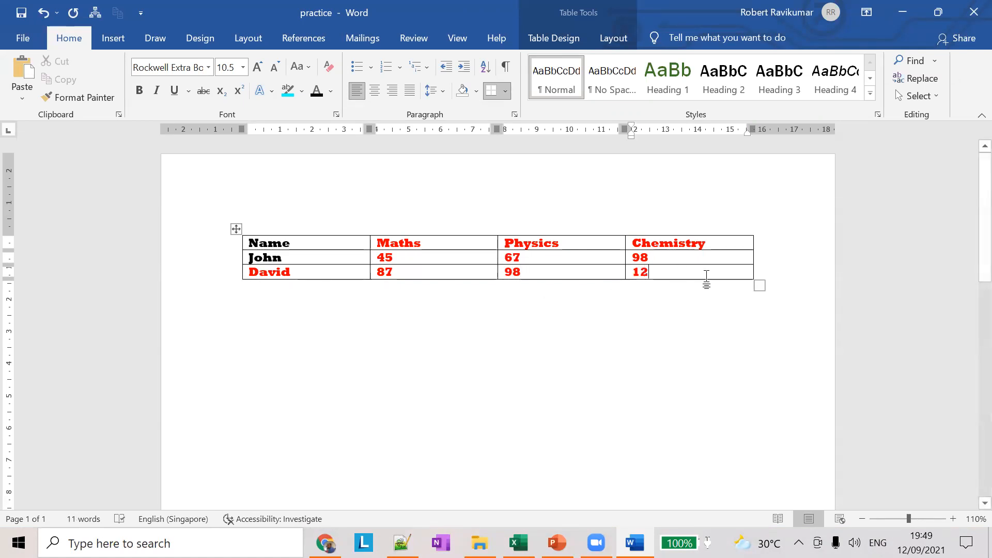
left_click(761, 270)
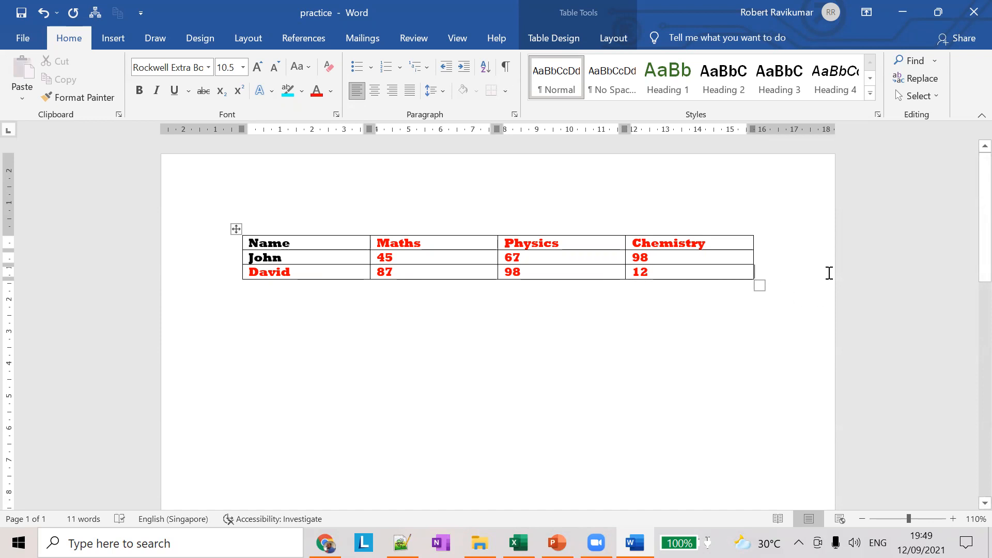
Step: Add a row for the third student with their name and the marks 67, 65 and 71
key("Return")
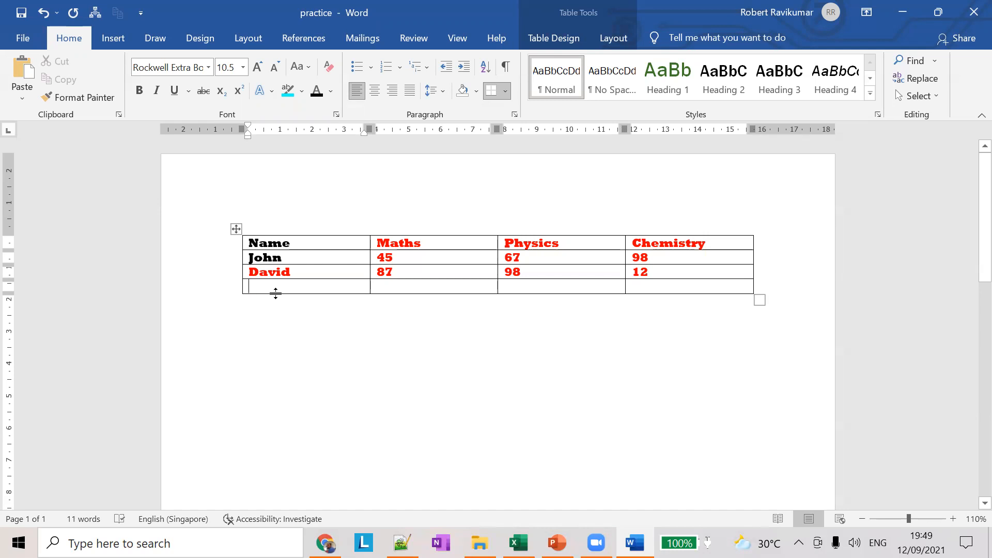
type("m")
type("M")
key("BackSpace")
key("BackSpace")
type("Muthu")
key("Tab")
type("67")
key("Tab")
type("65")
key("Tab")
type("7")
type("1")
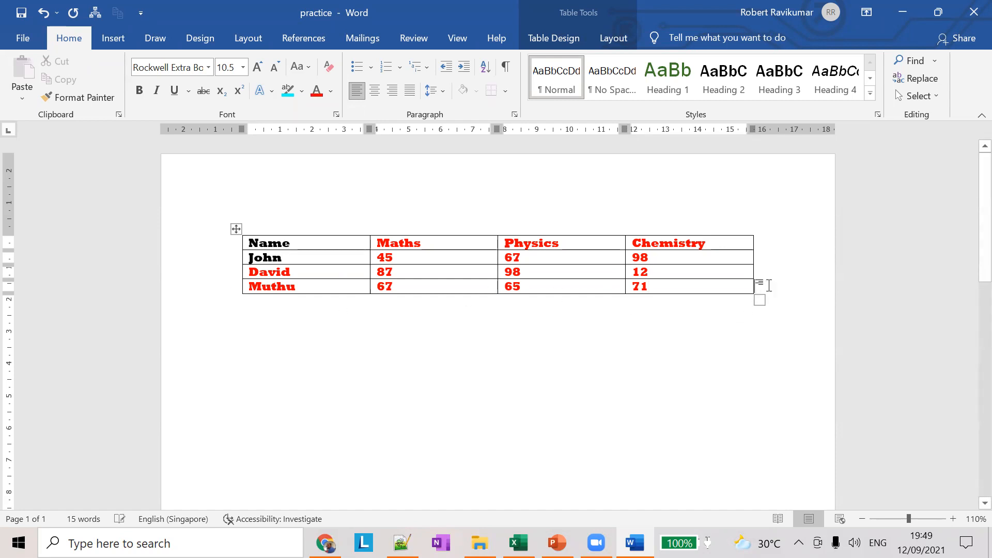
Step: Add another row with the fourth student's name and the marks 2342, 1234 and 123
key("Tab")
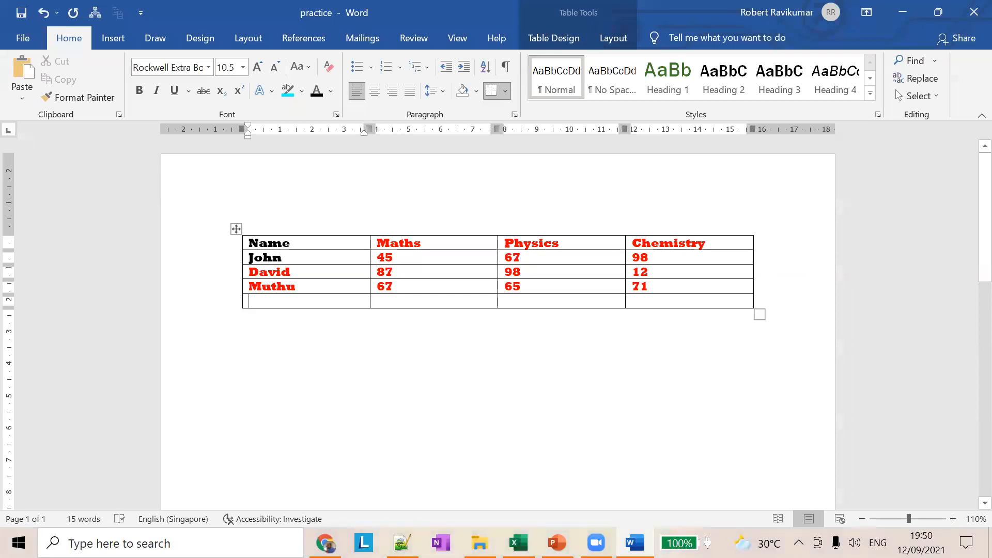
type("janice")
key("Tab")
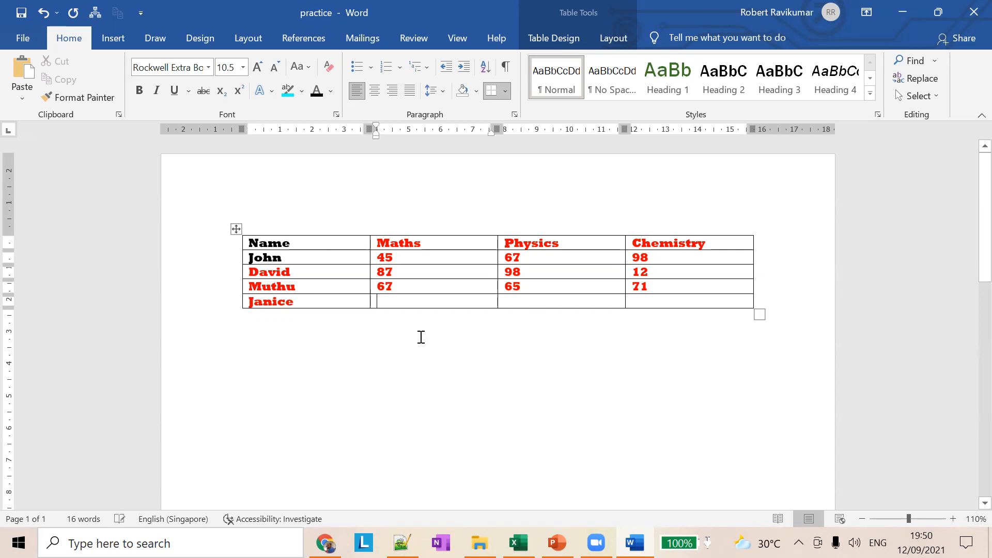
type("2342")
key("Tab")
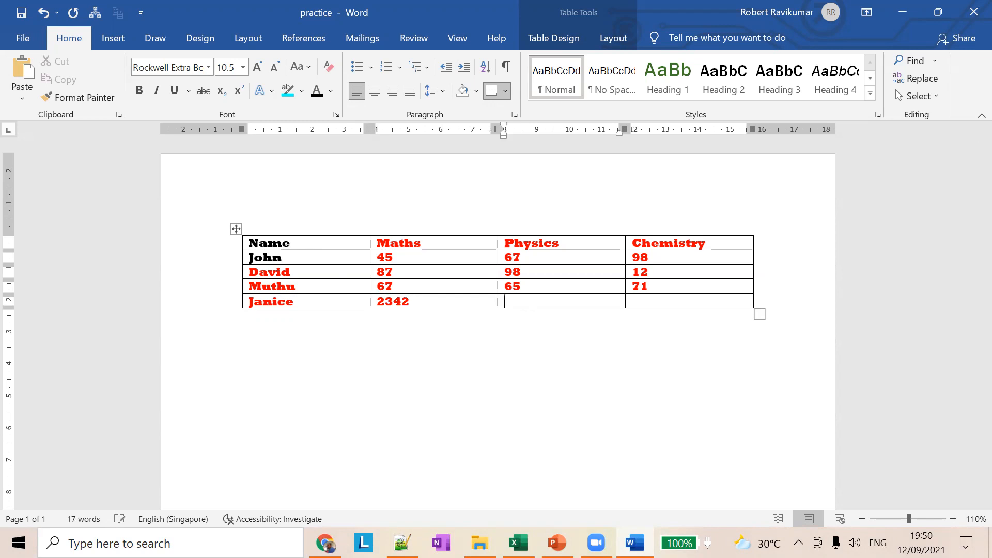
type("1234")
key("Tab")
type("123")
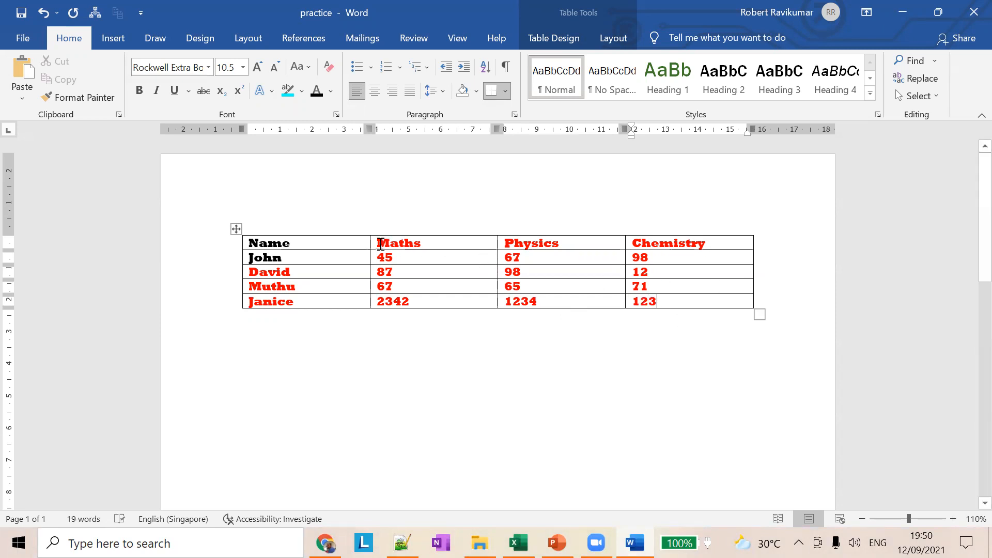
Step: Apply the Heading 1 style to the entire marks table and make all its text black
left_click(241, 245)
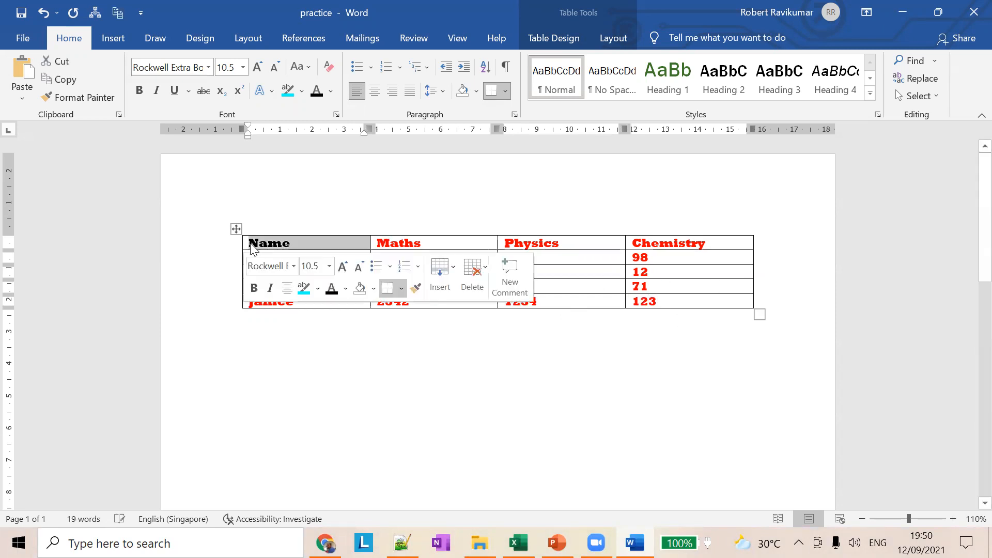
left_click(439, 230)
left_click(701, 300, "shift")
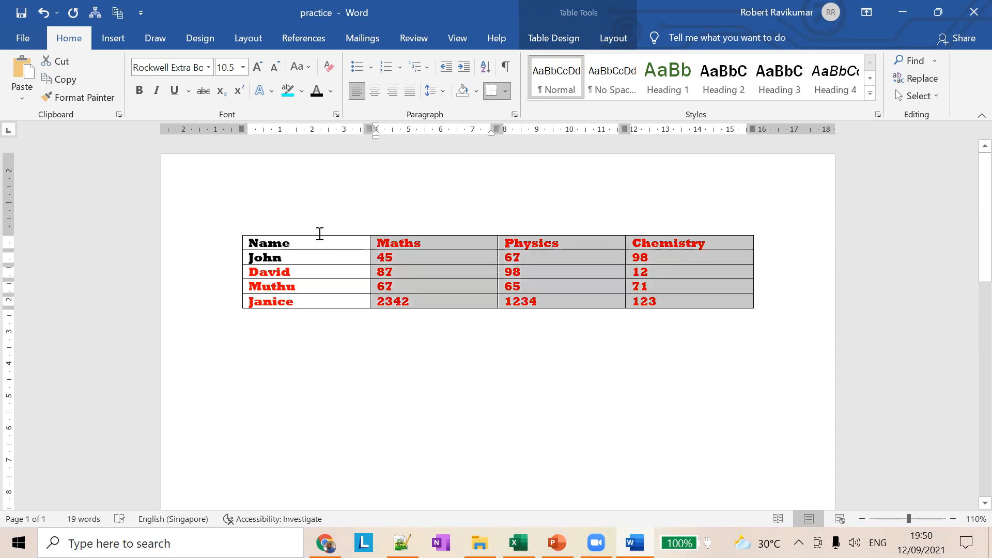
left_click(283, 228, "shift")
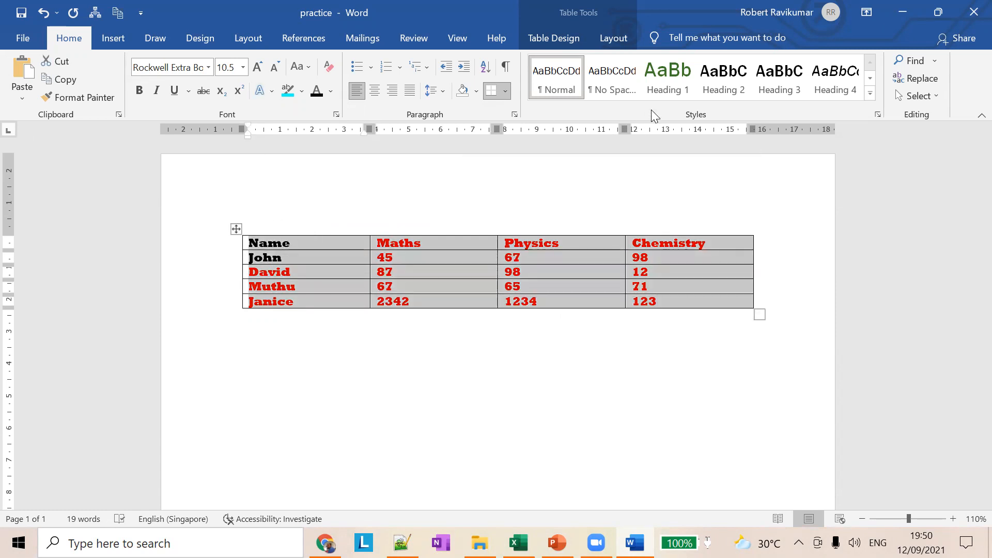
left_click(653, 96)
left_click(330, 92)
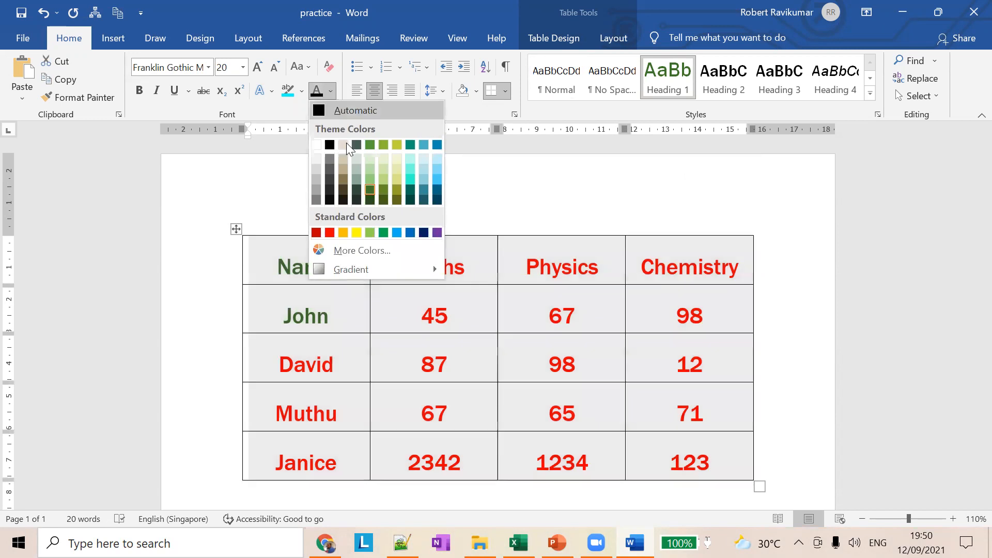
key("Escape")
left_click(517, 303)
Step: Try a green text highlight on the table's header row
scroll(694, 312, "down", 2)
scroll(594, 300, "up", 1)
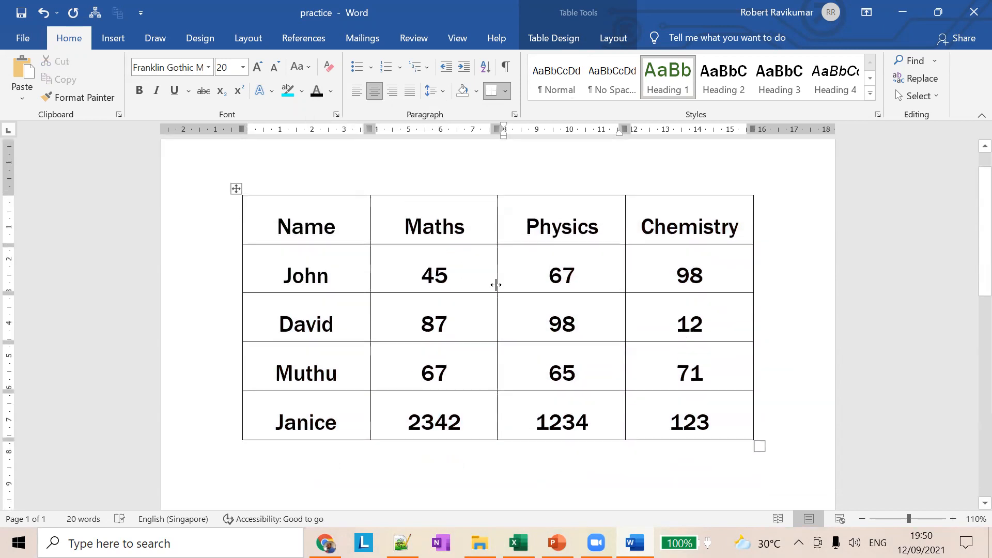
double_click(245, 221)
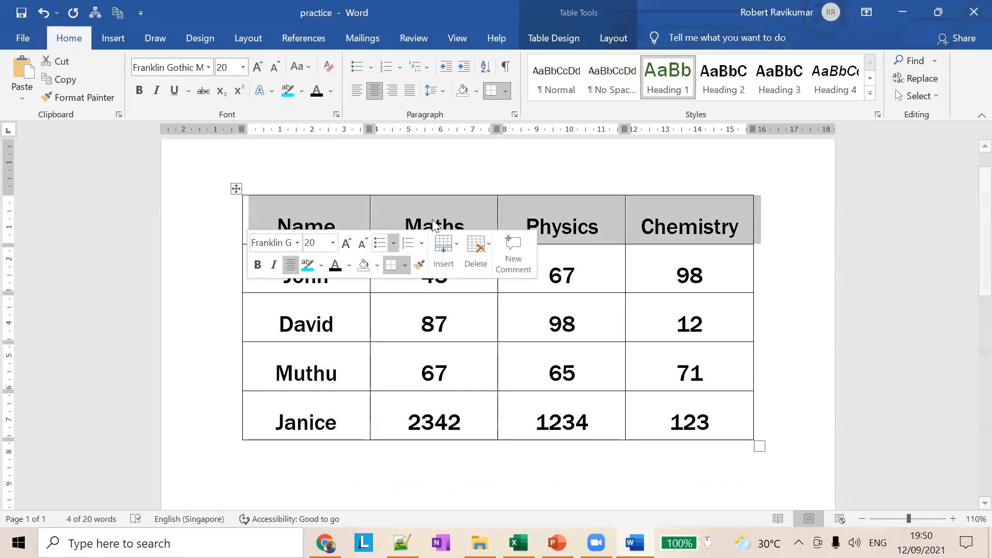
left_click(302, 92)
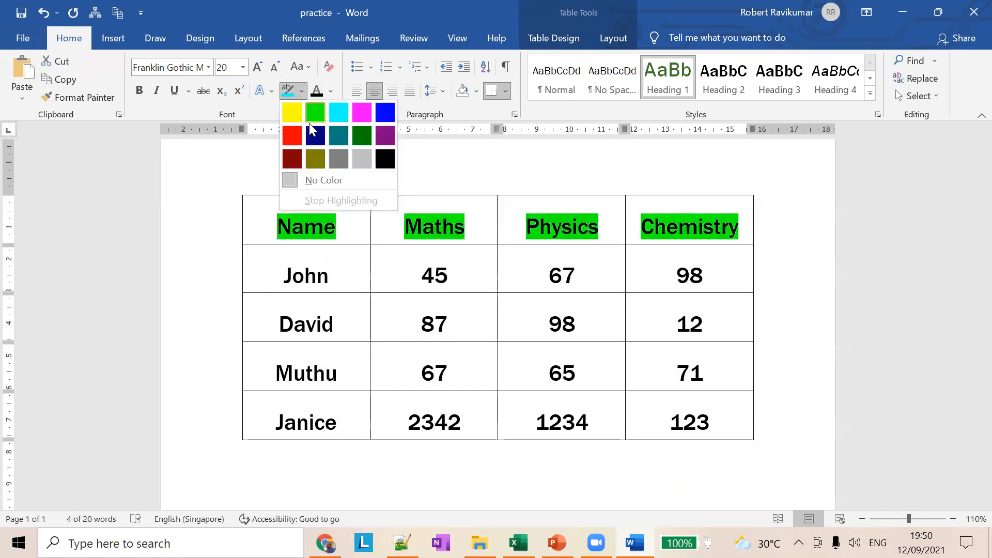
key("Escape")
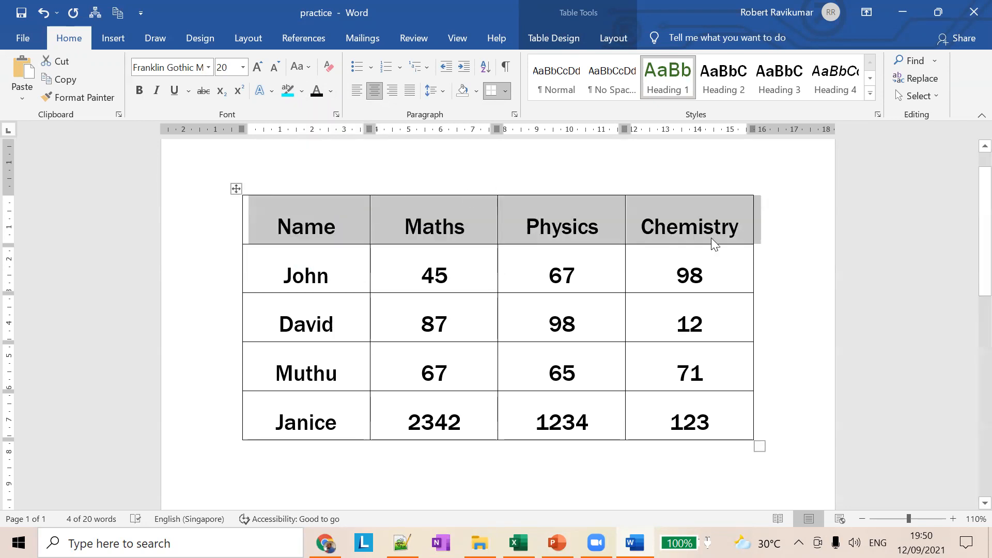
left_click(784, 230)
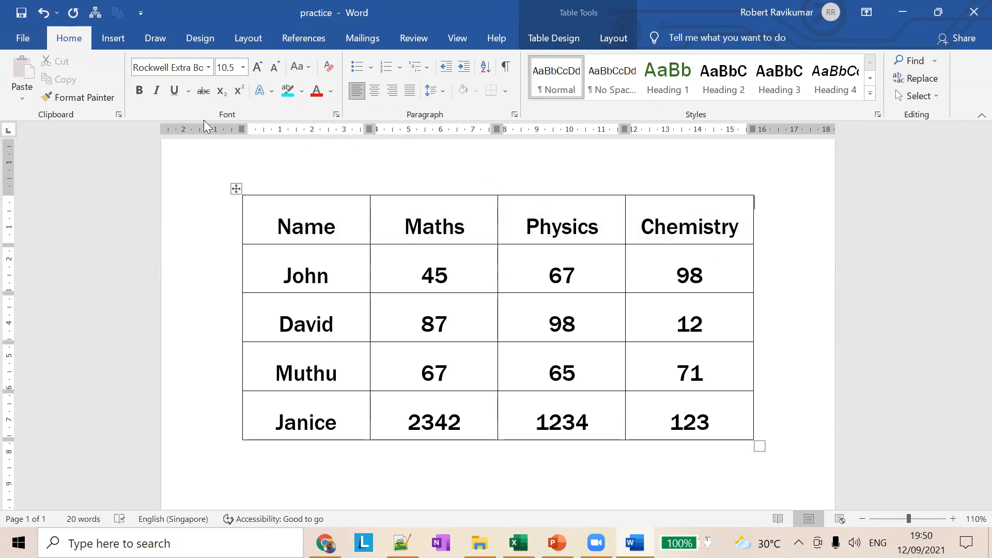
left_click(116, 38)
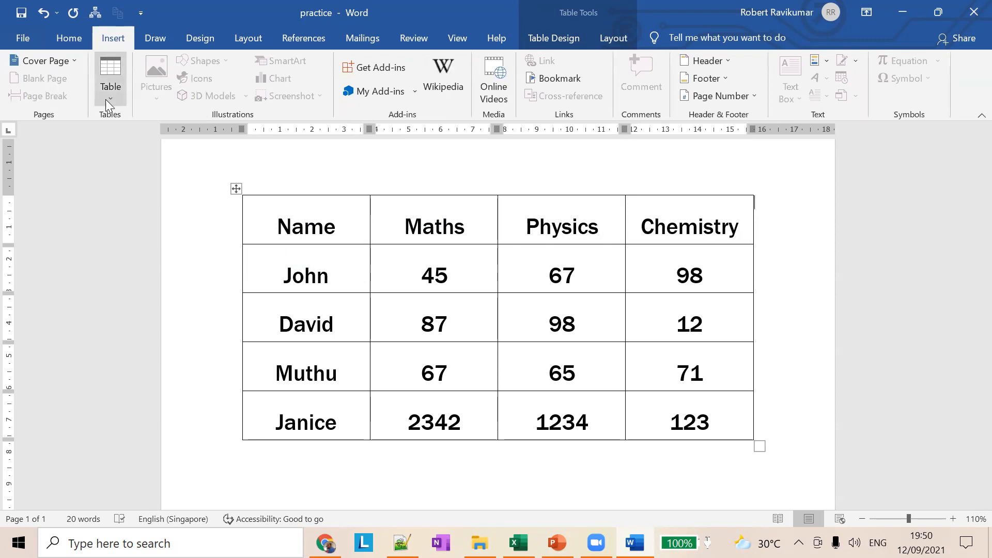
left_click(105, 99)
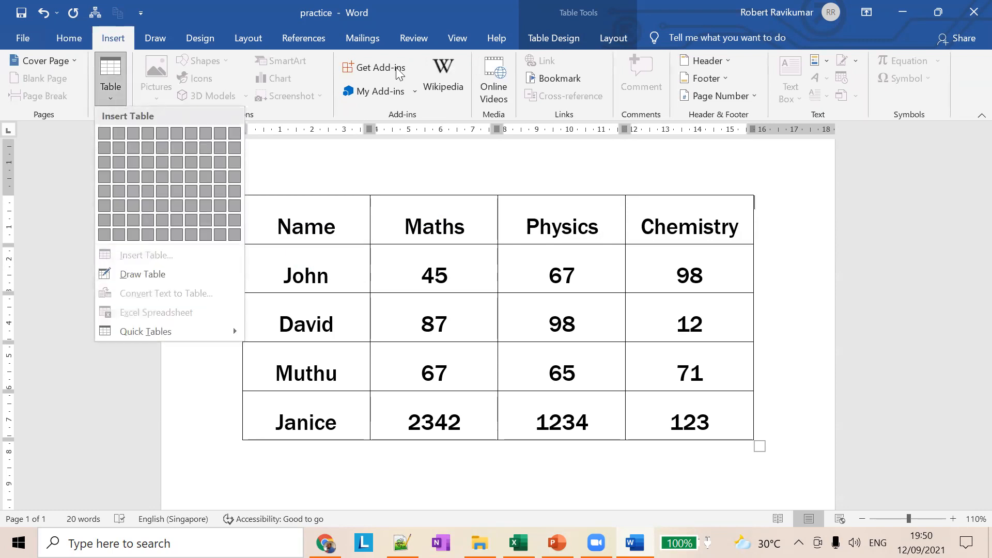
left_click(583, 221)
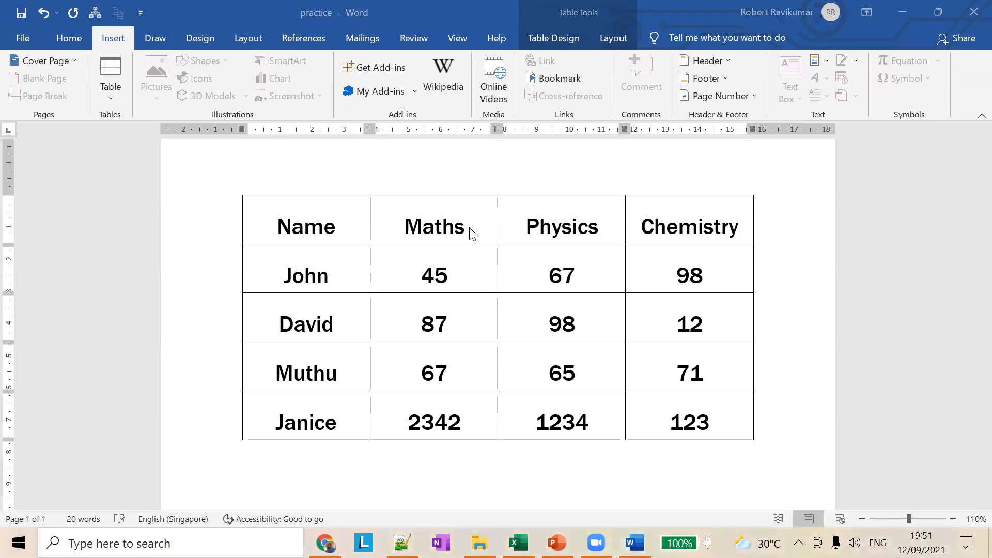
left_click(107, 97)
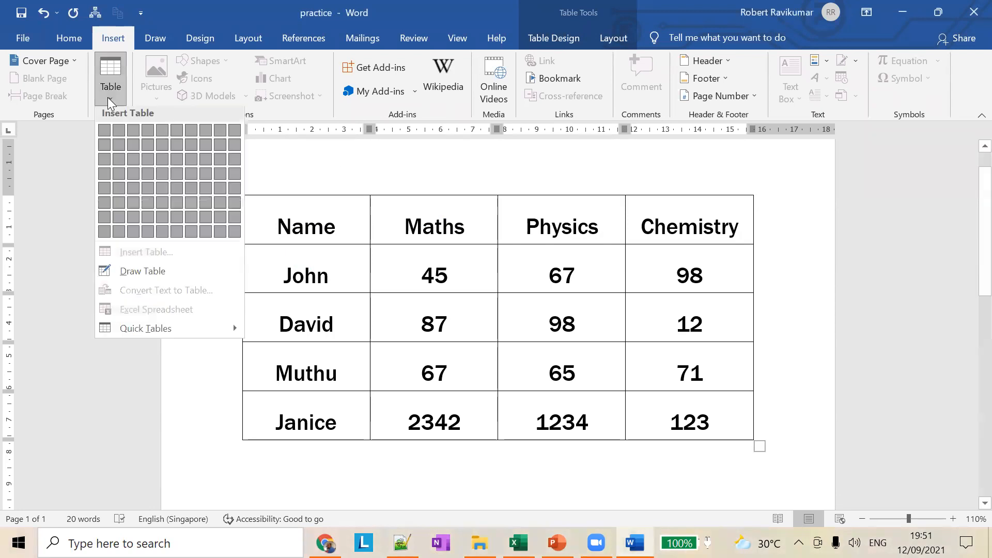
left_click(160, 276)
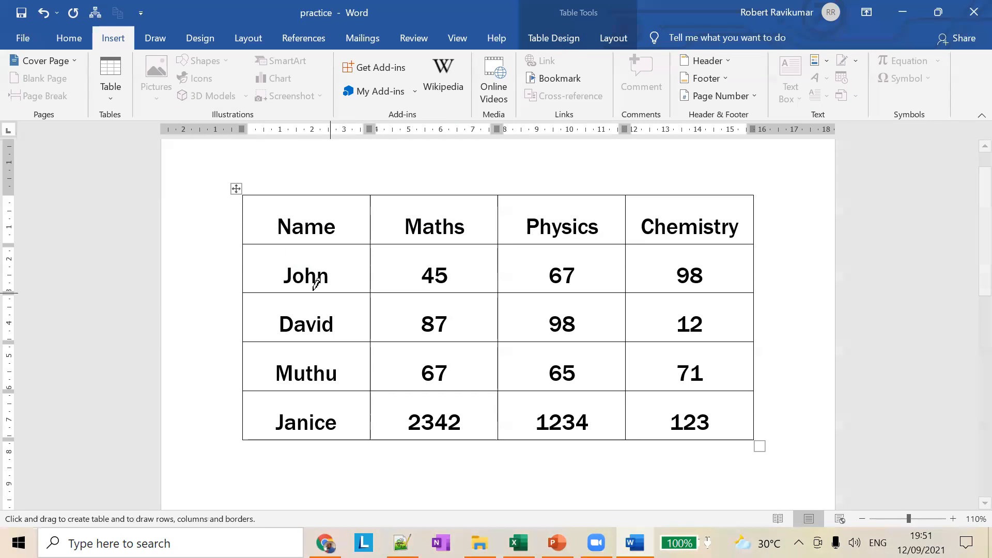
scroll(775, 274, "down", 3)
scroll(774, 285, "down", 1)
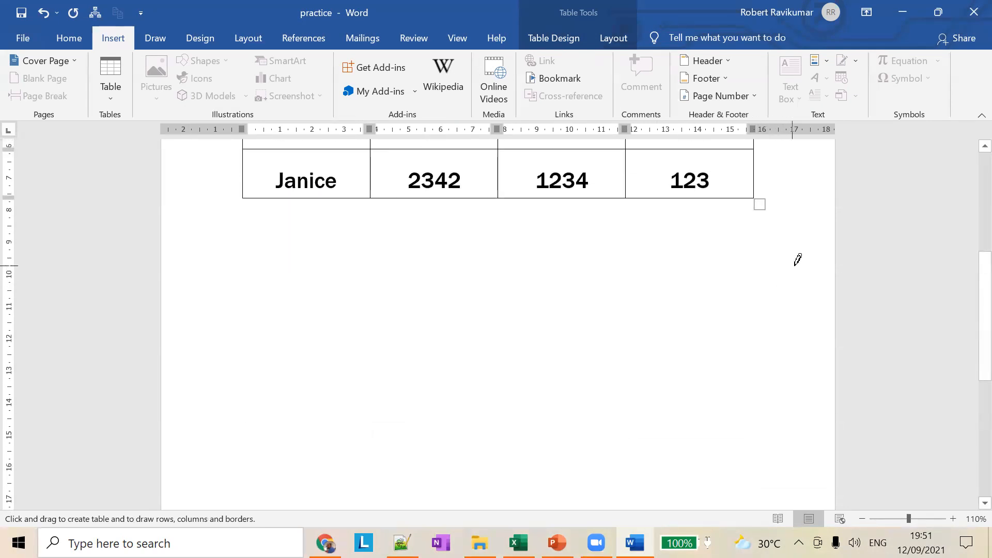
key("Escape")
scroll(654, 298, "up", 3)
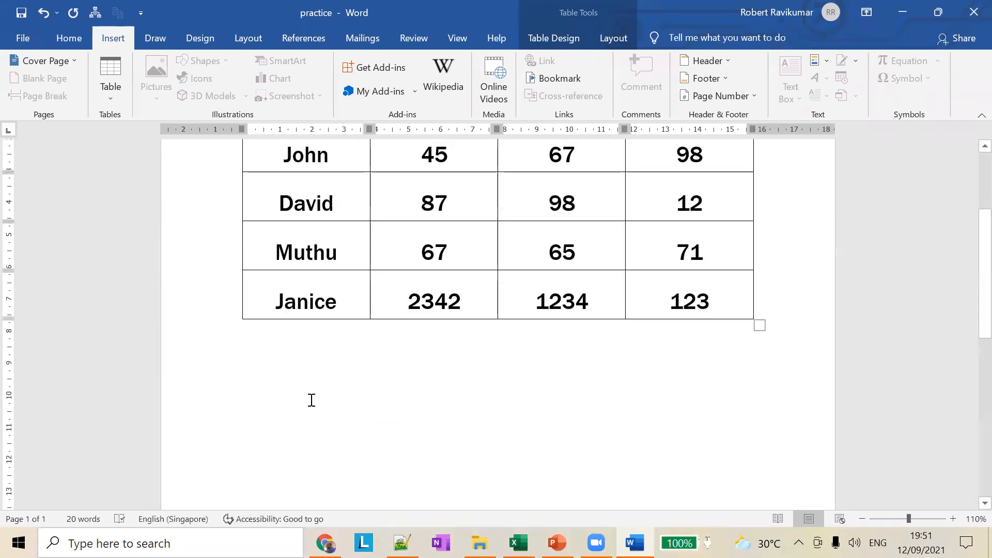
left_click(804, 362)
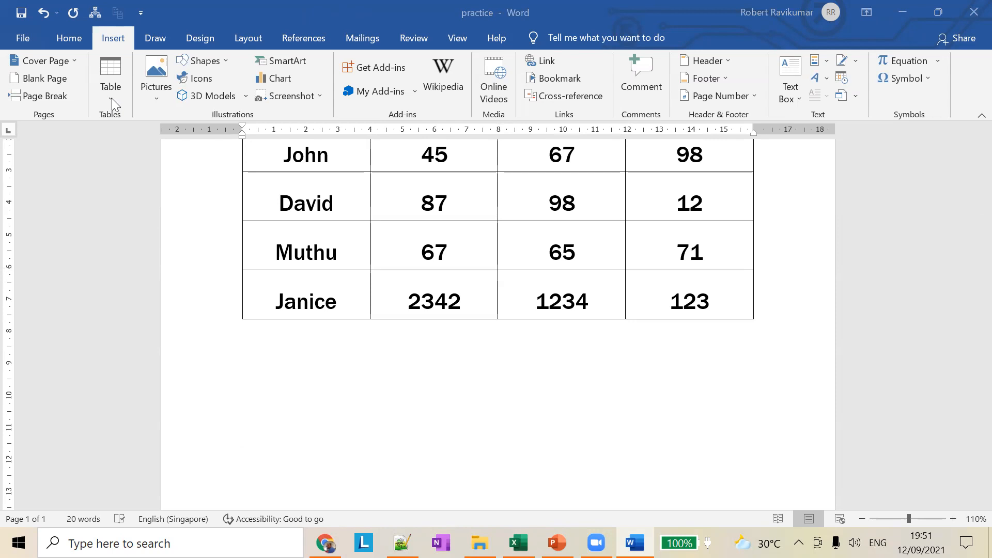
left_click(256, 424)
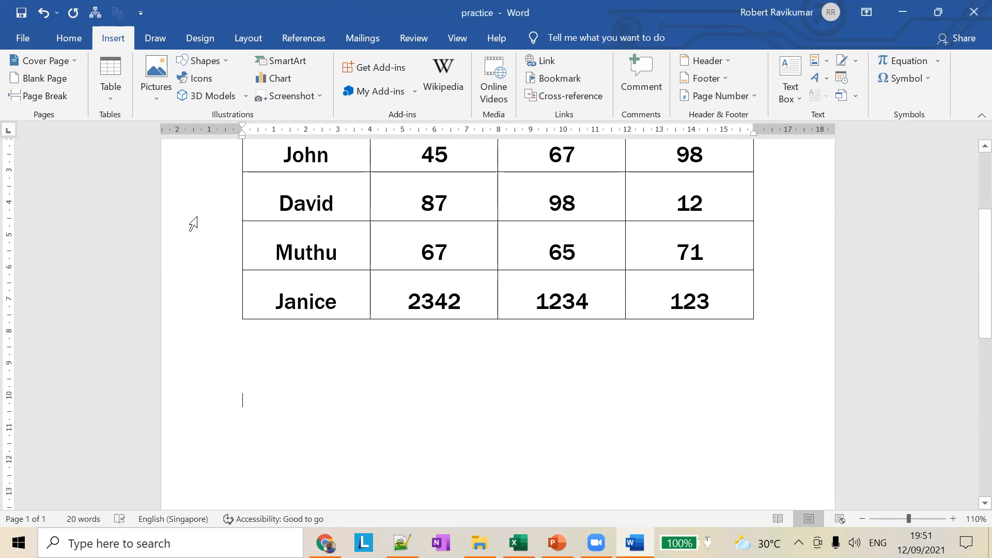
left_click(107, 97)
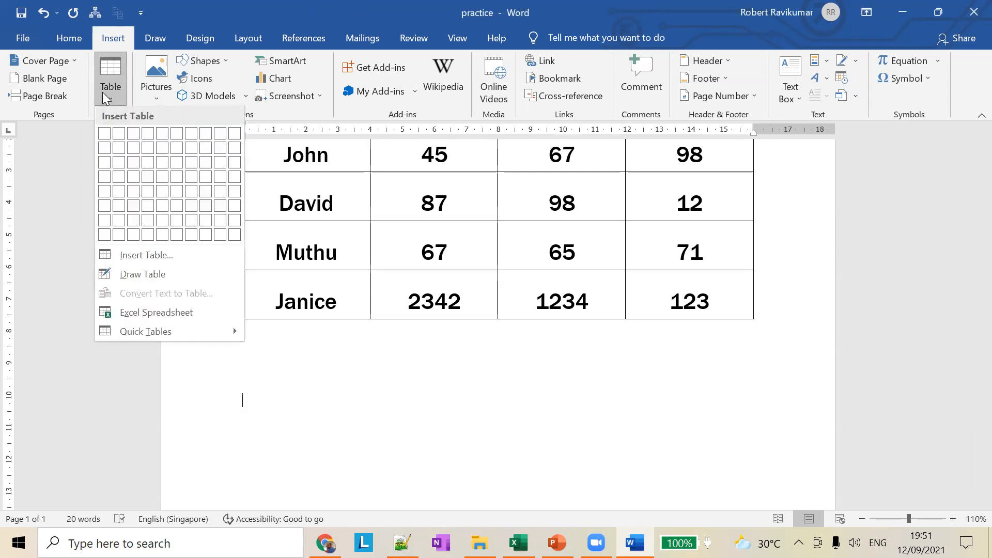
left_click(156, 274)
key("Escape")
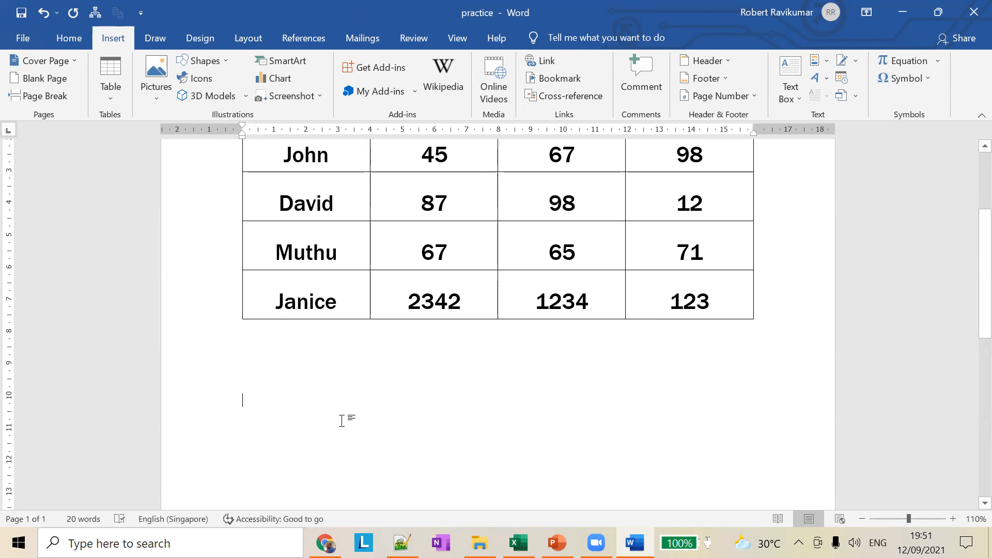
Step: Enter the filler text "asdf" on the blank page area below the marks table and delete it
left_click(277, 391)
right_click(281, 387)
key("Escape")
type("asdf")
left_click_drag(329, 371, 178, 350)
key("ctrl+z")
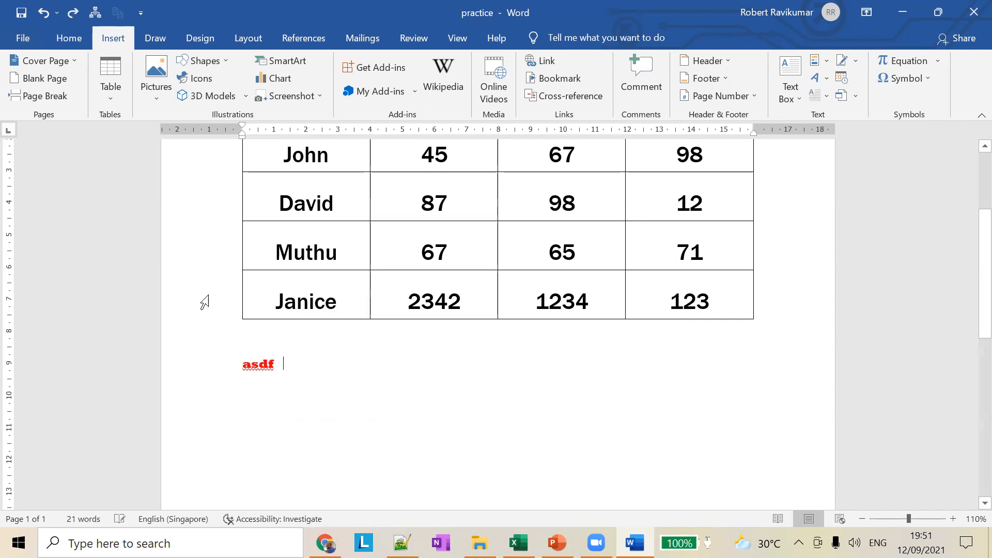
key("BackSpace")
key("BackSpace")
key("BackSpace")
key("BackSpace")
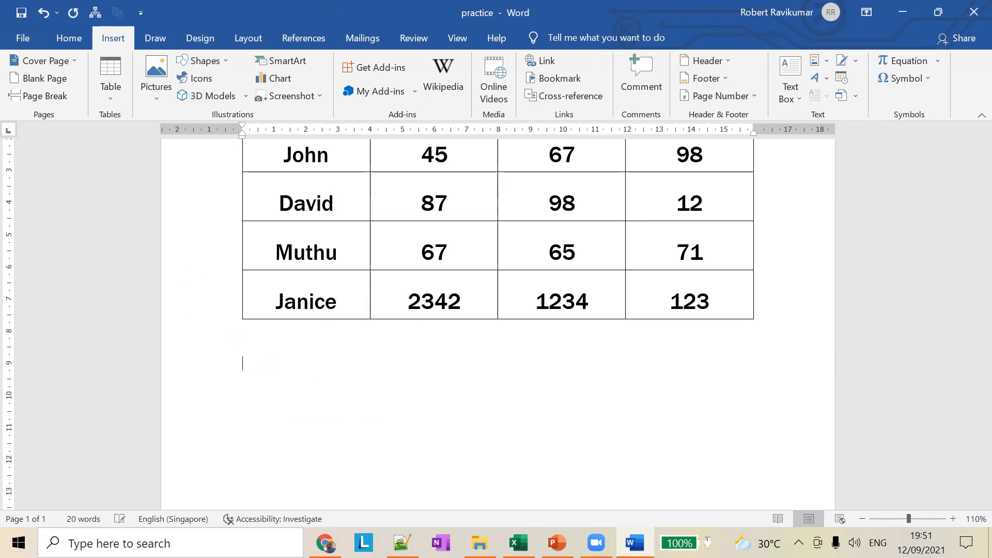
Step: Draw a single-cell table about 14.85 cm wide and 0.98 cm high below the marks table and enter "asdf" in it
left_click(109, 98)
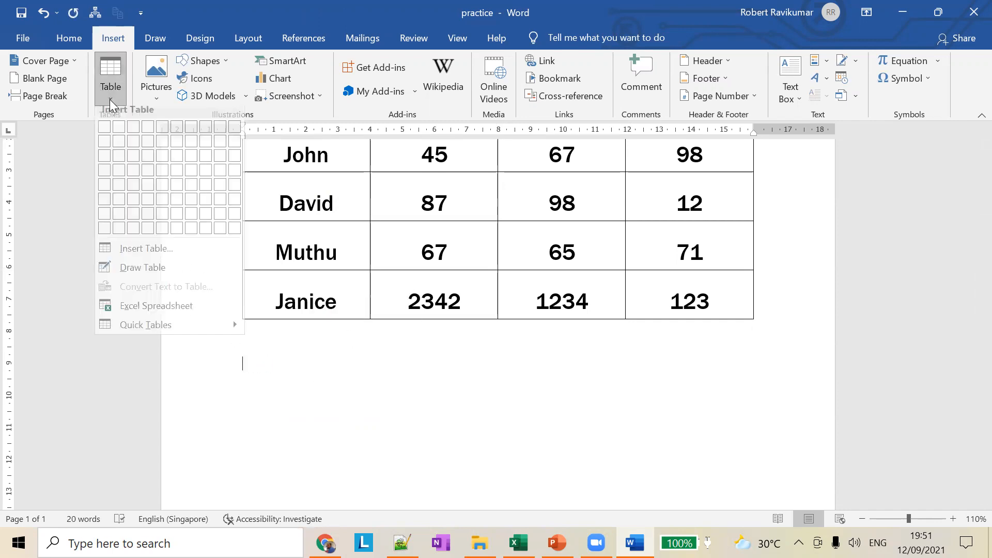
left_click(130, 268)
mouse_move(239, 373)
left_mouse_down()
mouse_move(539, 442)
mouse_move(720, 435)
mouse_move(722, 394)
left_mouse_up()
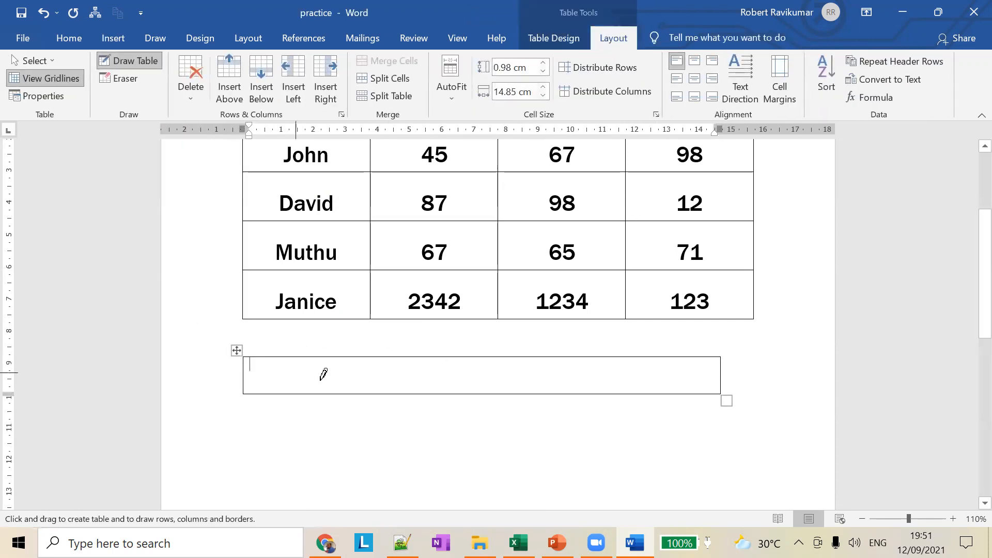
type("asdf")
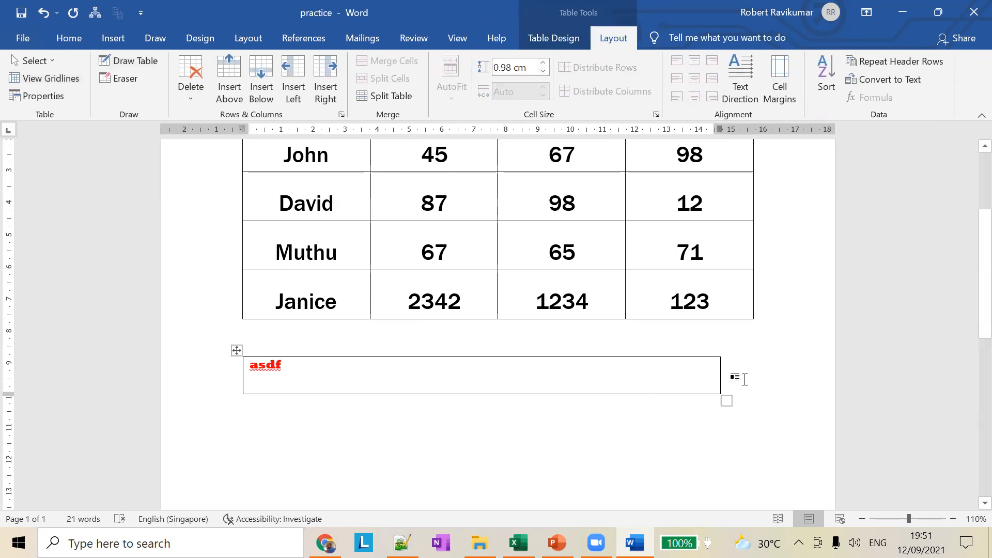
Step: Enter "asdf" on two separate lines below the drawn table and undo those entries
left_click(355, 398)
type("asdf")
key("Return")
key("Return")
type("asdf")
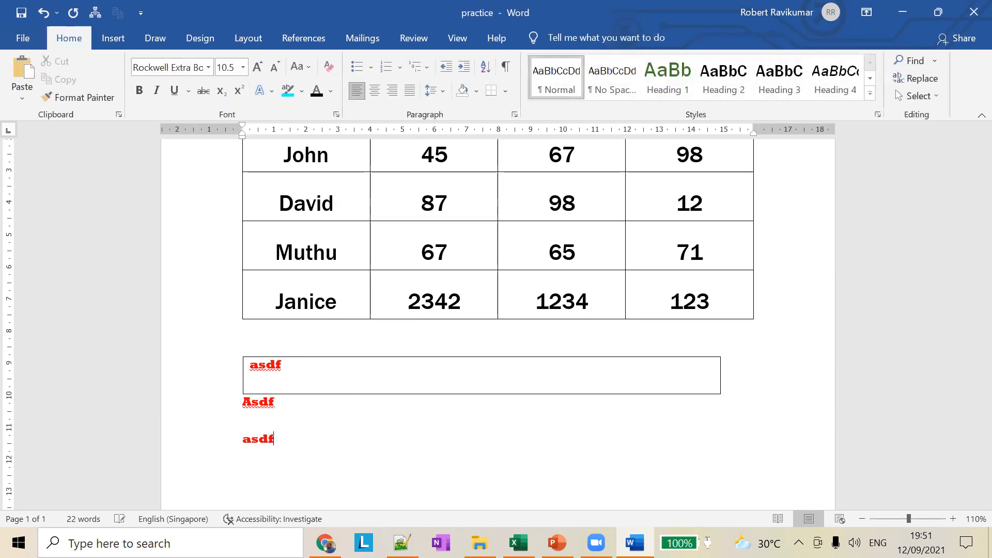
key("ctrl+z")
key("ctrl+z")
key("ctrl+z")
key("ctrl+z")
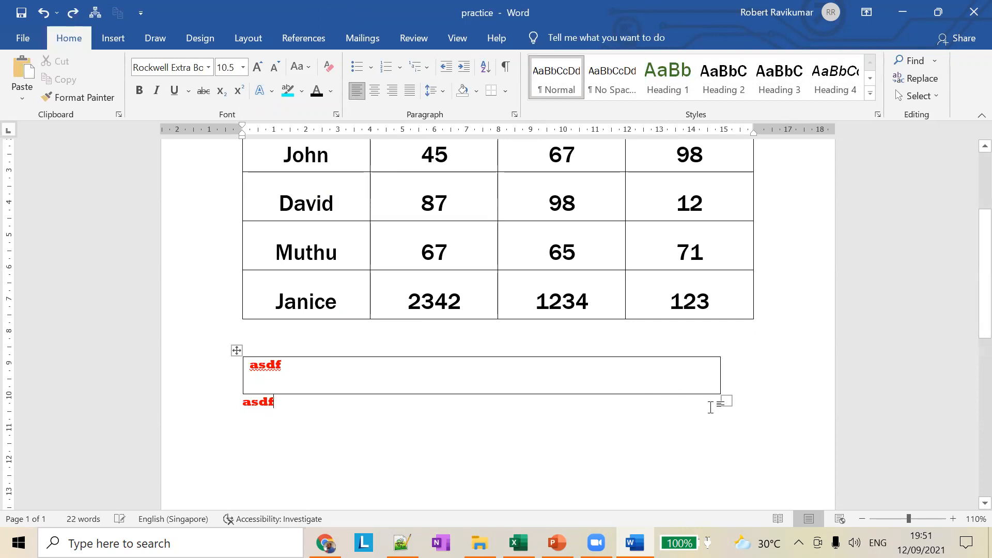
Step: Insert a row above the existing row of the drawn table below the marks table
left_click(398, 359)
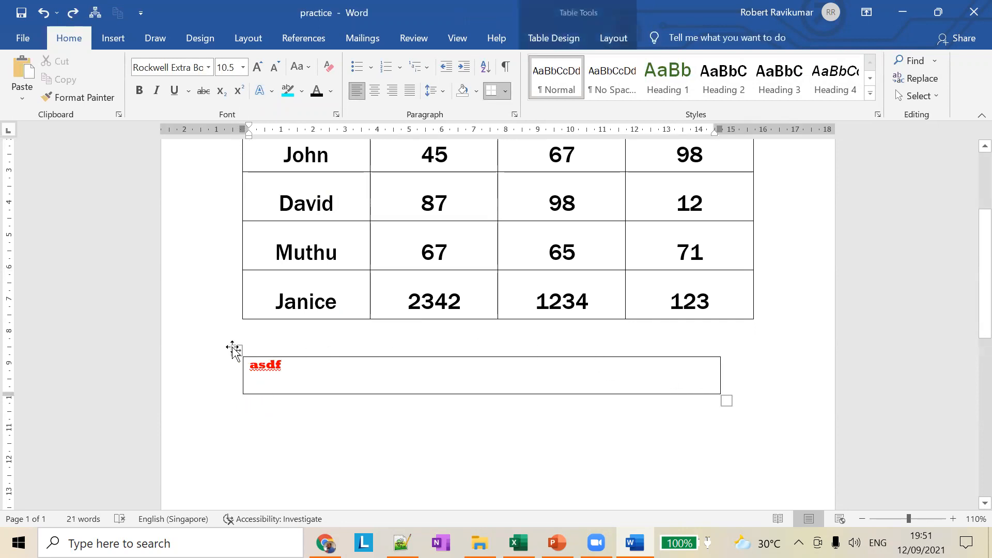
left_click(232, 349)
right_click(232, 350)
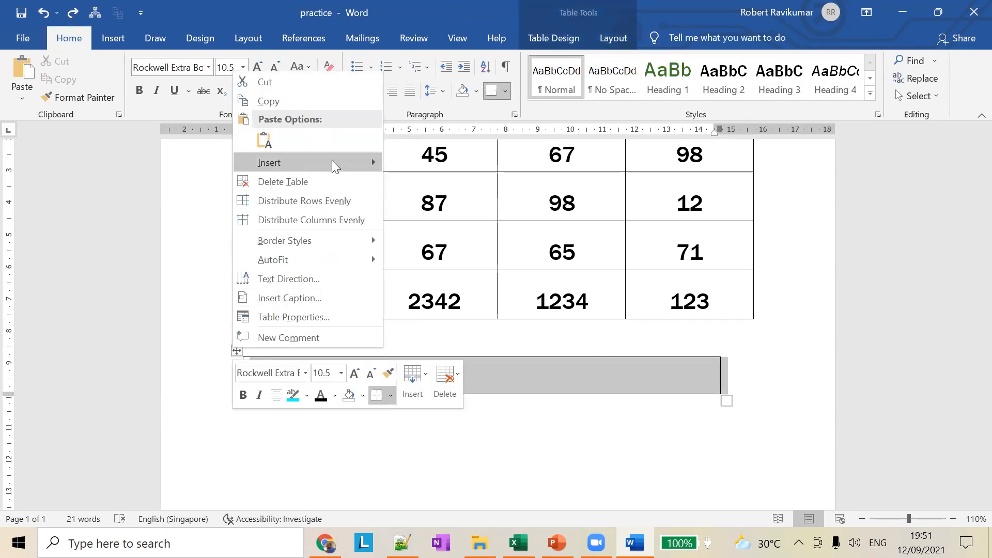
mouse_move(335, 161)
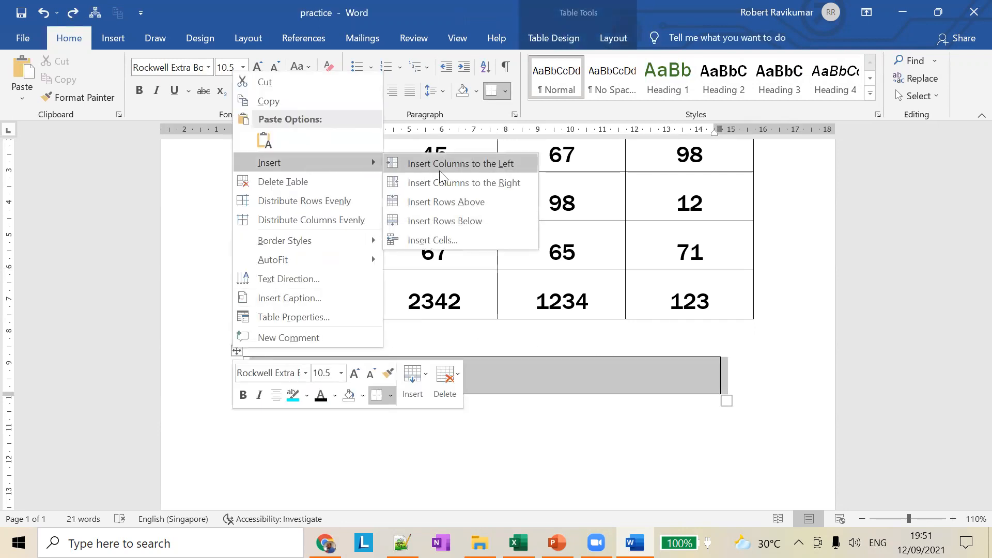
left_click(454, 203)
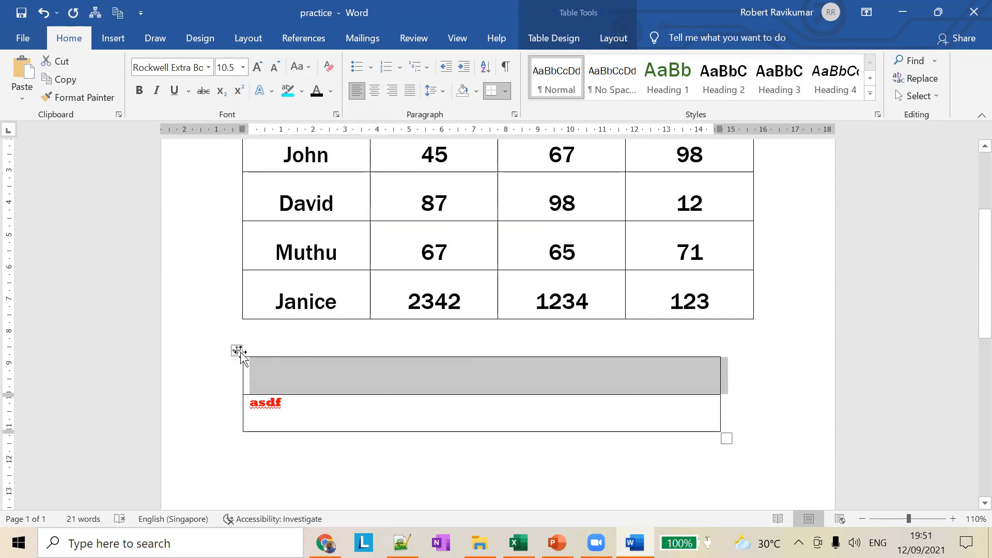
right_click(238, 351)
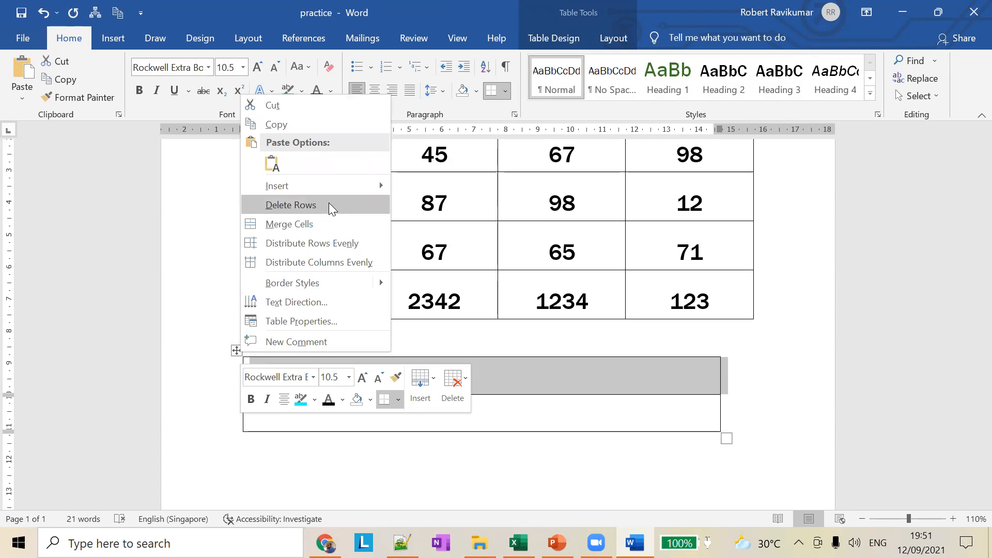
mouse_move(376, 183)
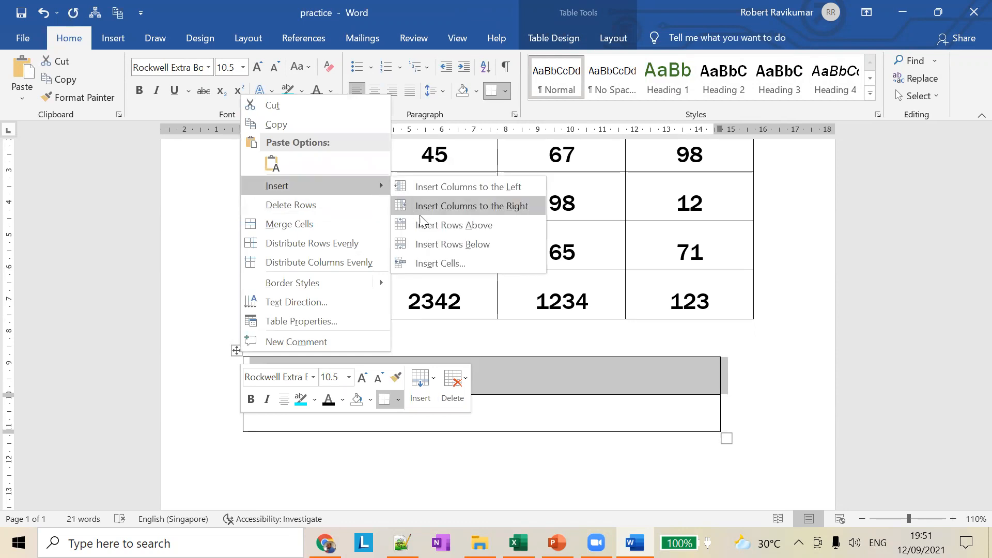
left_click(782, 403)
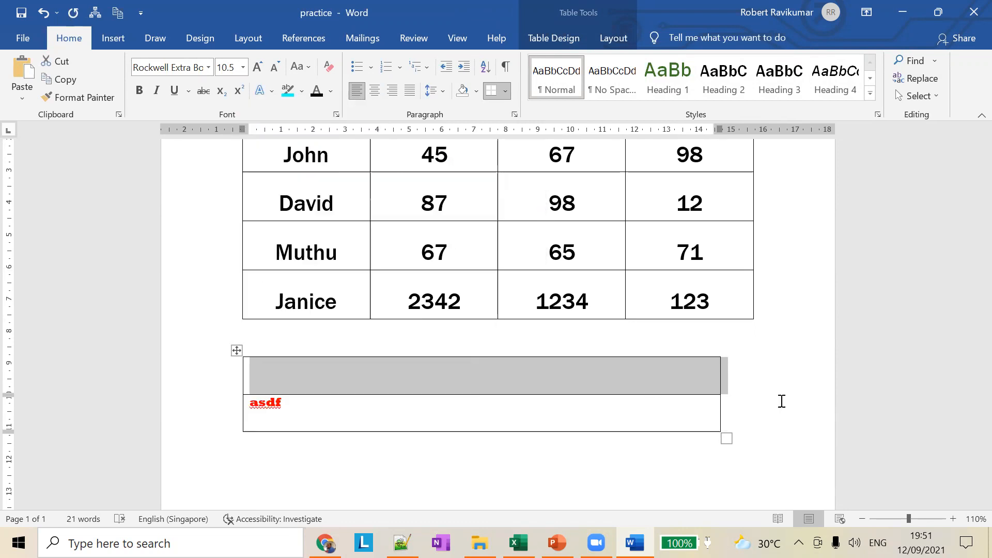
Step: Add two columns to the right of the drawn table's single column
left_click(696, 353)
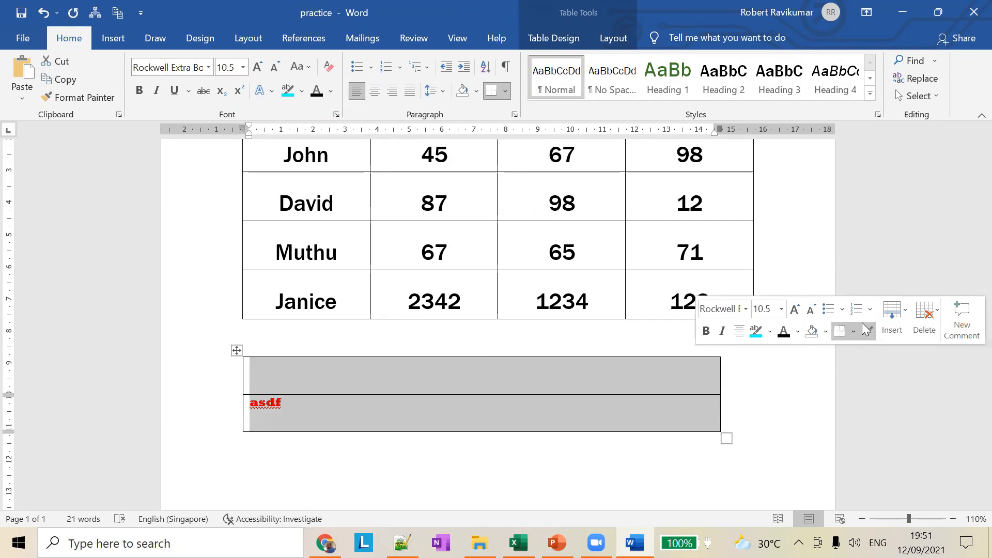
left_click(891, 328)
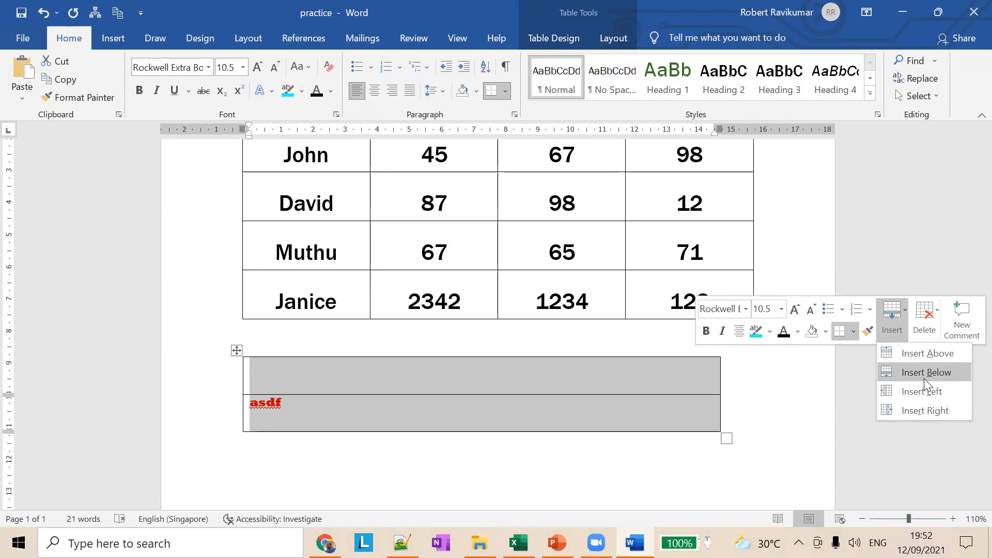
left_click(924, 410)
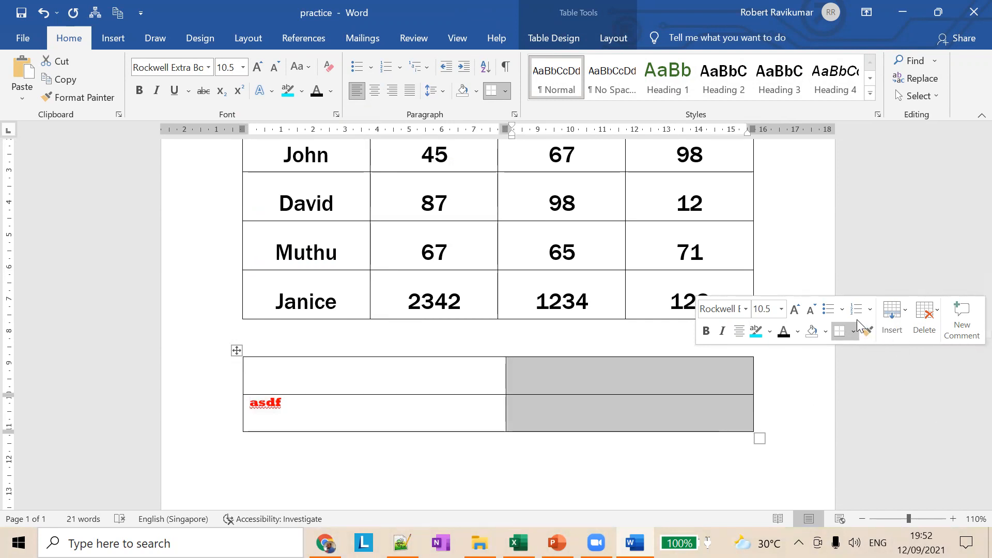
left_click(897, 337)
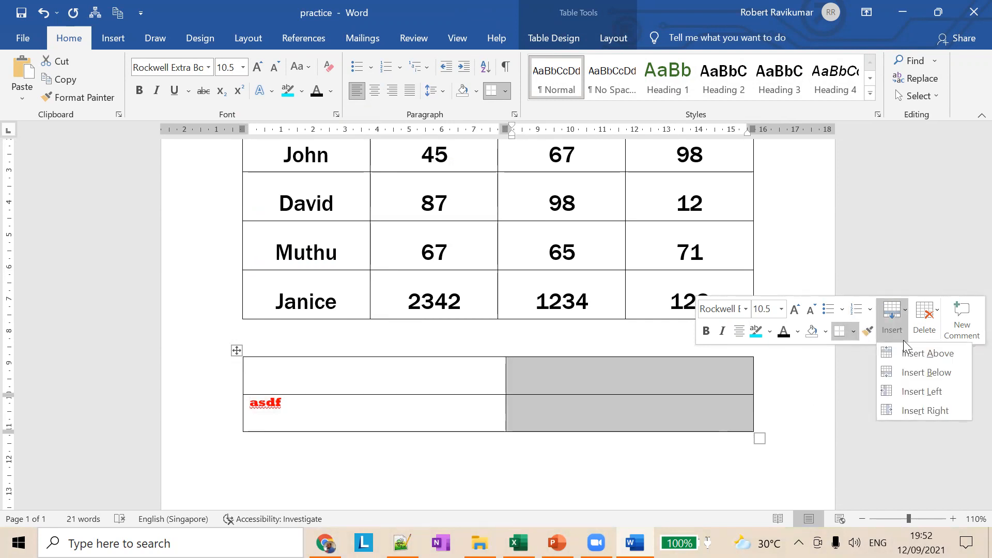
left_click(926, 410)
left_click(627, 379)
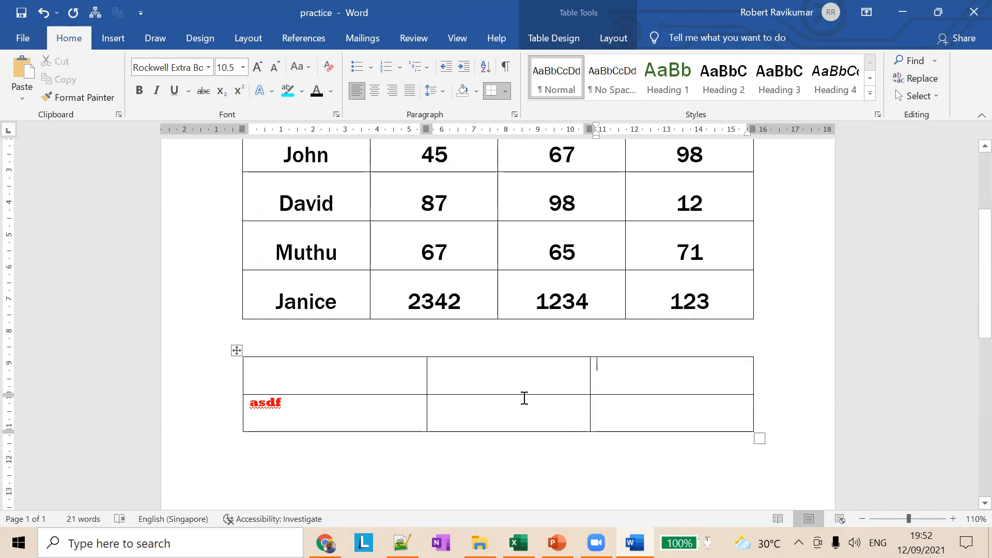
left_click(358, 353)
right_click(360, 363)
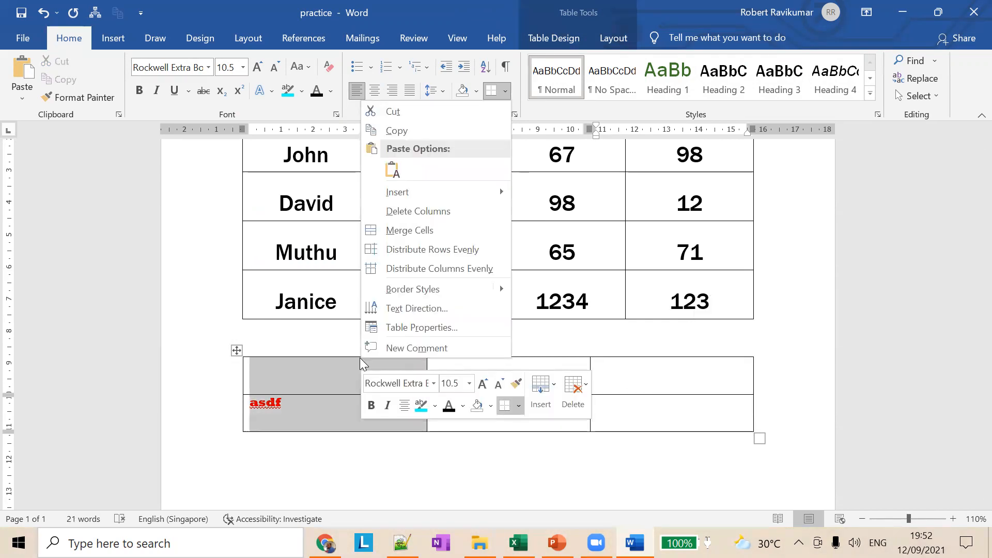
left_click(305, 358)
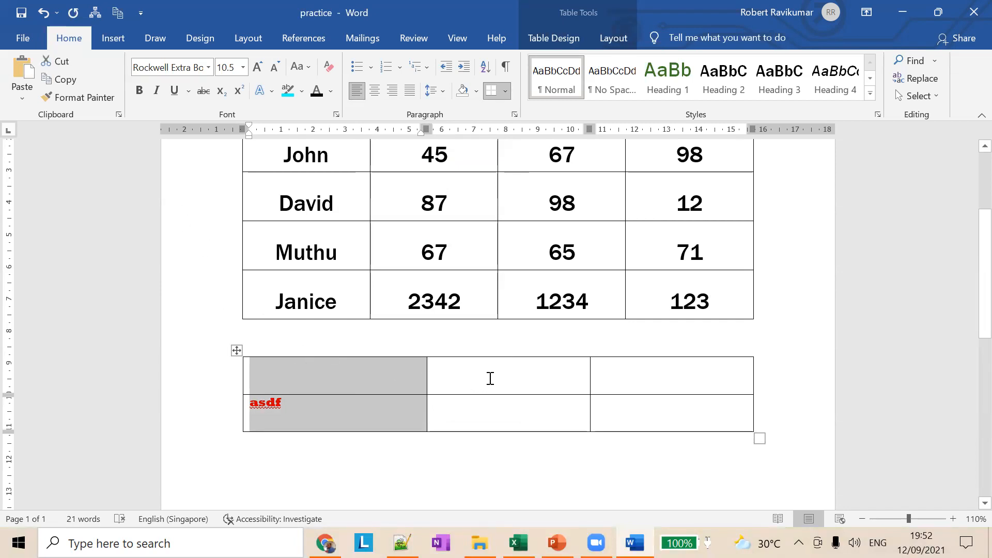
Step: Enter the headings "Student", "Maths" and "Physics" across the first row of the drawn table
left_click(298, 383)
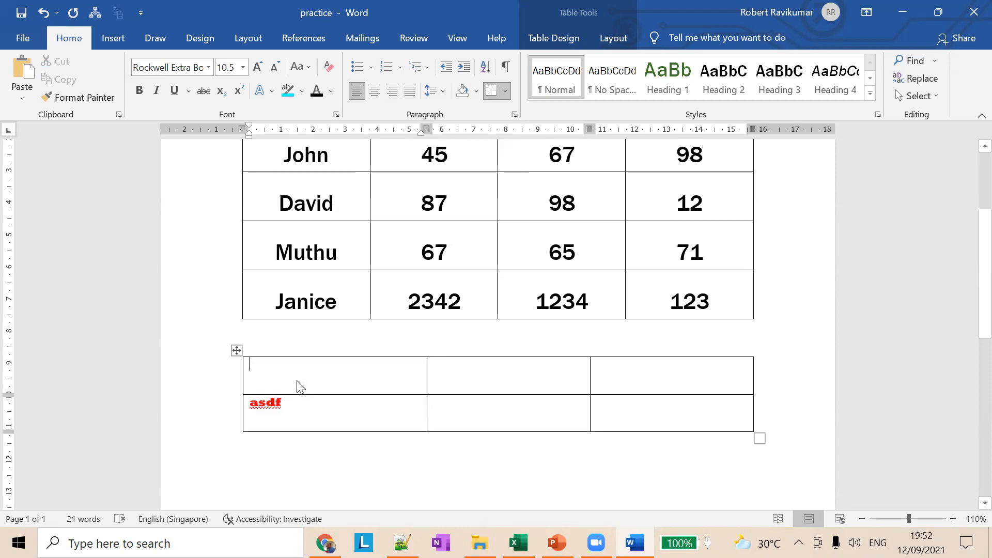
type("Studen")
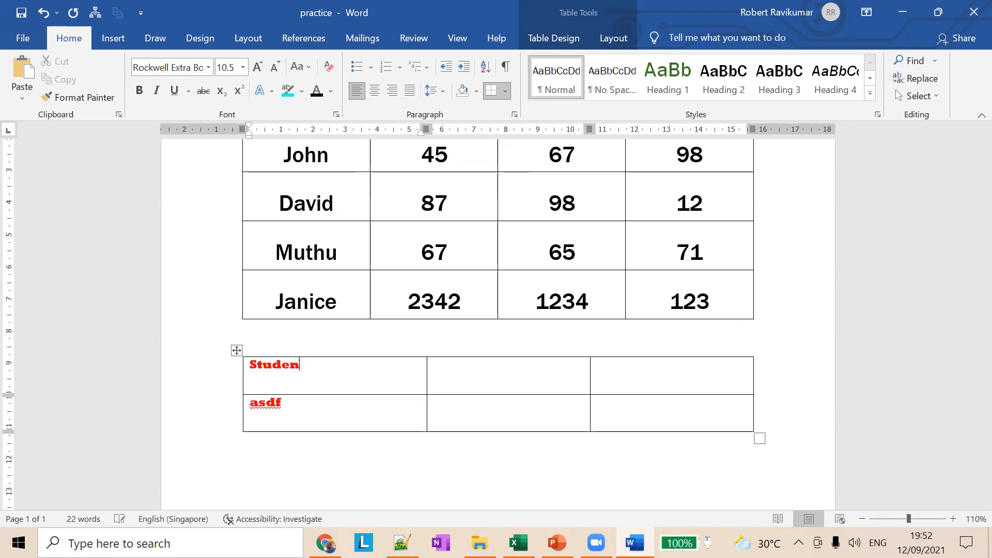
type("t")
key("Tab")
type("Maths")
key("Tab")
type("P")
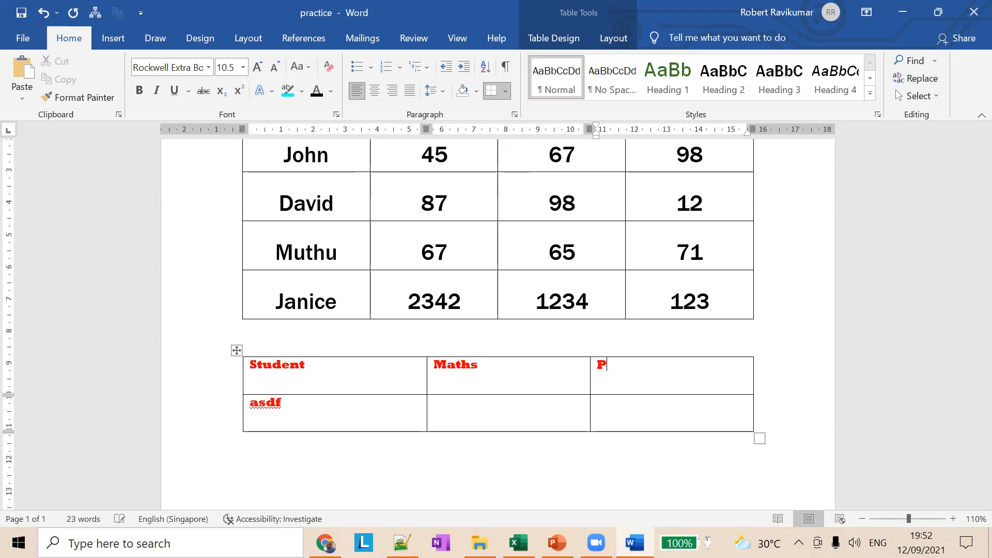
type("hysics")
Step: Replace "asdf" in the second row with a student's name and enter the marks 78 and 97
double_click(263, 403)
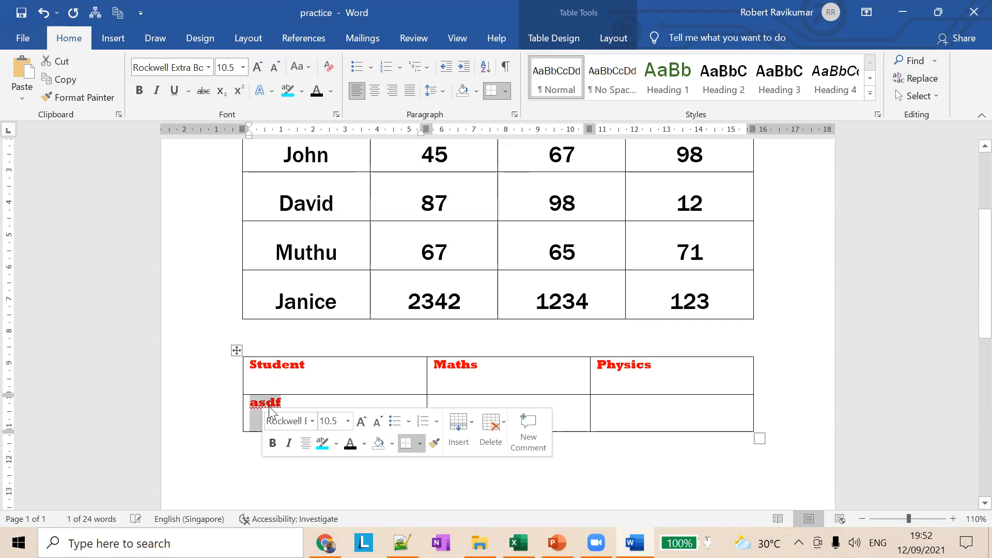
type("John")
key("Tab")
type("78")
key("Tab")
type("978")
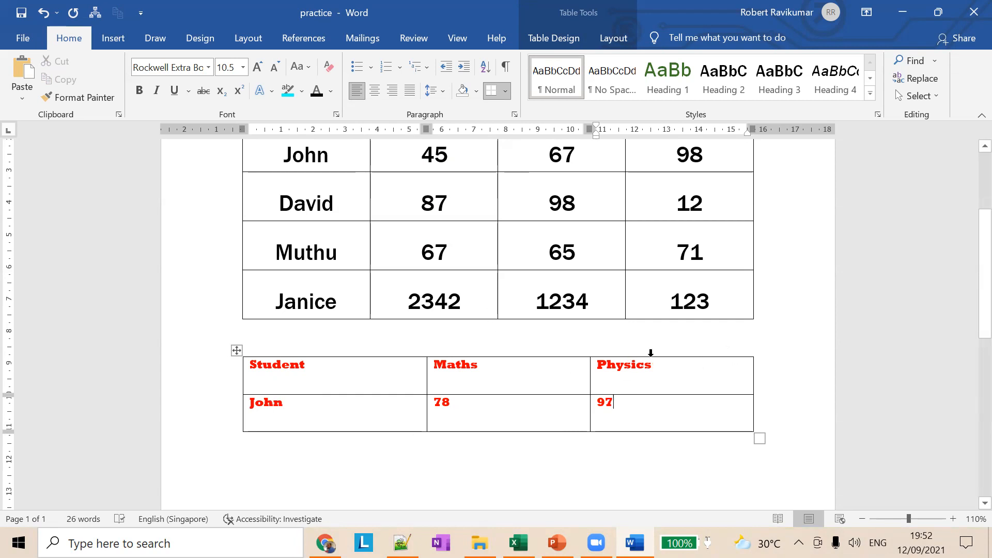
Step: Insert a column to the right of Physics, head it "Chemistry" and enter the mark 12 below
left_click(651, 353)
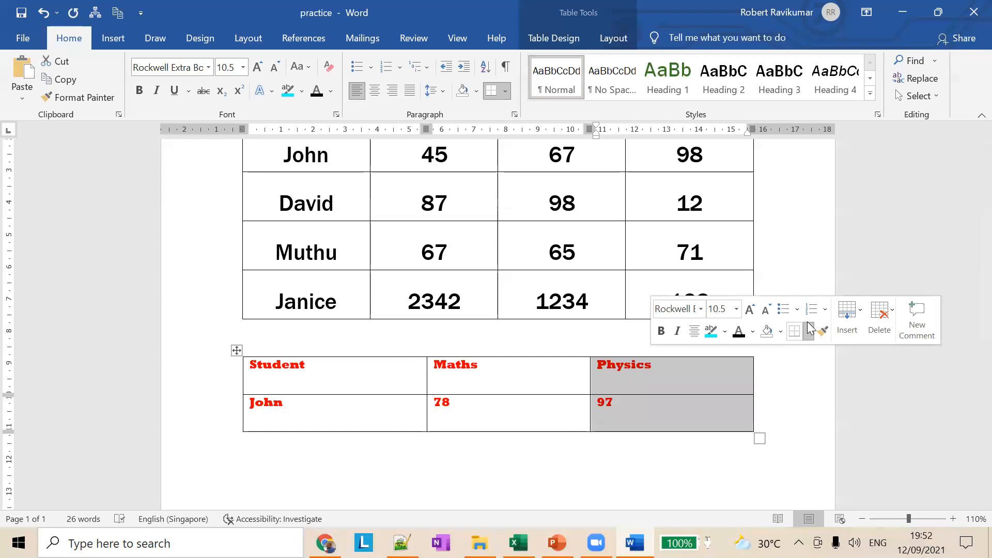
left_click(851, 324)
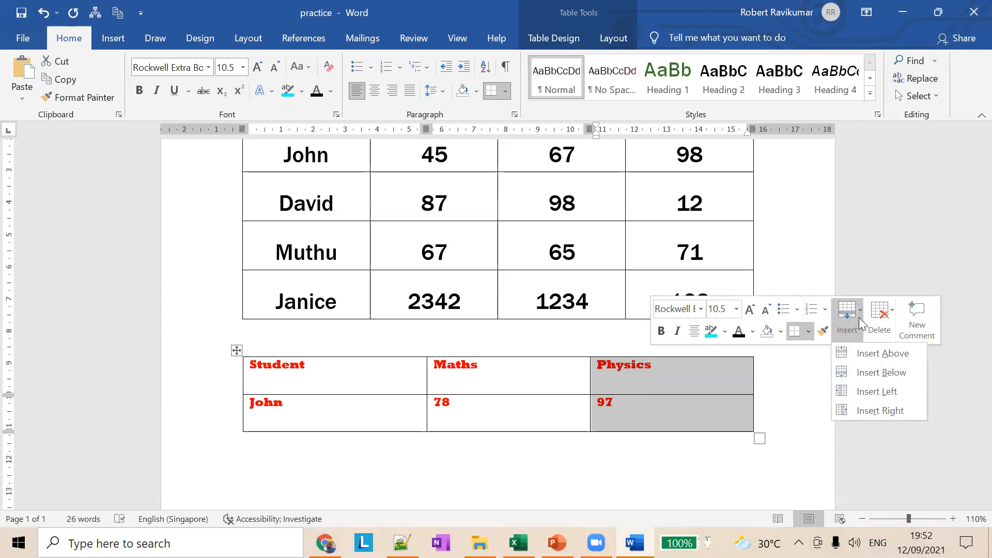
left_click(894, 409)
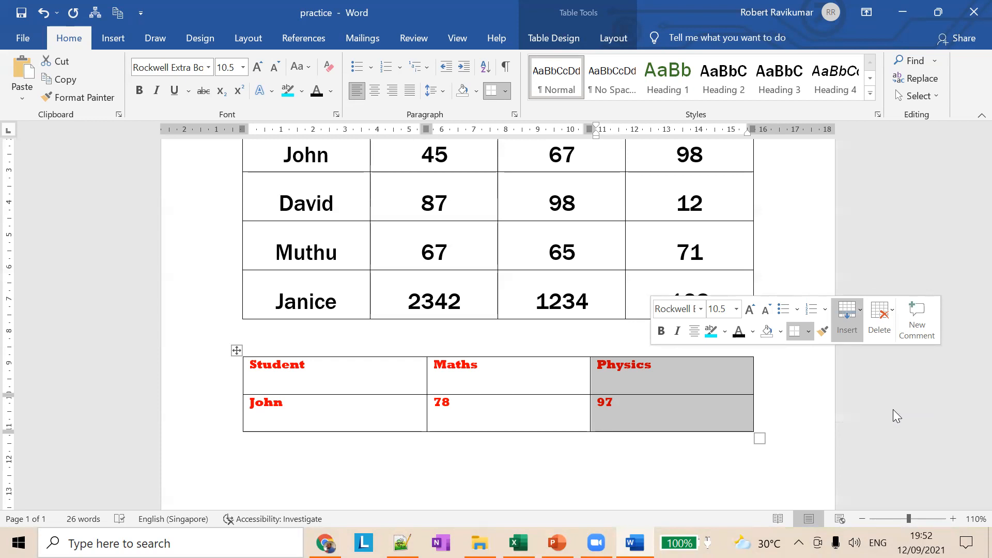
left_click(682, 379)
type("Chemistry")
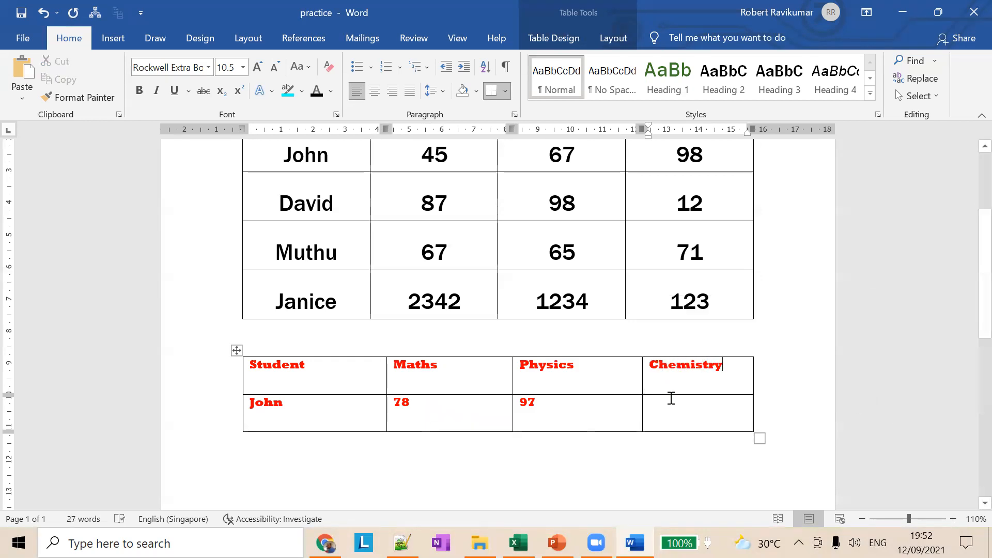
type("12")
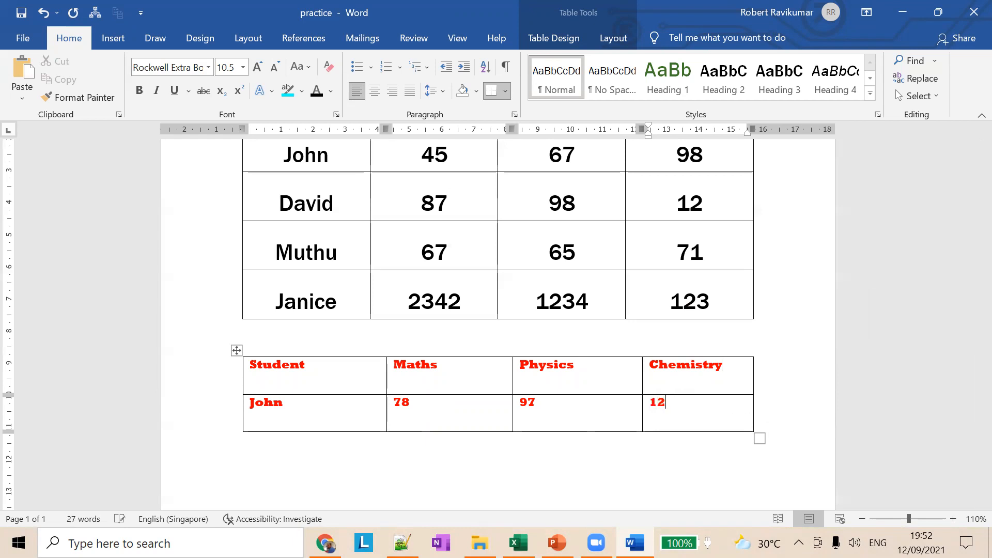
Step: Insert an empty row below the last row of the lower table
left_click(780, 419)
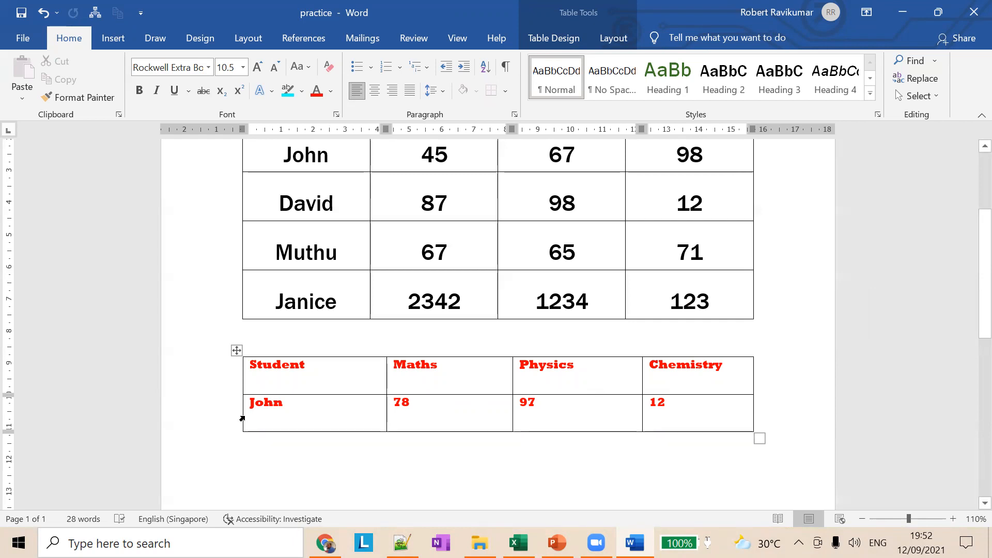
left_click(242, 417)
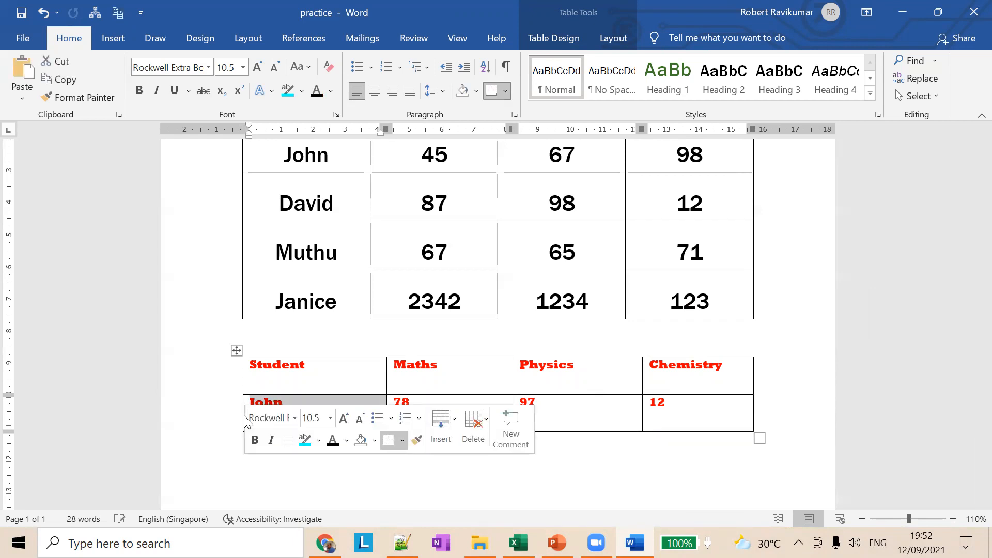
left_click(444, 436)
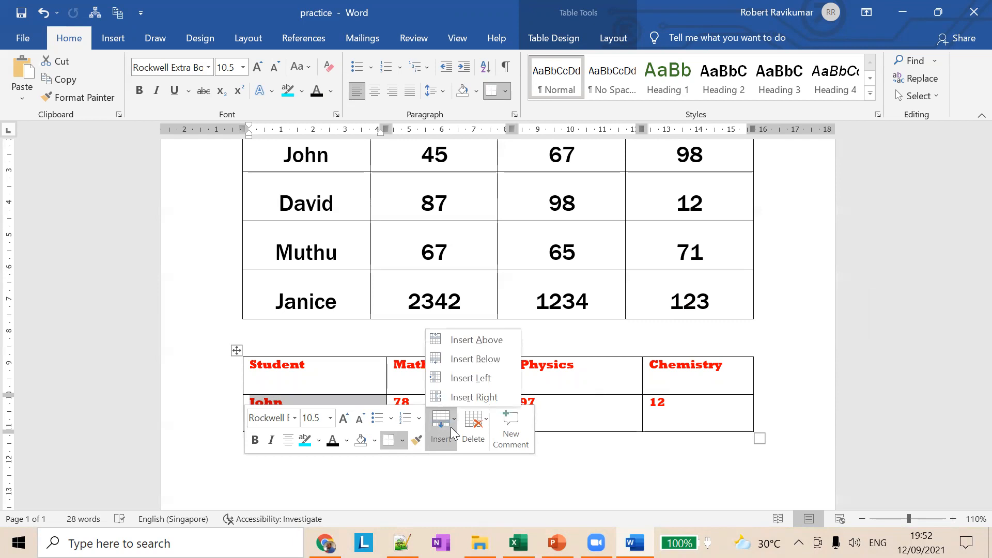
left_click(472, 358)
left_click(379, 455)
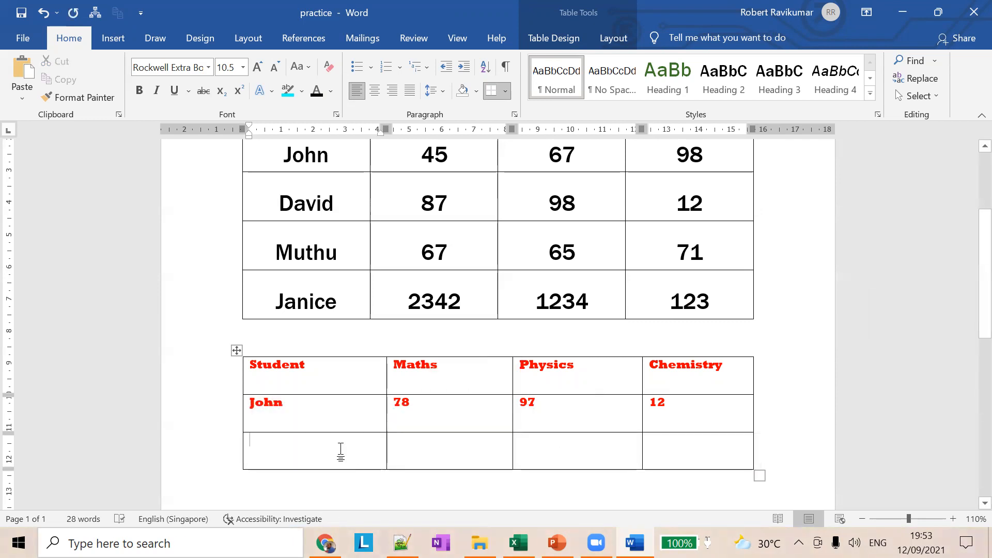
Step: Fill the new row with a second student's name and the marks 87, 90 and 09
type("David ")
type("87")
key("Tab")
type("90")
key("Tab")
type("09")
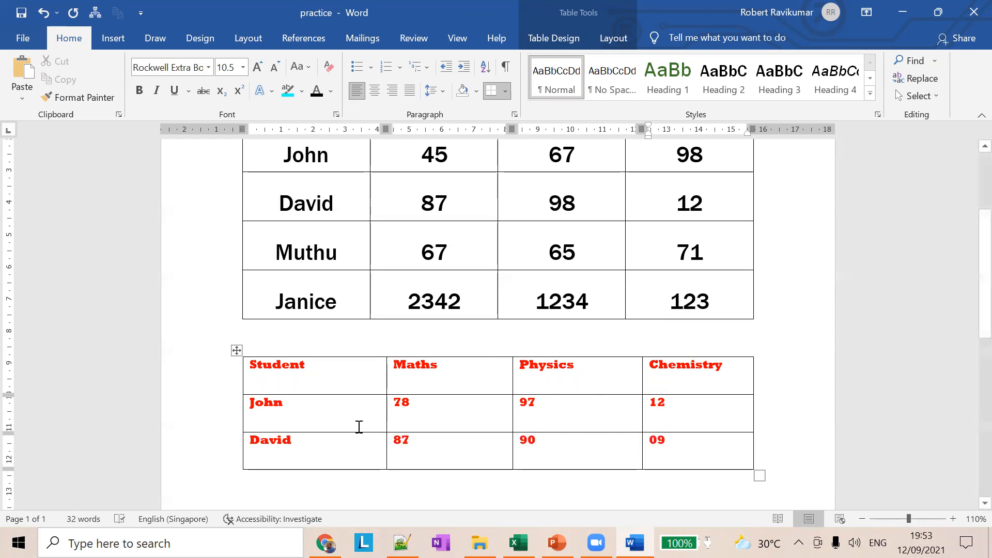
Step: Try adding blank lines at the end of the lower table's last cell and undo them
scroll(338, 286, "up", 3)
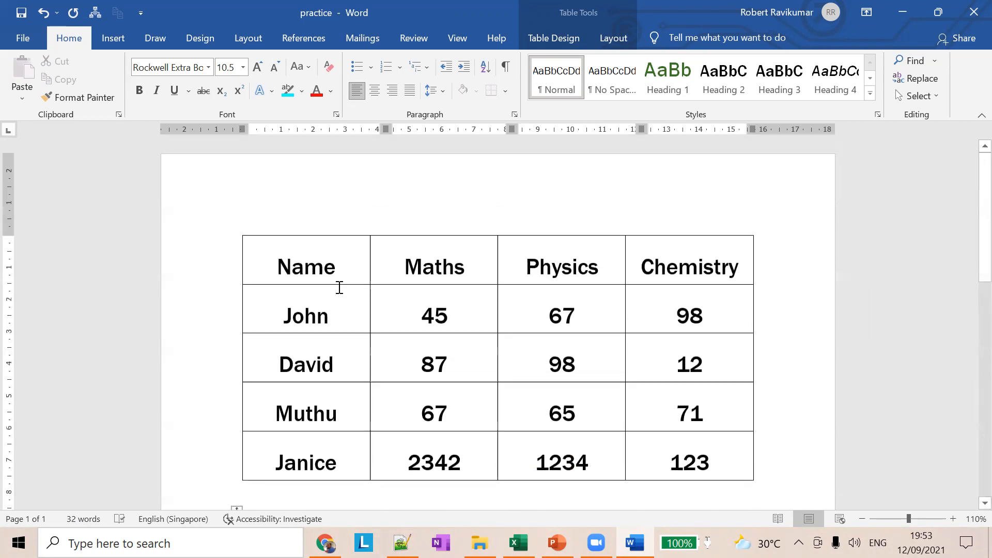
scroll(339, 285, "down", 6)
scroll(338, 287, "down", 5)
scroll(678, 291, "up", 6)
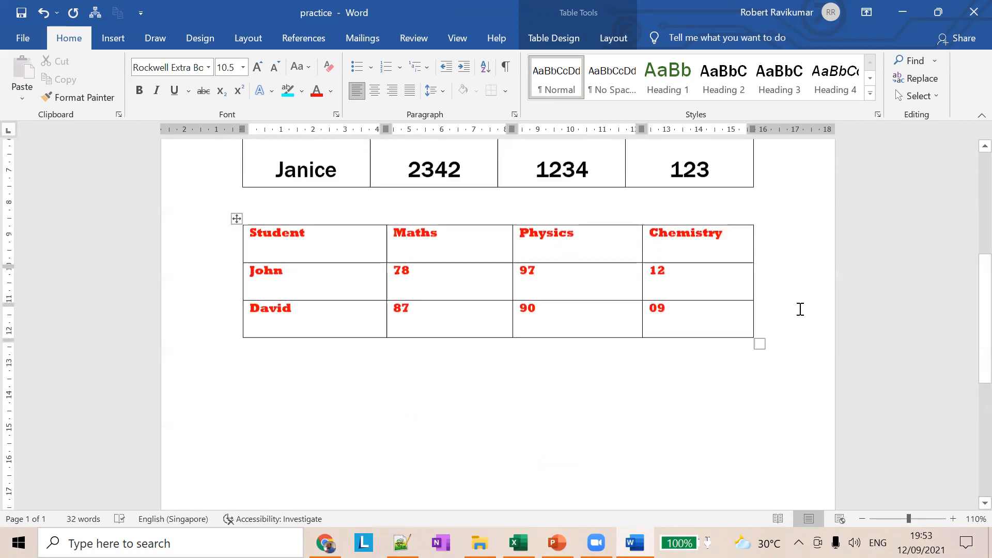
key("Return")
key("Return")
key("Return")
key("ctrl+z")
Step: Append an empty row by tabbing past the lower table's last cell, and undo it
key("Tab")
key("Tab")
key("Tab")
key("Tab")
key("Tab")
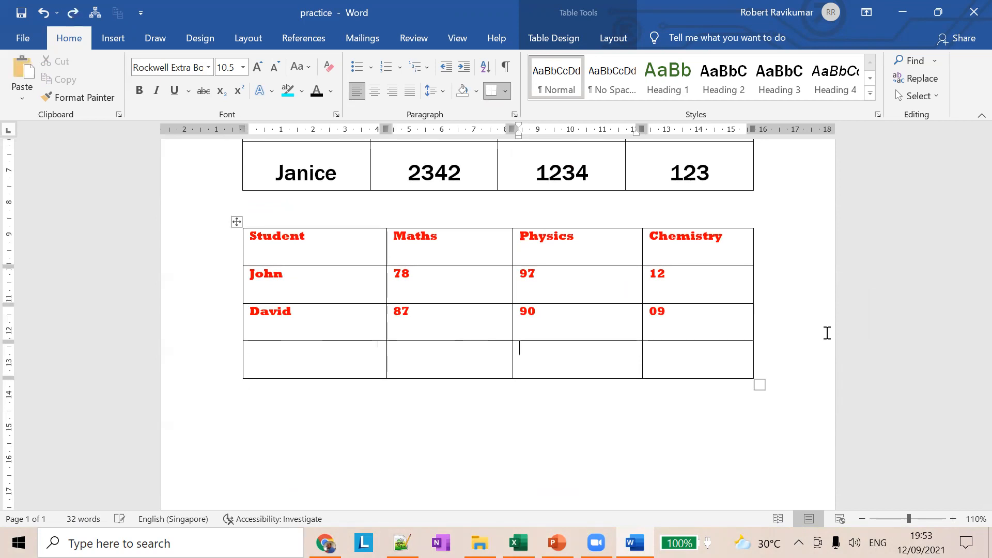
key("ctrl+z")
key("ctrl+z")
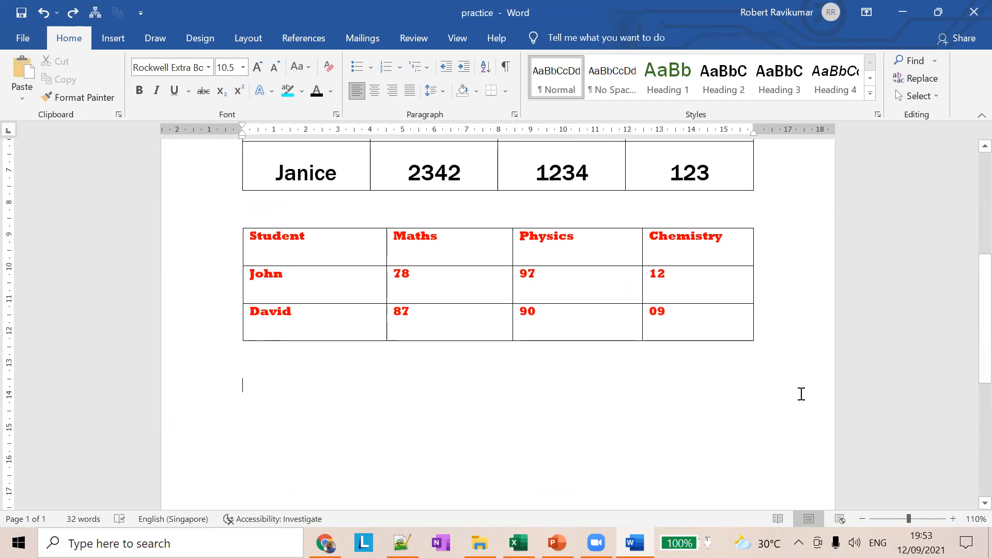
Step: Delete the last student's row from the lower table
left_click(240, 326)
left_click(486, 286)
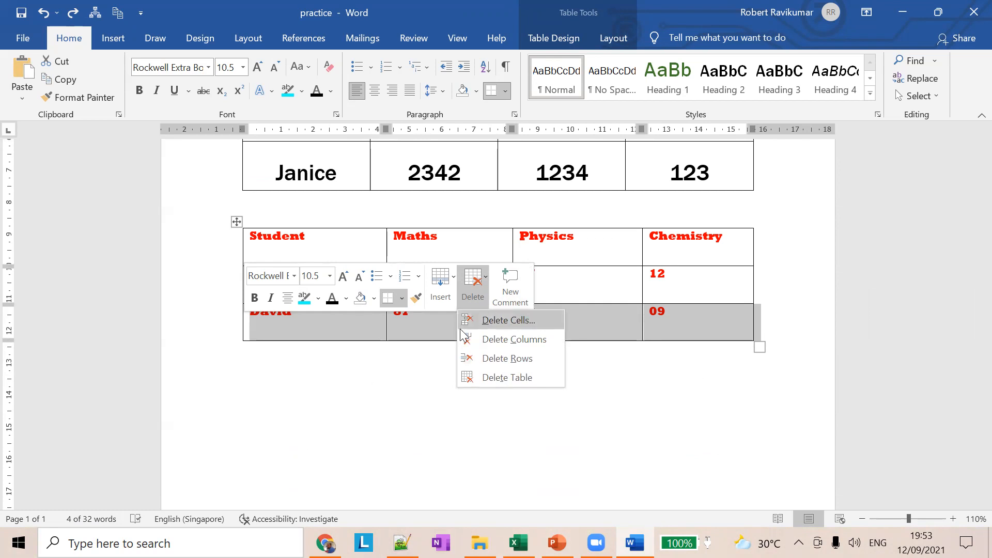
left_click(512, 358)
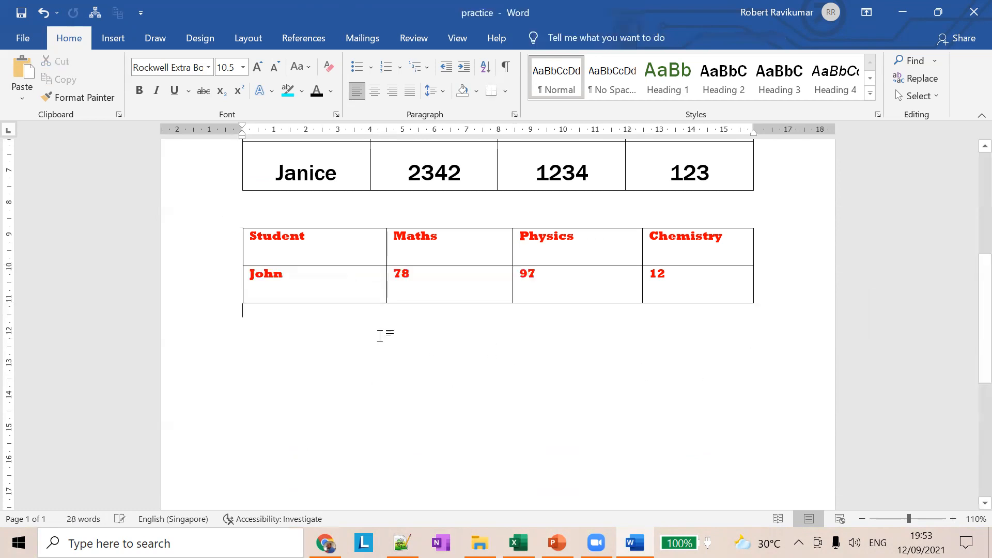
Step: Delete the Physics column from the red-lettered student table
left_click(558, 224)
right_click(558, 227)
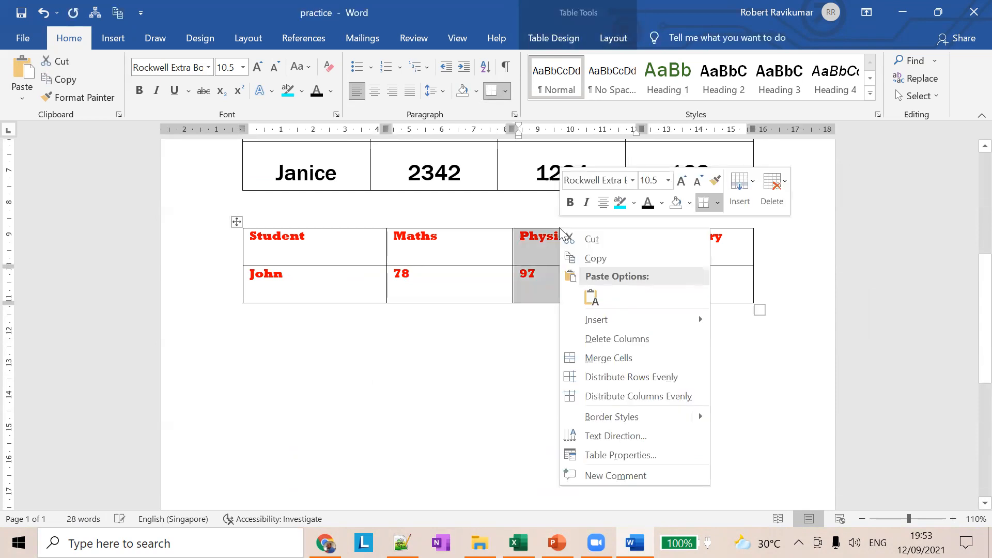
left_click(639, 337)
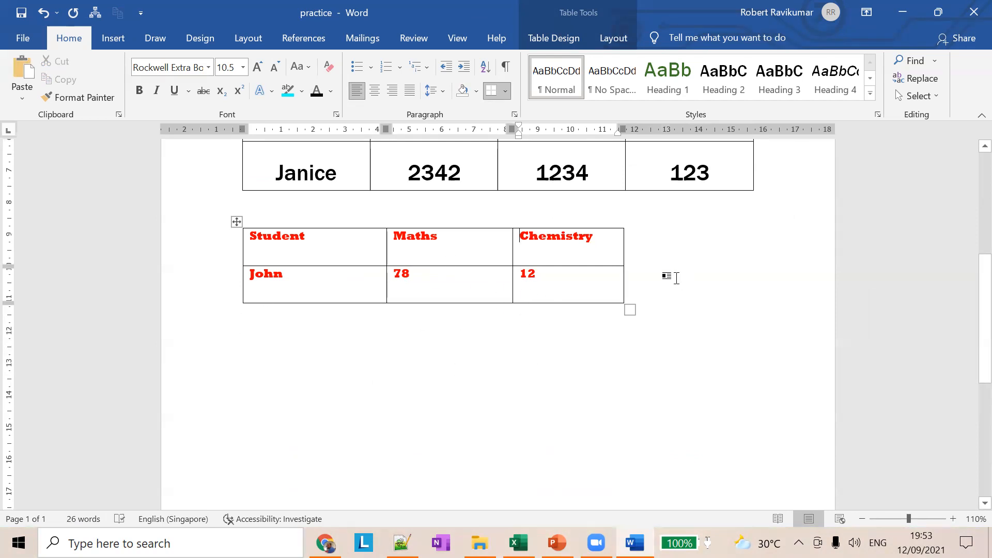
Step: Insert a table with four columns and three rows on the blank line below the student table
left_click(282, 371)
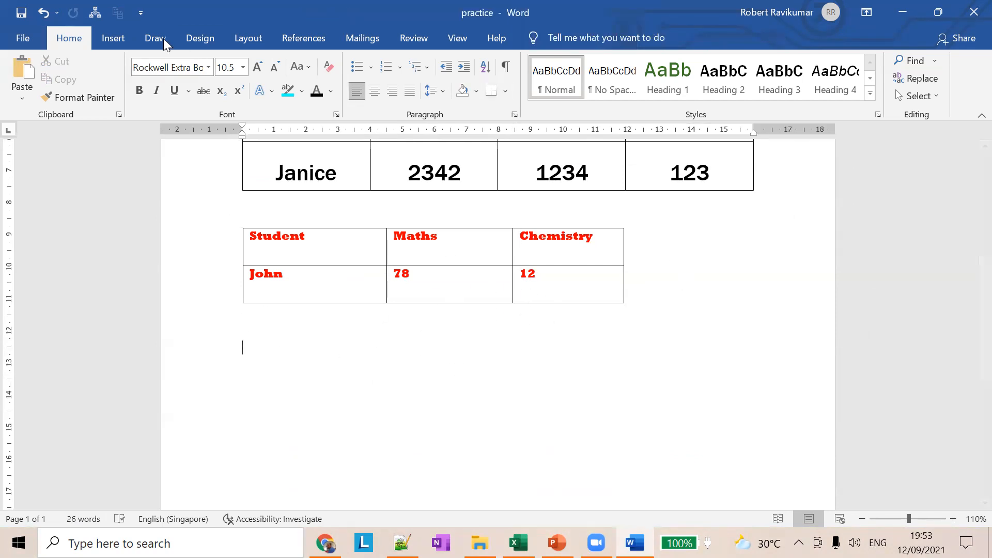
left_click(116, 46)
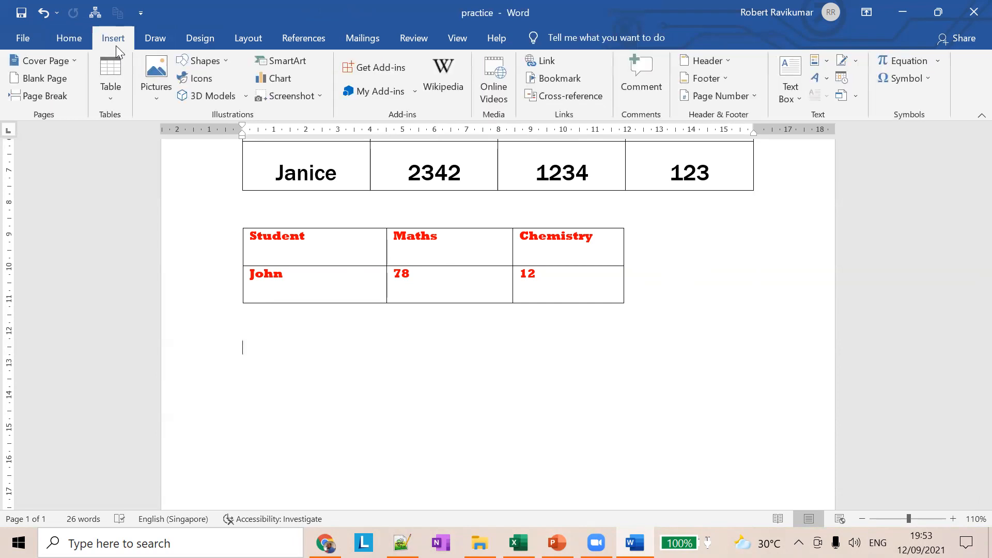
left_click(109, 100)
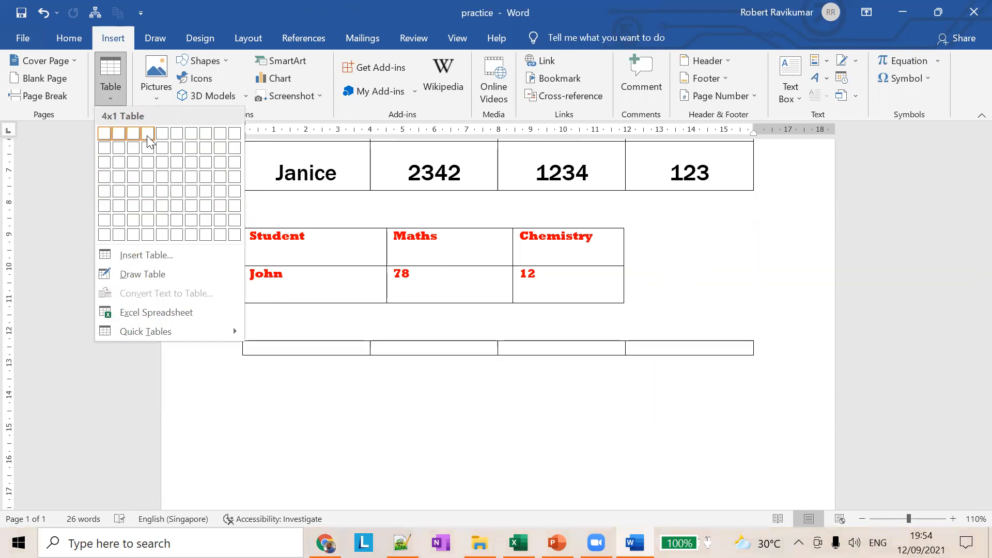
left_click(154, 163)
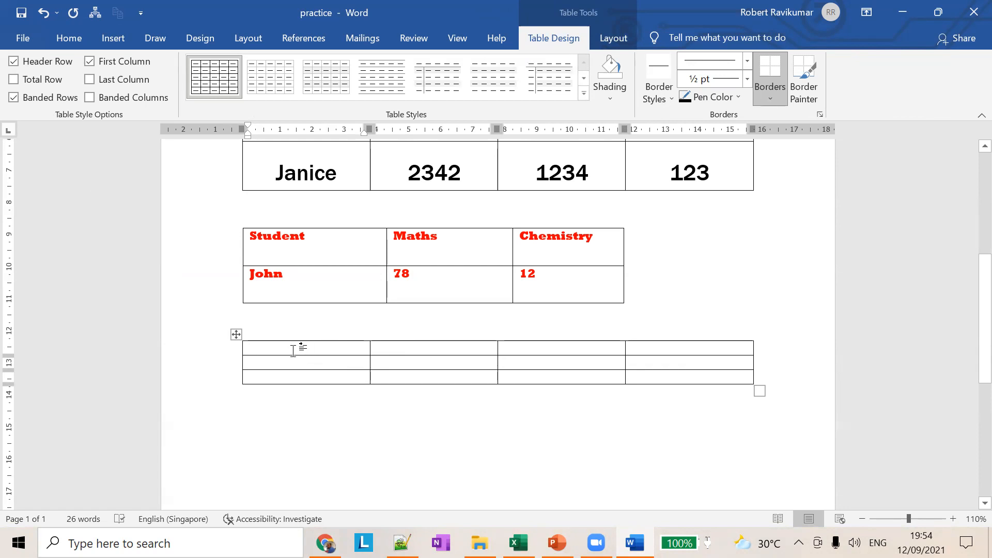
Step: Try entering the heading Student in the new table's first cell and undo it
type("Studen")
key("Tab")
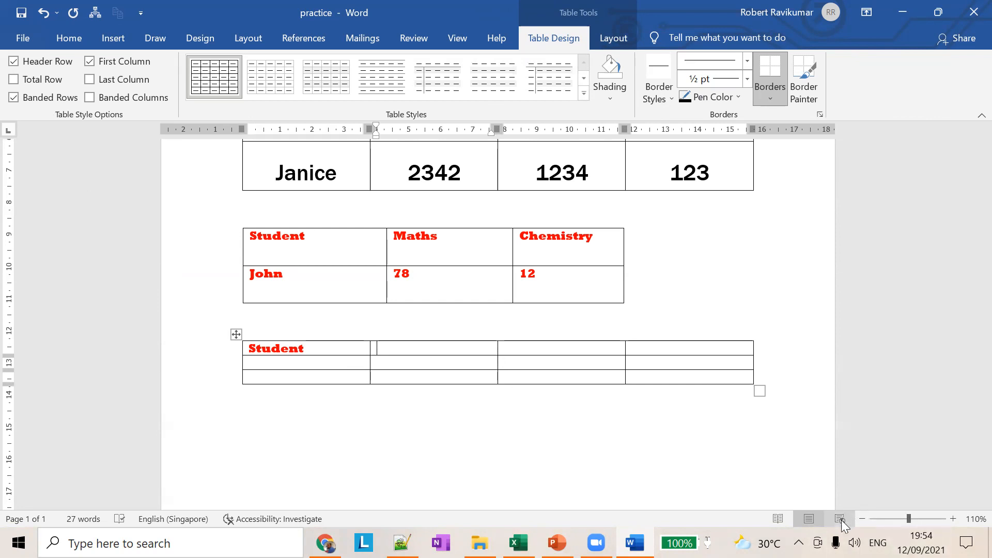
key("ctrl+z")
Step: Switch to the PowerPoint lesson, review the Table - creation slide, and return to the Word practice document
scroll(587, 355, "up", 6)
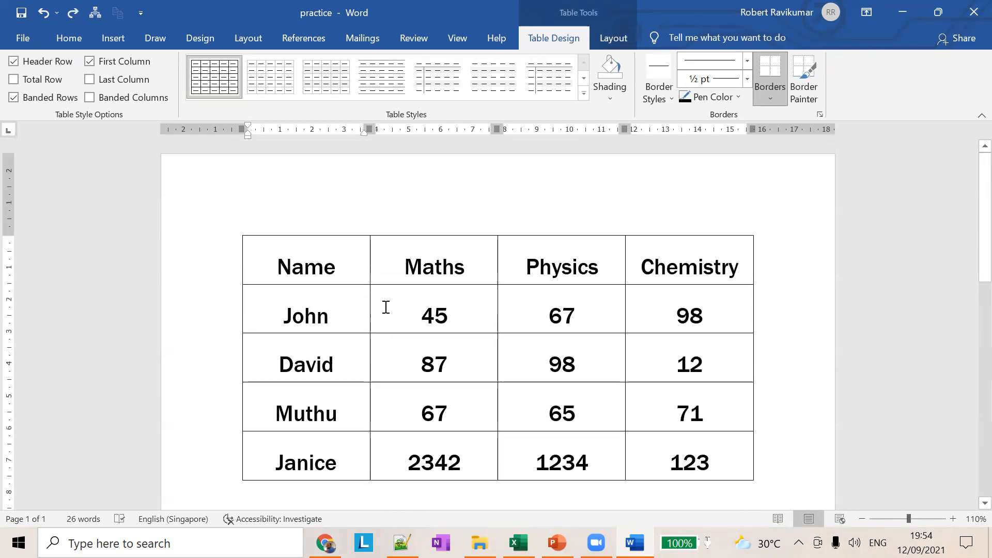
left_click(309, 239)
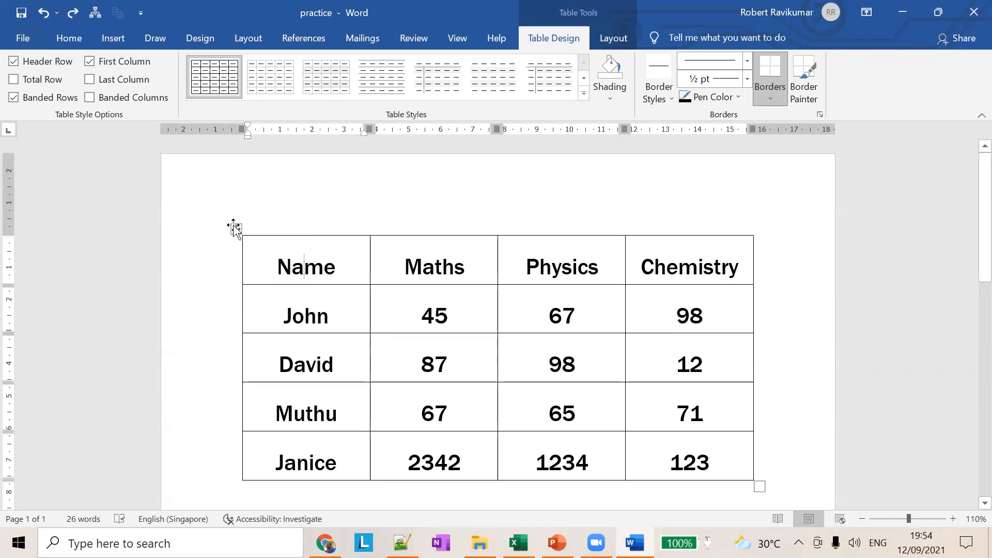
left_click(603, 243)
key("alt+Tab")
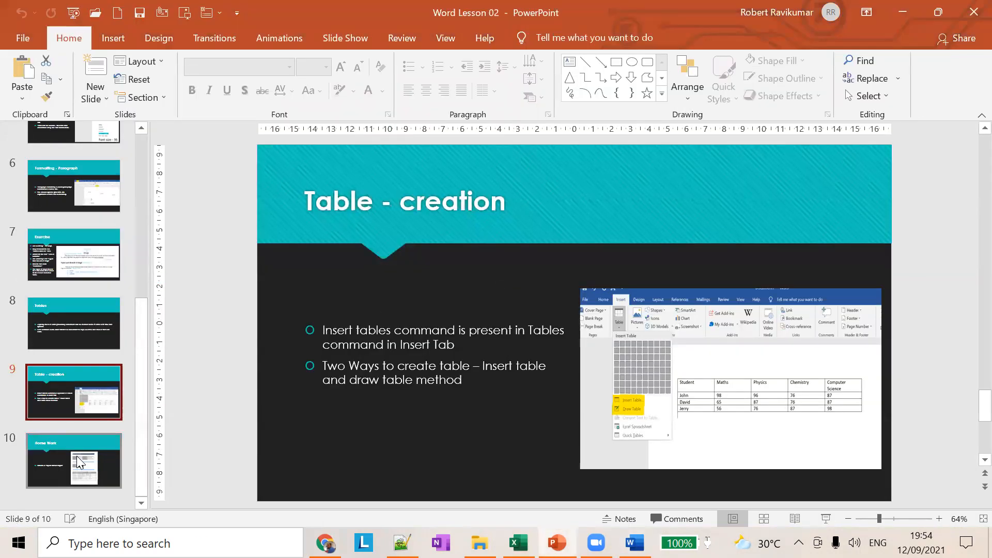
left_click(113, 340)
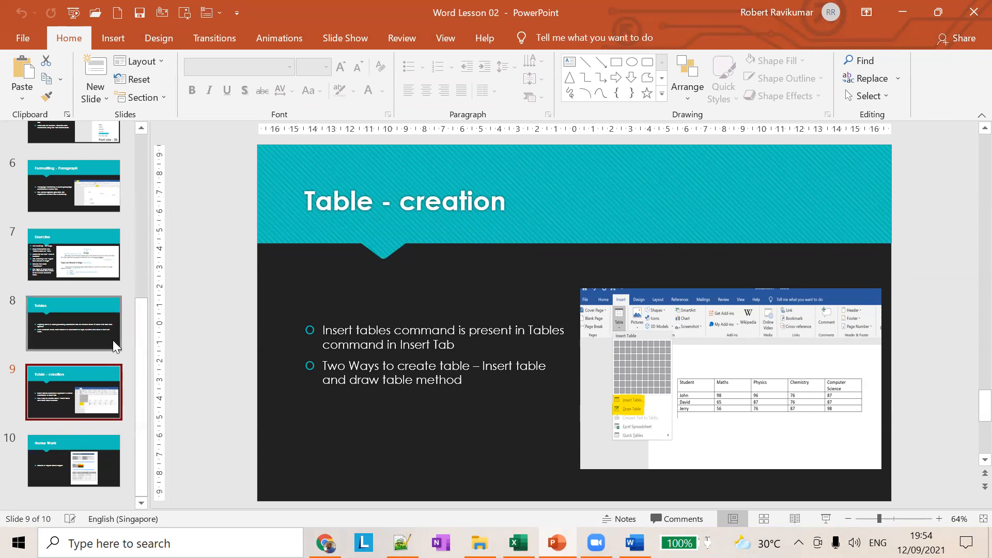
left_click(79, 373)
left_click(83, 455)
left_click(85, 395)
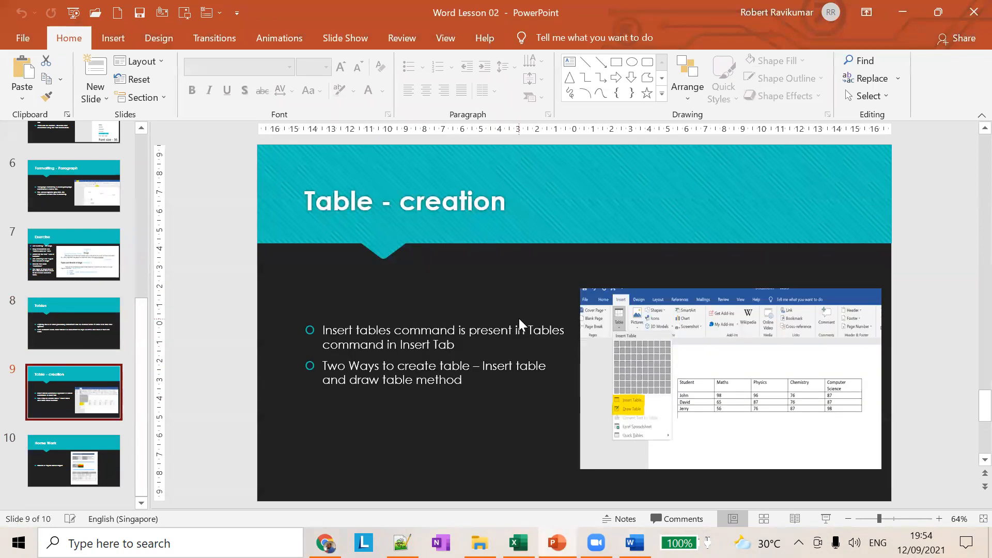
key("alt+Tab")
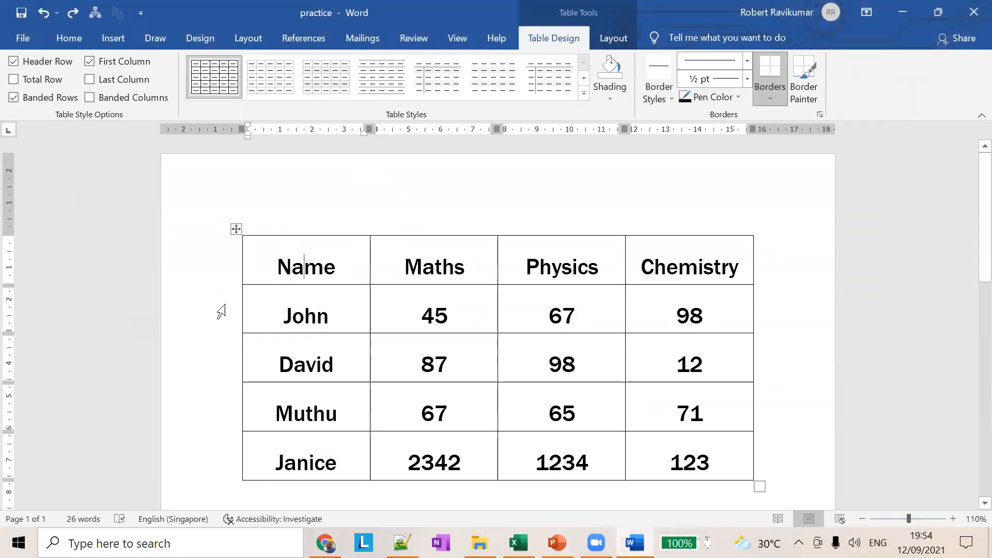
Step: Try the Plain Table 5 style and a dark blue grid table style on the upper marks table
left_click(789, 326)
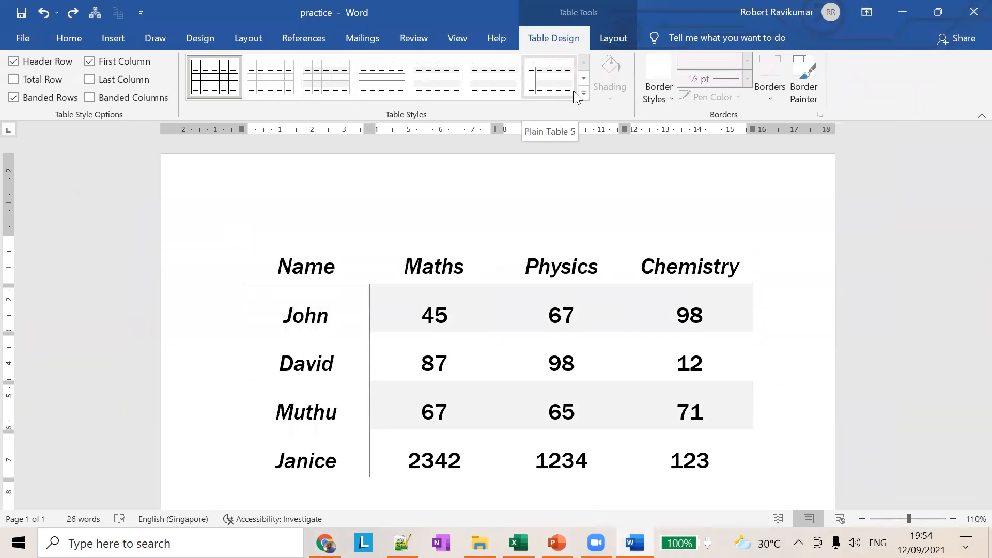
left_click(555, 82)
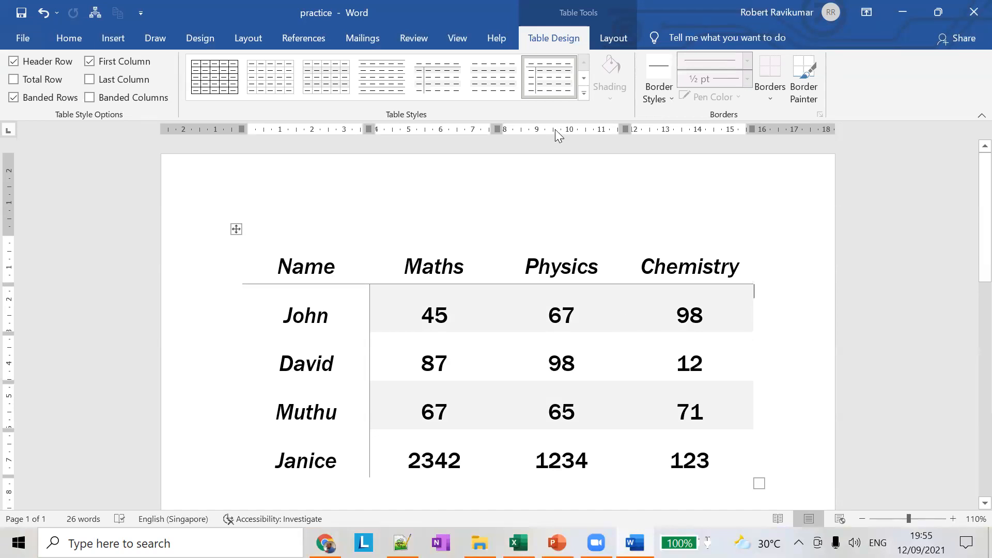
left_click(583, 93)
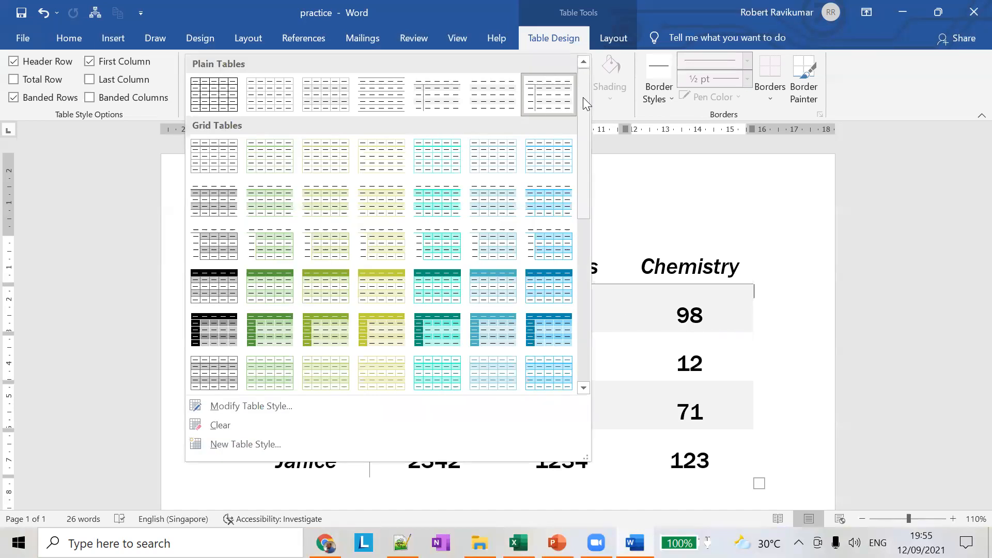
left_click(550, 337)
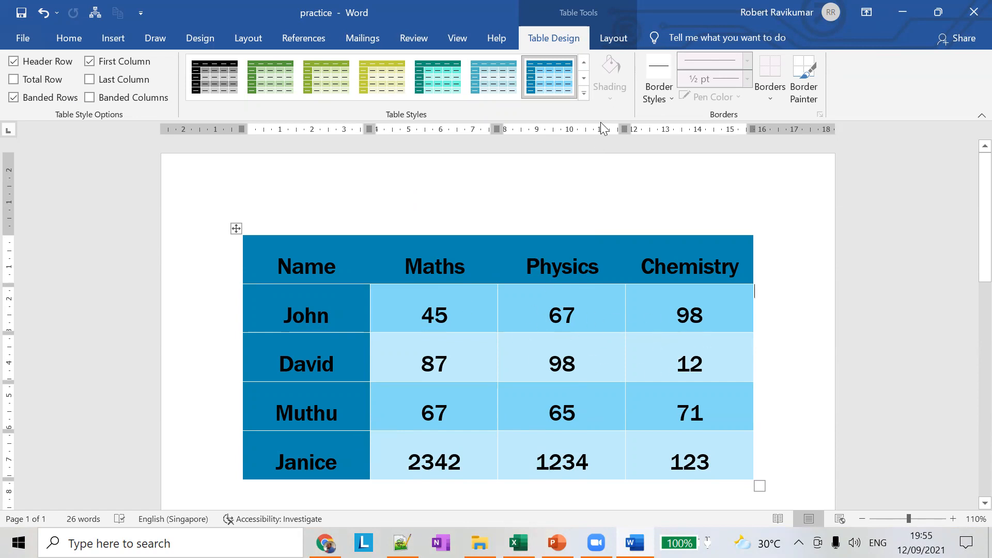
Step: Apply the teal List Table 5 Dark style to the upper marks table
left_click(584, 94)
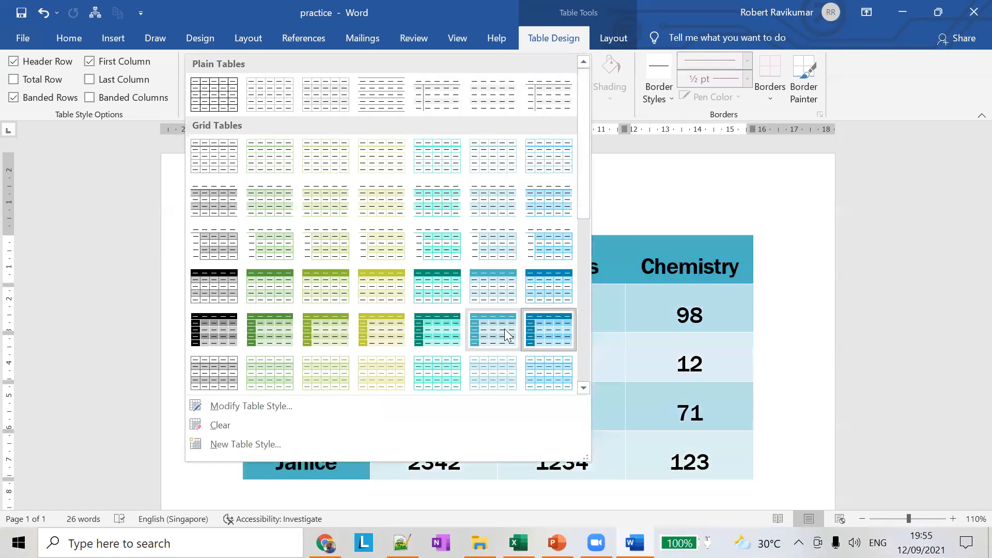
scroll(504, 330, "down", 5)
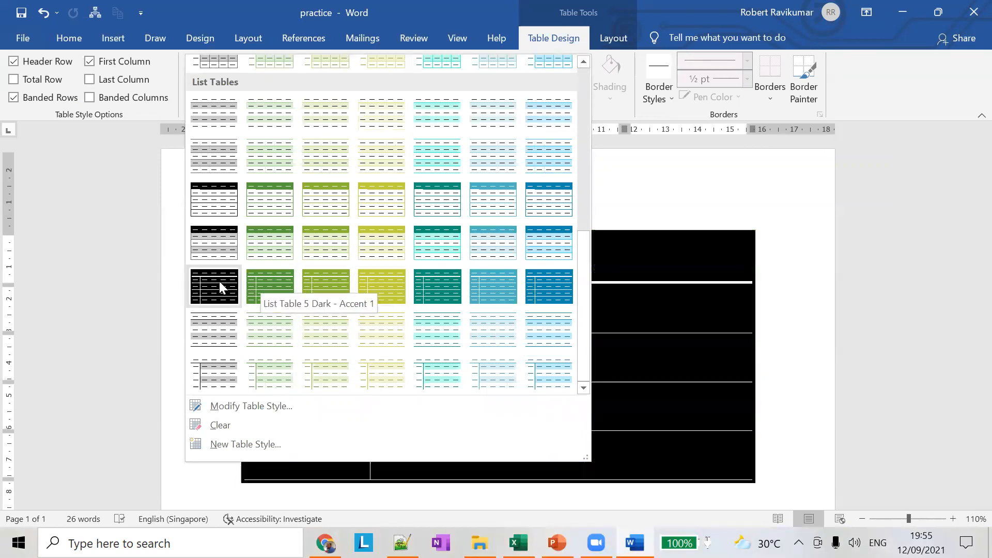
left_click(427, 287)
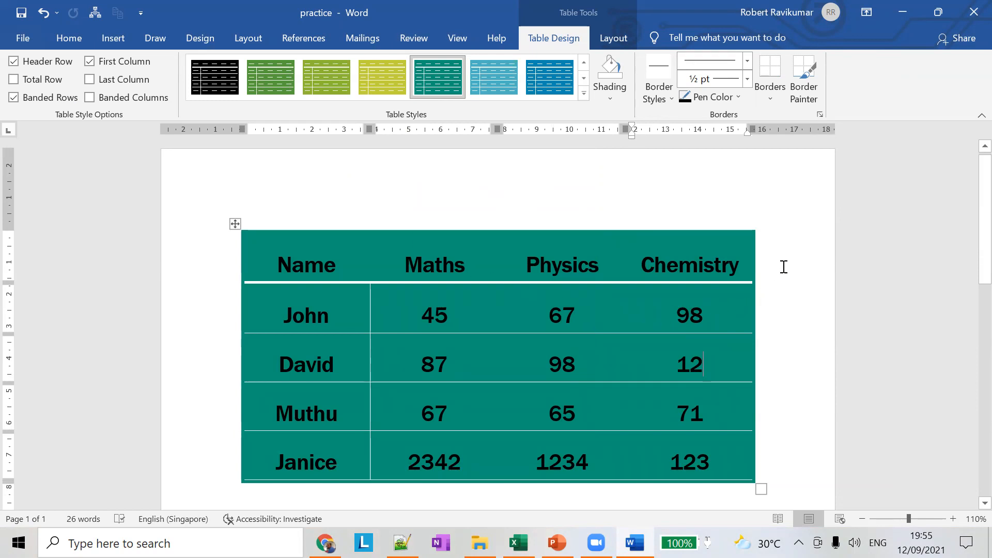
Step: Turn on the Total Row option for the teal table, inspect its last row, and turn the option off again
left_click(13, 79)
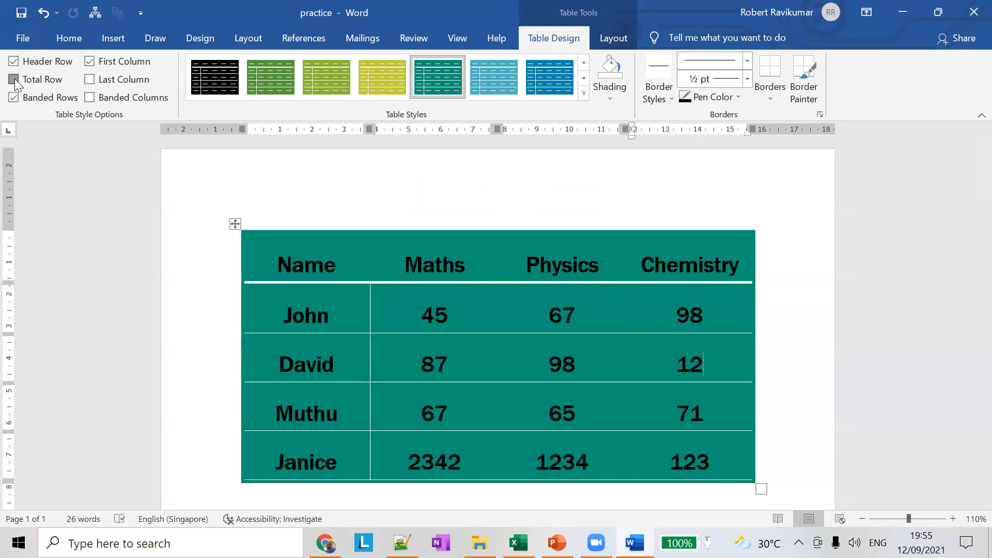
scroll(754, 407, "down", 3)
scroll(765, 424, "down", 3)
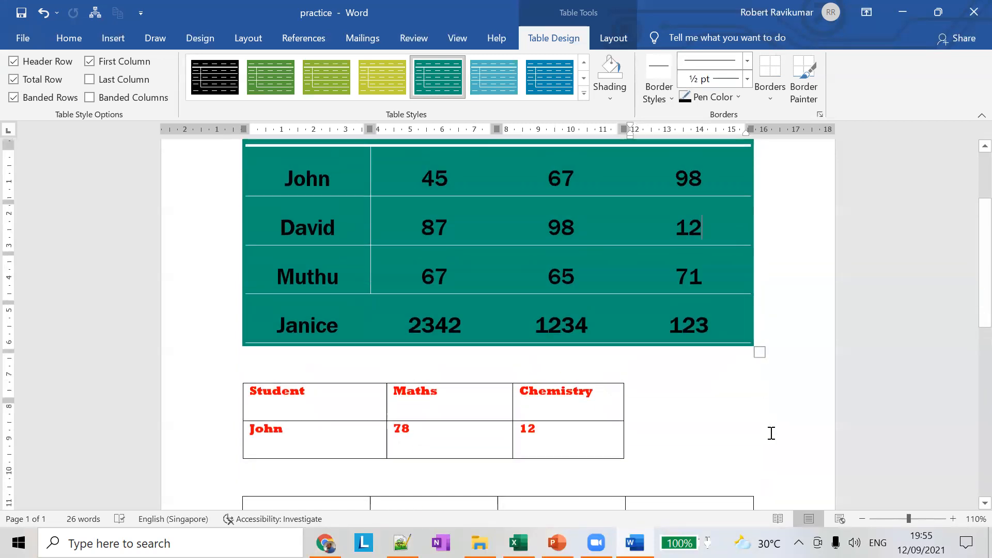
scroll(672, 392, "up", 4)
left_click(13, 79)
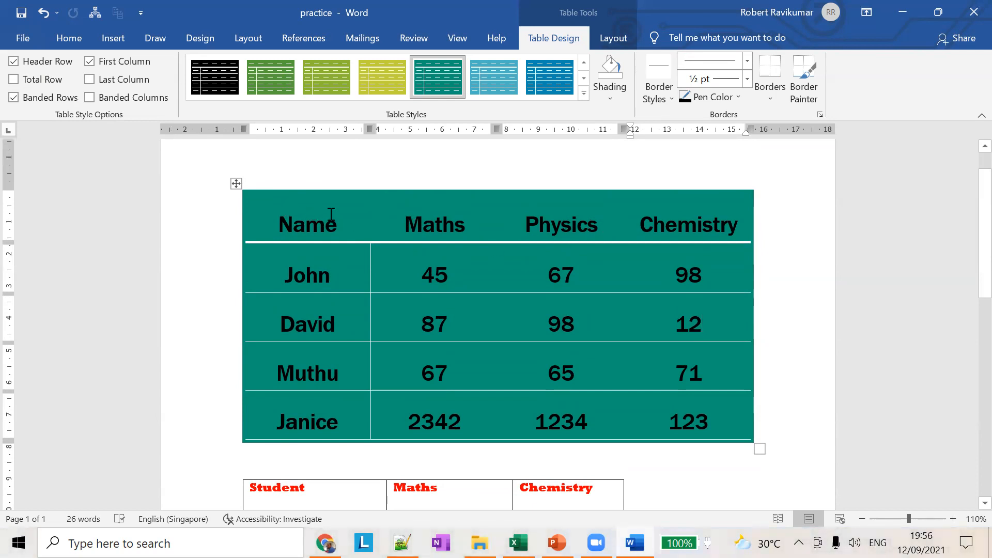
Step: Turn the teal table's Header Row option off and on again, and do the same with First Column
left_click(14, 61)
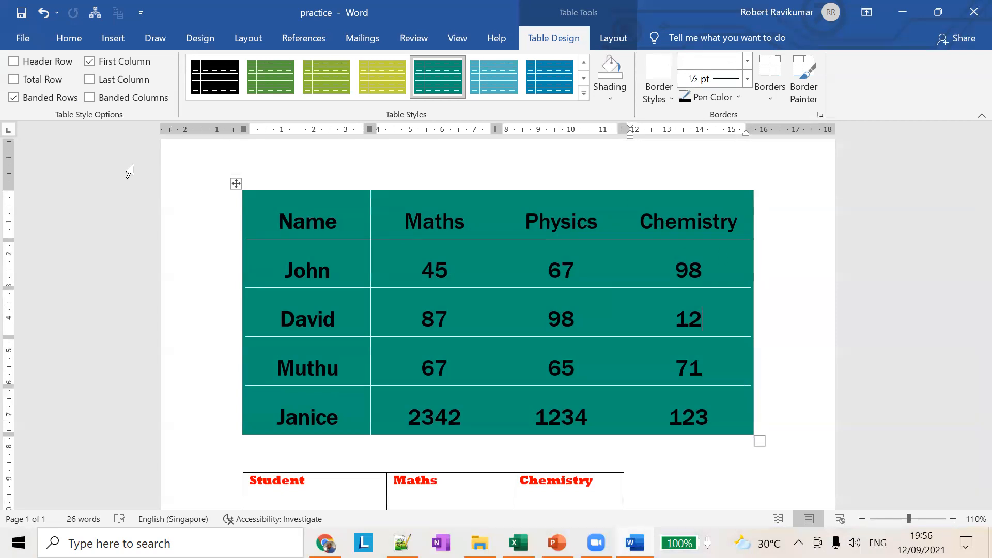
left_click(14, 61)
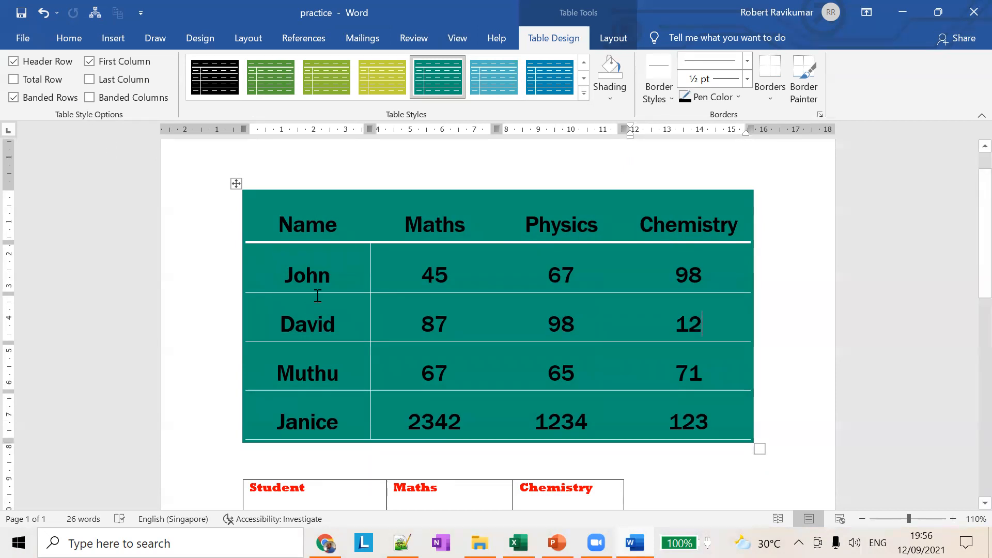
left_click(89, 61)
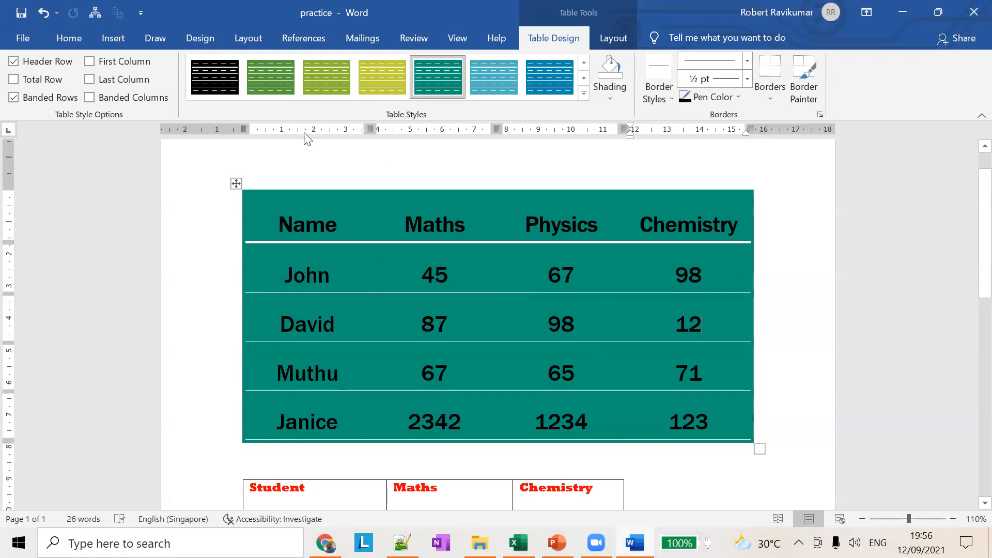
left_click(87, 62)
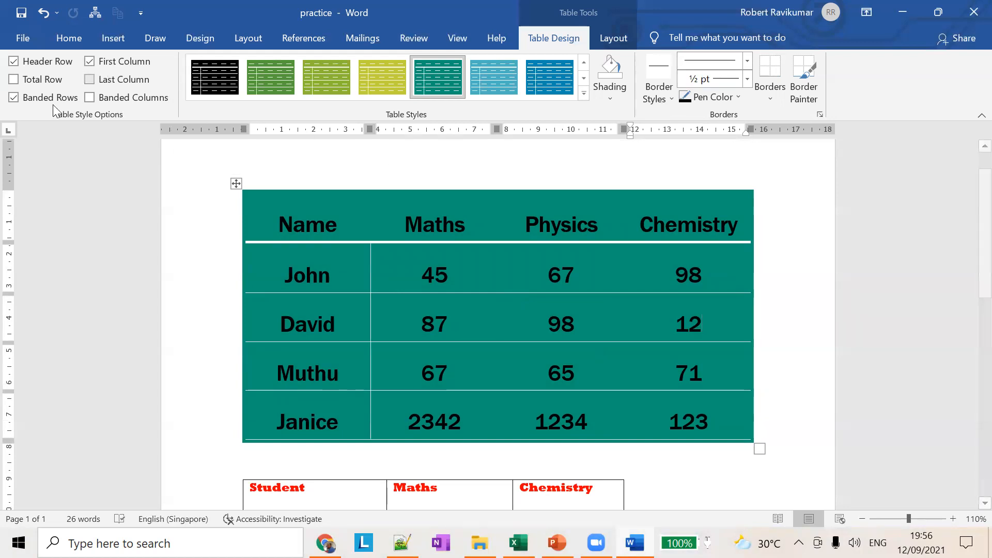
Step: Turn Banded Rows off and on again for the teal table, and Banded Columns on and off again
left_click(14, 97)
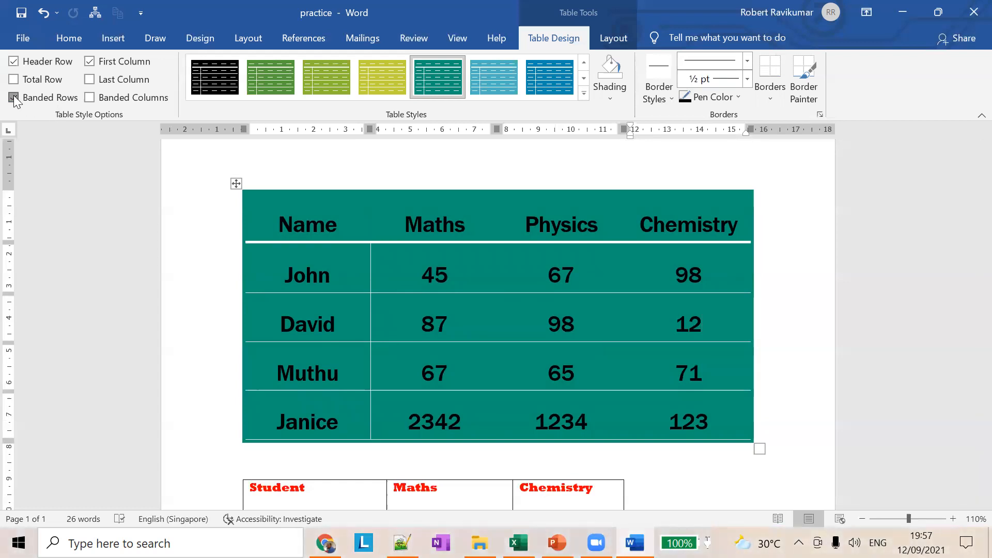
left_click(14, 96)
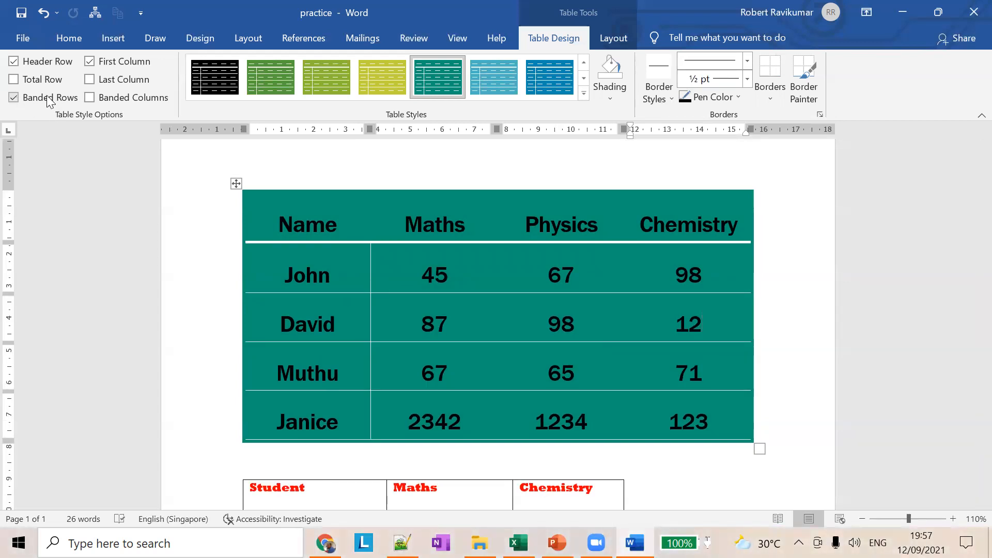
left_click(90, 97)
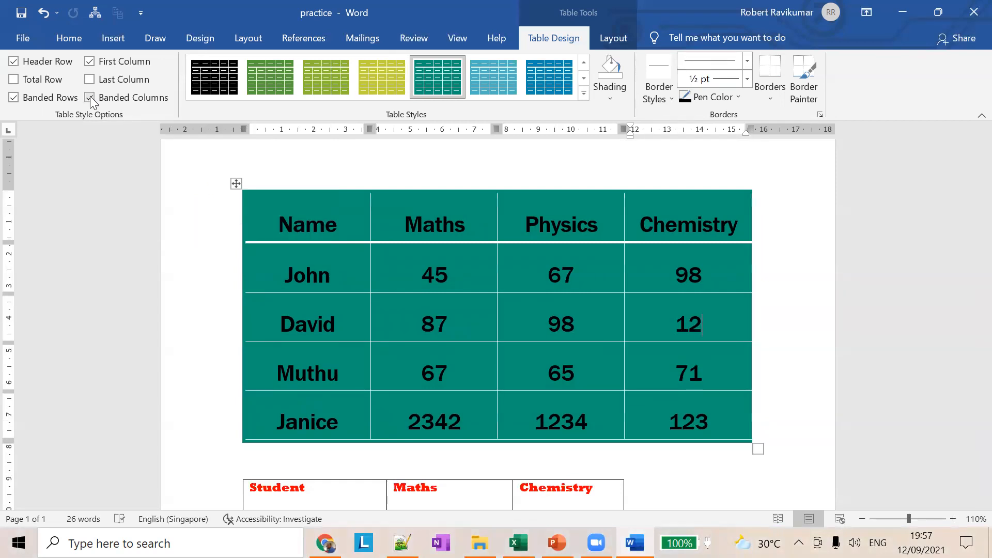
left_click(90, 97)
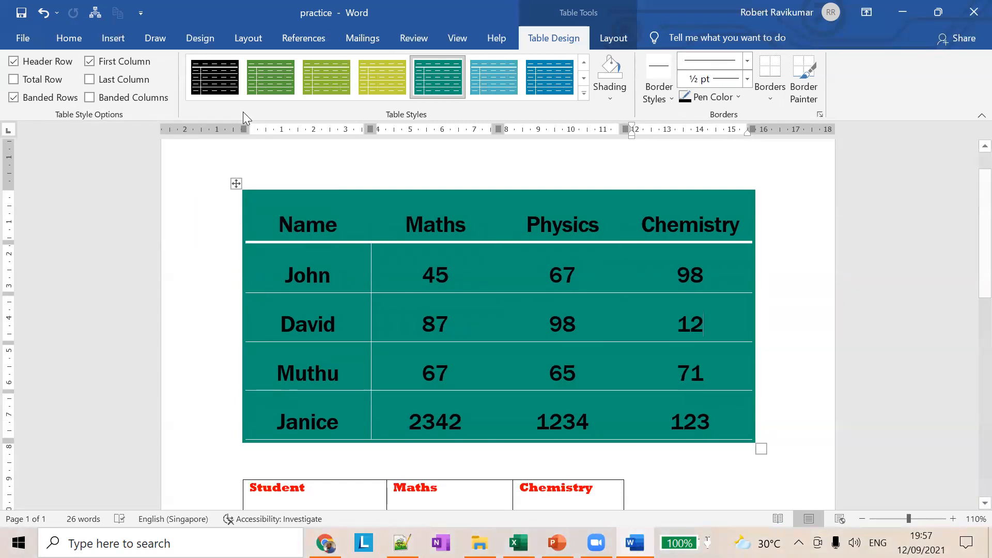
Step: Select all cells of the teal table and preview theme shading colours on them
left_click(612, 98)
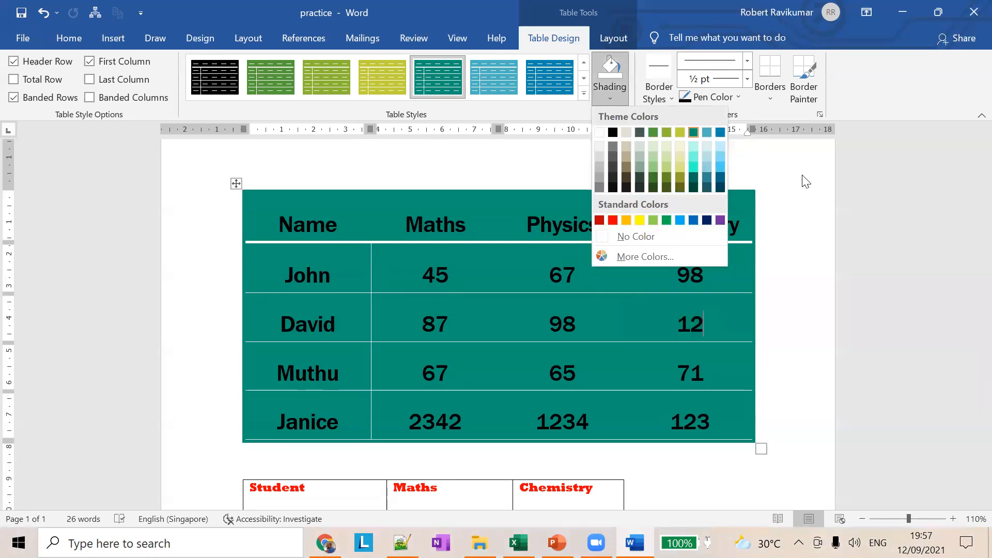
left_click(805, 181)
left_click_drag(277, 215, 737, 421)
left_click(608, 101)
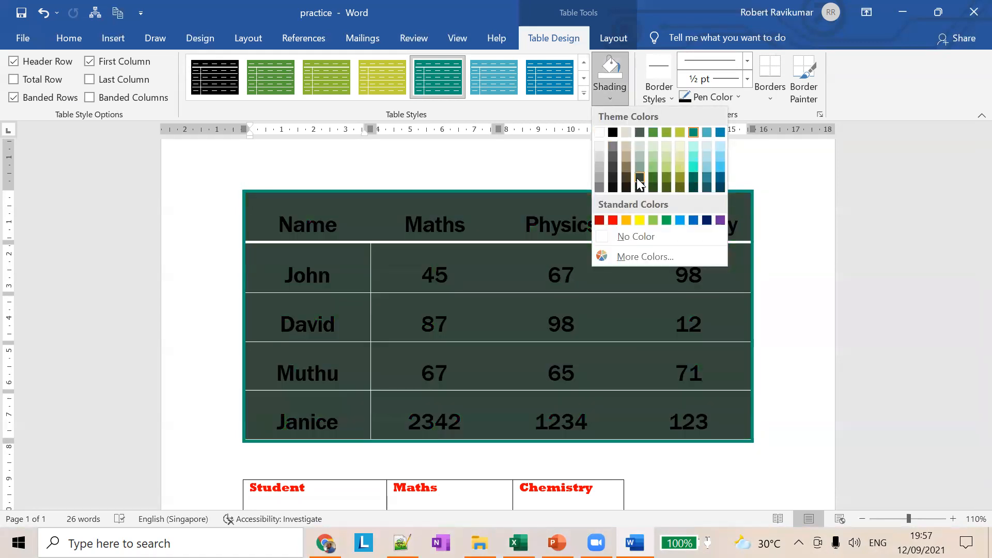
left_click(383, 160)
Step: Select the whole marks table and shade all its cells with a light green theme colour
left_click(263, 170)
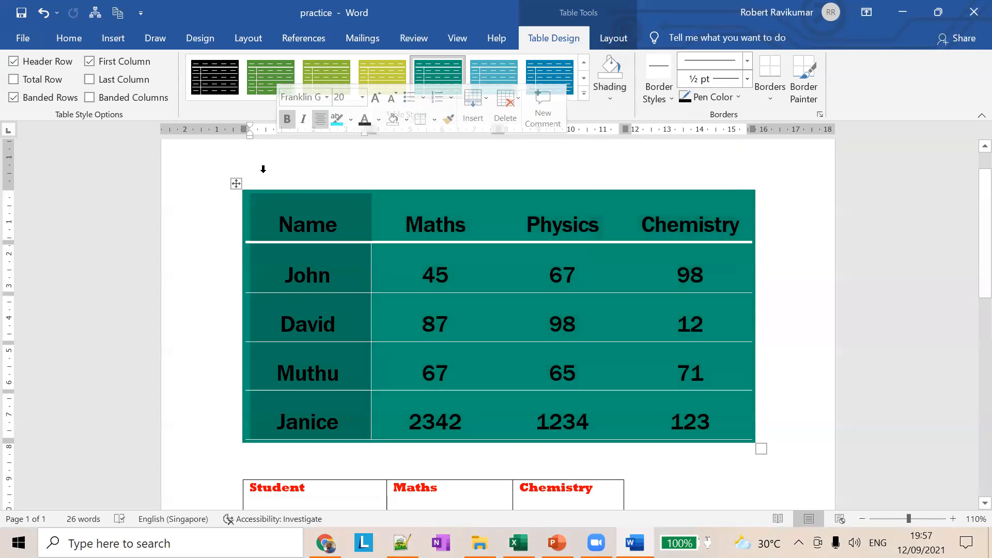
left_click(236, 184)
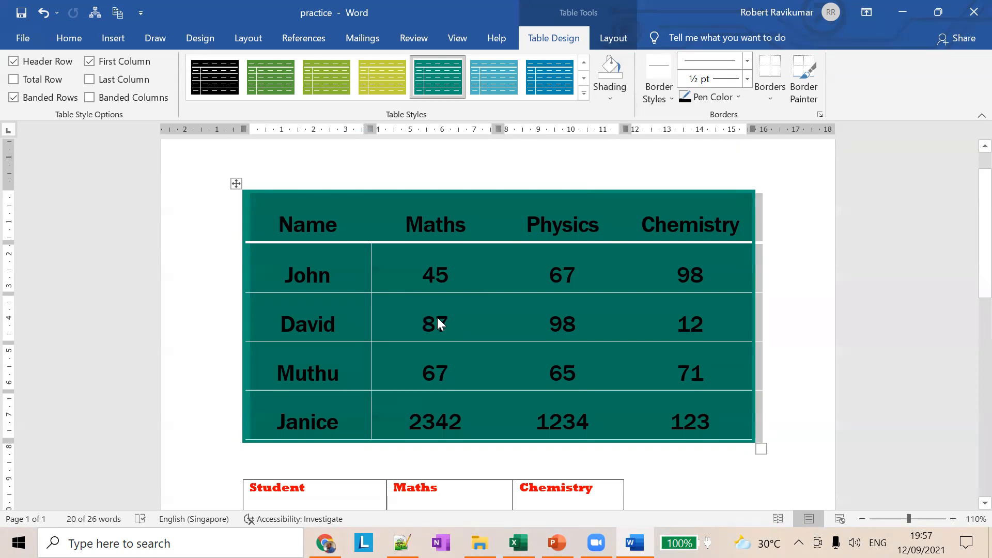
left_click(610, 92)
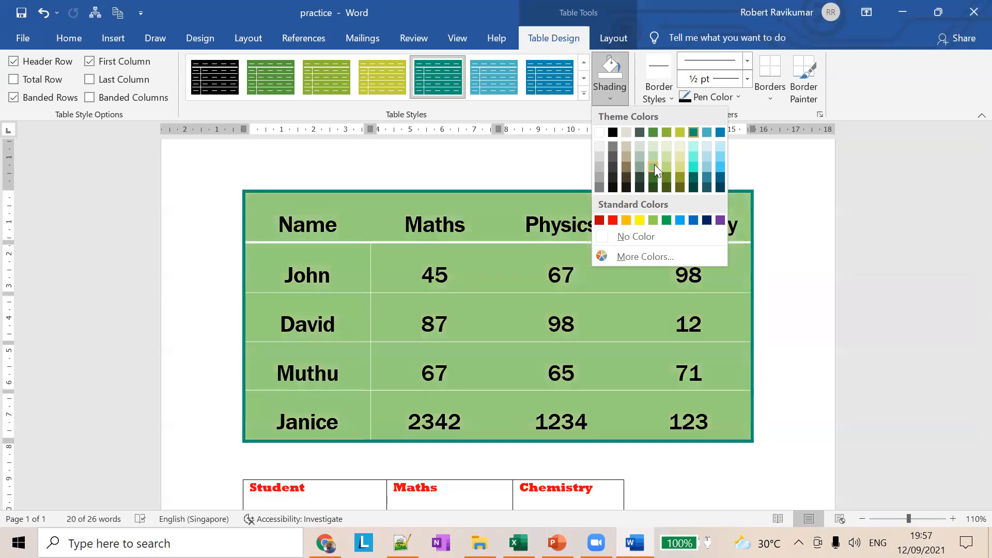
left_click(654, 165)
left_click(766, 221)
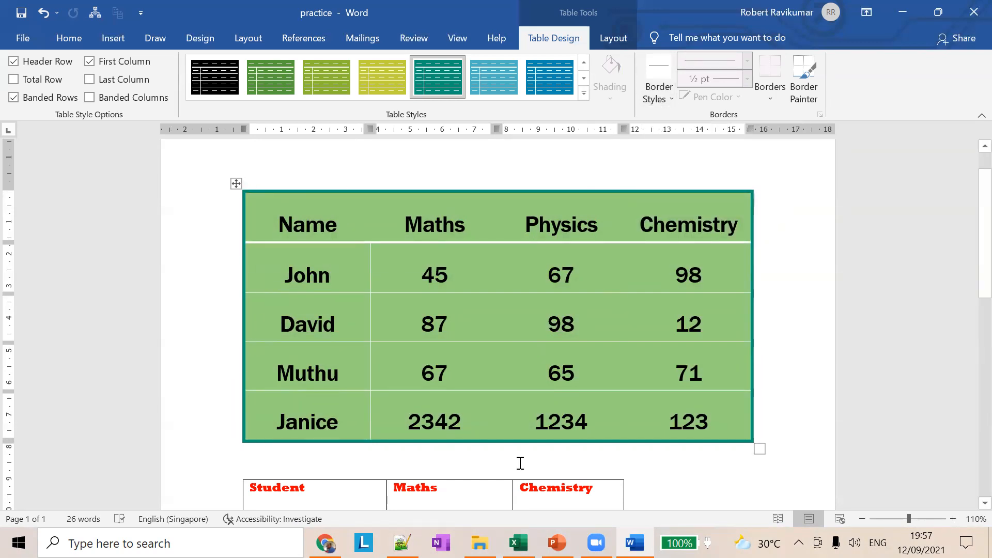
Step: Choose a thin light green theme border style and paint it on the outer edge of the Chemistry header cell
left_click(662, 98)
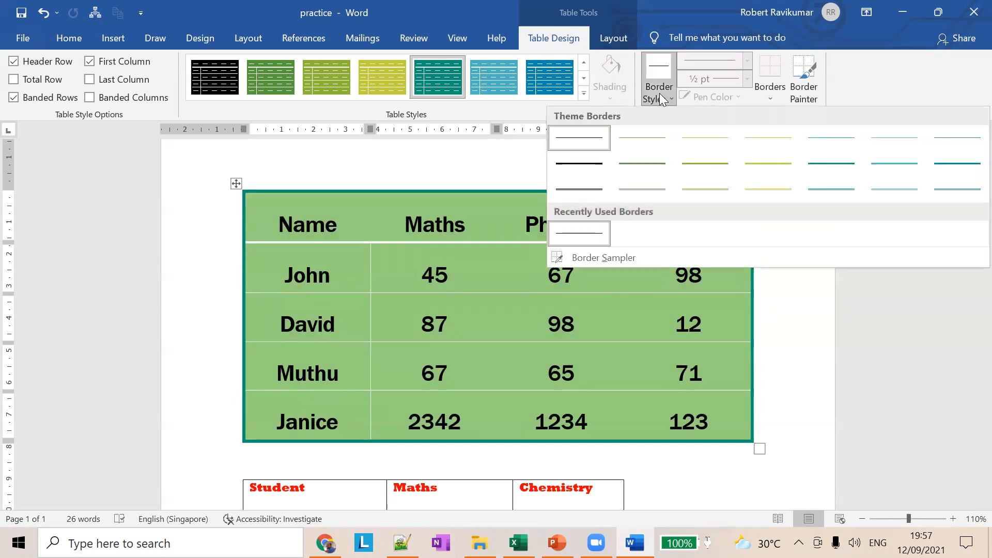
left_click(641, 189)
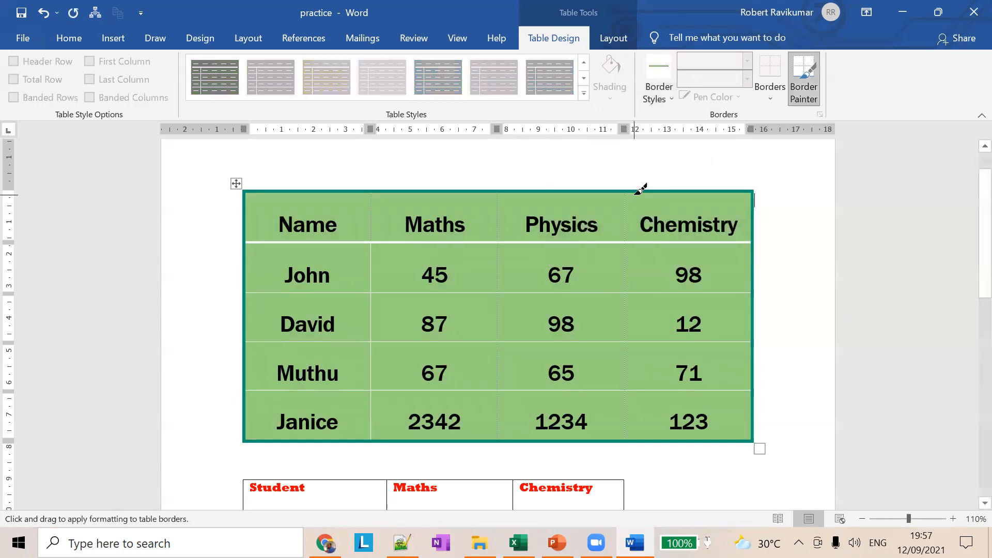
left_click(761, 198)
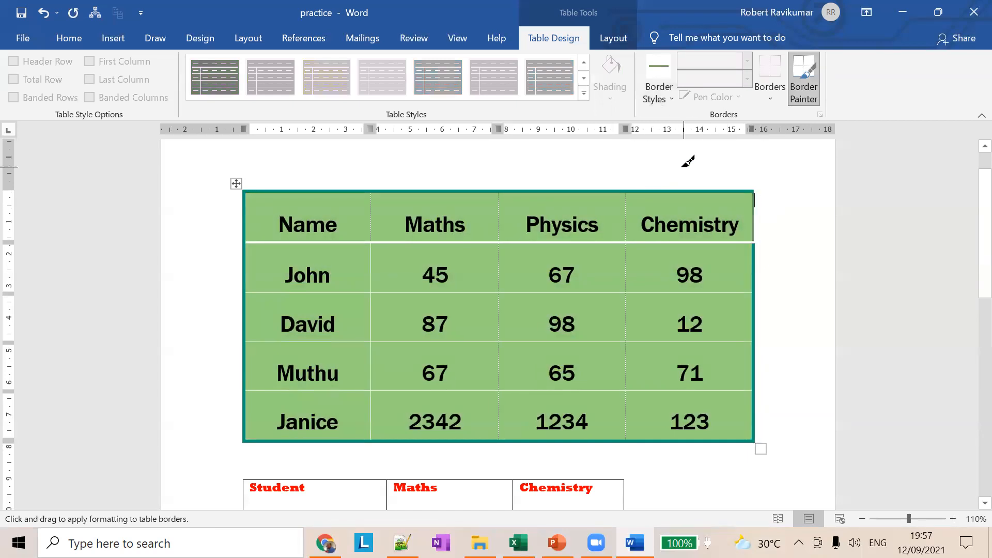
key("Escape")
Step: Select the whole marks table and try painting its borders with a ½ pt lime green theme border style
left_click(236, 183)
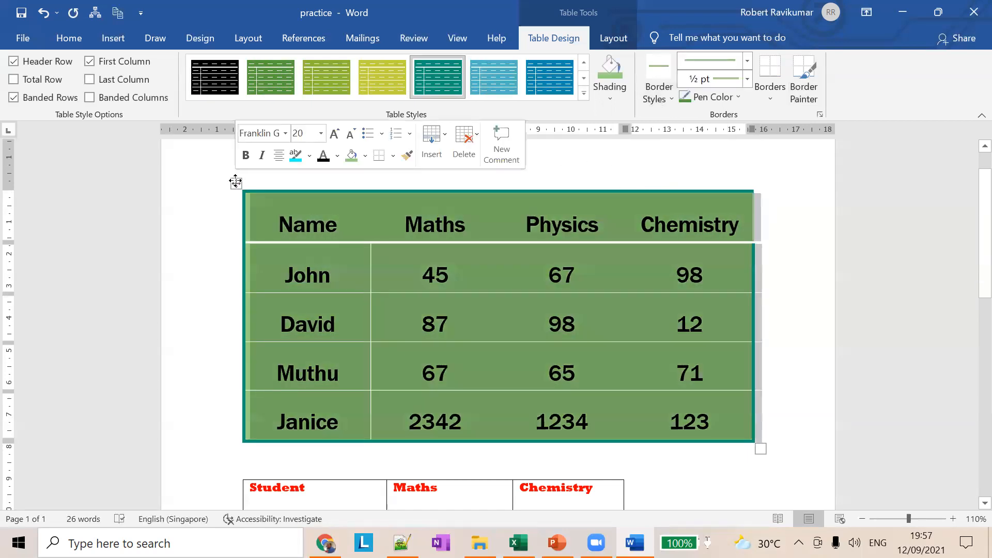
left_click(662, 102)
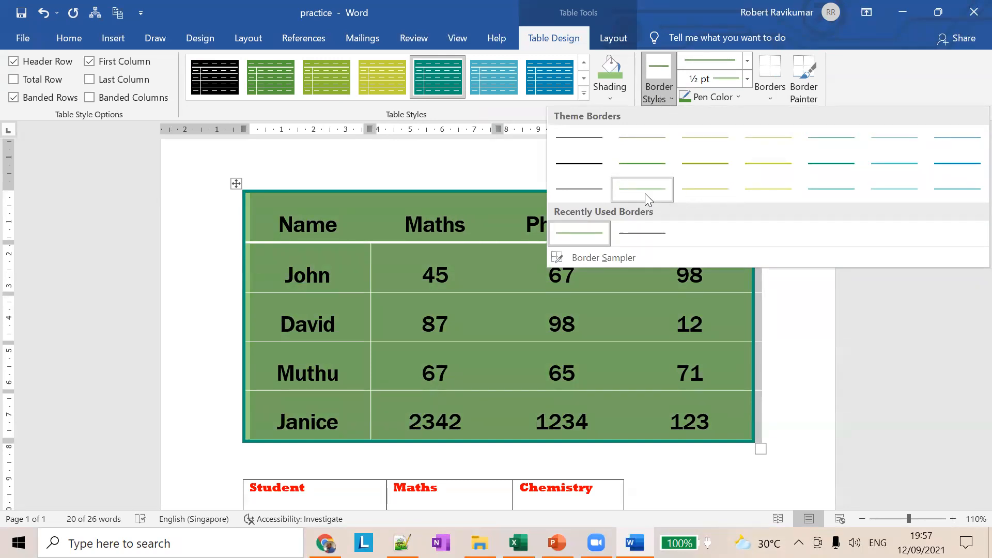
left_click(705, 189)
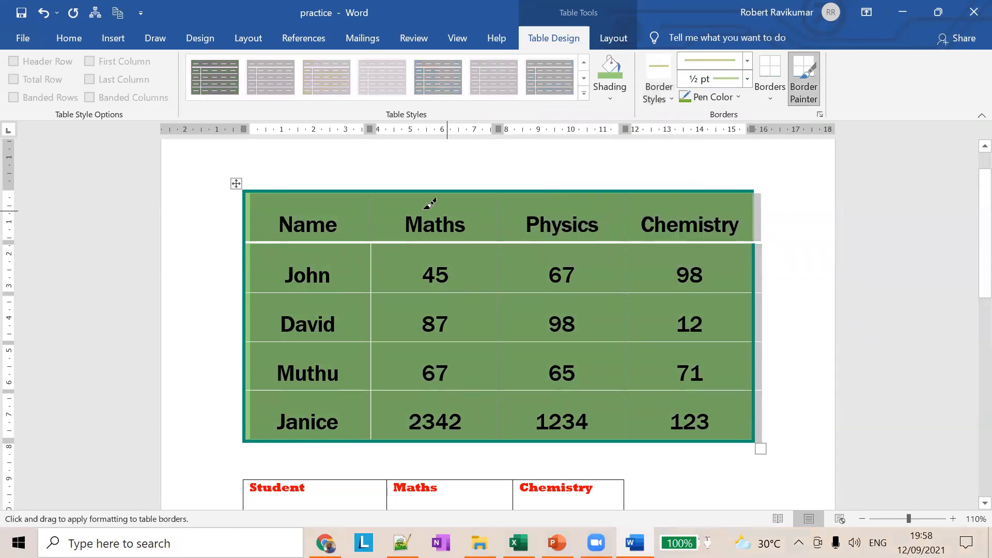
left_click_drag(224, 196, 561, 377)
left_click(610, 80)
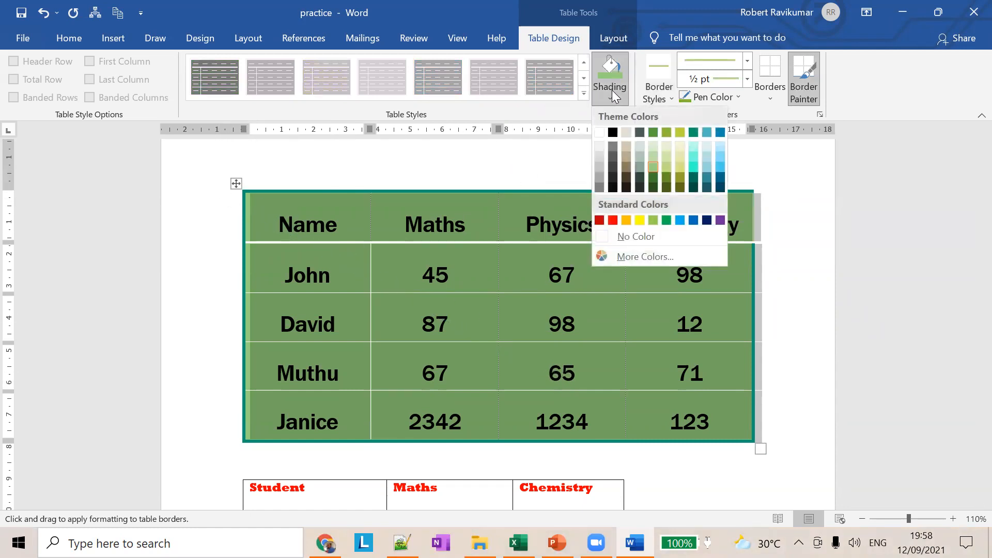
Step: Sample the teal 3 pt outer border with Border Sampler and apply it to the marks table as All Borders
left_click(664, 98)
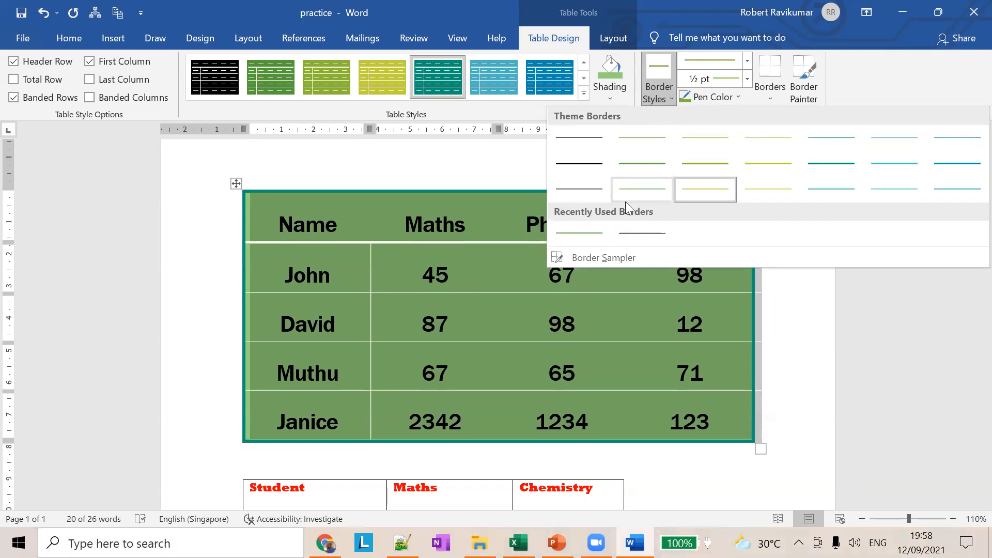
left_click(592, 258)
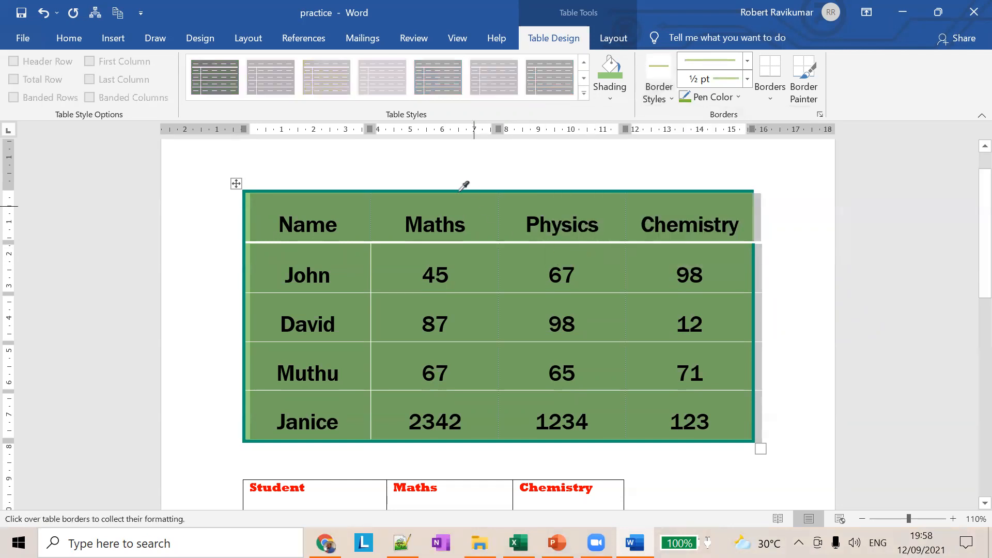
left_click(456, 191)
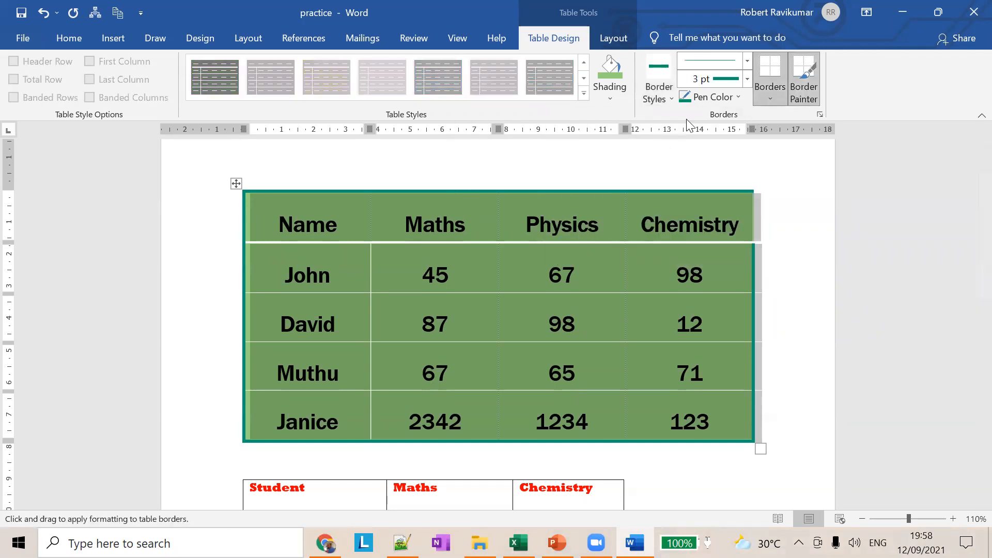
left_click(770, 95)
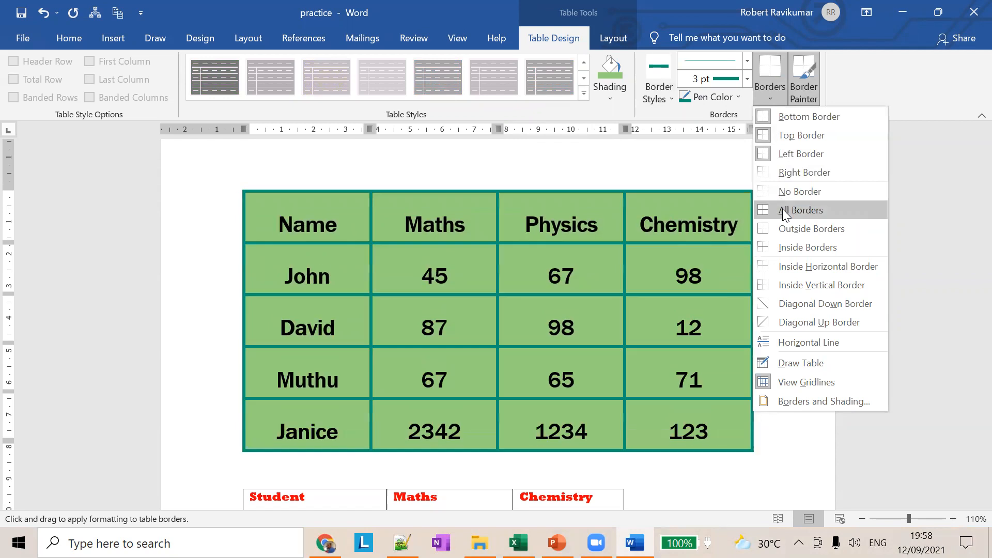
left_click(781, 209)
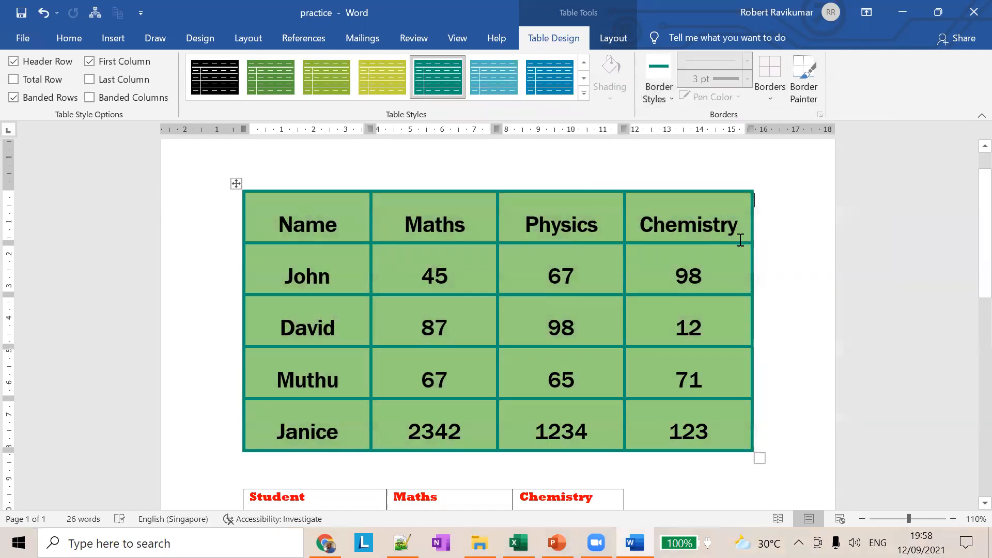
Step: Choose the ½ pt light green theme border style and try applying it as Inside Borders to the marks table
left_click_drag(255, 204, 700, 437)
left_click(658, 97)
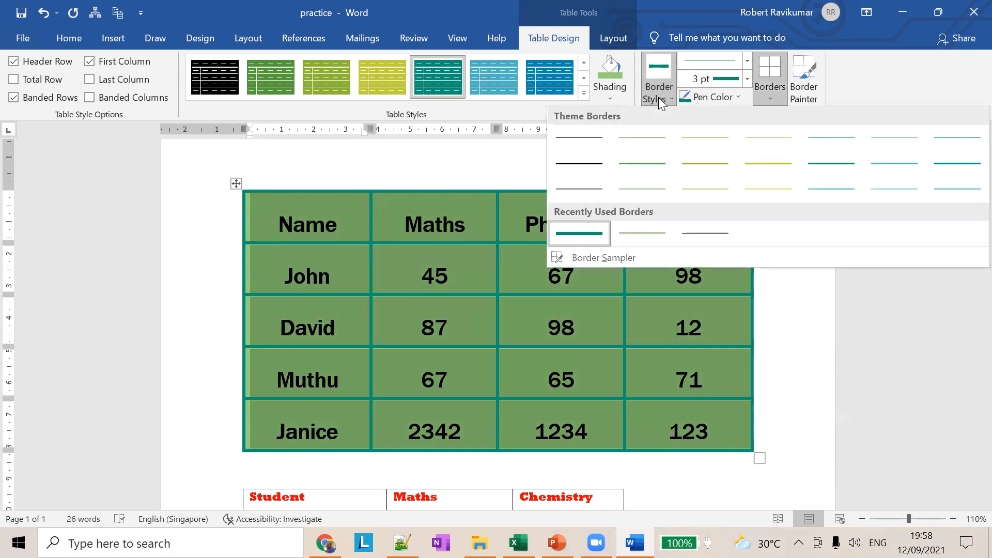
left_click(640, 190)
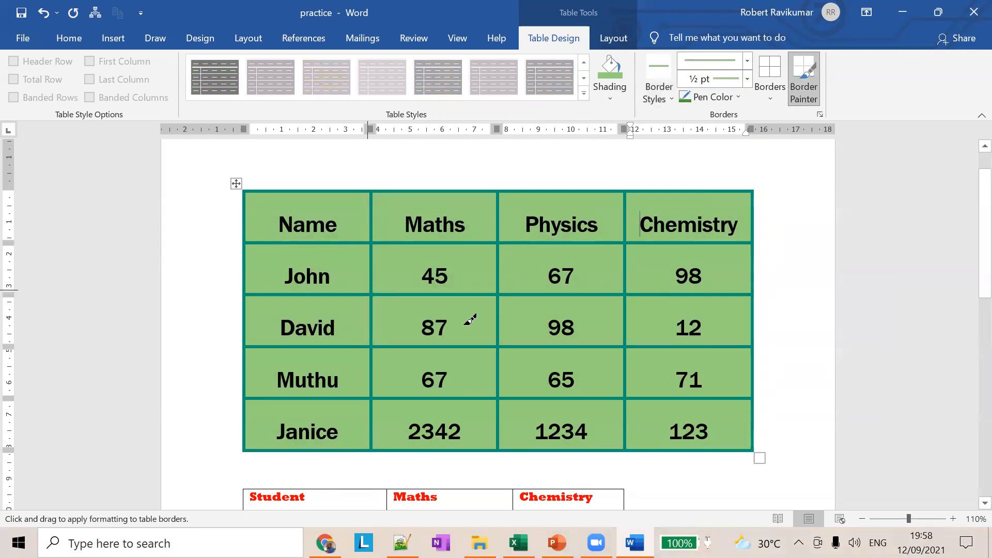
left_click(769, 96)
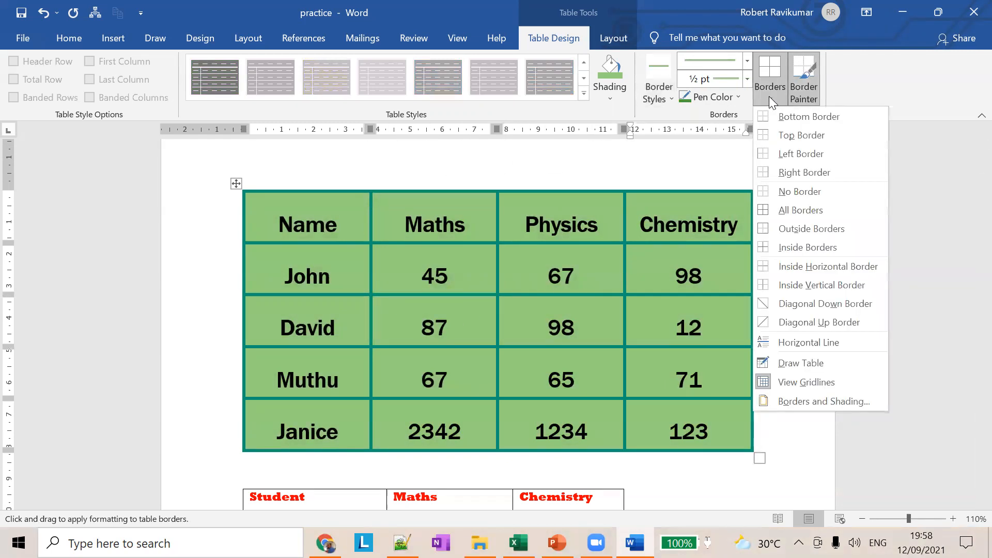
left_click(789, 250)
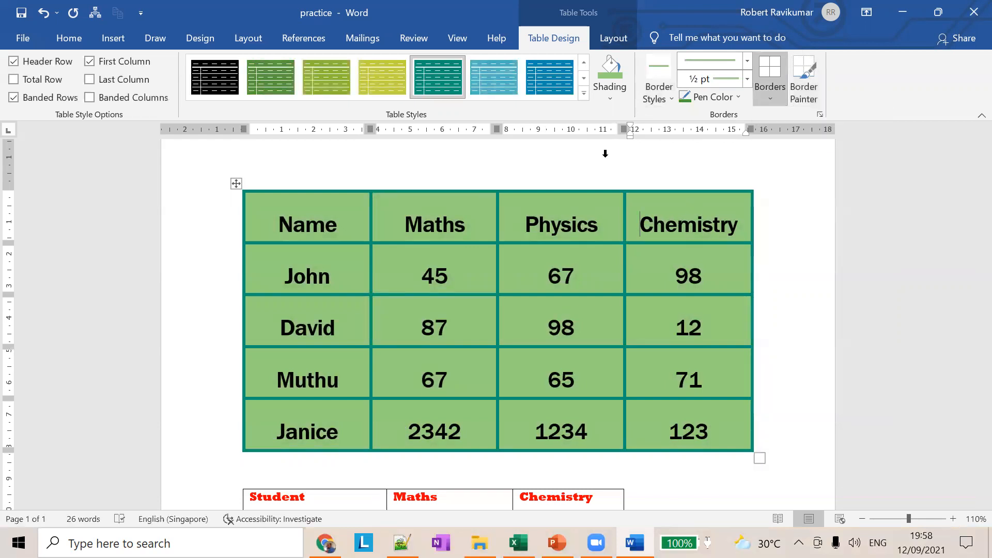
Step: Select the whole marks table and remove all its borders with No Border
left_click(235, 184)
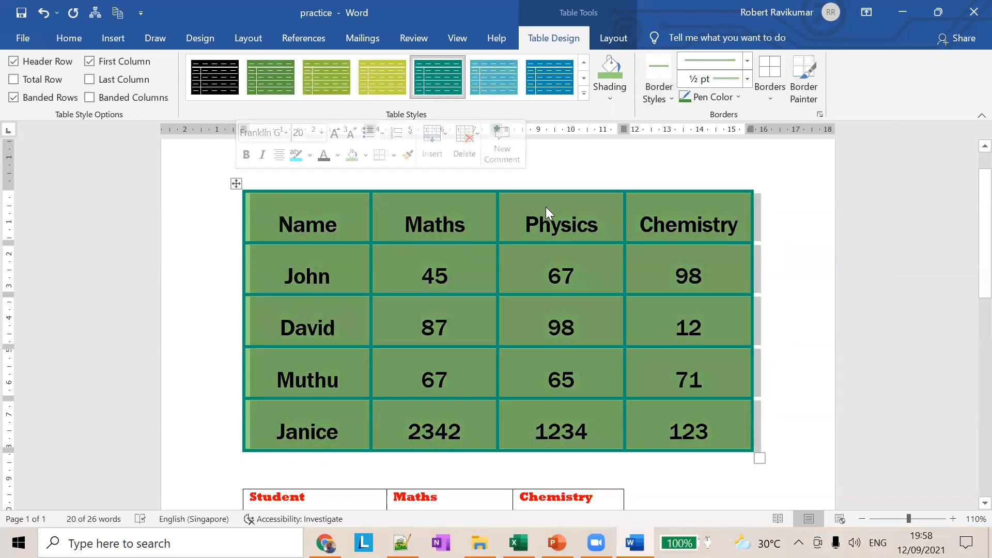
left_click(770, 90)
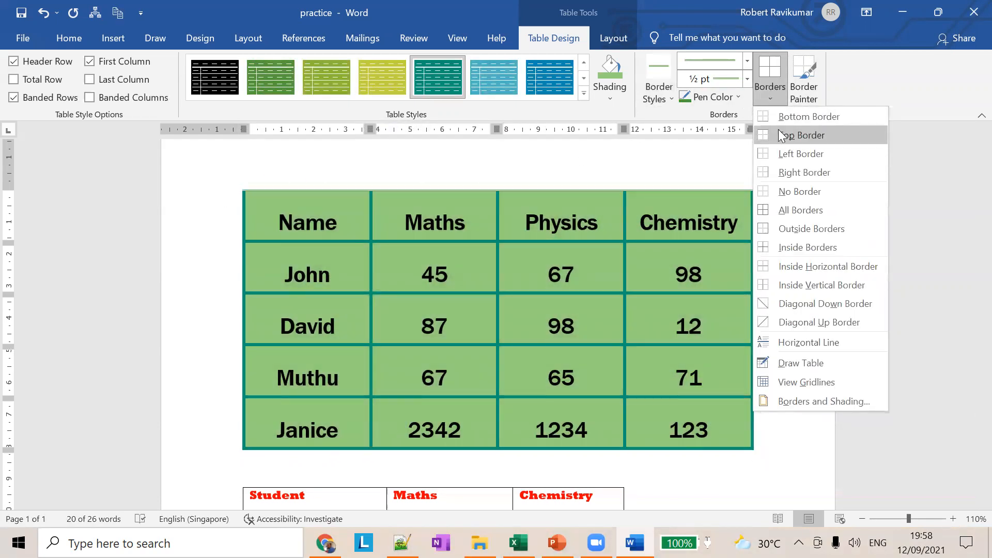
left_click(794, 192)
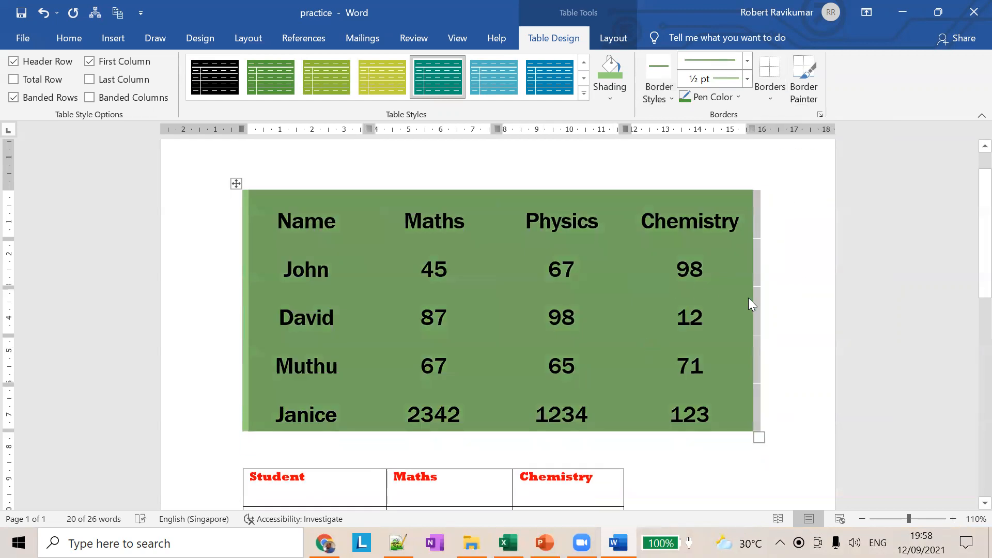
left_click(789, 293)
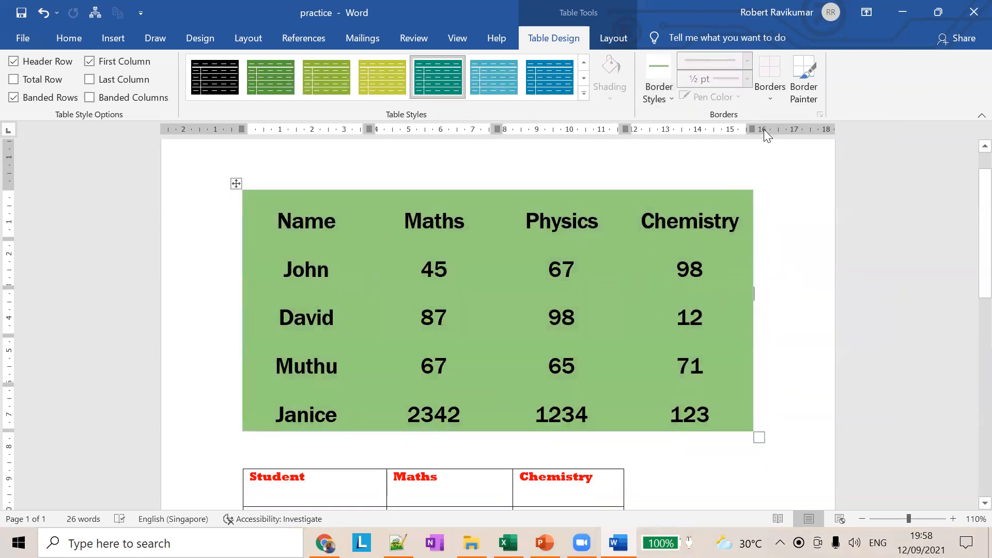
Step: Reselect the whole marks table and apply All Borders with the ½ pt light green line
left_click(769, 92)
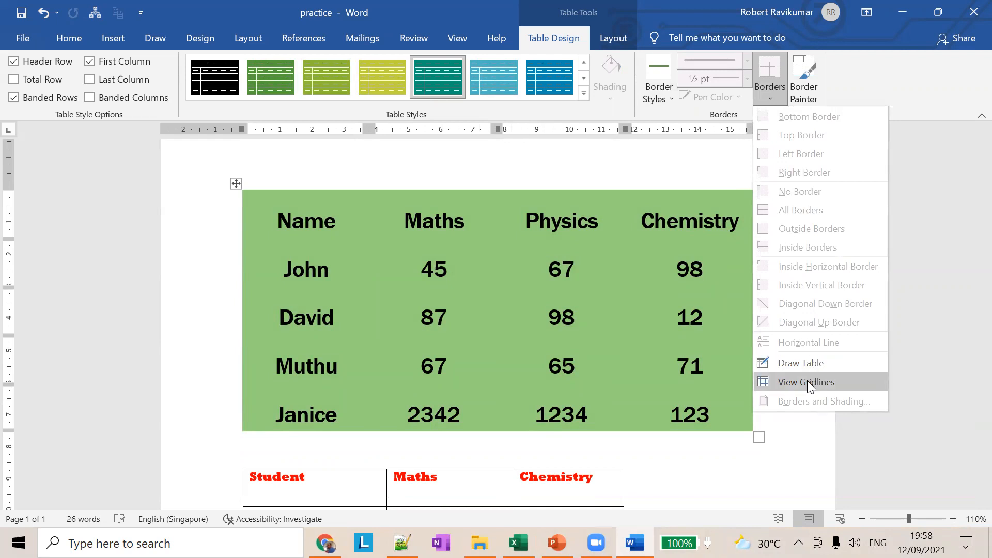
left_click(313, 180)
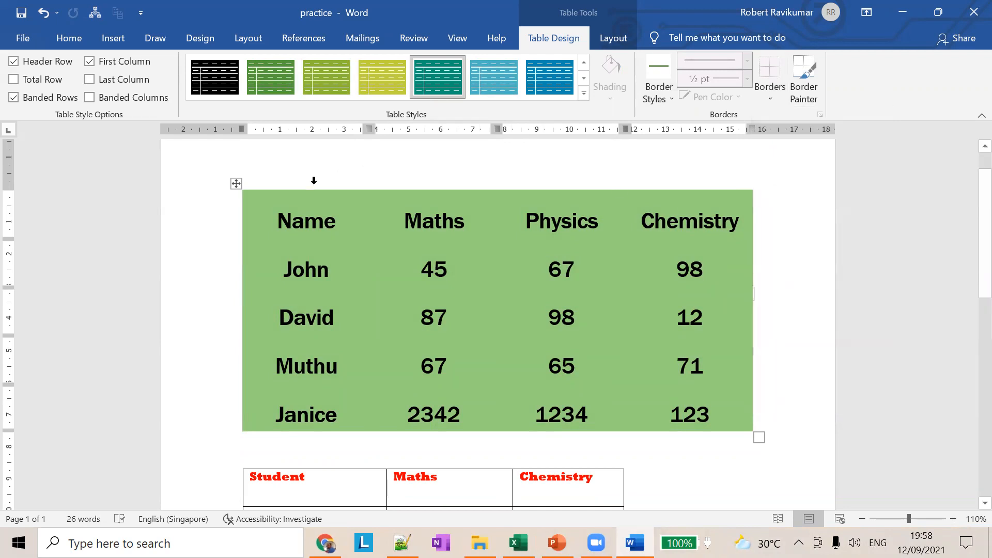
left_click(238, 184)
left_click(776, 95)
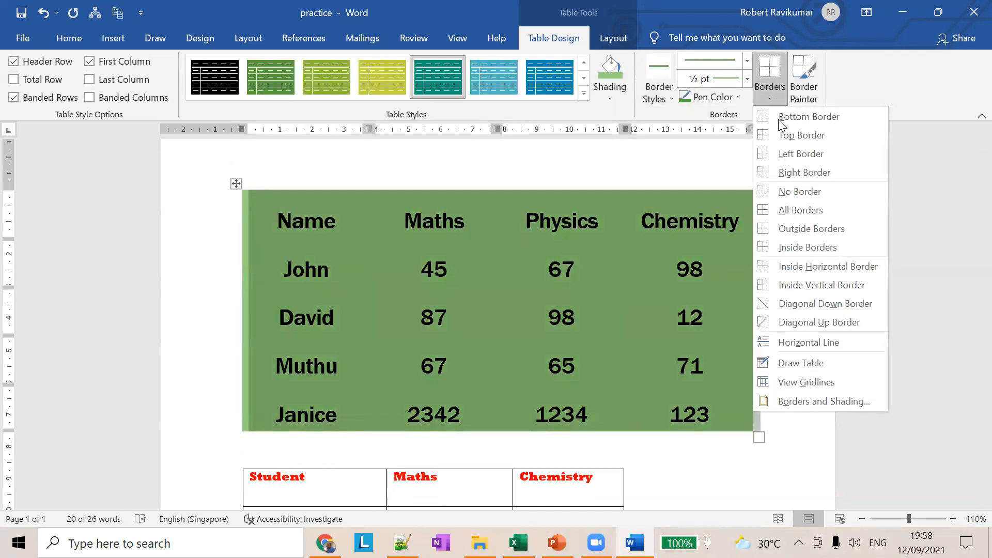
left_click(800, 211)
left_click(800, 215)
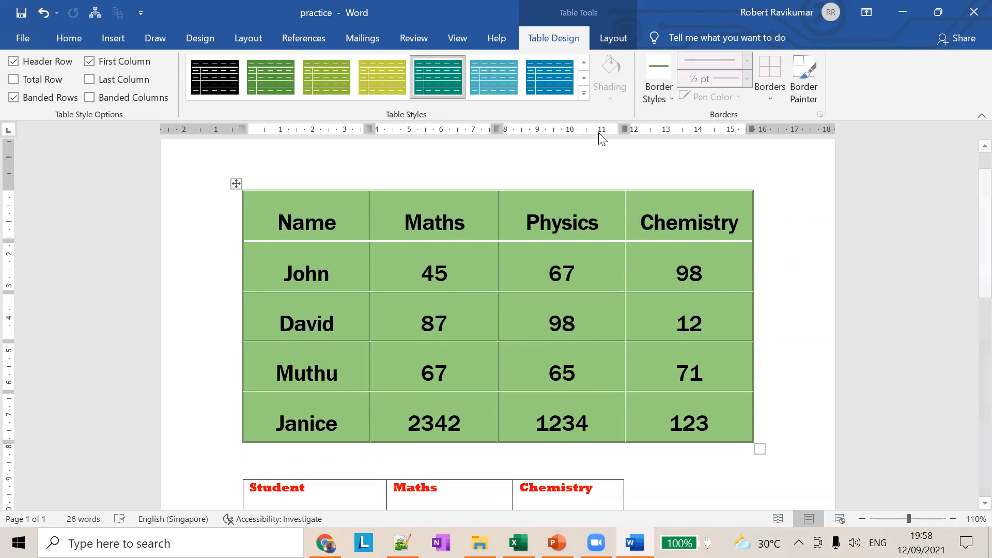
Step: Select the whole marks table and apply the black-and-grey banded style from the last row of List Tables
left_click(583, 93)
scroll(509, 310, "down", 1)
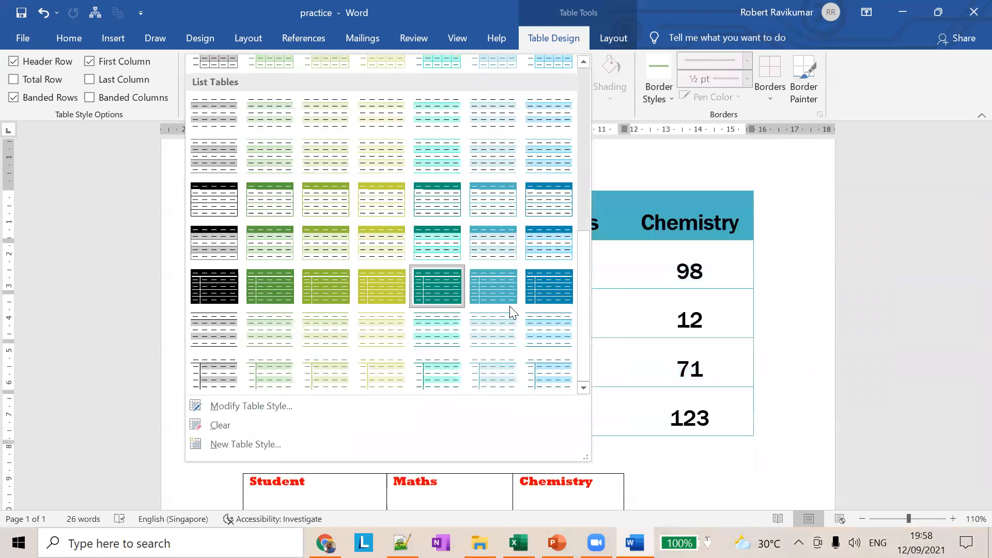
left_click(740, 251)
left_click(237, 184)
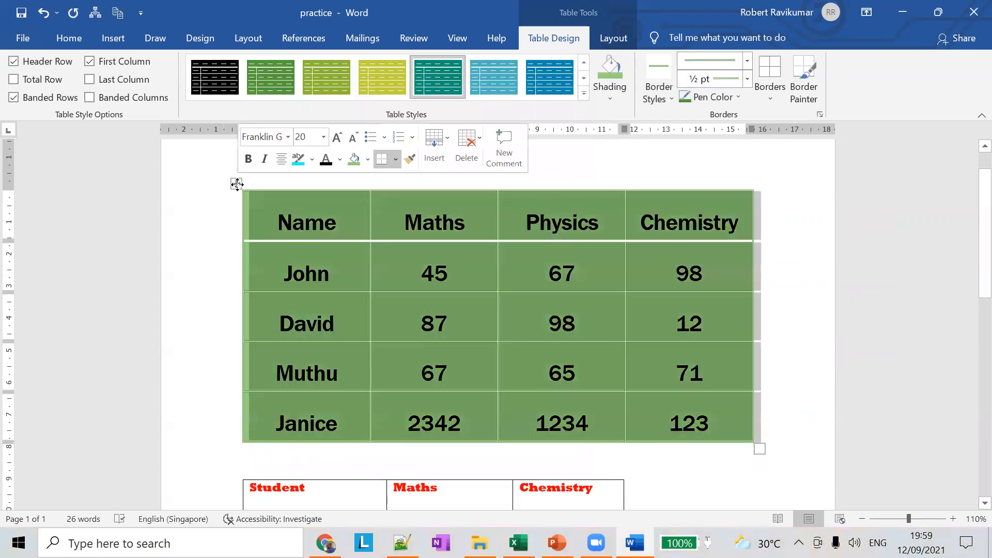
left_click(584, 94)
scroll(439, 284, "down", 1)
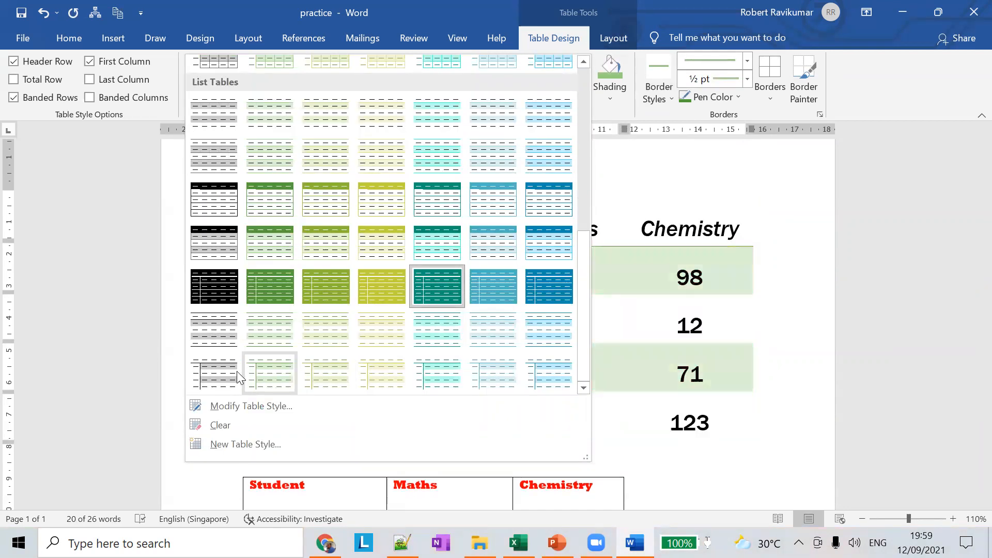
left_click(212, 373)
left_click(766, 310)
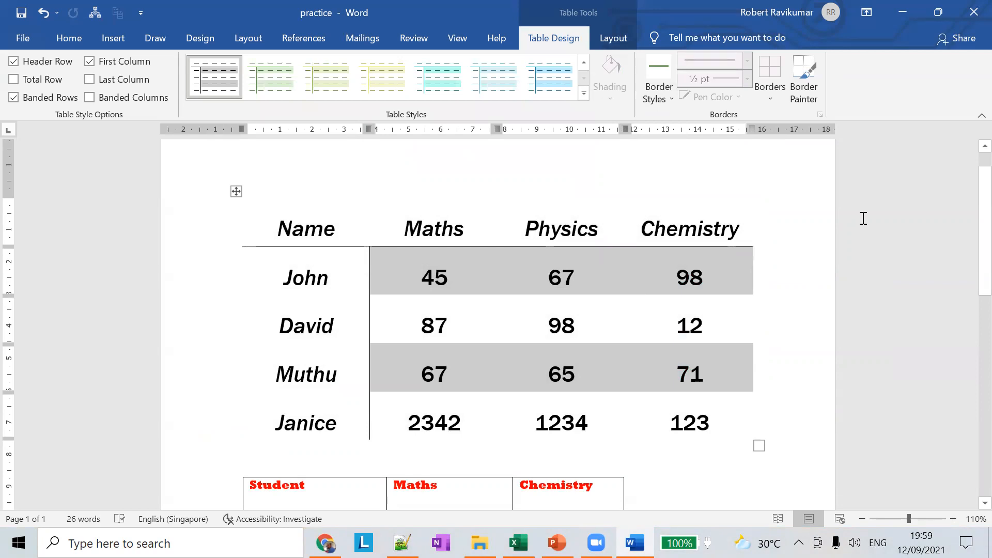
left_click(668, 100)
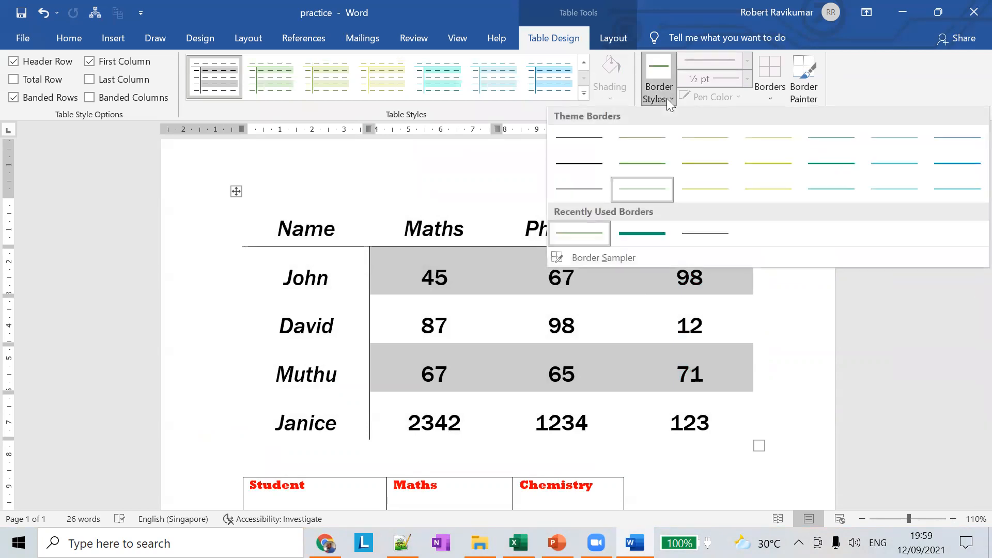
left_click(843, 88)
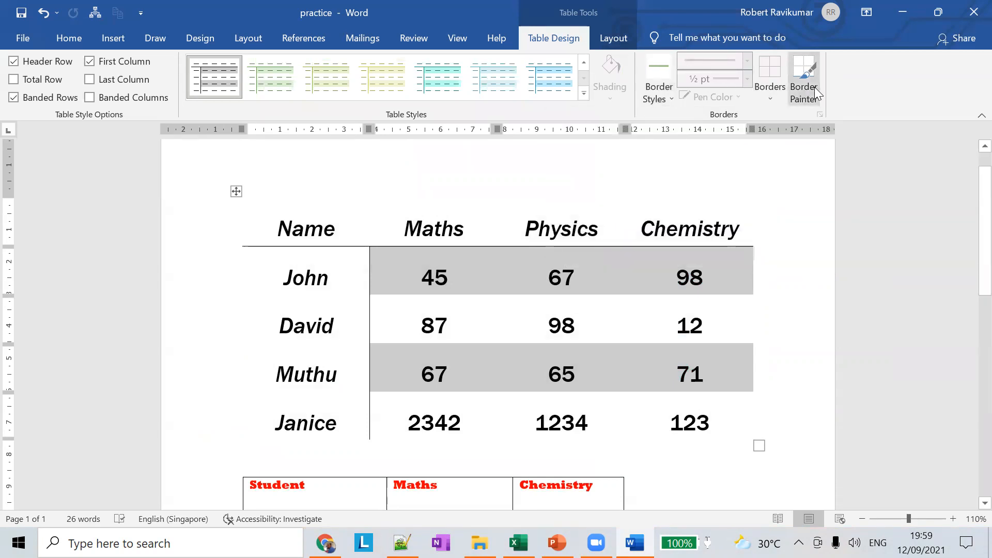
scroll(624, 309, "down", 1)
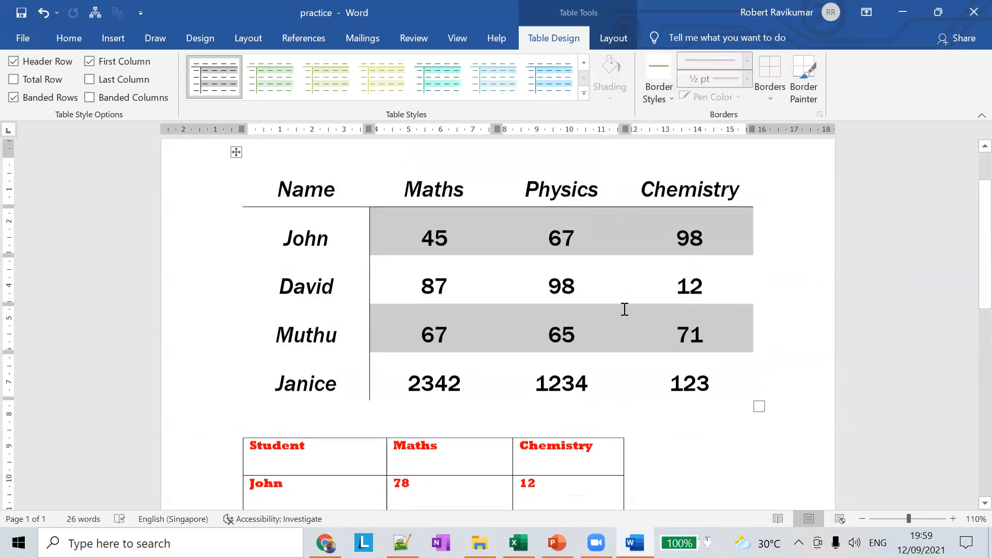
Step: Select the whole marks table and examine the options for inserting and deleting its rows, columns and cells
scroll(626, 302, "up", 2)
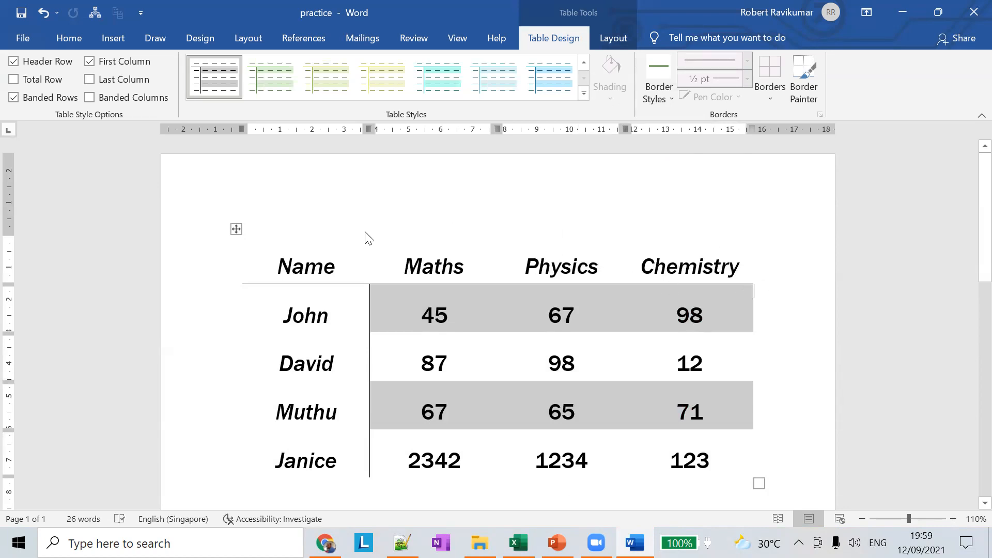
left_click(235, 228)
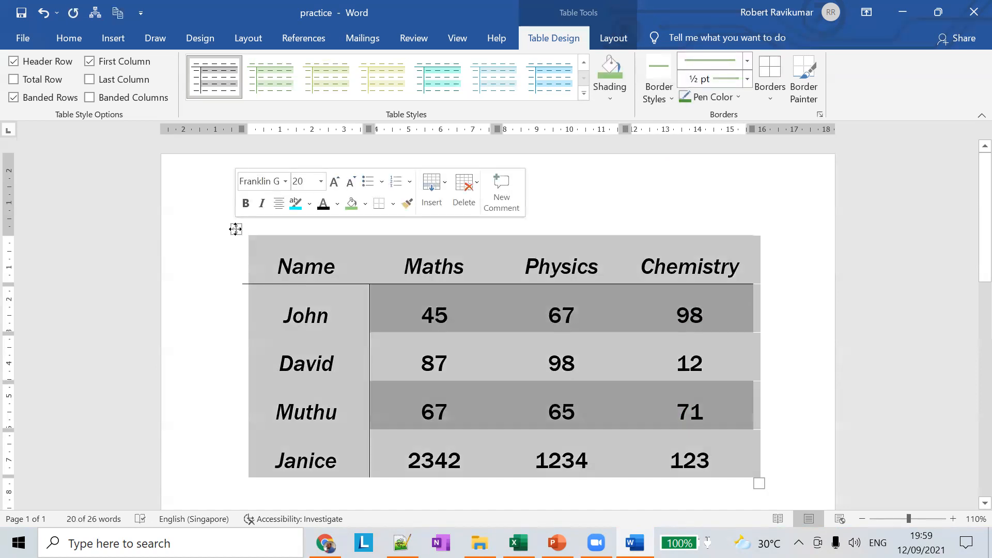
left_click(442, 198)
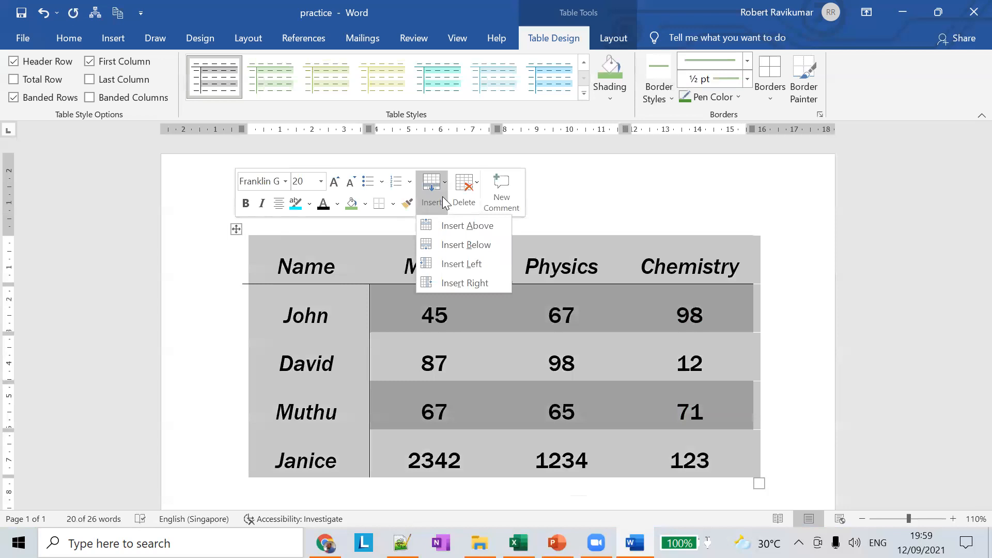
left_click(474, 194)
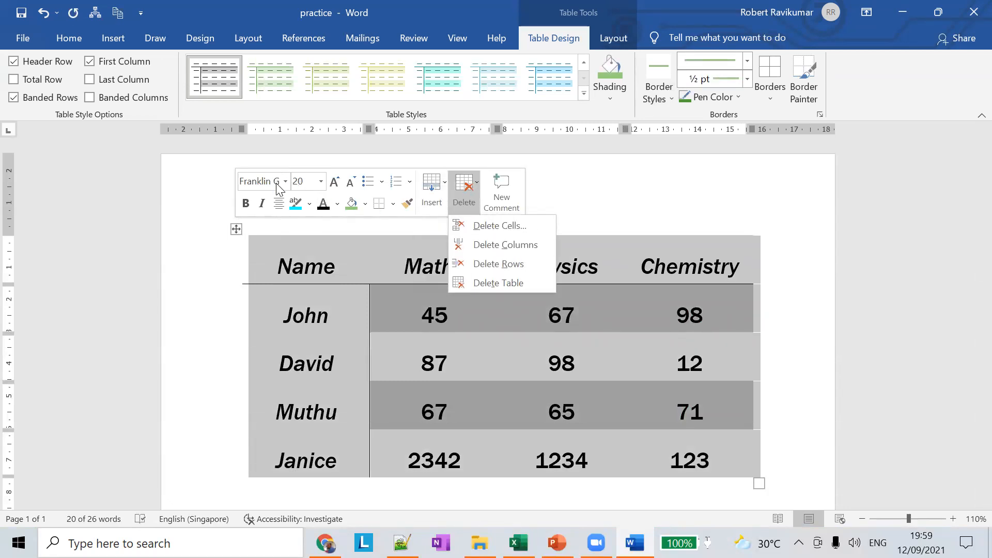
right_click(236, 228)
left_click(235, 229)
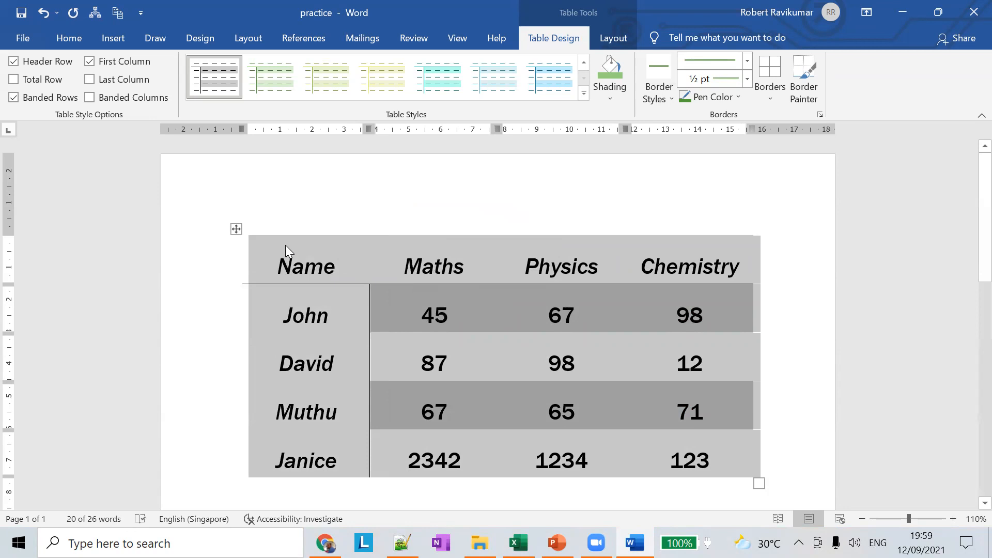
right_click(236, 227)
key("Escape")
left_click(325, 318)
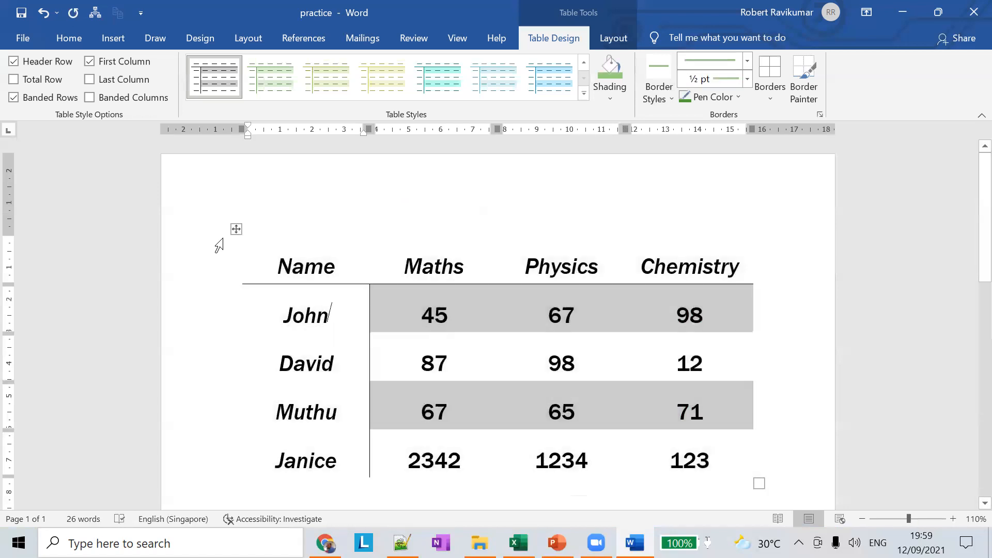
Step: Select the whole marks table and set its text to Comic Sans MS, size 10
left_click(250, 228)
left_click(239, 229)
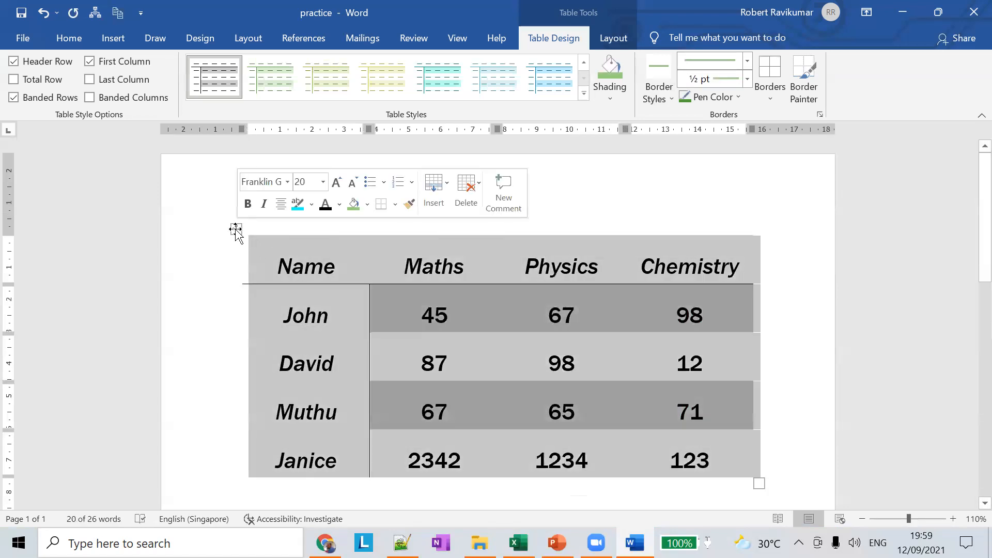
left_click(287, 182)
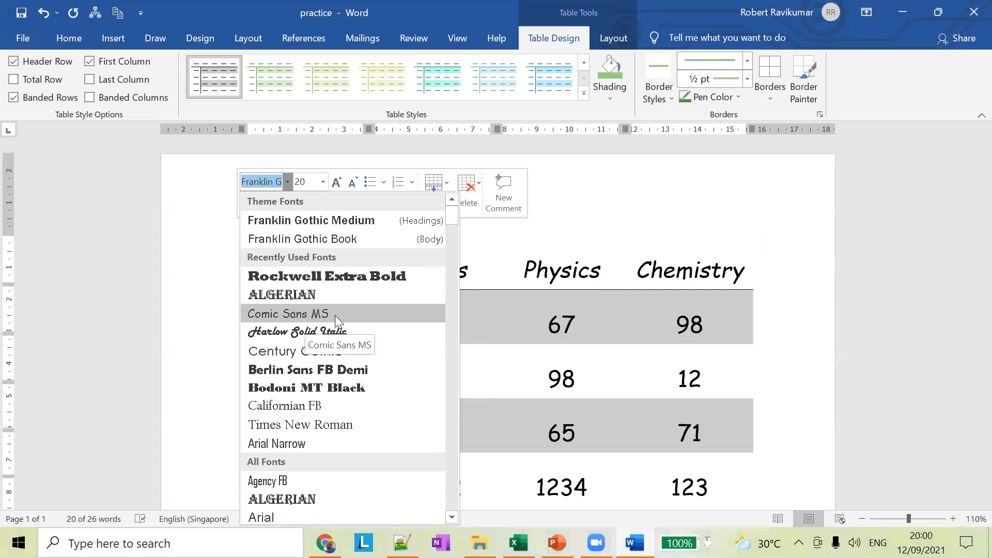
left_click(319, 314)
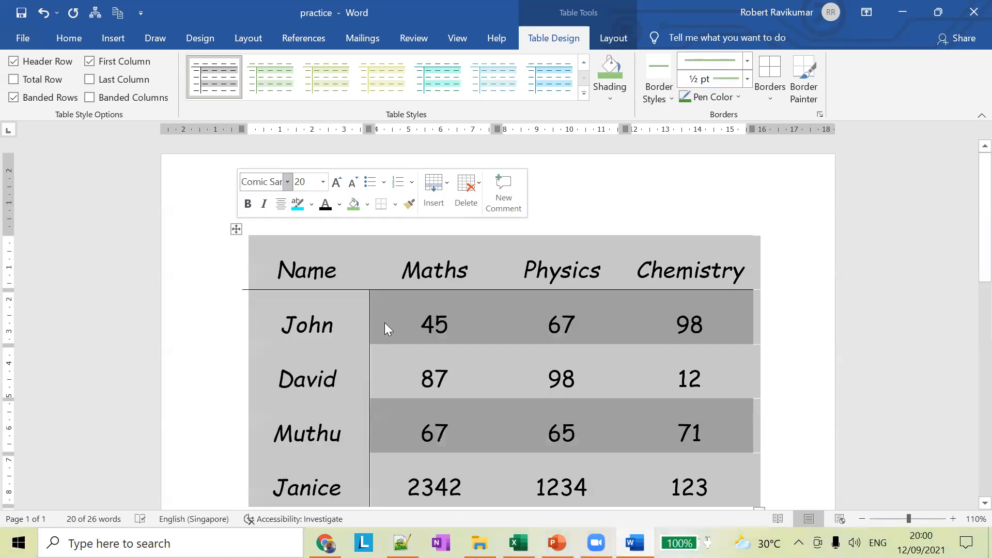
left_click(323, 182)
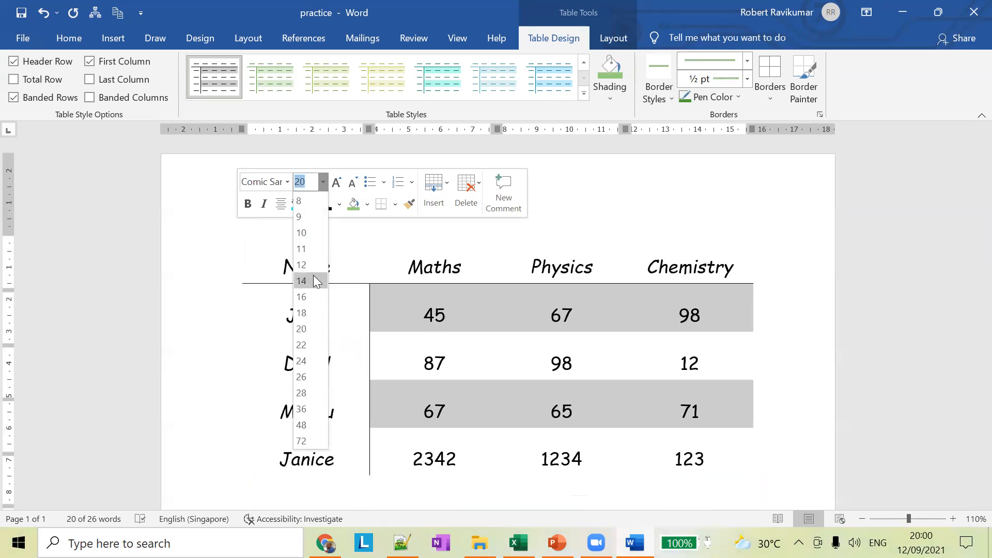
left_click(303, 232)
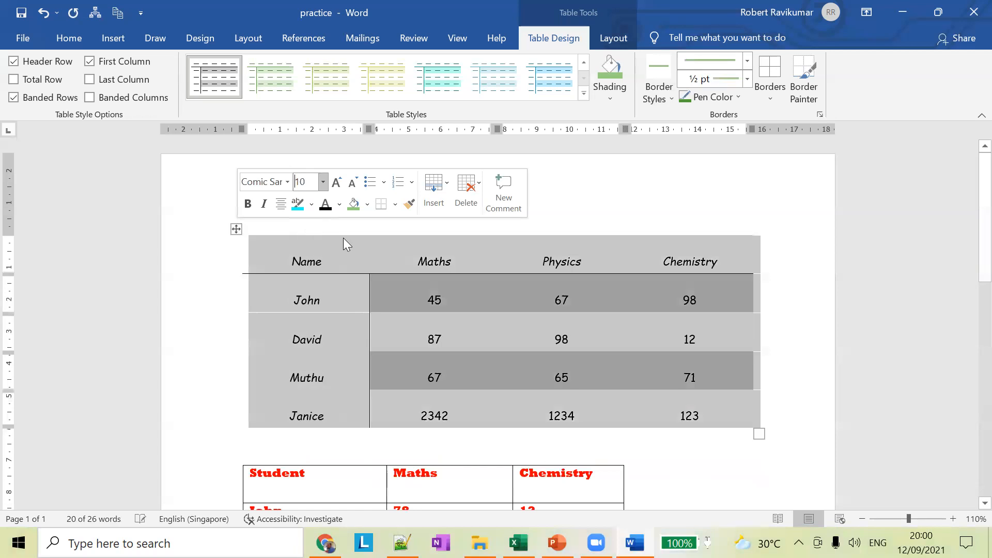
Step: Shade the whole marks table with the lightest grey-green theme colour
left_click(367, 204)
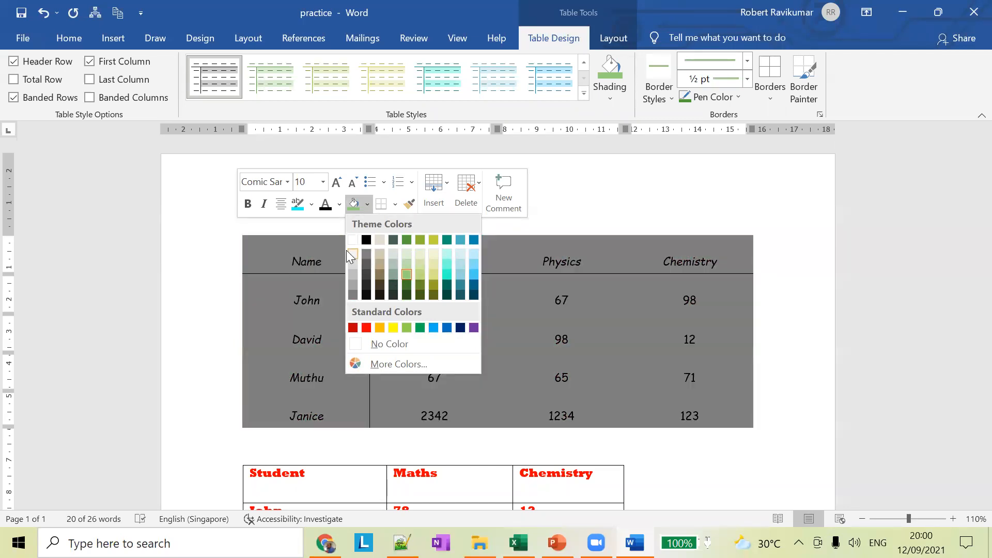
left_click(393, 253)
left_click(304, 265)
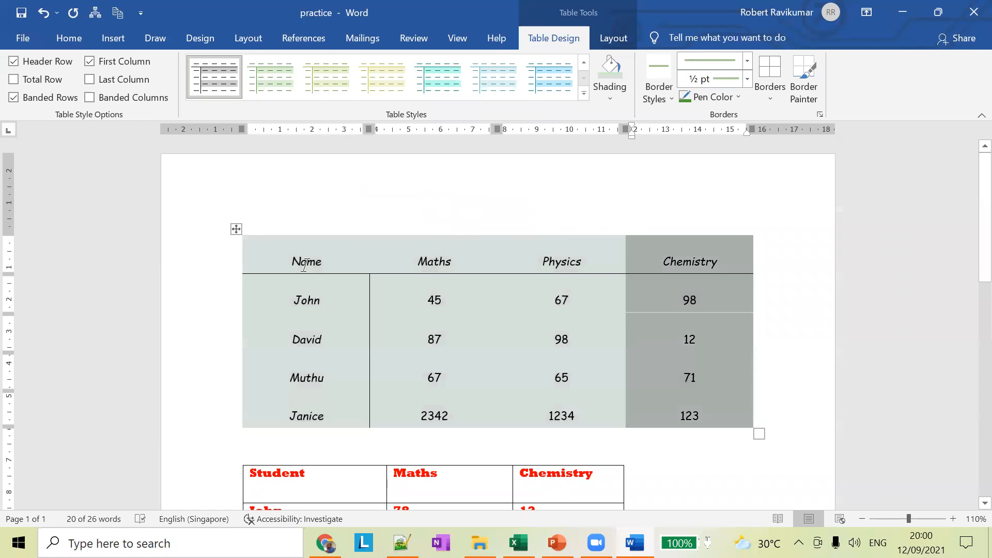
Step: Make the header row of the marks table bold
left_click(245, 258)
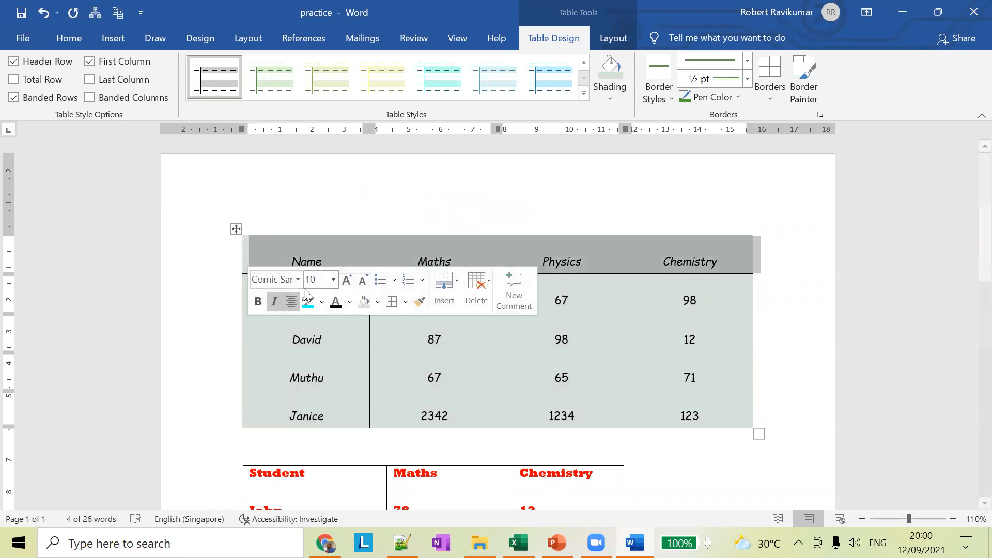
left_click(258, 300)
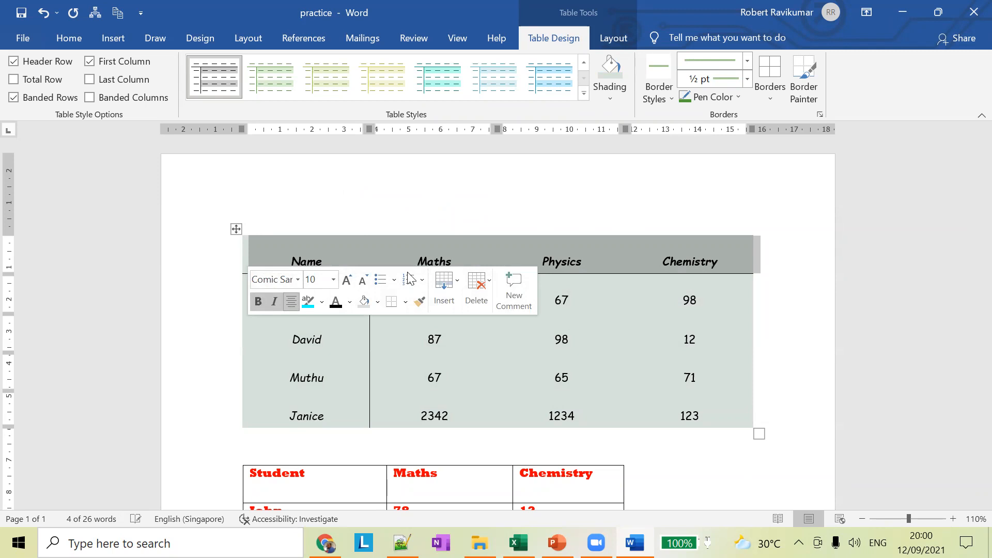
left_click(571, 191)
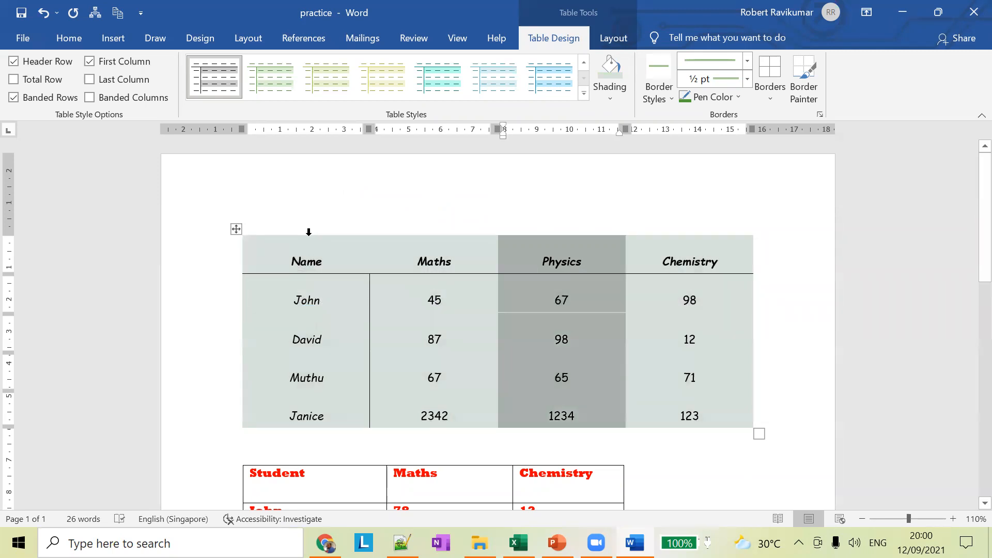
Step: Make the entire Name column of the marks table bold, including its header cell
left_click(308, 232)
left_click(321, 282)
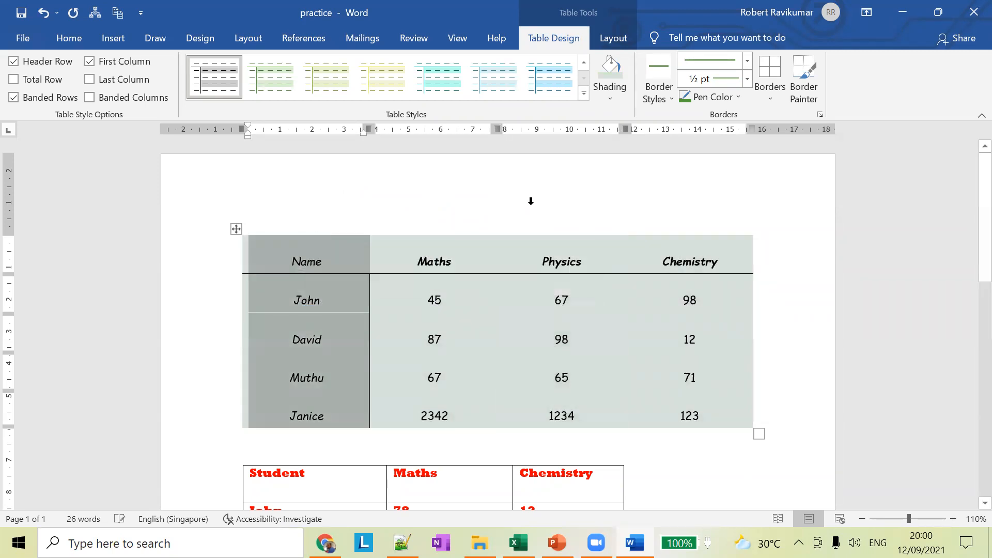
left_click(530, 201)
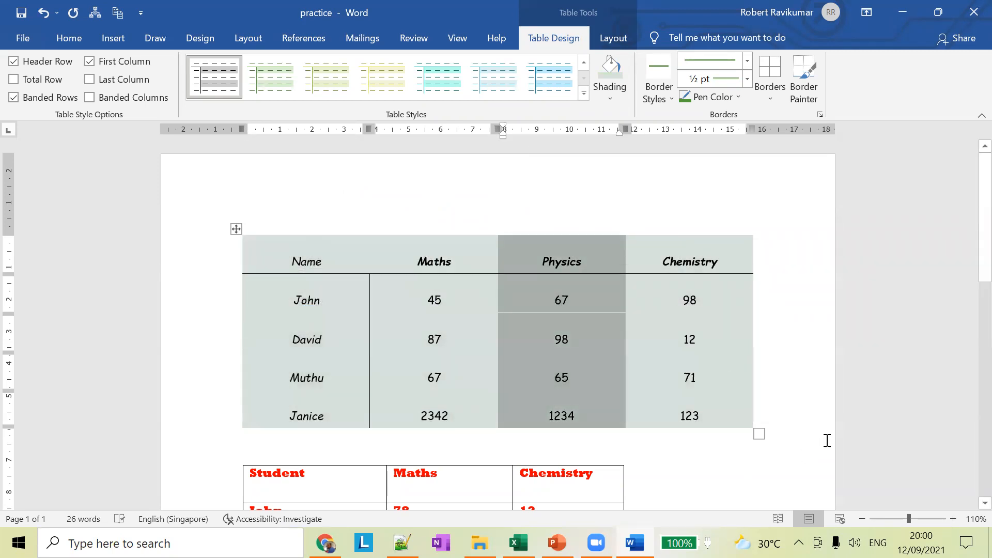
double_click(305, 232)
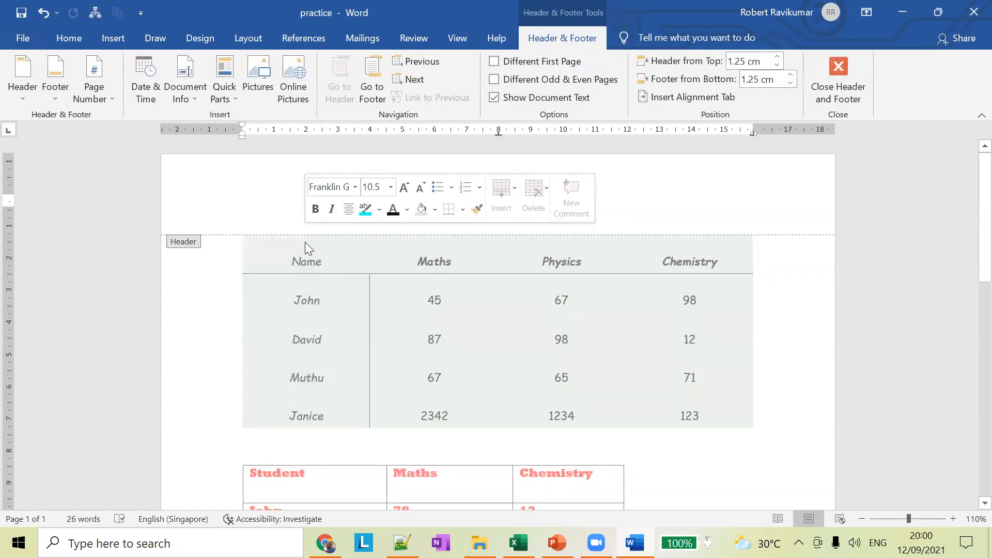
double_click(401, 294)
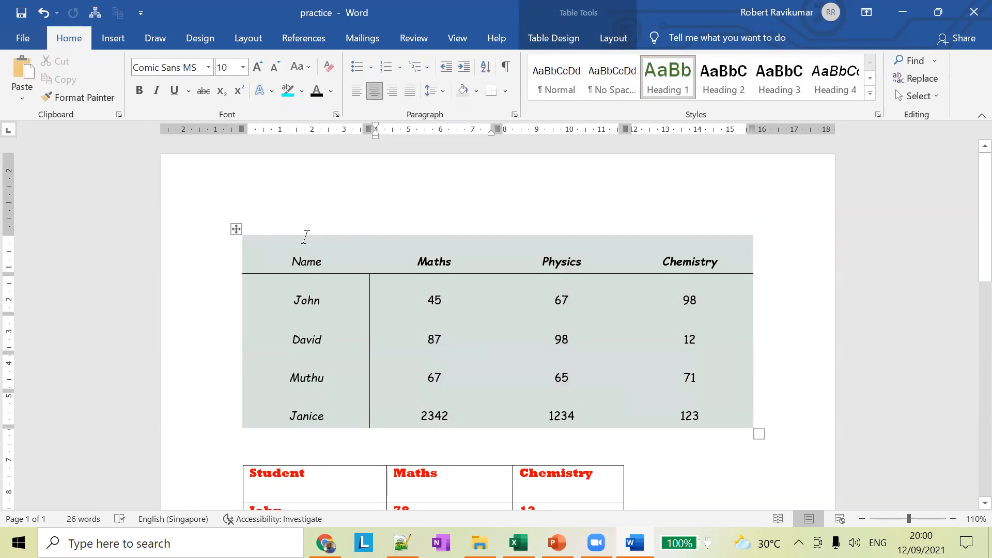
left_click(311, 232)
left_click(322, 281)
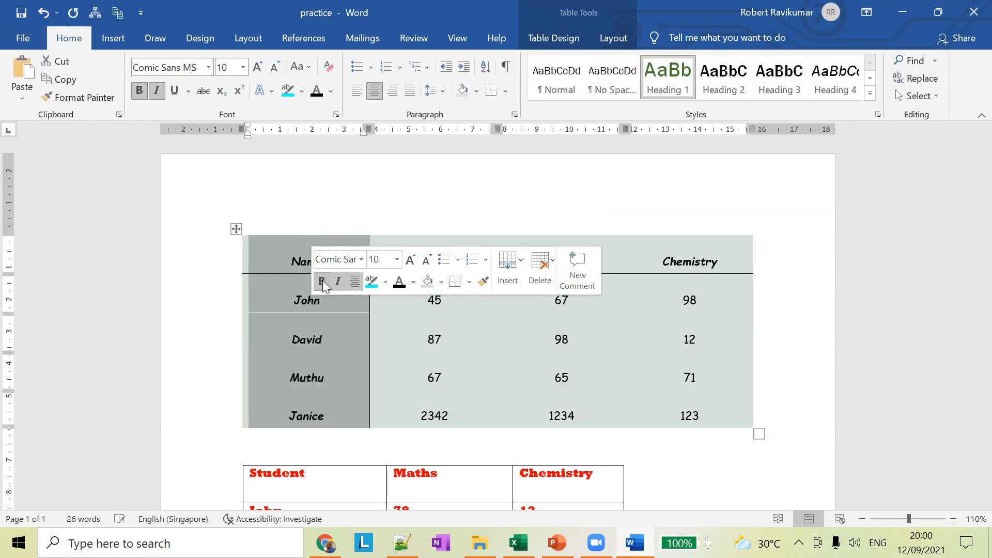
left_click(425, 199)
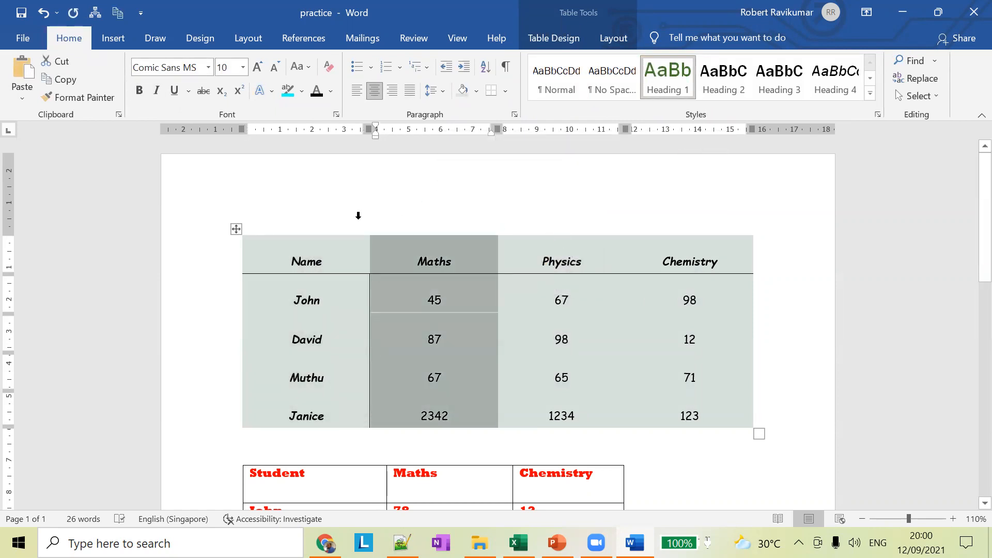
left_click(266, 300)
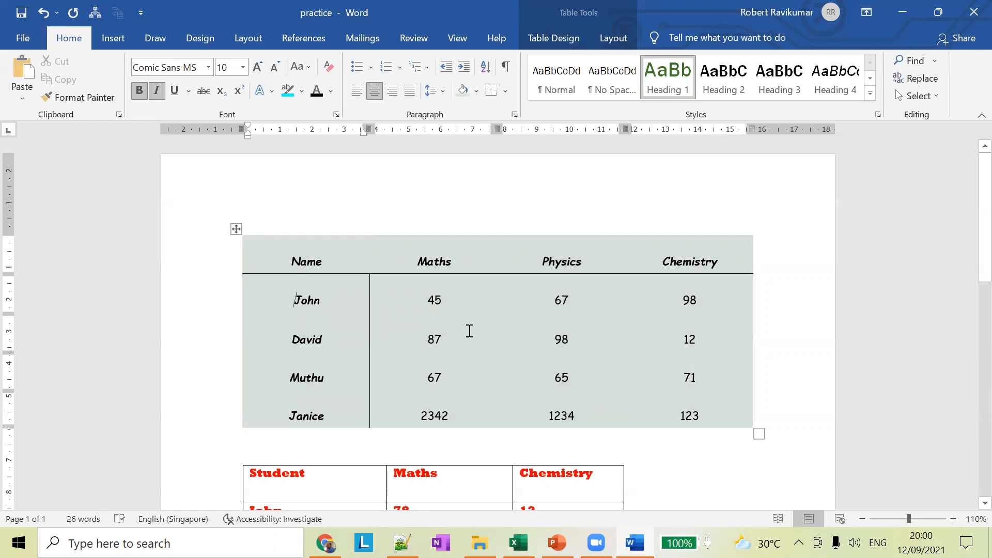
left_click(235, 228)
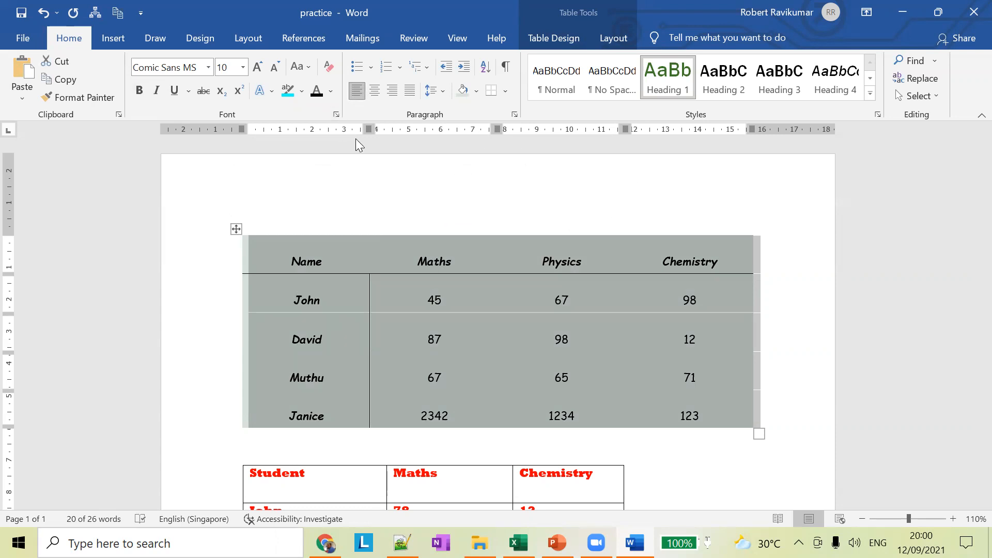
left_click(805, 241)
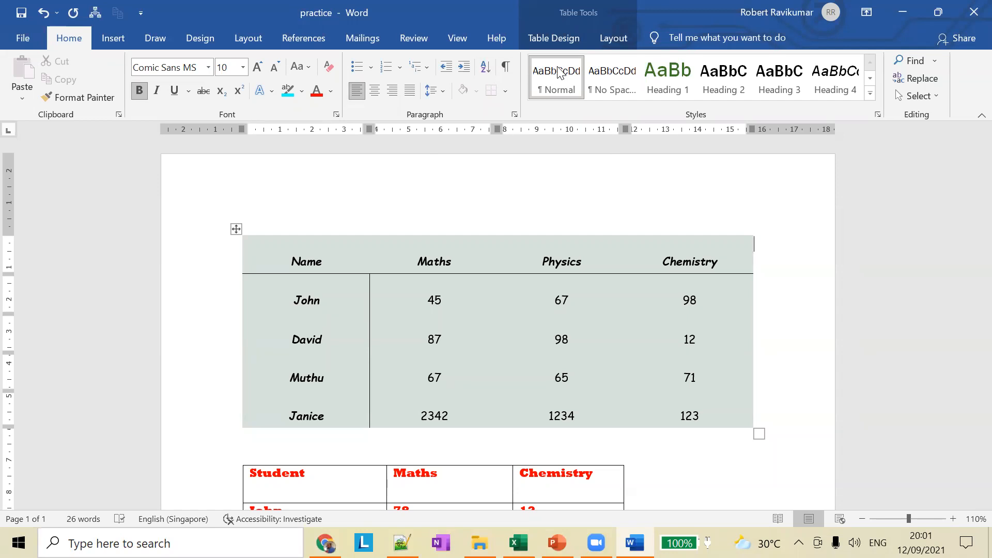
Step: Switch to the Word Lesson 02 presentation in PowerPoint and show the Home Work slide about creating a Project Status Report
left_click(556, 542)
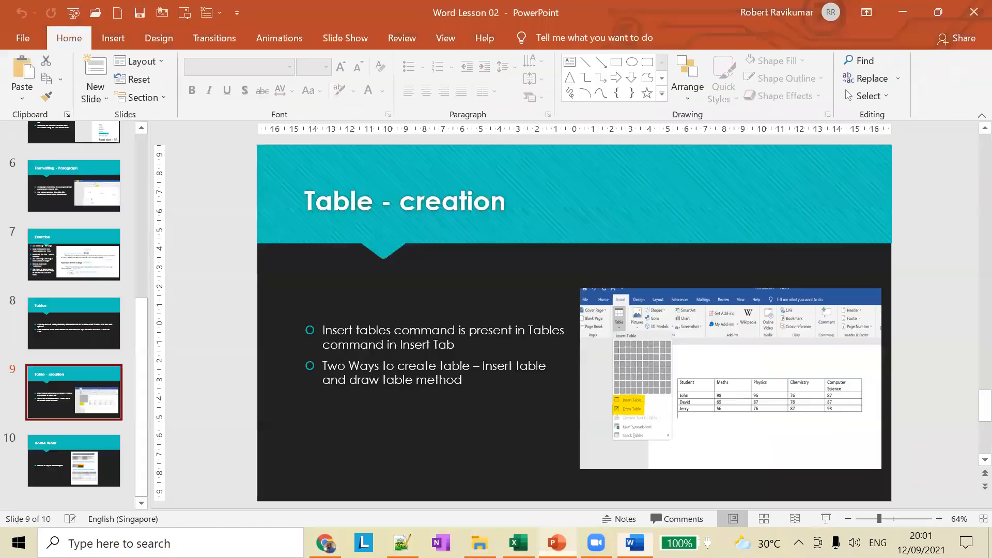
left_click(77, 463)
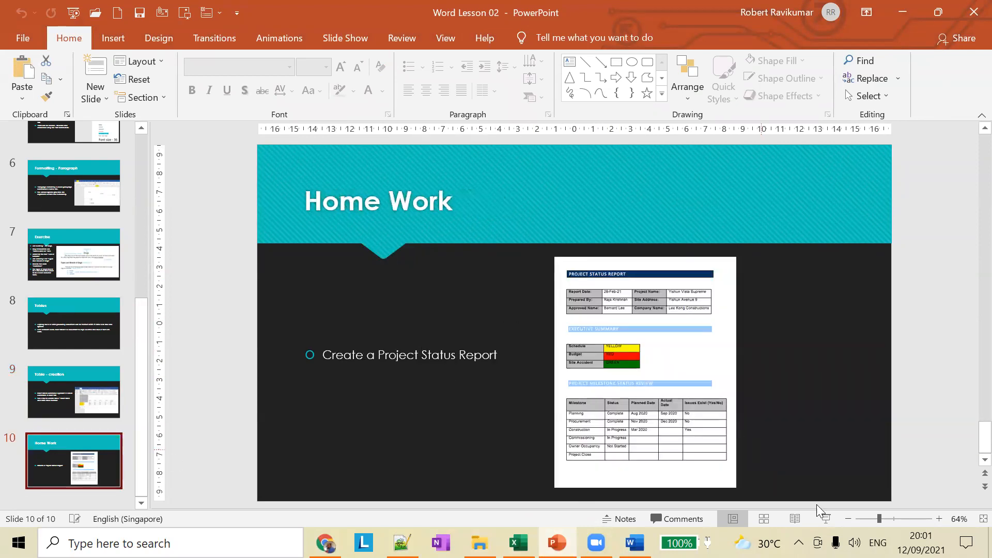